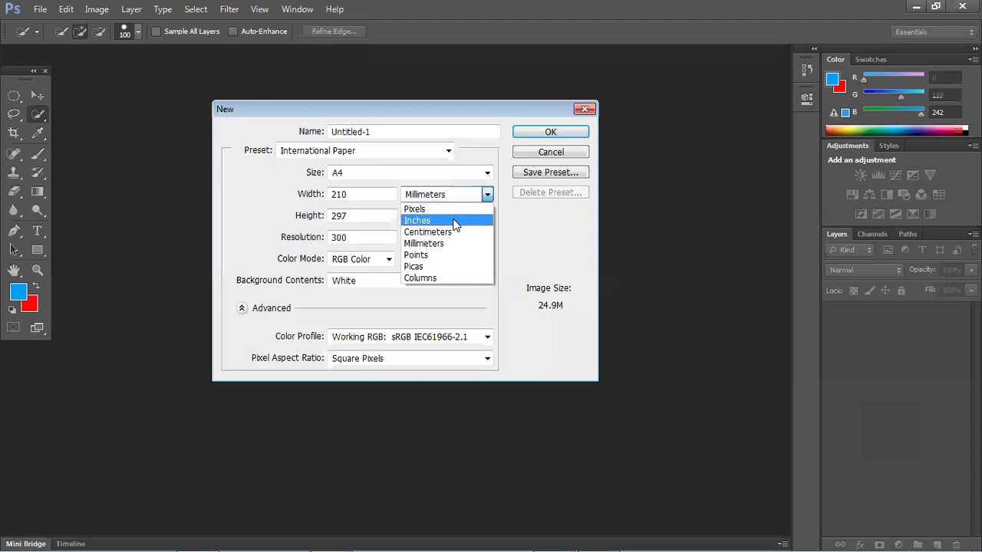
- Create a new A4 document measured in inches, at 300 pixels/inch in CMYK Color mode
click(362, 237)
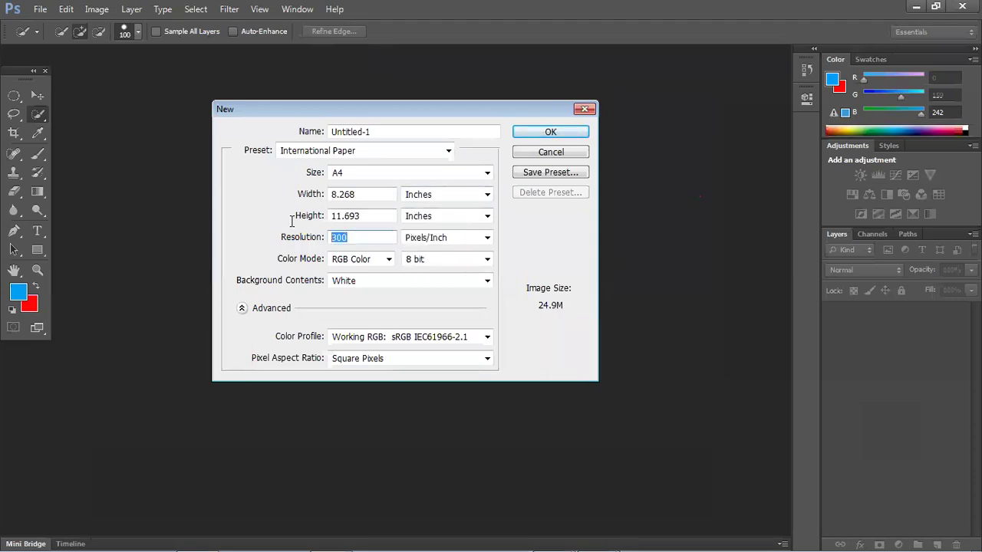
click(386, 259)
click(389, 305)
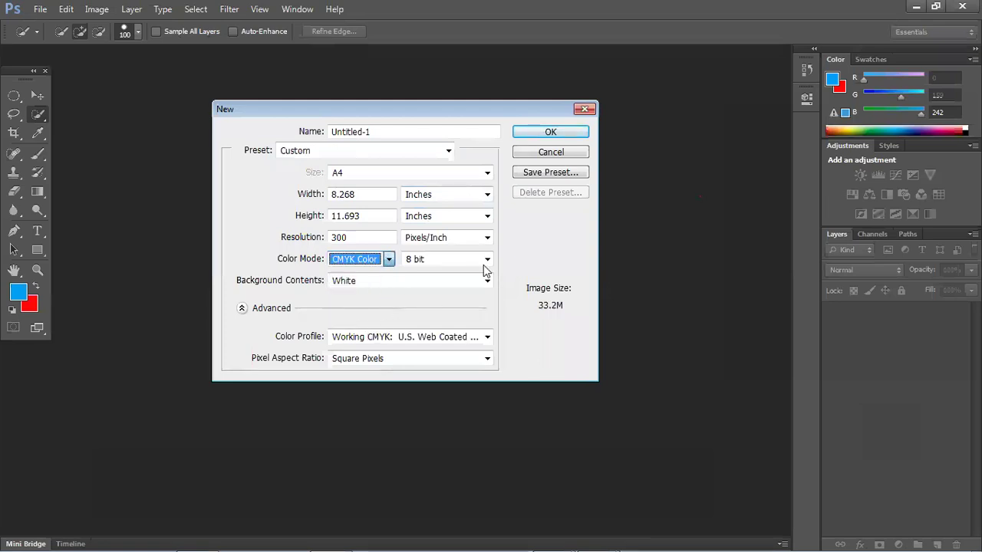
click(572, 133)
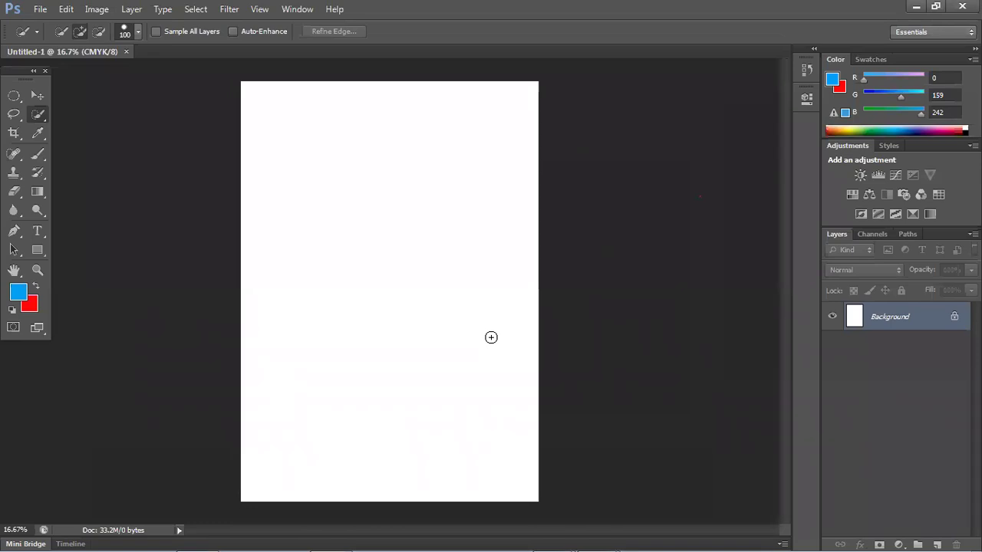
- Compare a new document's width and height in inches, centimeters and millimeters, without creating the document
click(38, 10)
click(50, 23)
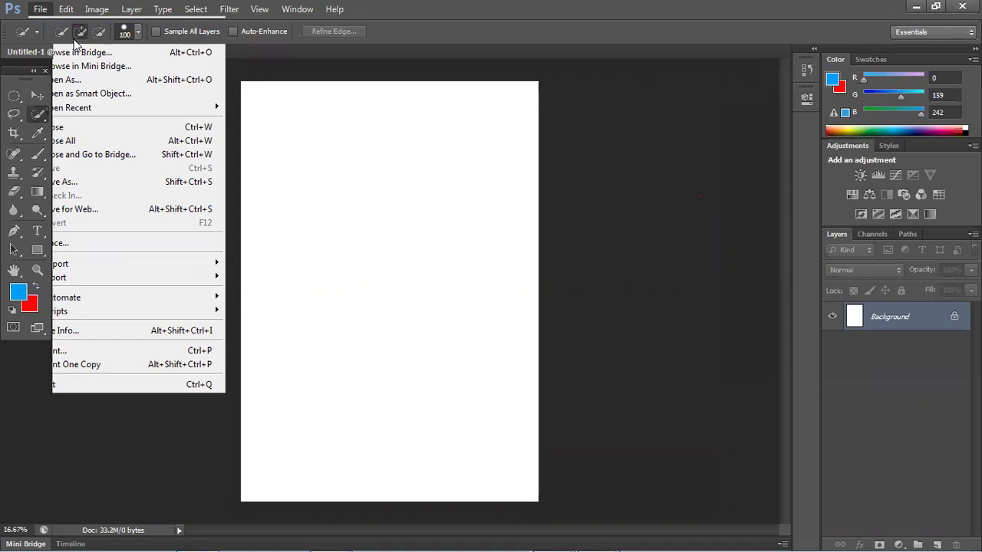
click(448, 200)
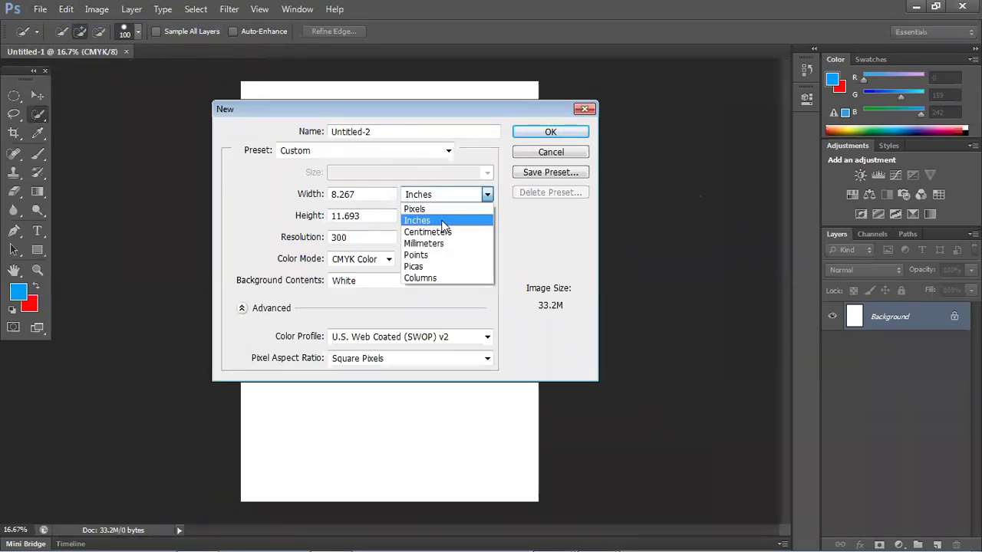
click(443, 232)
click(438, 201)
click(436, 243)
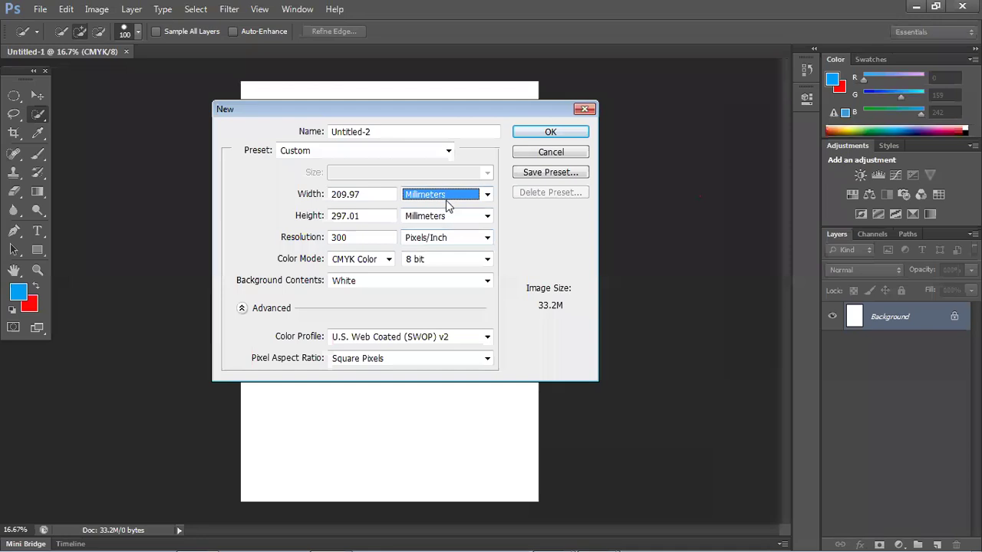
click(449, 202)
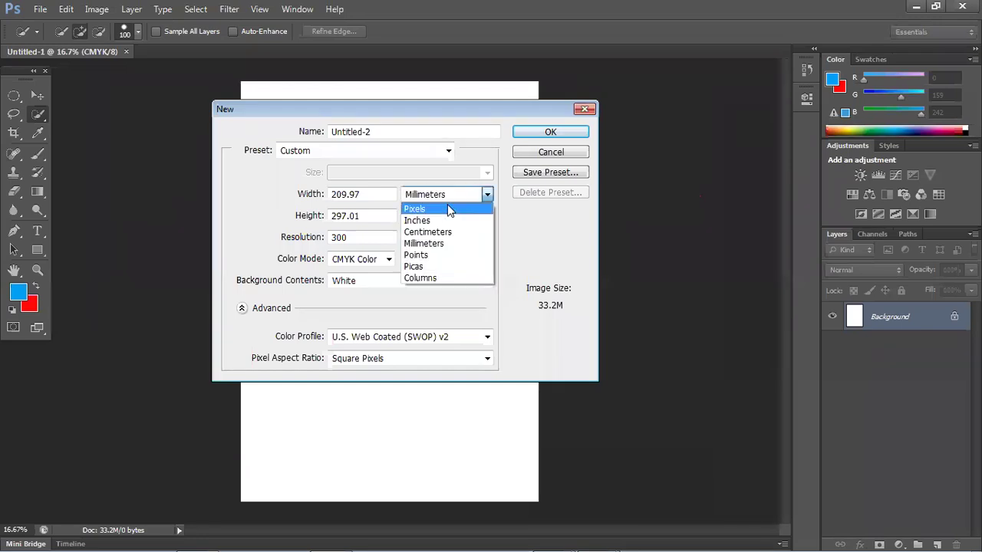
click(449, 244)
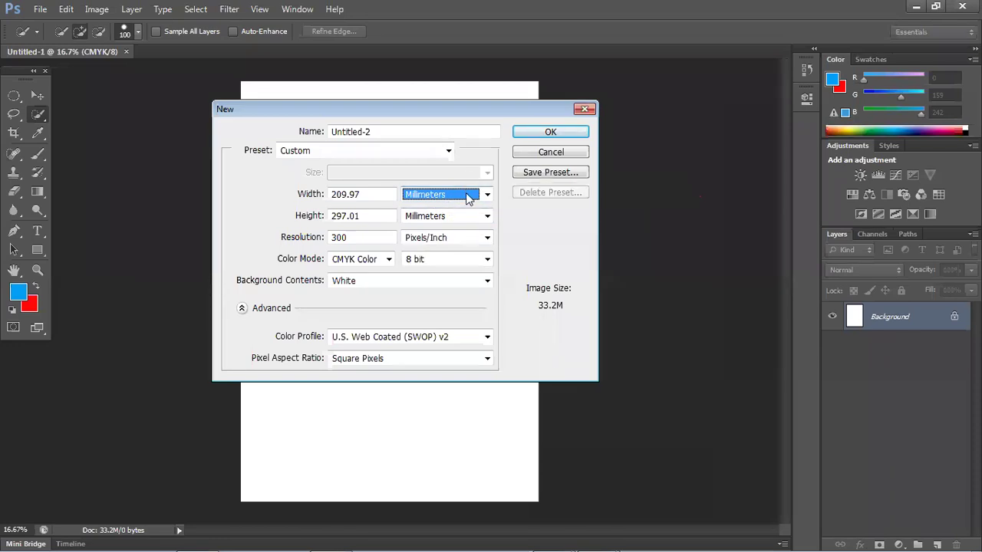
click(467, 195)
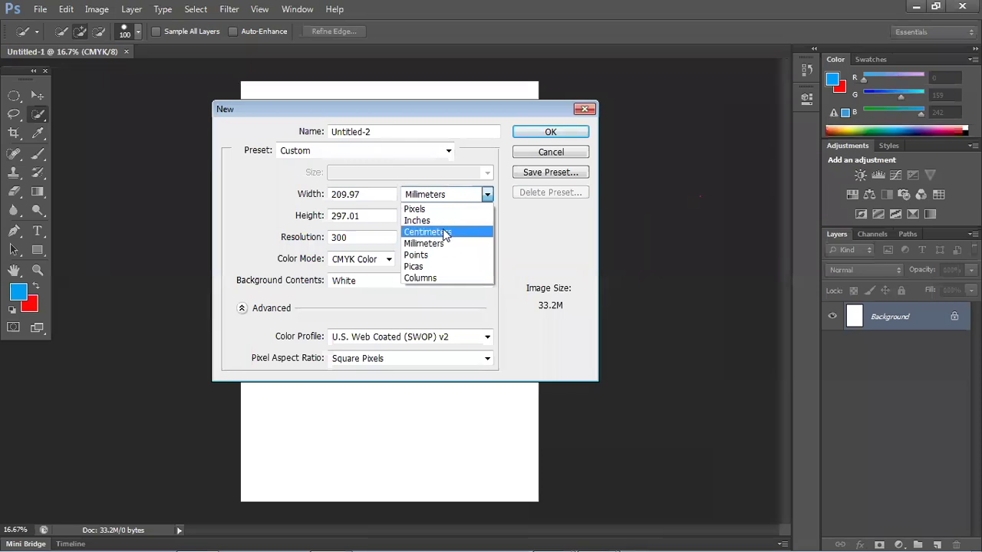
click(441, 221)
click(448, 197)
click(444, 243)
click(448, 200)
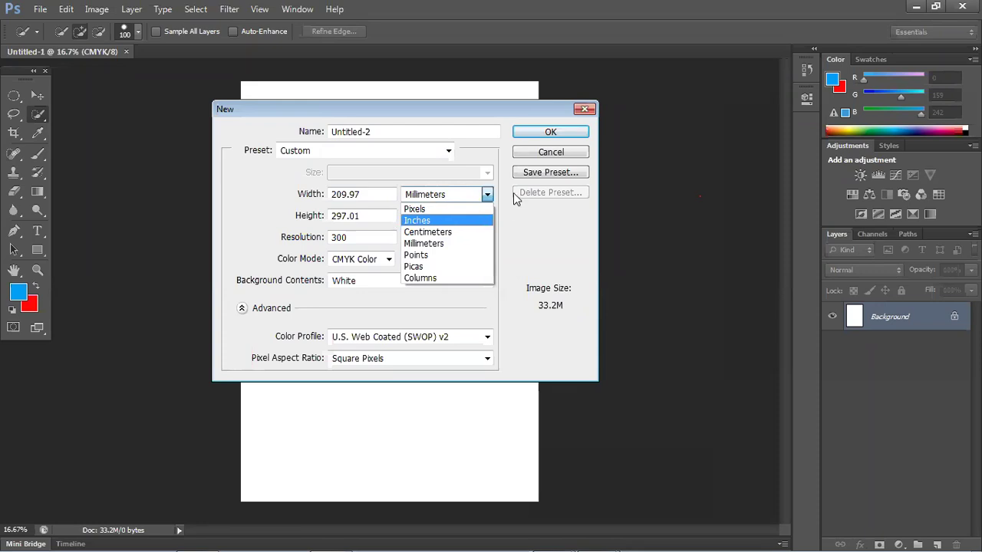
click(537, 156)
click(528, 159)
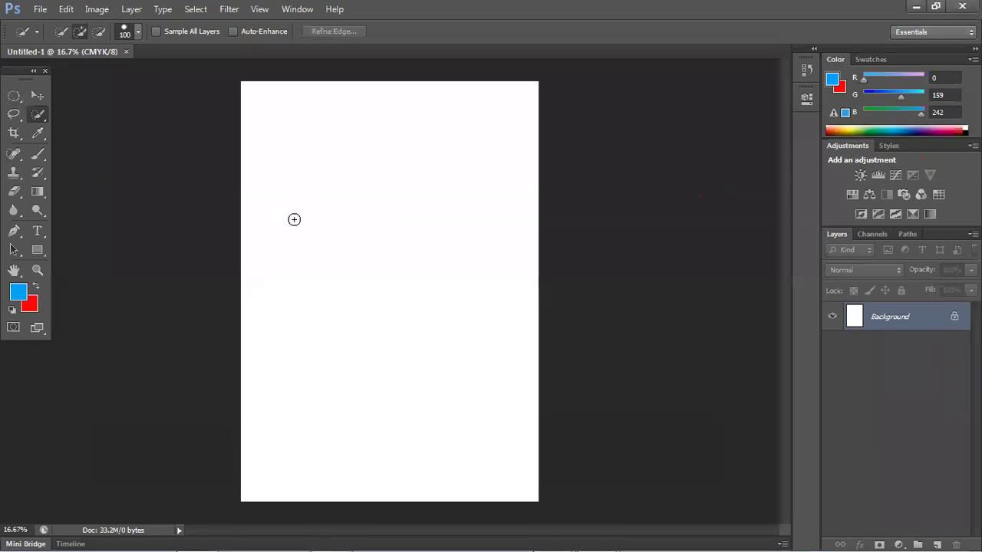
- Fill an elliptical selection in the middle of the page with the blue foreground color, trying the red background color in between, and deselect
click(14, 96)
drag(291, 196, 478, 356)
key(alt+BackSpace)
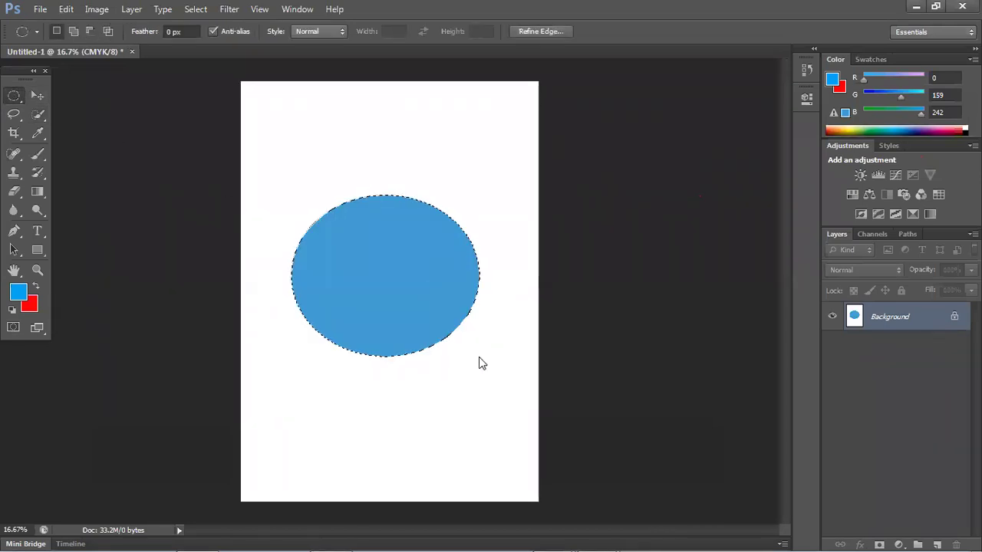
key(ctrl+BackSpace)
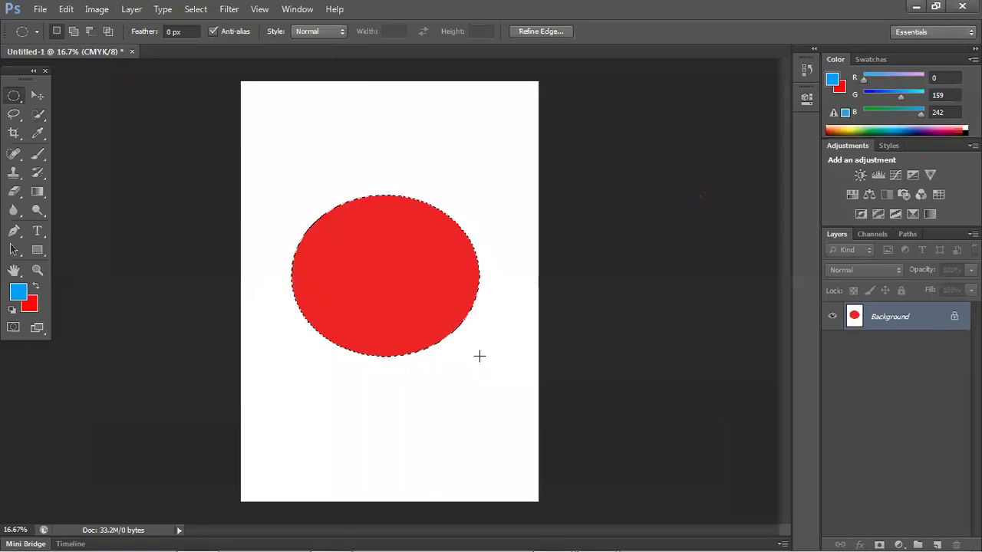
key(alt+BackSpace)
key(ctrl+d)
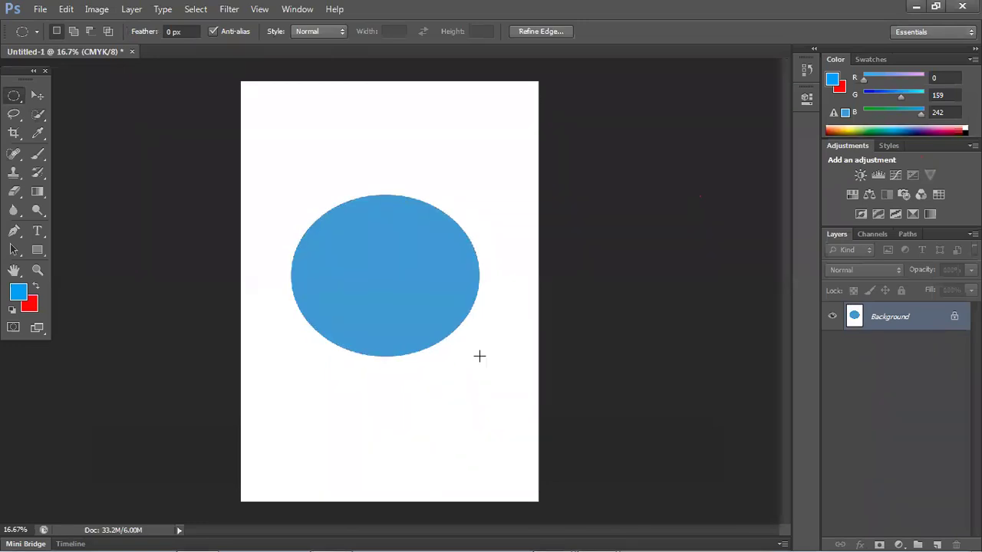
- Try to move the blue ellipse on the locked Background layer with the Move tool
click(39, 100)
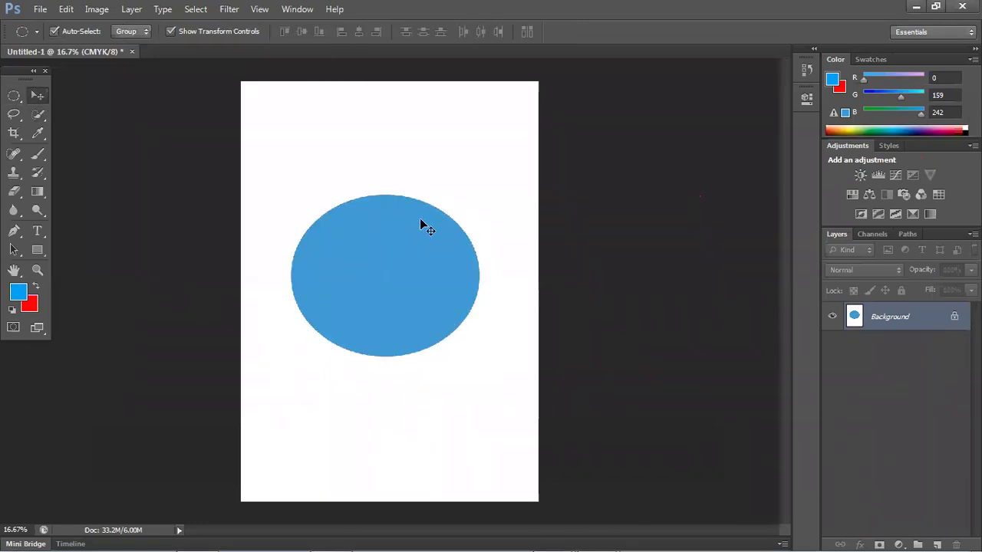
click(425, 220)
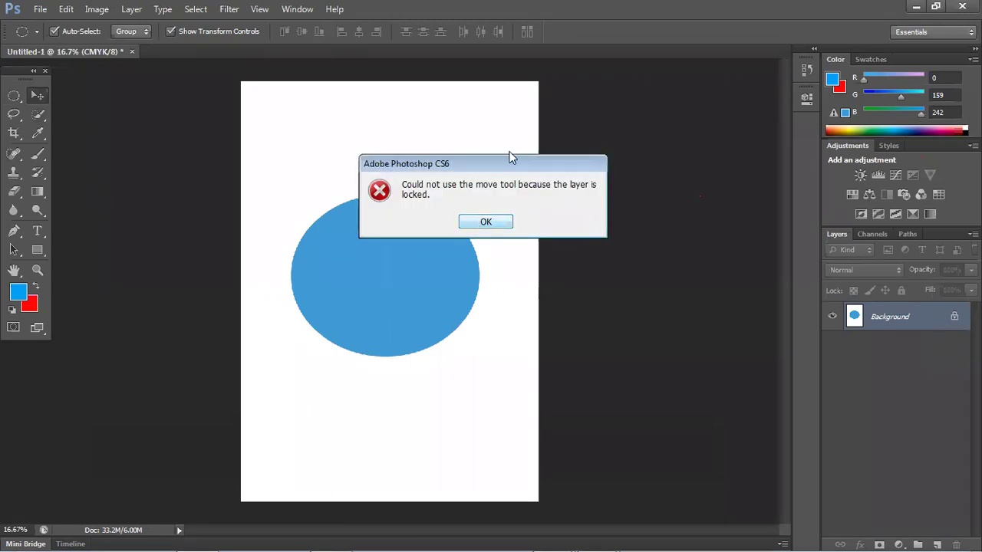
drag(512, 161, 601, 110)
click(575, 171)
click(438, 198)
click(571, 171)
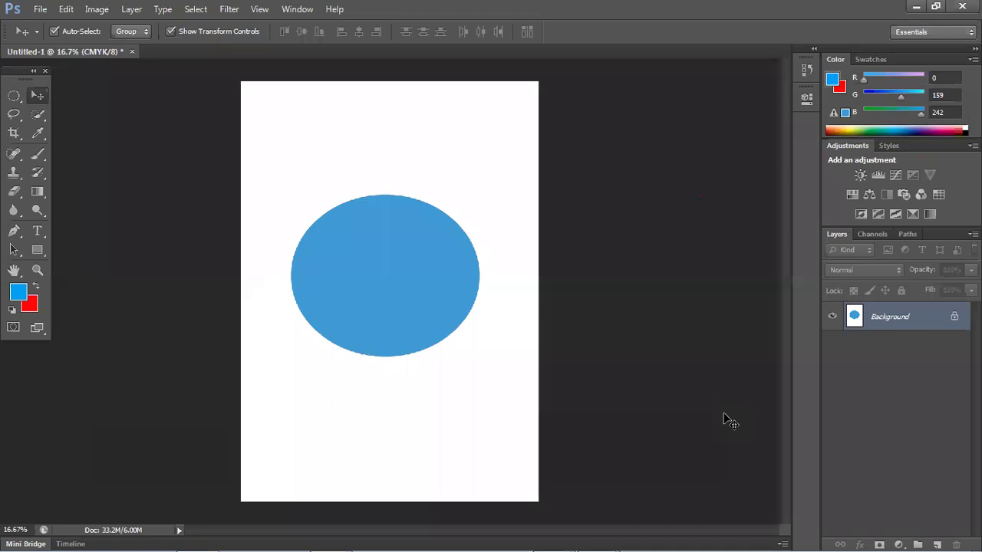
- Undo the ellipse fills on the Background layer and clear the elliptical selection
key(ctrl+alt+z)
key(ctrl+alt+z)
key(ctrl+alt+z)
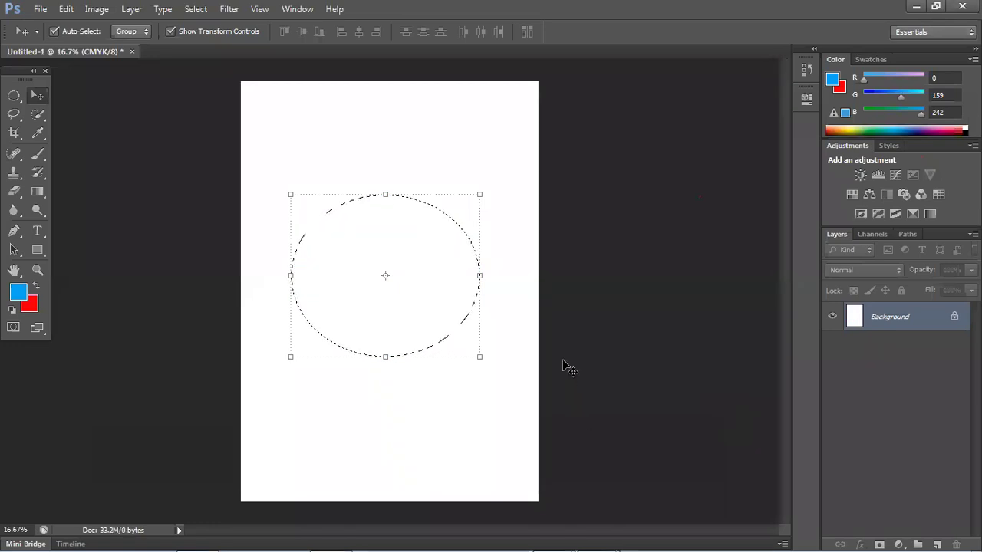
key(ctrl+d)
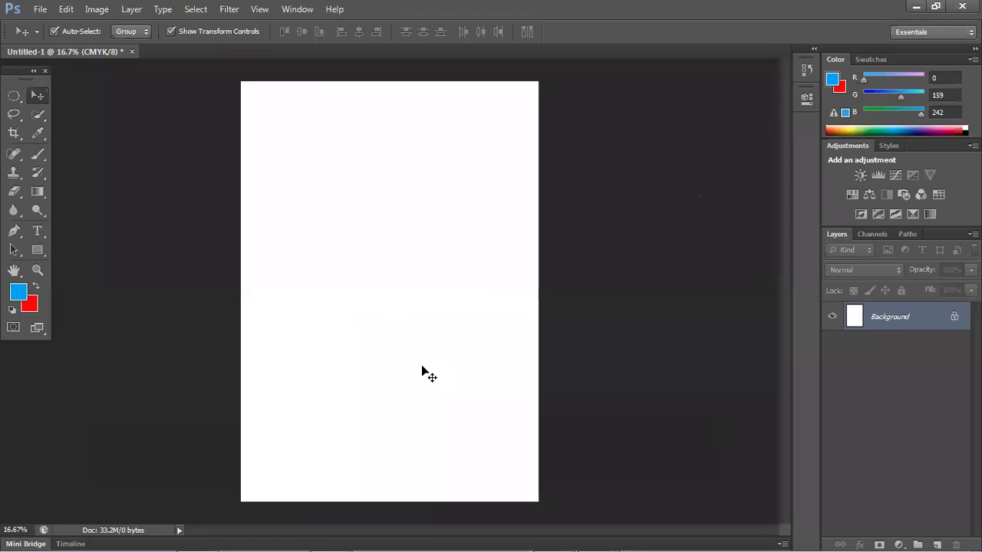
- Make a wide elliptical selection across nearly the full page width, fill it with the blue foreground color and deselect
click(13, 95)
drag(268, 208, 516, 349)
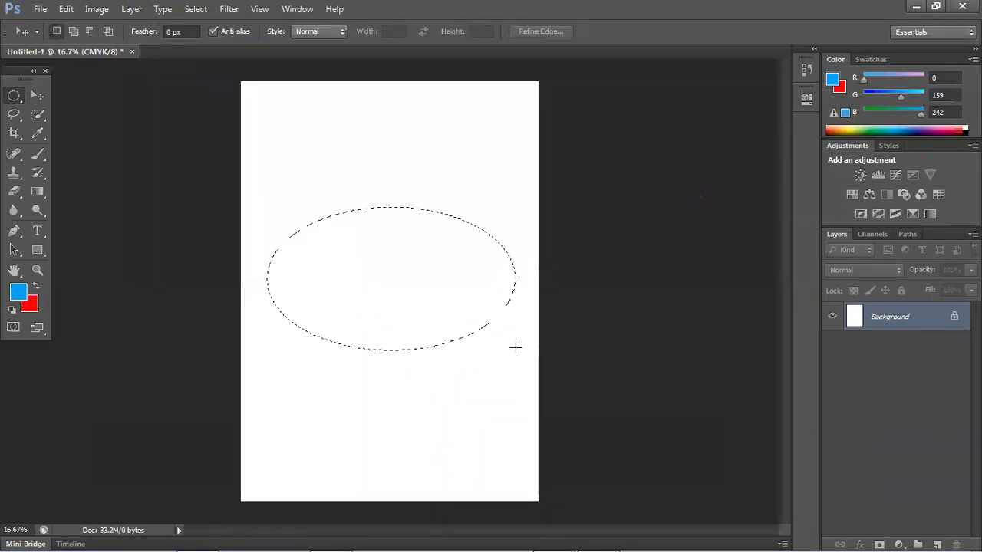
key(alt+BackSpace)
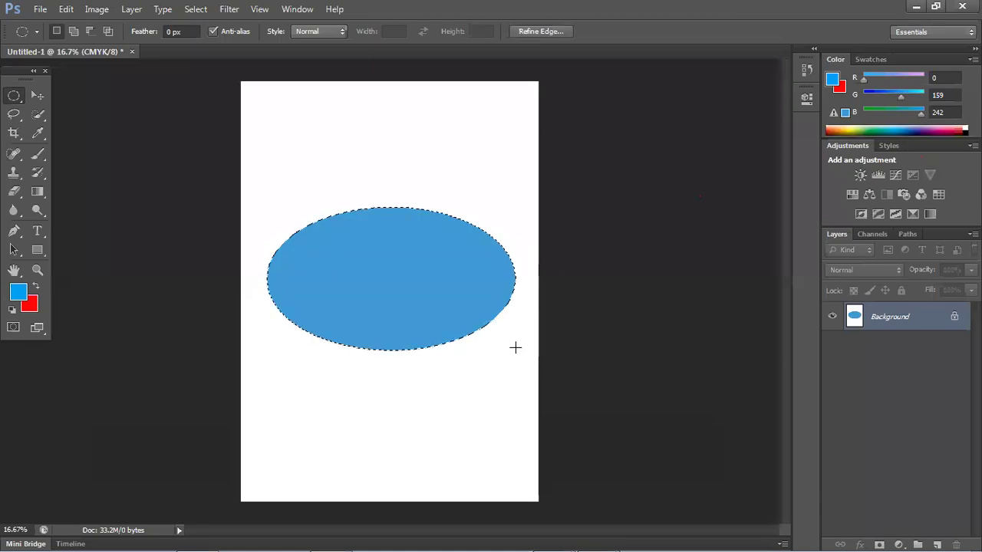
key(ctrl+d)
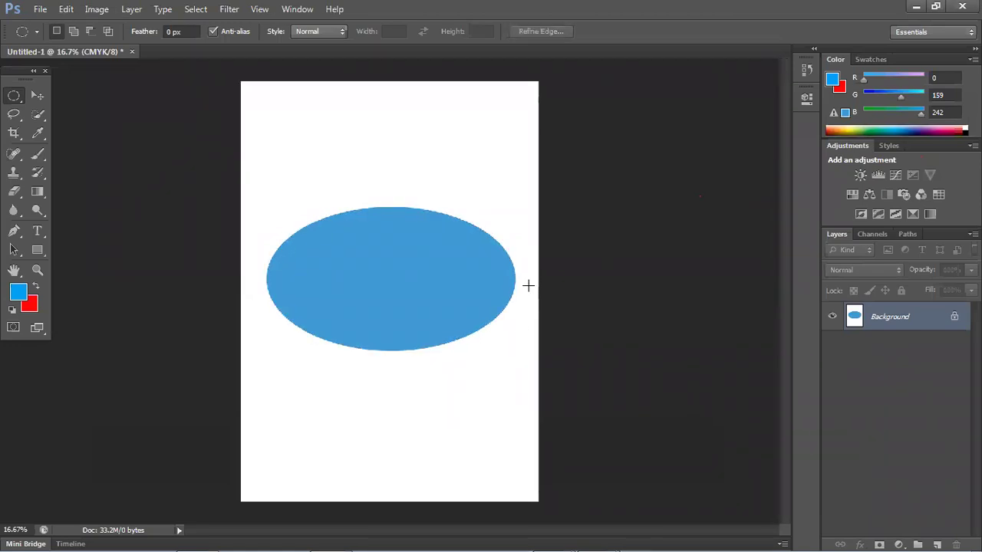
- Try to move the wide blue ellipse on the locked Background layer, dismissing each alert
click(37, 95)
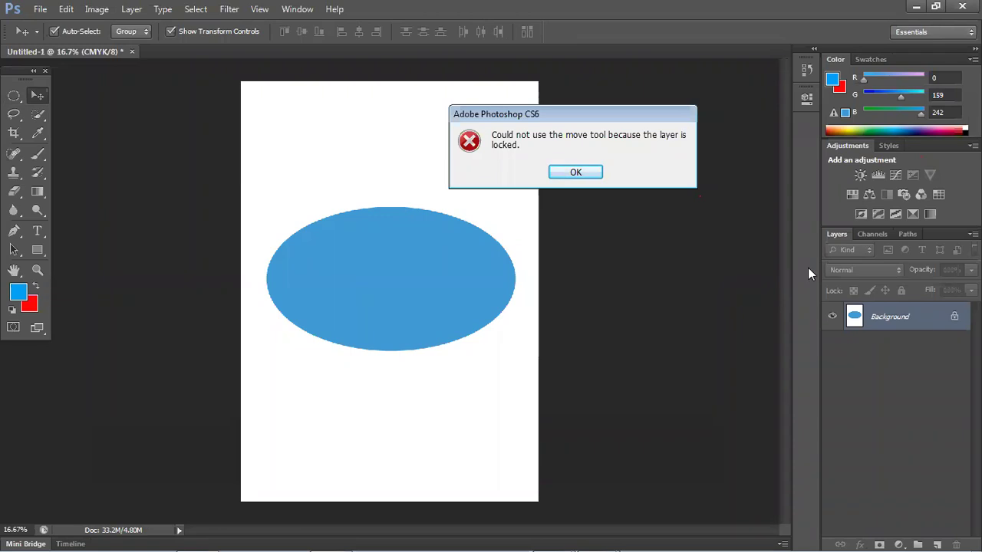
click(576, 172)
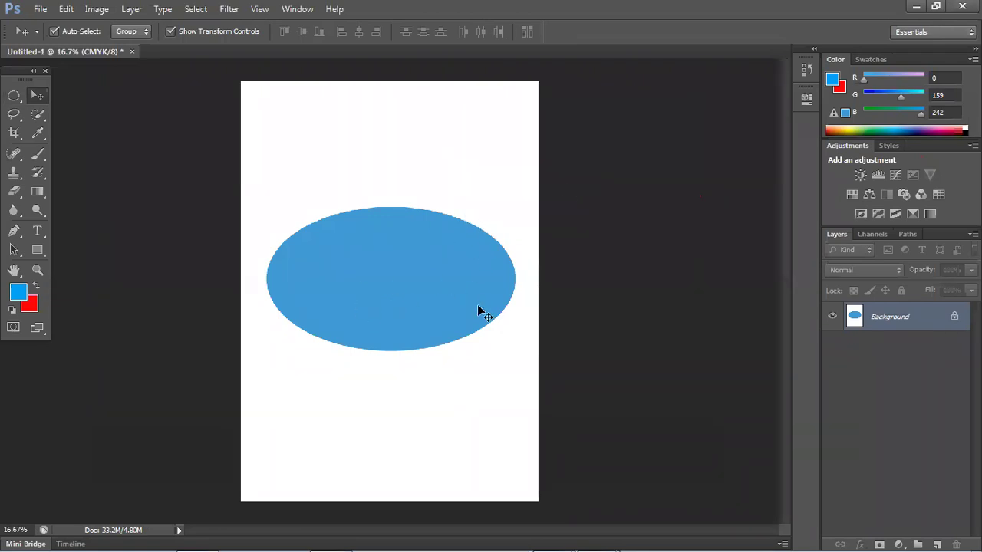
click(454, 304)
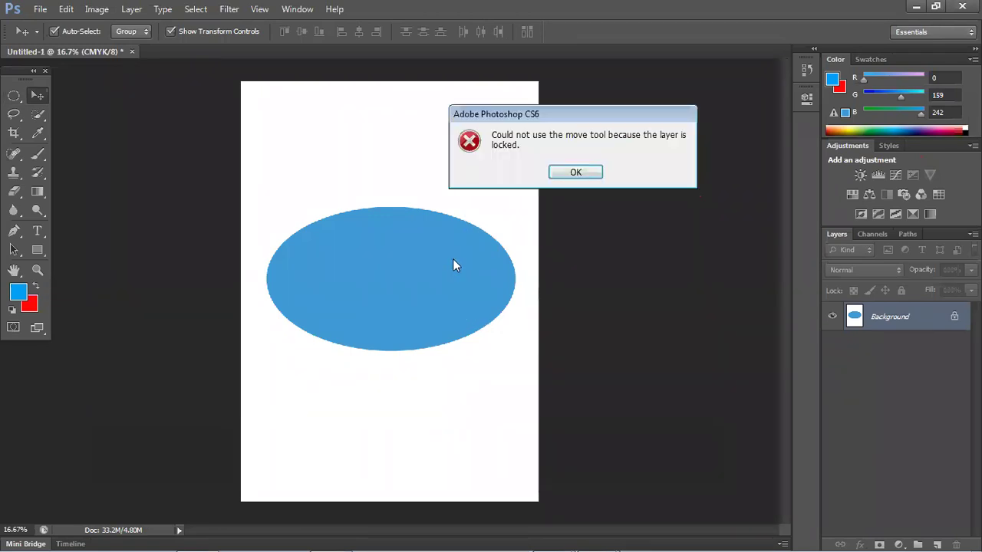
click(575, 173)
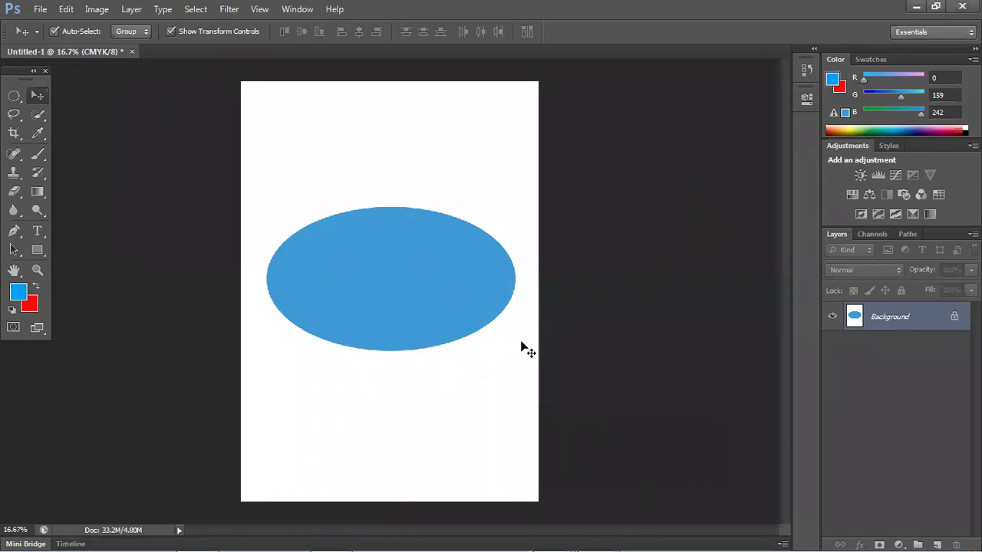
click(429, 239)
click(597, 172)
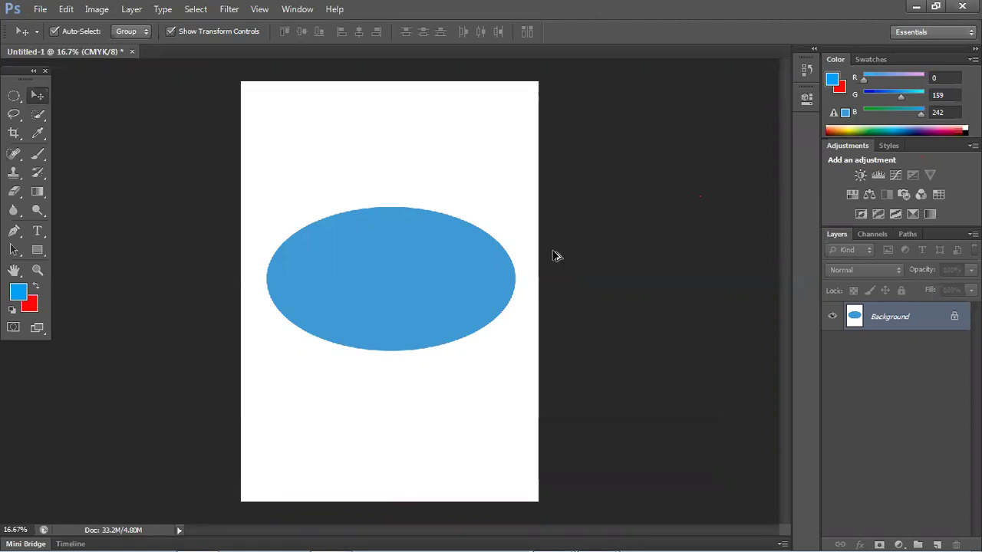
- Reselect the wide ellipse's area, delete its blue fill and clear the selection
key(ctrl+shift+d)
key(Delete)
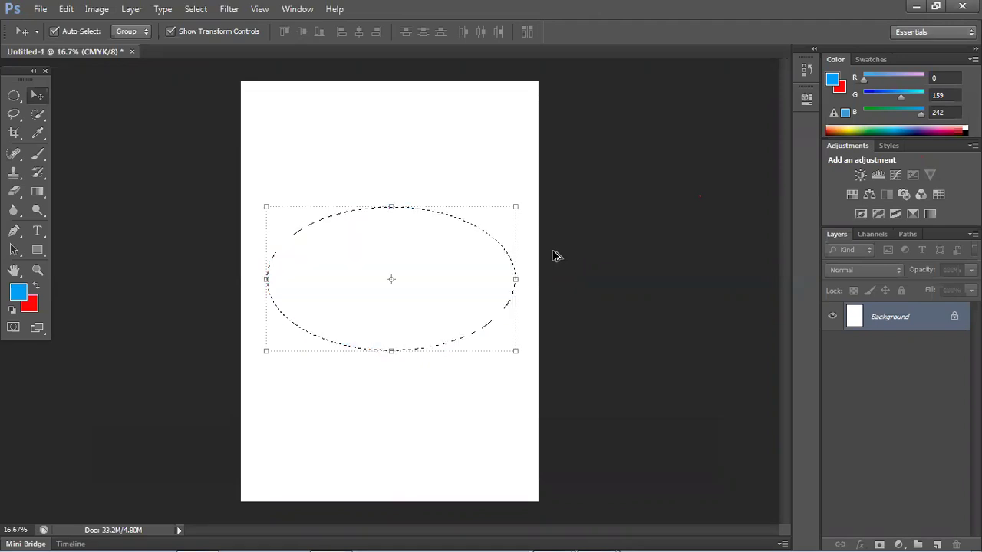
key(ctrl+d)
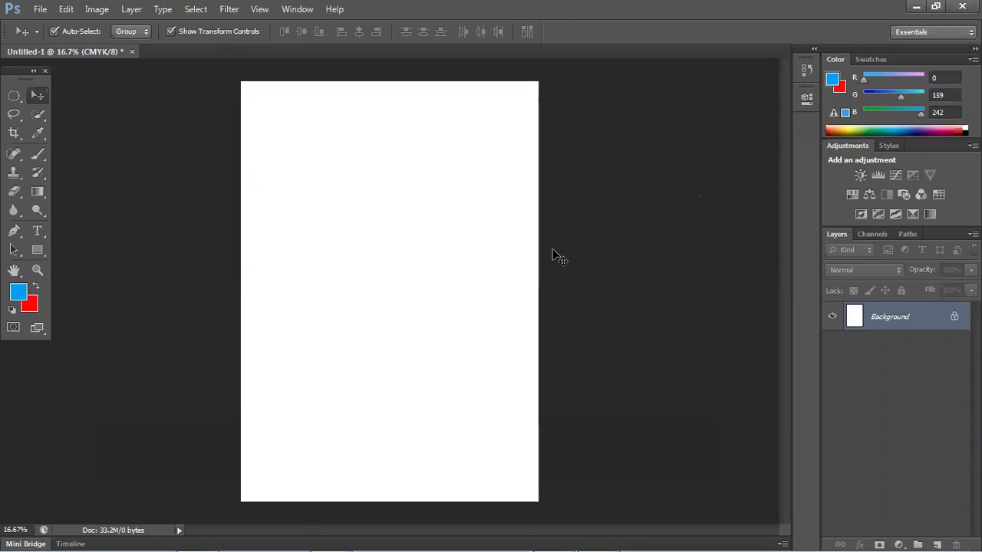
- Switch to the Windows desktop, browse the files in the Downloads folder and close its window
click(916, 6)
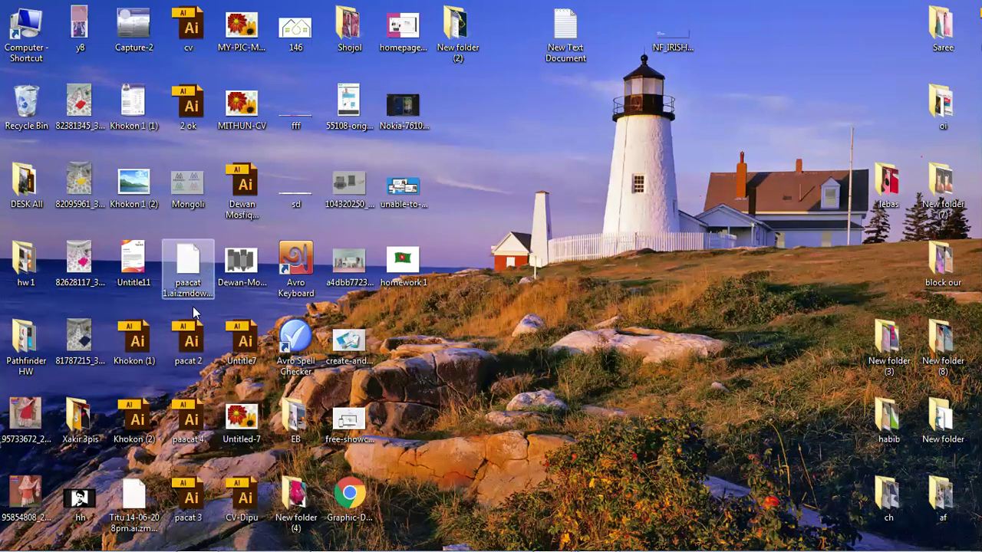
click(189, 276)
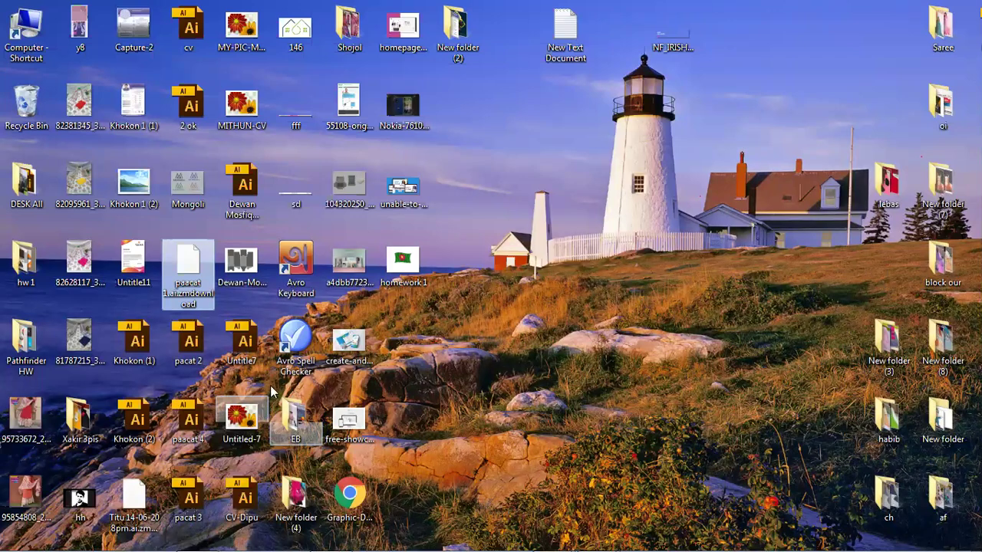
double_click(23, 59)
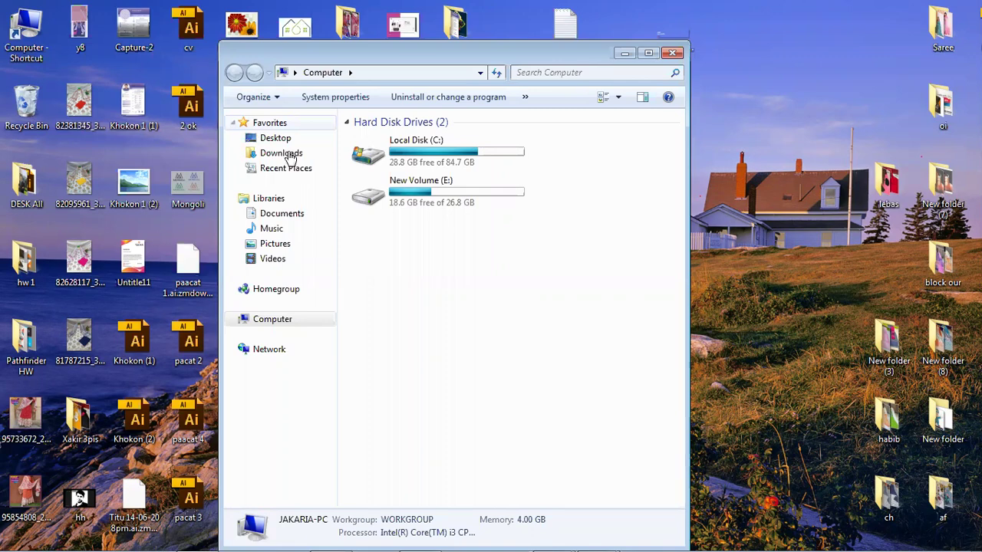
click(289, 152)
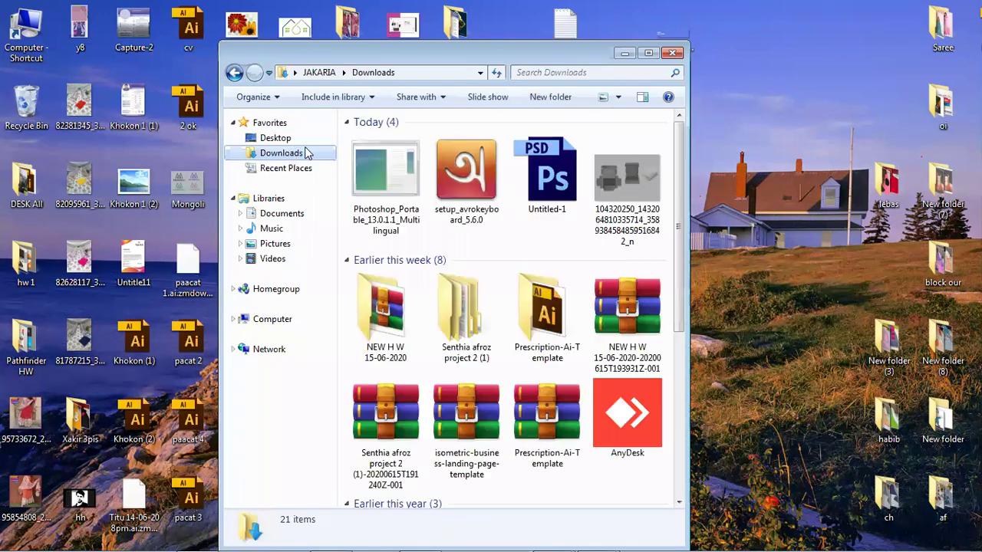
double_click(552, 58)
scroll(605, 336, down, 2)
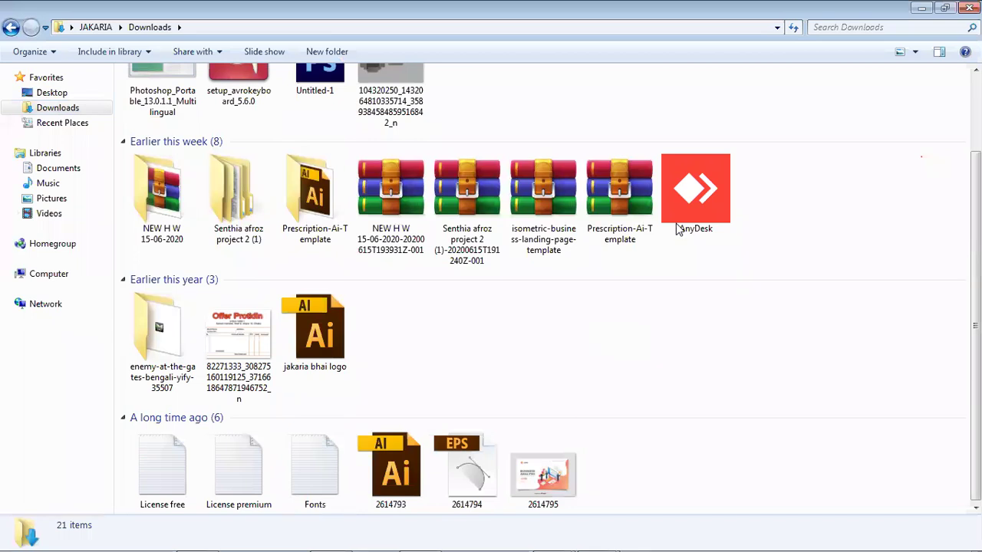
click(969, 7)
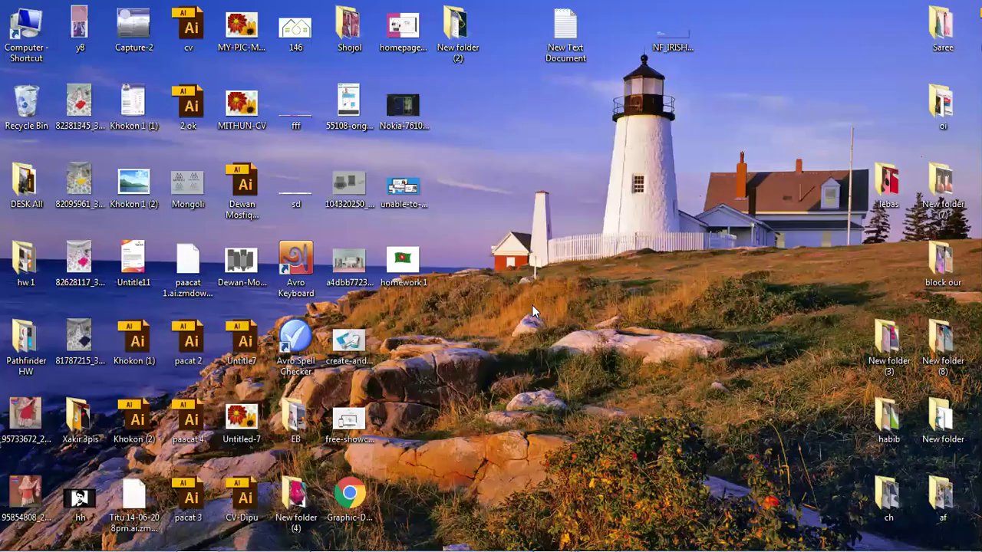
- Open the Graphic-Design-Outline PDF from the desktop and go to its Class 1 Photoshop shortcut list
click(361, 514)
right_click(357, 518)
click(422, 248)
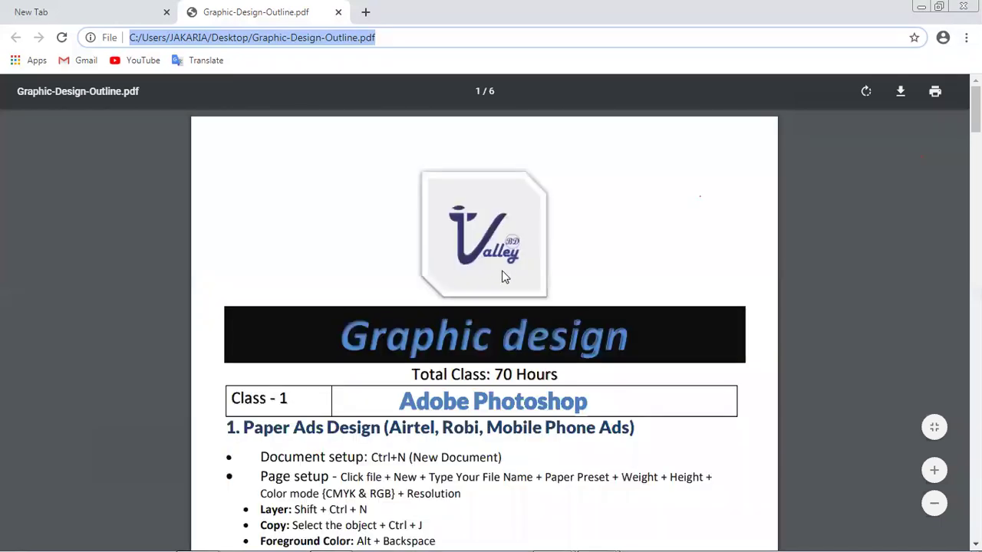
scroll(503, 278, down, 3)
scroll(499, 296, down, 1)
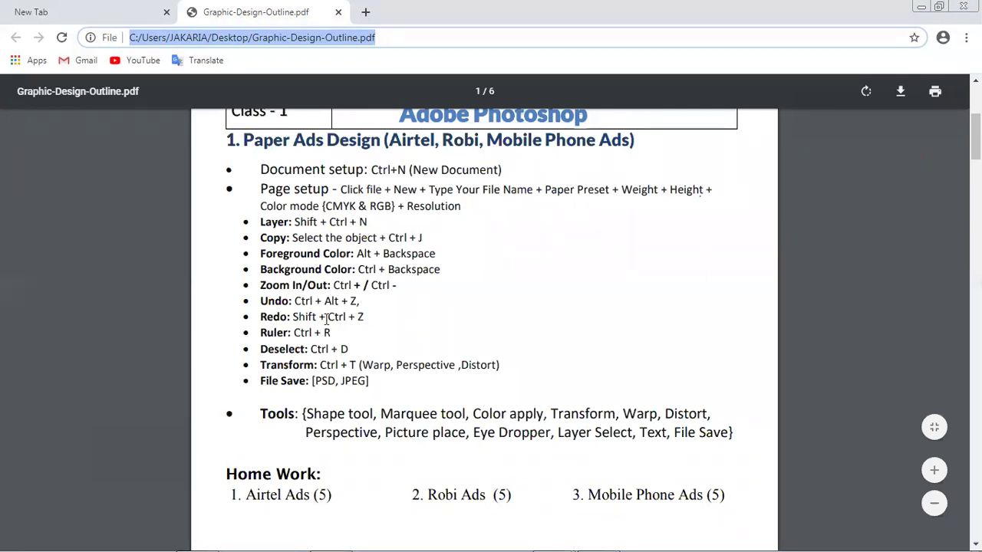
- Highlight the Undo entry and its shortcut in the Class 1 list while examining the outline
click(375, 323)
drag(360, 302, 261, 301)
click(377, 306)
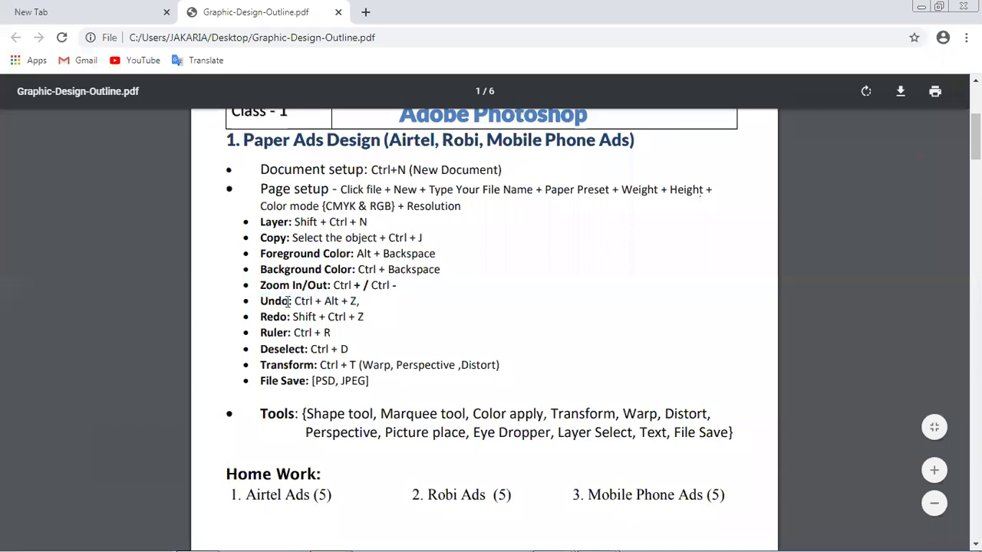
mouse_move(268, 301)
mouse_down()
mouse_move(362, 301)
mouse_move(276, 302)
mouse_up()
drag(277, 302, 290, 301)
drag(360, 301, 292, 301)
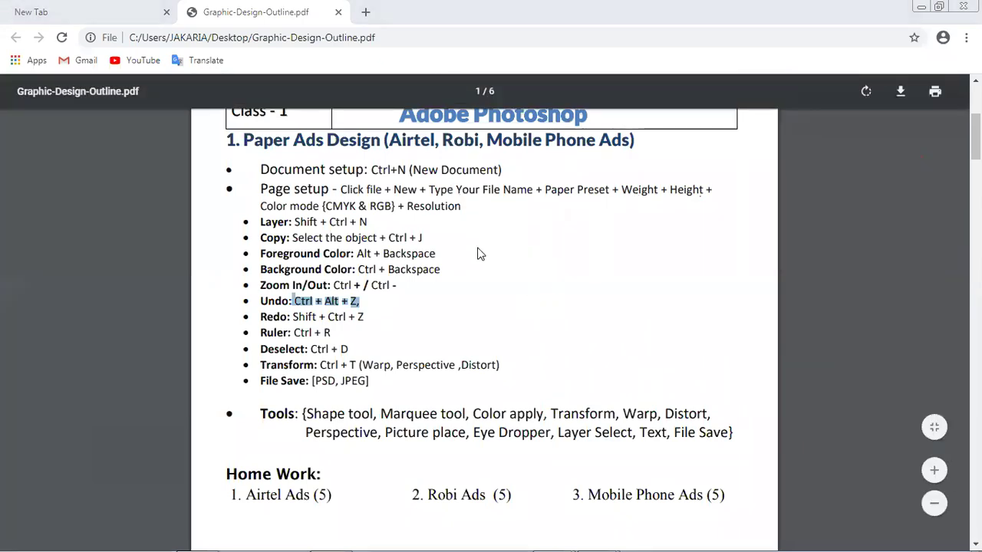
scroll(514, 260, up, 2)
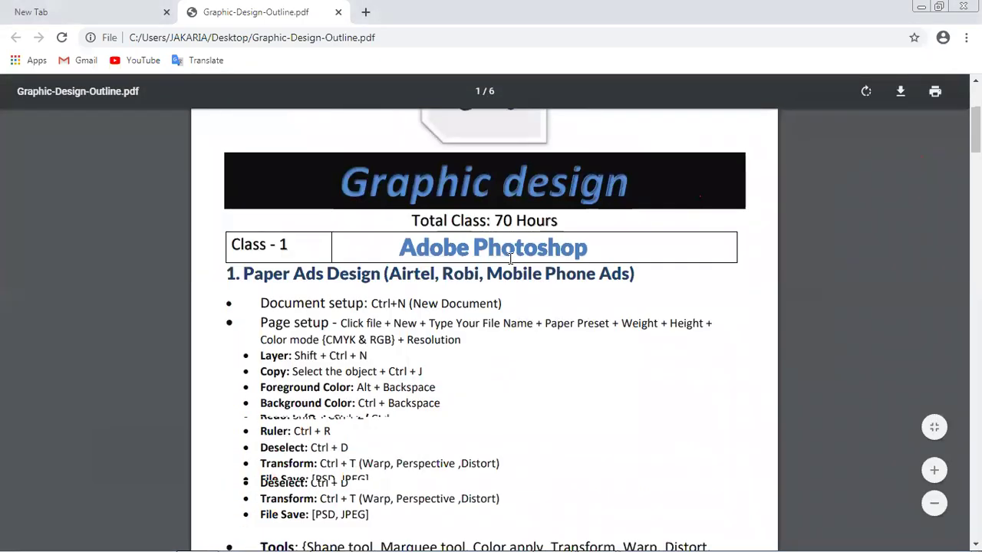
- Switch back to Photoshop, change the marquee tool to the Rectangular Marquee Tool and alternate between it and the Move tool
click(920, 7)
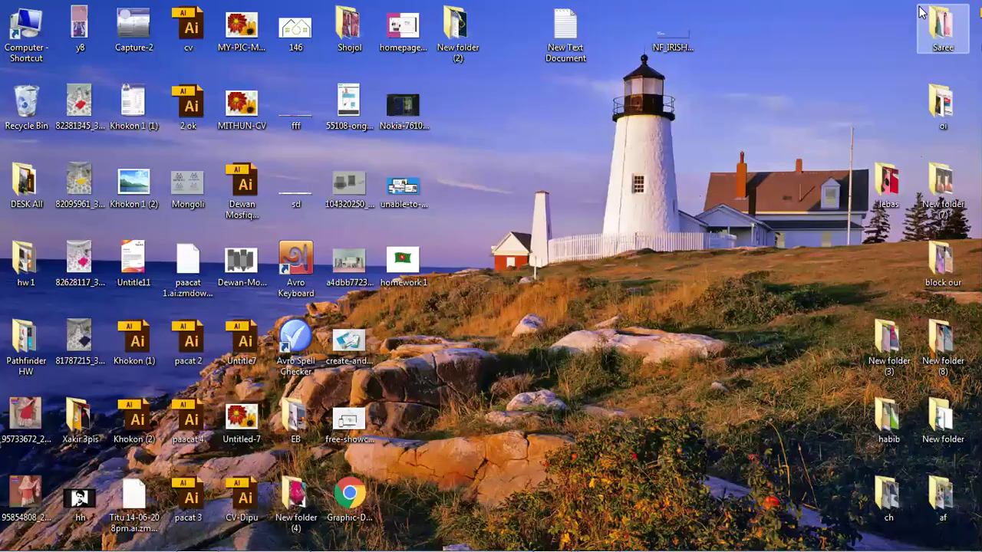
mouse_move(349, 535)
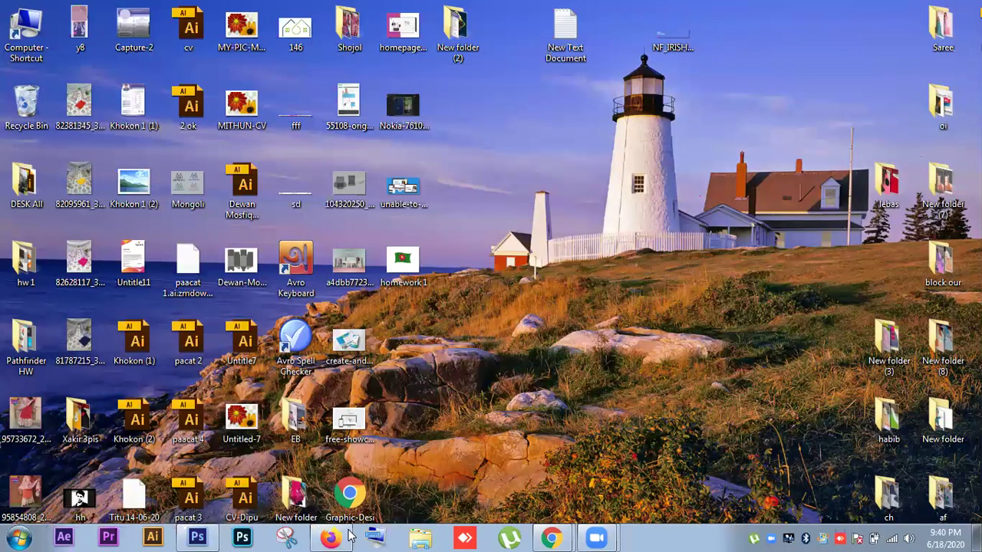
click(199, 537)
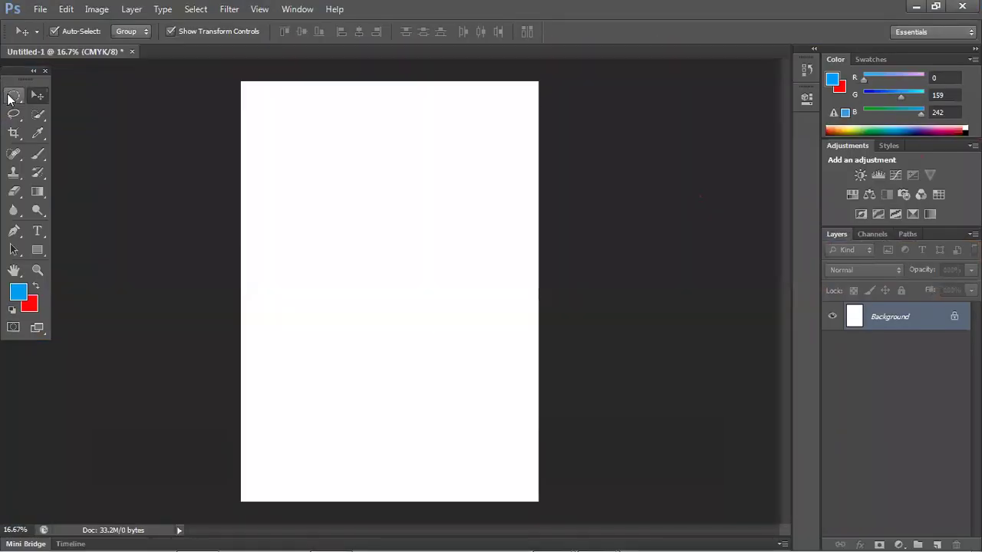
drag(10, 98, 46, 91)
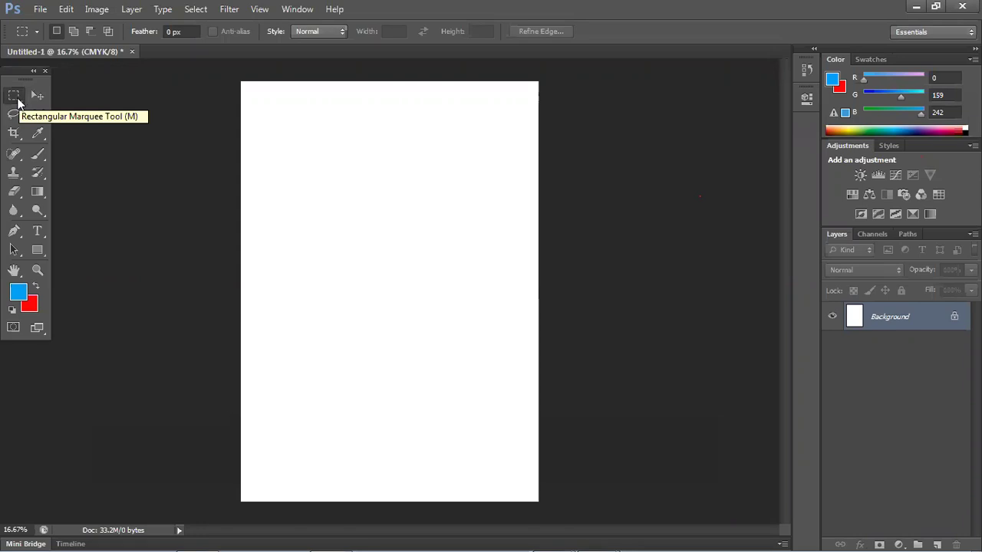
click(39, 96)
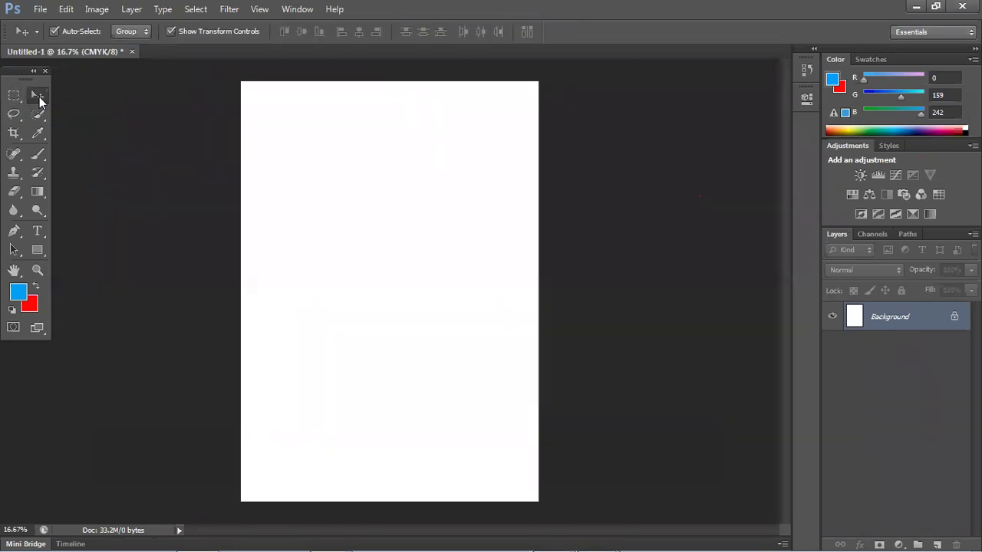
click(15, 97)
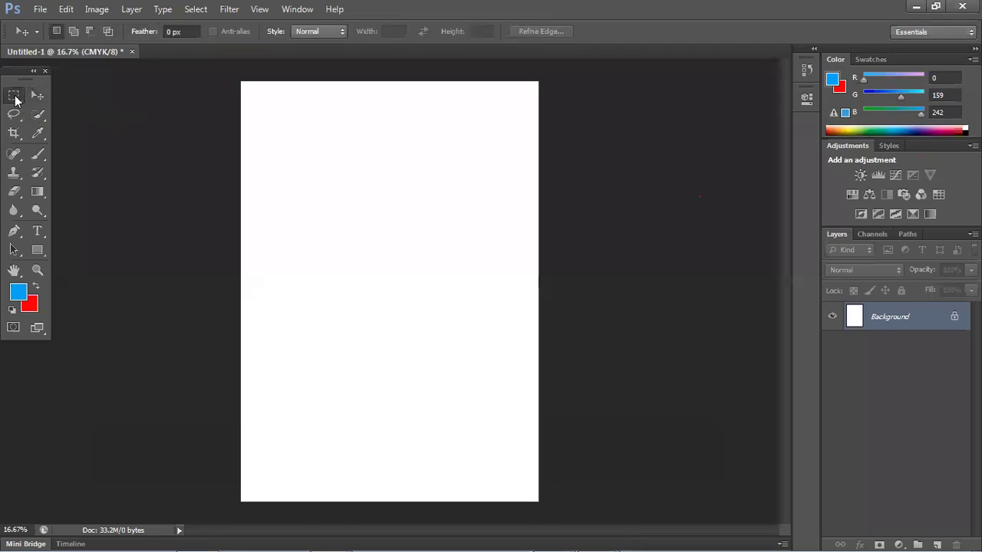
click(36, 95)
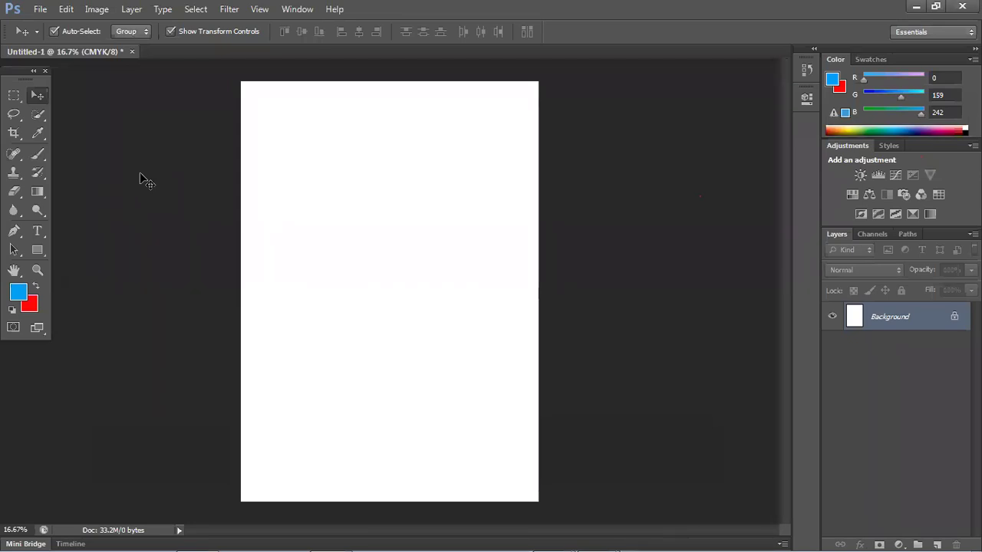
click(15, 96)
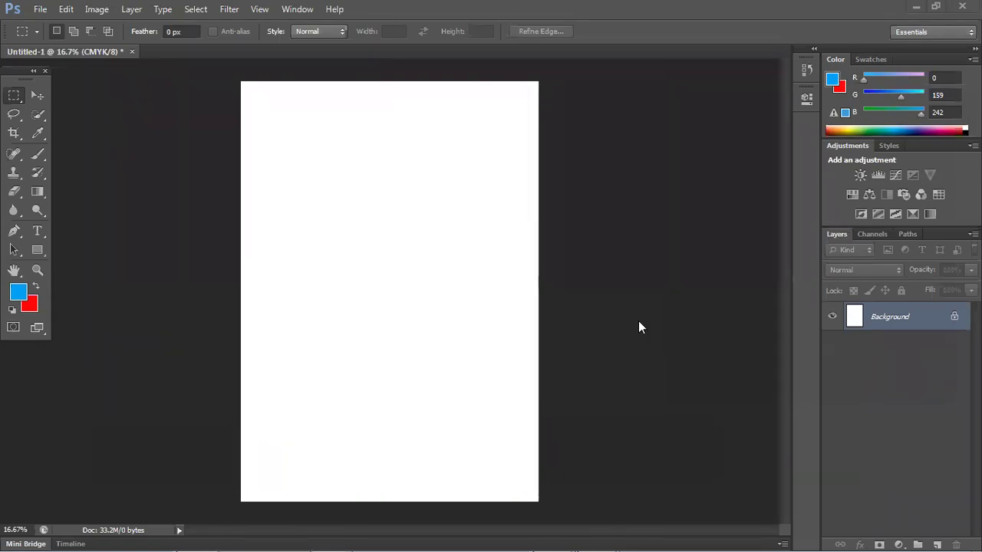
click(18, 100)
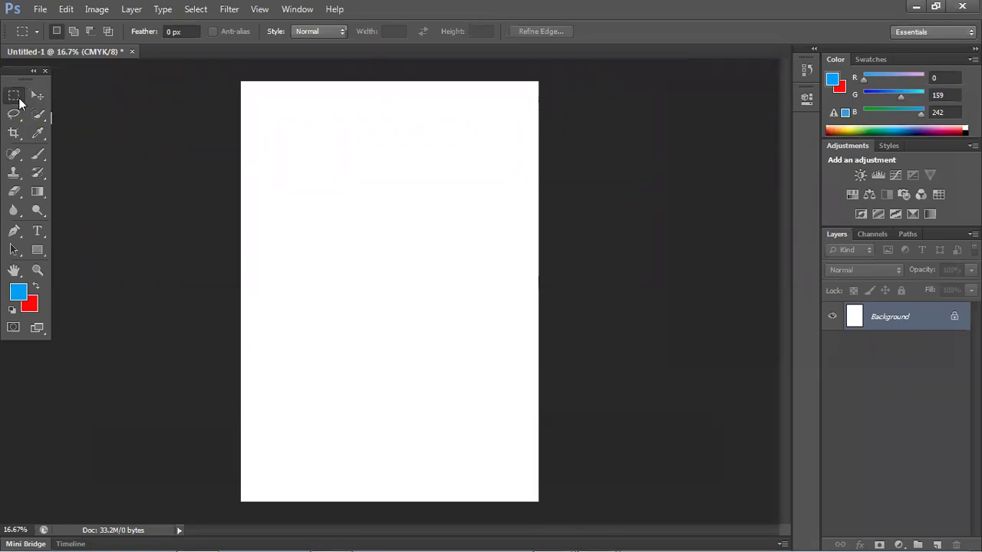
click(83, 93)
- Switch to the Windows desktop and move the homework 1, unable-to-generate-website-mockup and Nokia-7610 icons separately into the empty area
click(919, 6)
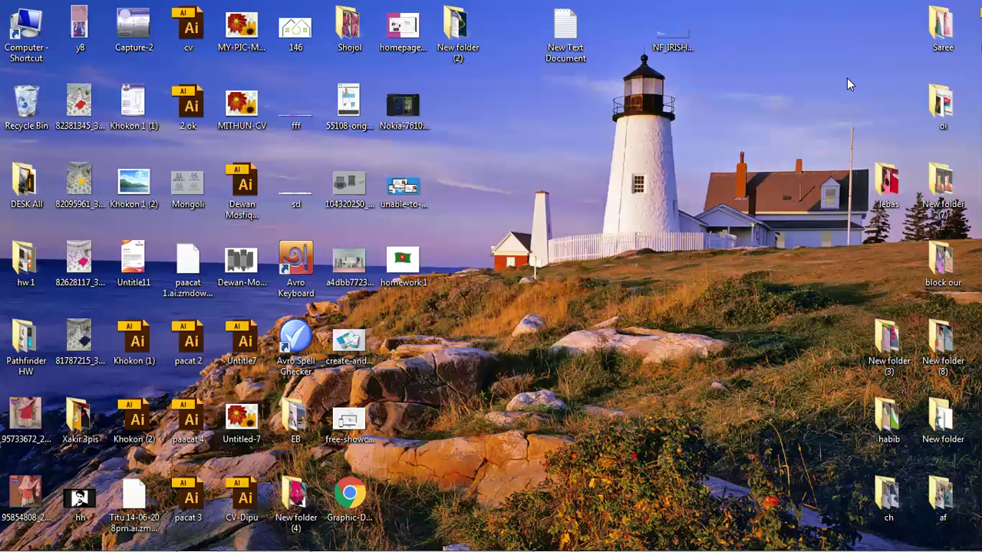
drag(403, 260, 673, 182)
drag(403, 188, 620, 127)
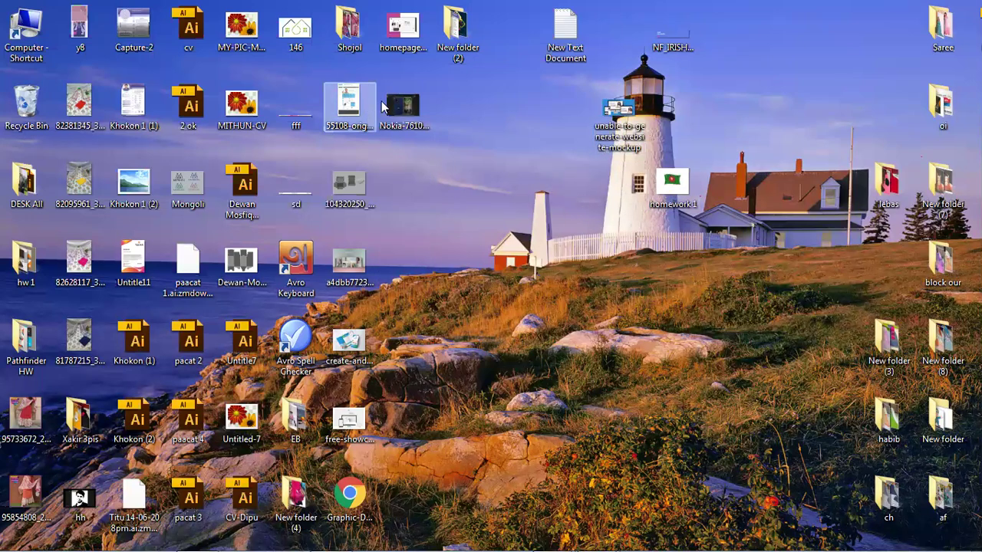
drag(403, 108, 566, 190)
- Box-select the block of desktop icons from 55108-orig to the 81787215 image and move them together to the right
drag(402, 134, 111, 433)
click(437, 355)
drag(410, 115, 82, 363)
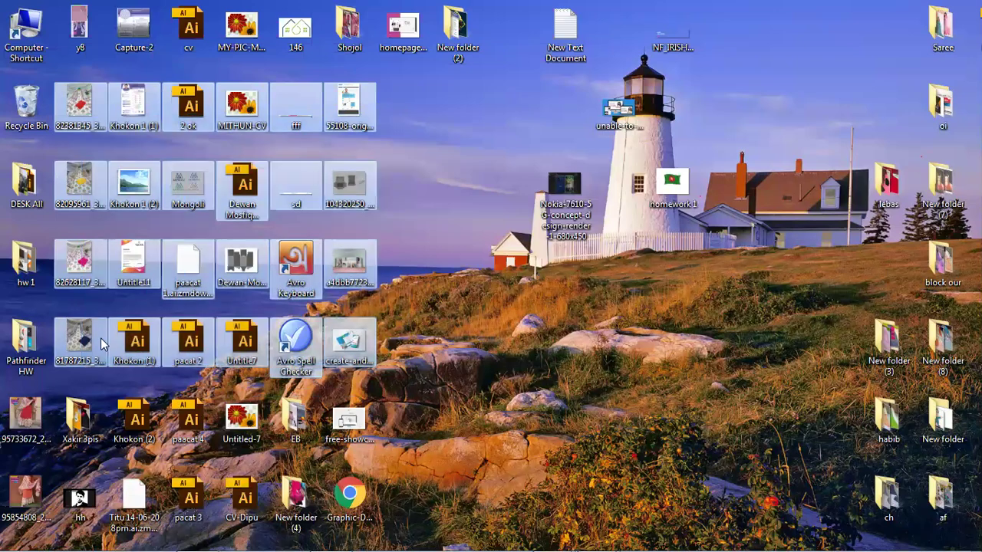
drag(182, 267, 516, 299)
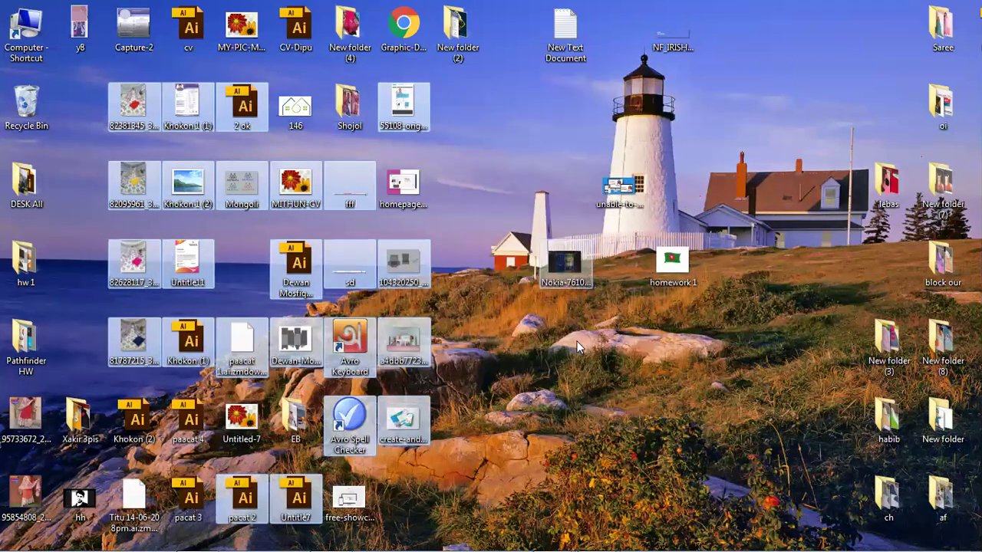
- Box-select further groups of desktop icons and clear the selection
drag(543, 370, 139, 113)
drag(123, 150, 50, 94)
drag(767, 375, 138, 142)
click(783, 371)
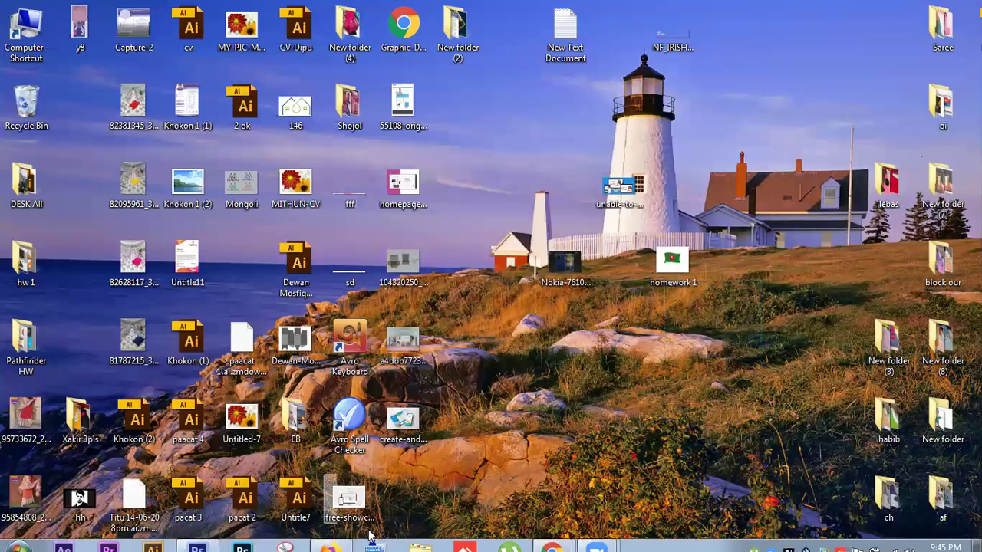
- Switch back to Photoshop, choose the Rectangular Marquee Tool and draw practice rectangular selections on the page
click(197, 537)
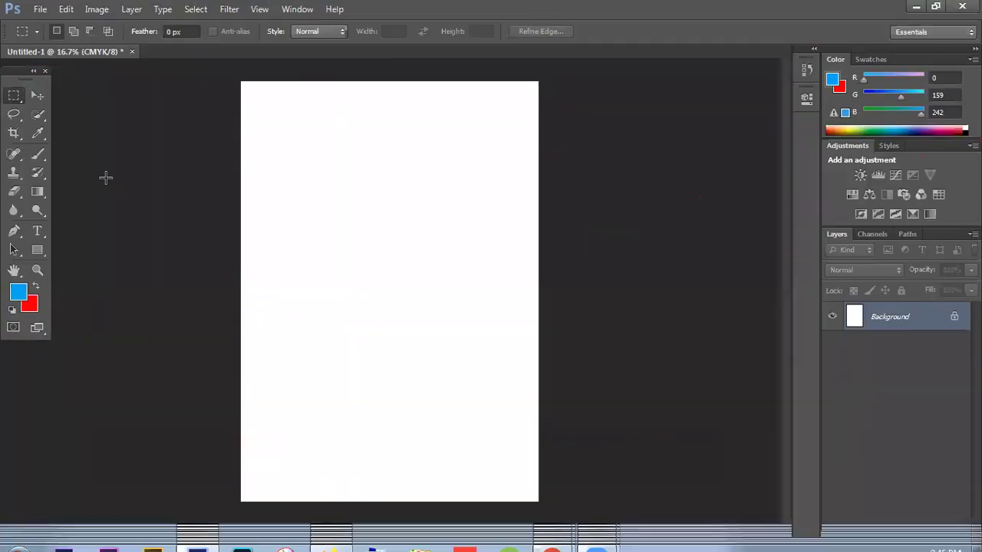
right_click(14, 97)
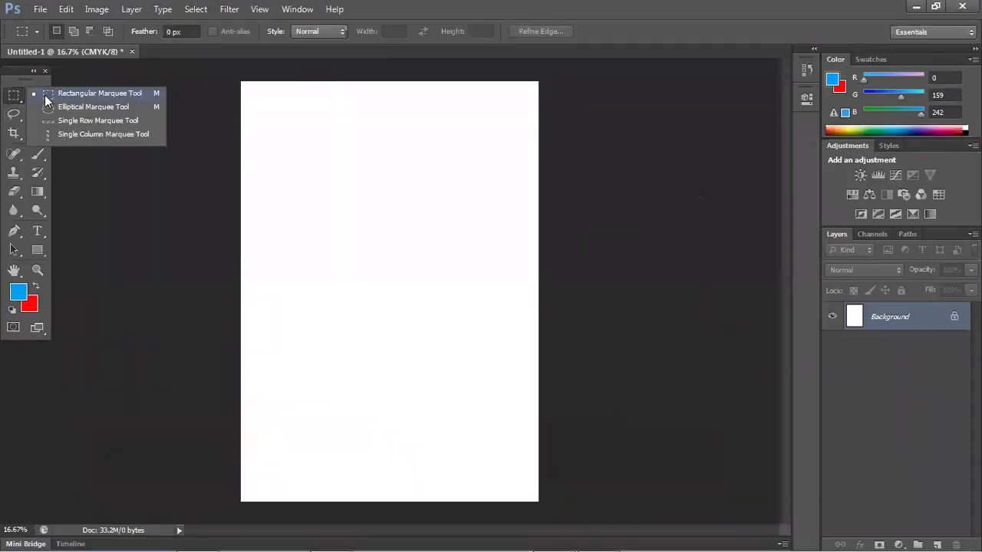
click(46, 98)
drag(325, 228, 517, 323)
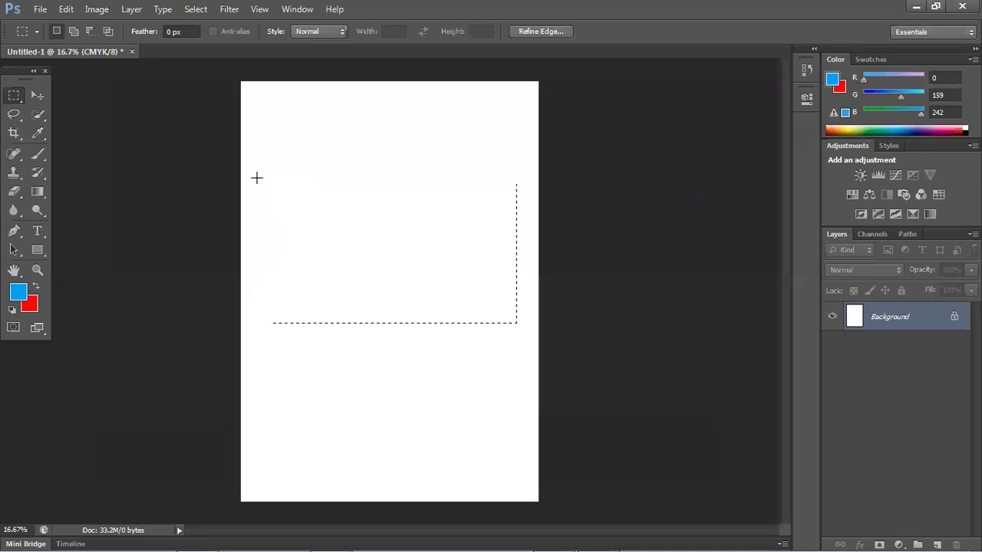
drag(258, 162, 486, 345)
scroll(408, 296, down, 1)
scroll(408, 296, up, 1)
- Draw a wide rectangular selection above the page's middle and fill it with red, the blue foreground color and red again
drag(265, 189, 519, 340)
key(alt+BackSpace)
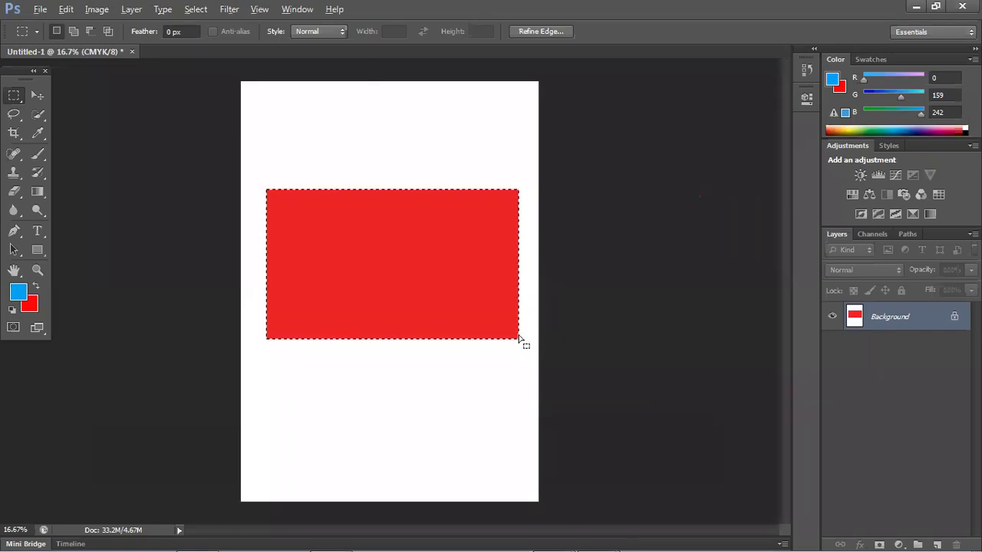
key(alt+BackSpace)
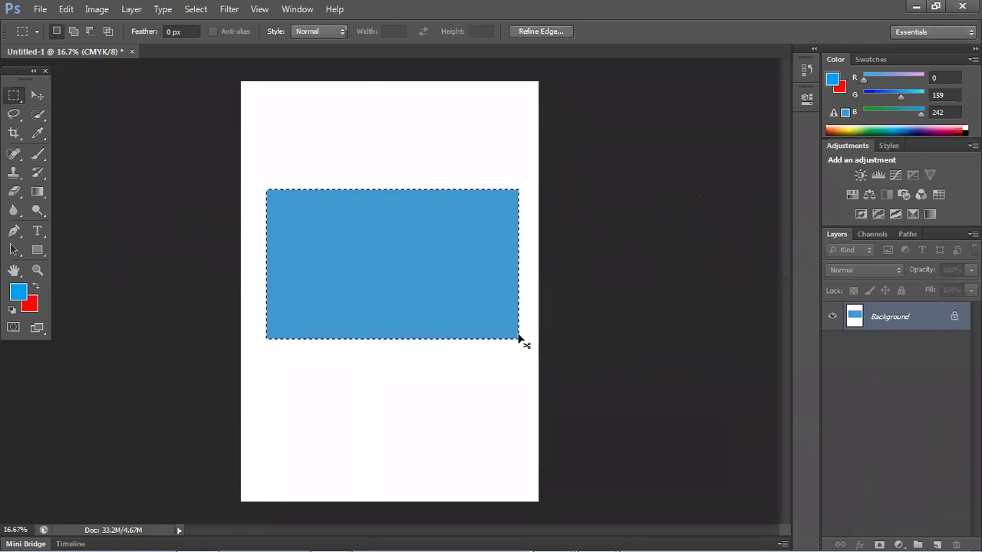
key(ctrl+BackSpace)
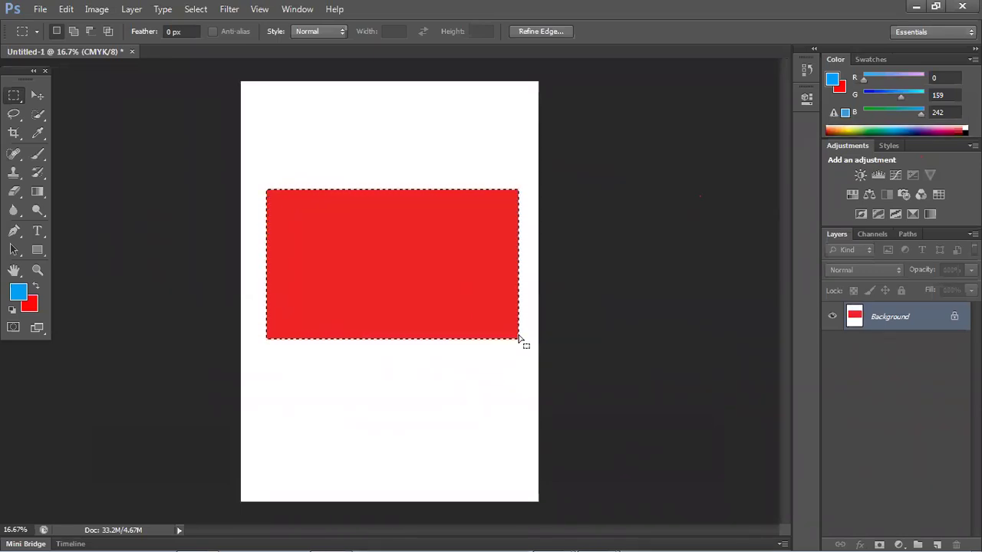
click(17, 293)
drag(440, 324, 478, 206)
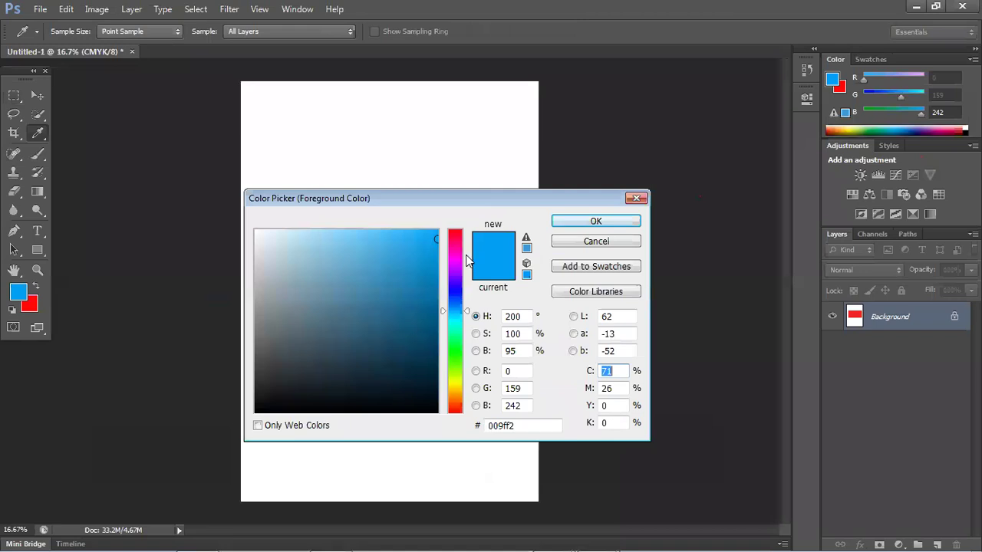
click(438, 230)
click(456, 304)
drag(465, 327, 466, 363)
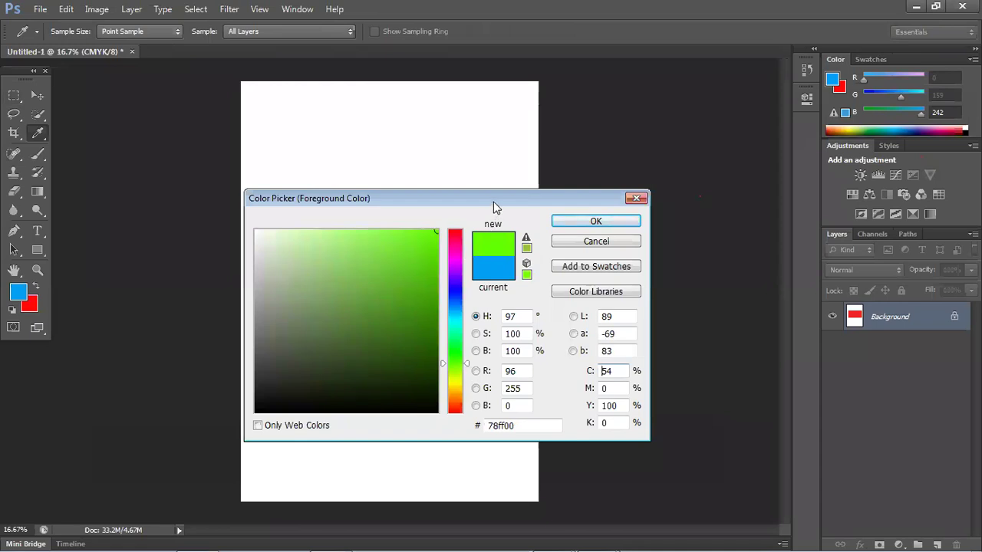
drag(495, 207, 495, 186)
mouse_move(434, 221)
mouse_down()
mouse_move(453, 238)
mouse_move(432, 246)
mouse_move(423, 279)
mouse_move(438, 335)
mouse_move(412, 307)
mouse_move(423, 313)
mouse_move(417, 281)
mouse_move(427, 315)
mouse_move(429, 201)
mouse_move(435, 321)
mouse_up()
click(581, 219)
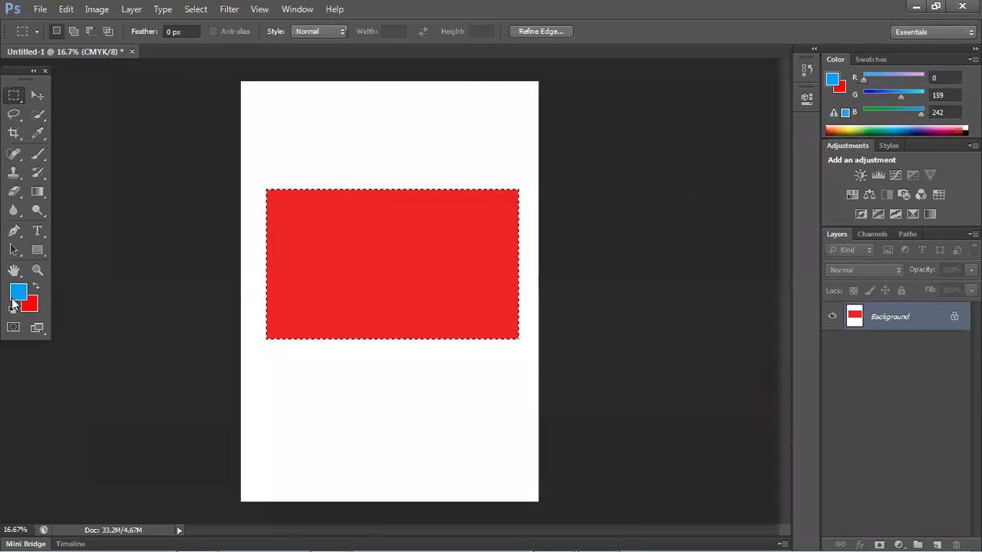
- Set the foreground color to dark green 0b5d07 and fill the rectangular selection with it
click(19, 293)
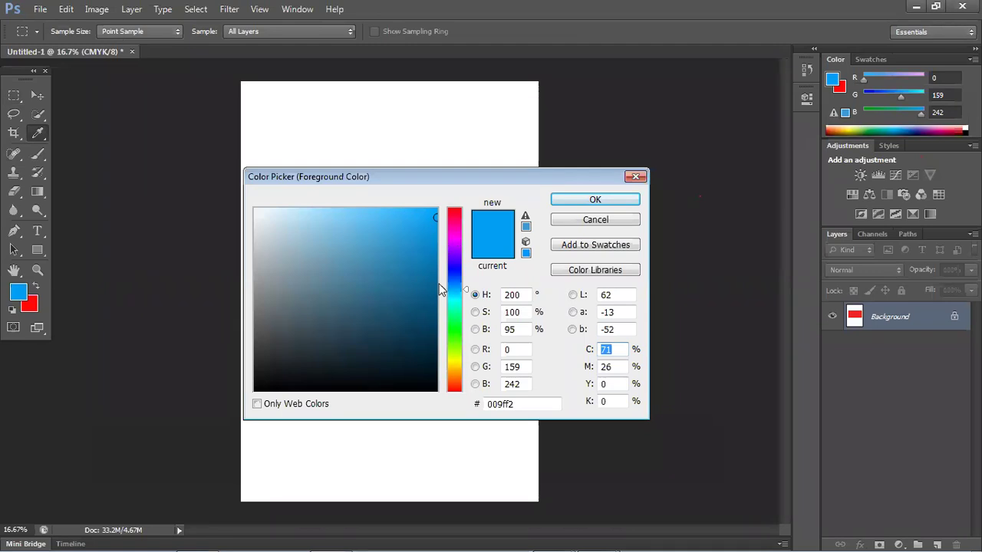
drag(455, 290, 455, 332)
mouse_move(416, 212)
mouse_down()
mouse_move(434, 206)
mouse_move(425, 335)
mouse_move(417, 317)
mouse_move(421, 324)
mouse_up()
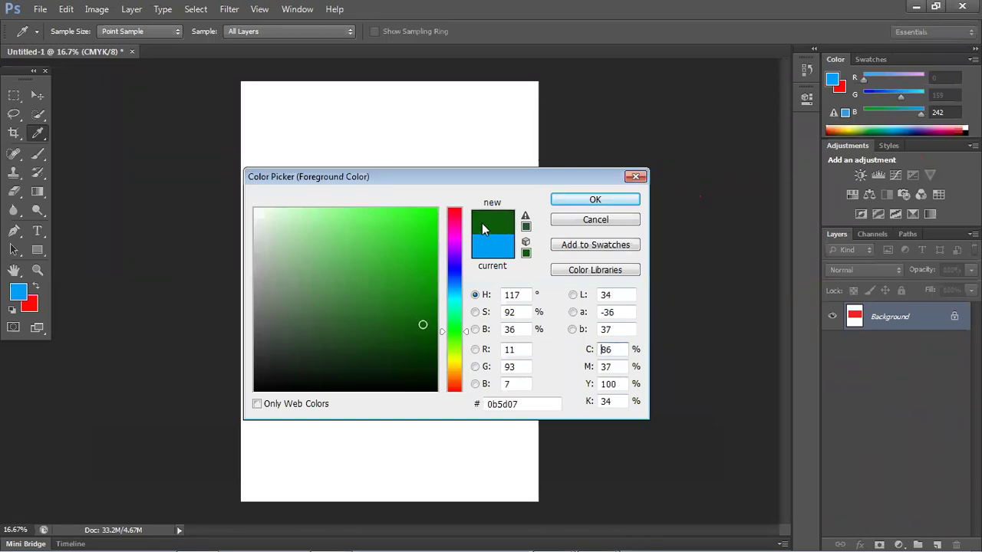
click(582, 202)
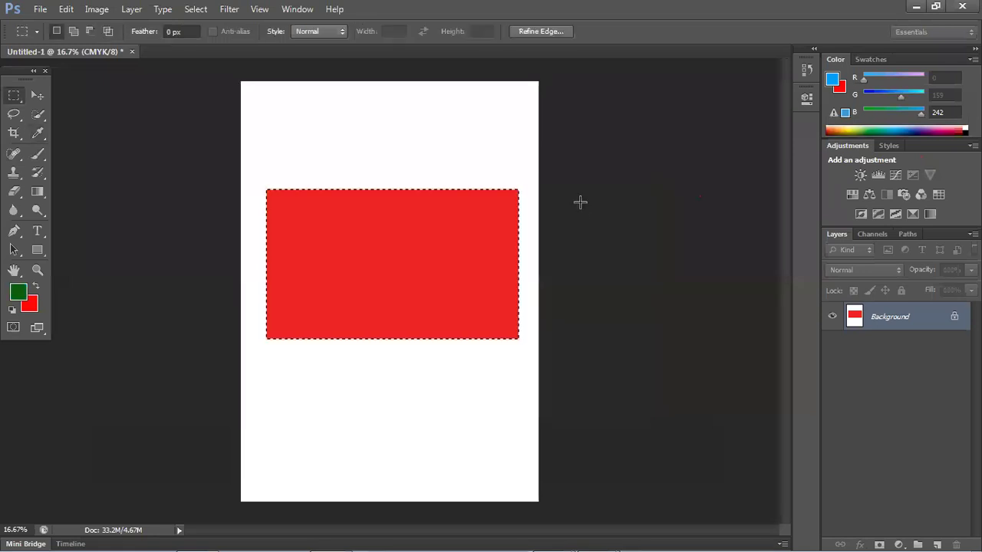
key(alt+BackSpace)
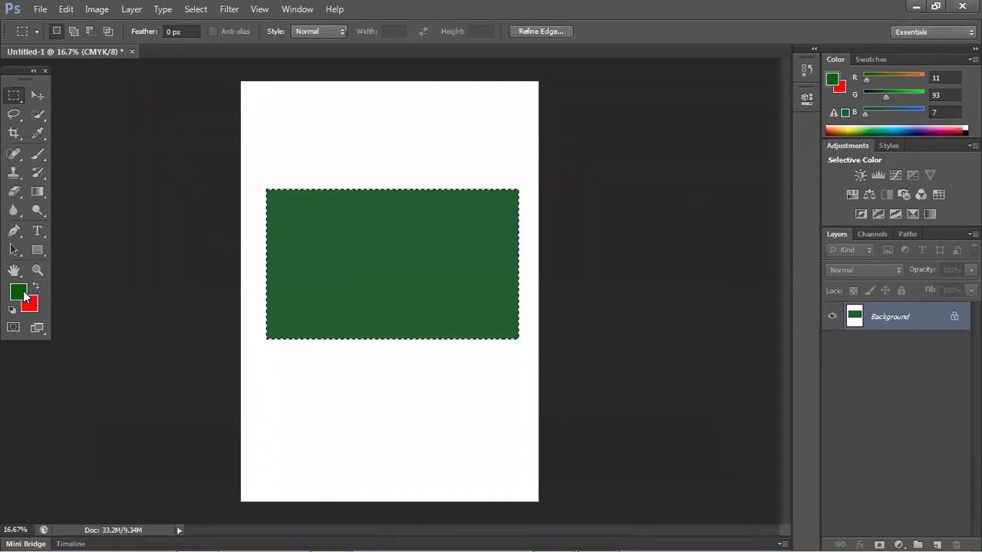
- Fill the rectangular selection with the red background color, undo that fill and apply the red again
key(ctrl+BackSpace)
key(ctrl+z)
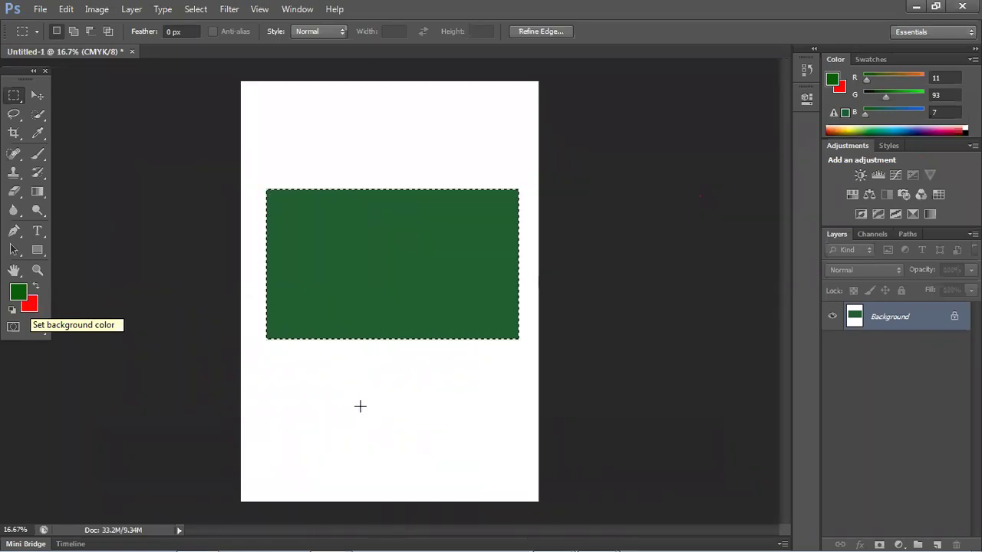
key(ctrl+d)
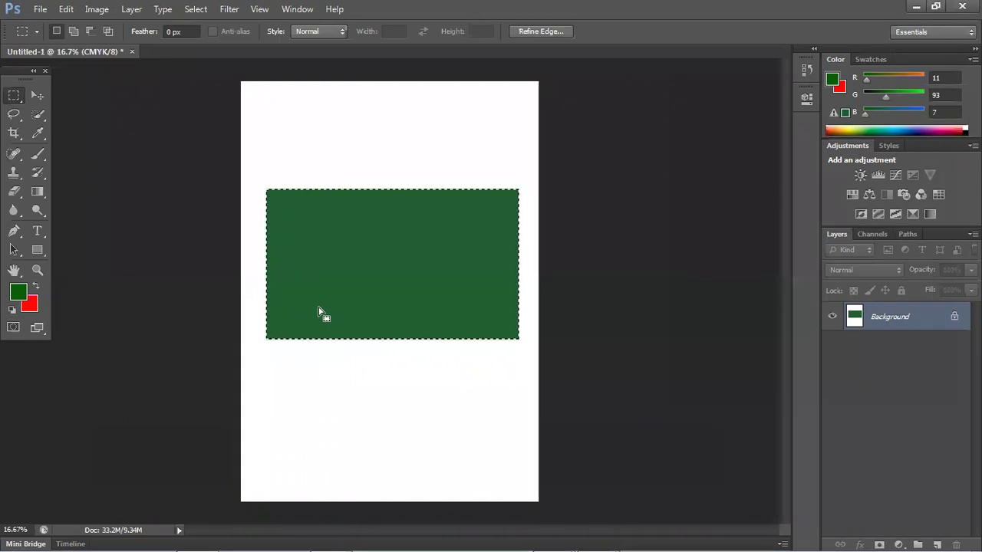
key(ctrl+BackSpace)
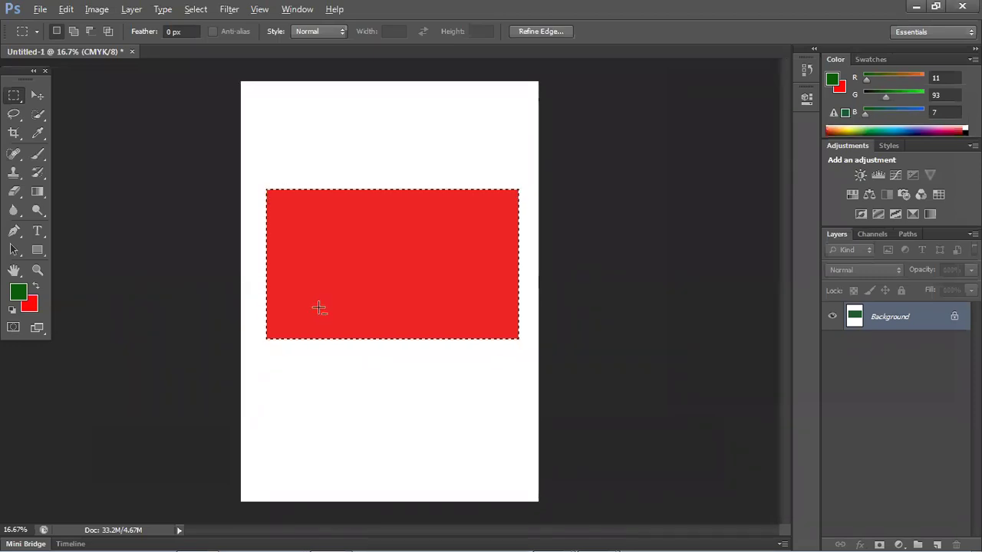
- Fill the rectangular selection with the green foreground color, refill it with the red background color, and deselect it
key(alt+BackSpace)
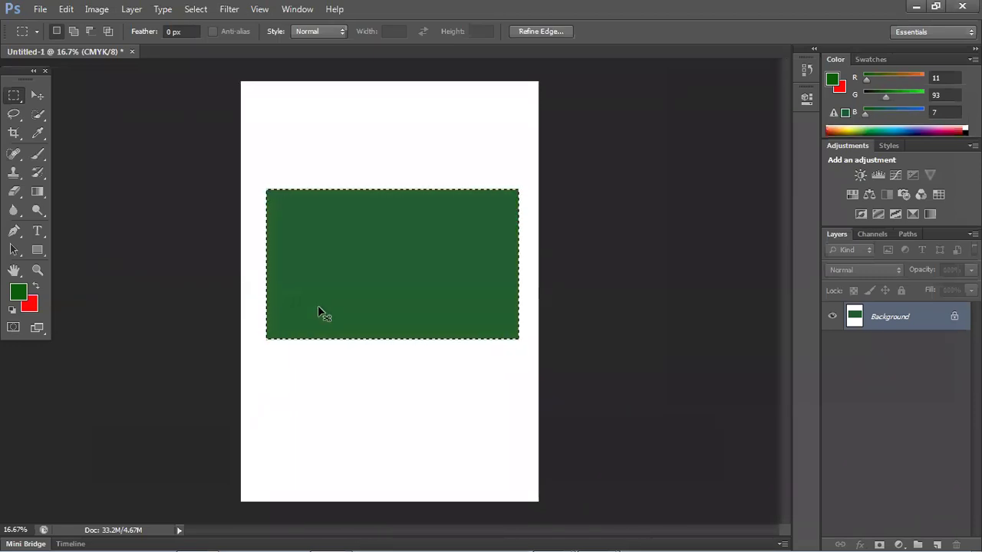
key(ctrl+BackSpace)
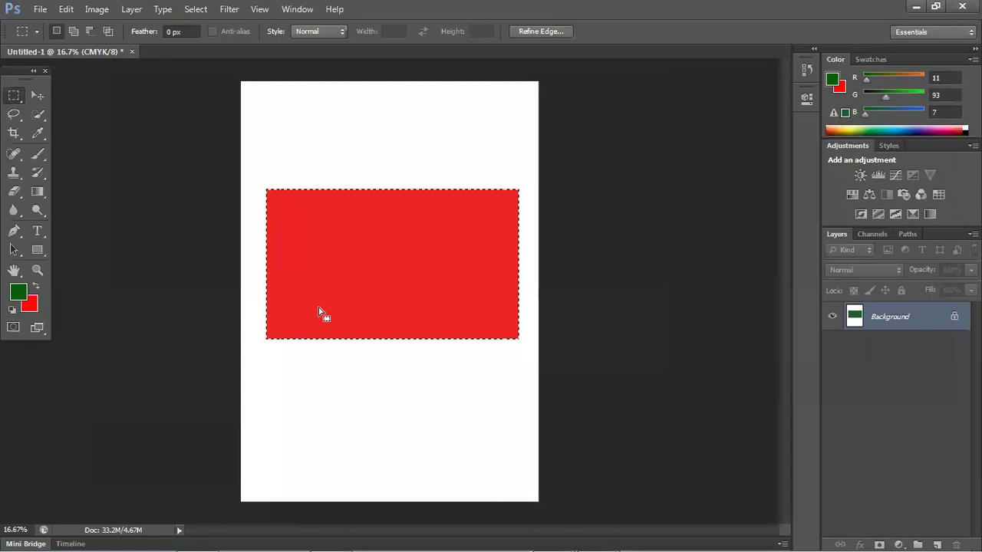
key(ctrl+d)
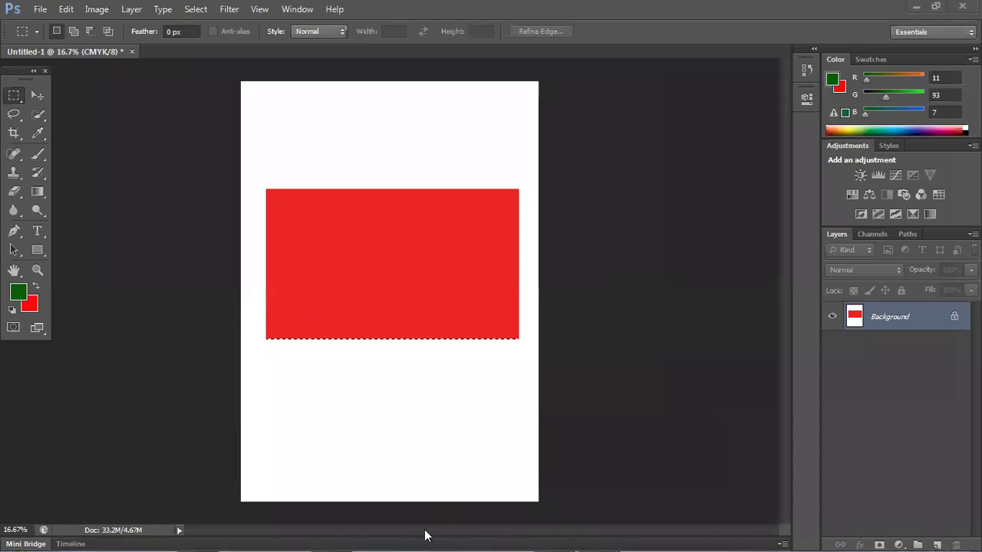
- Switch to Firefox and search for keyboard in a new browser tab
mouse_move(537, 549)
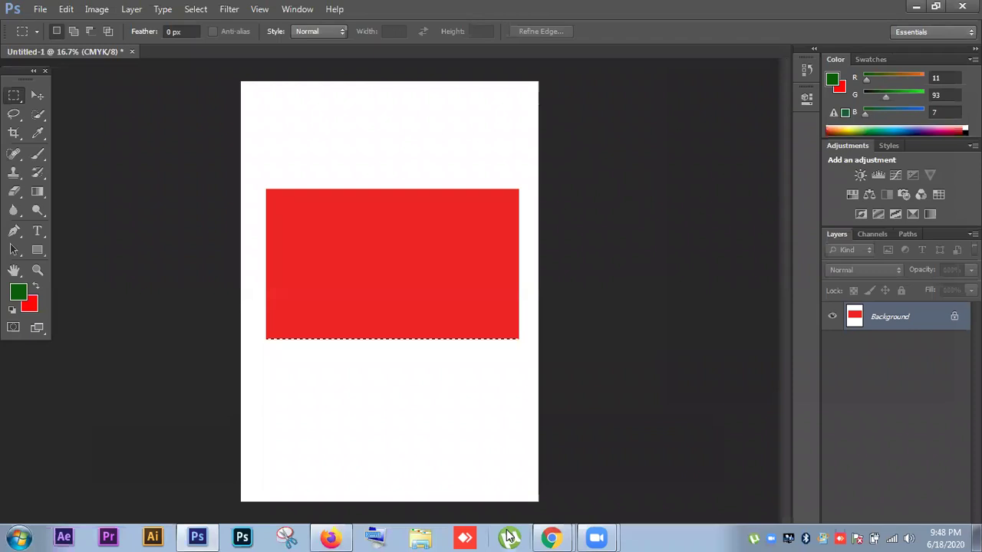
click(350, 536)
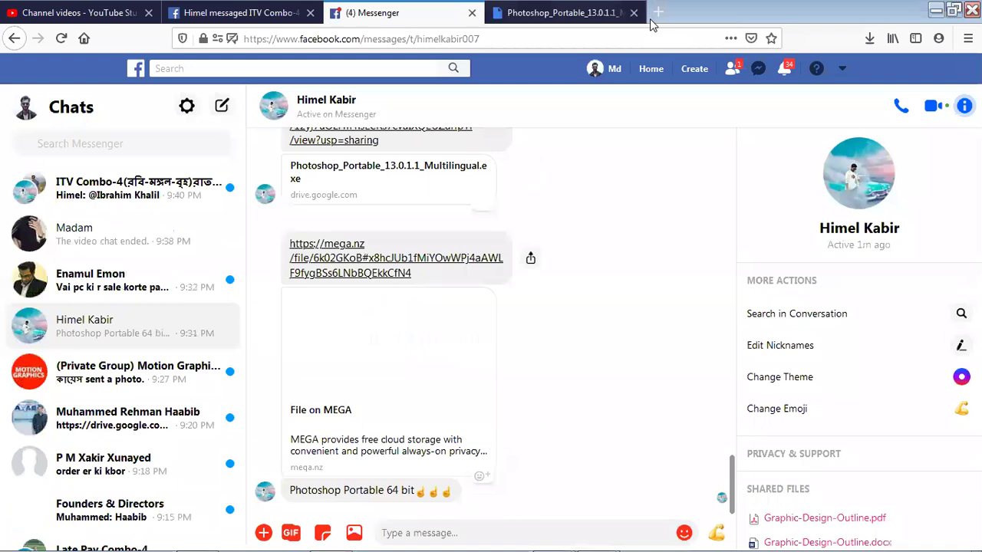
click(652, 23)
text(ka)
text(yb)
key(Down)
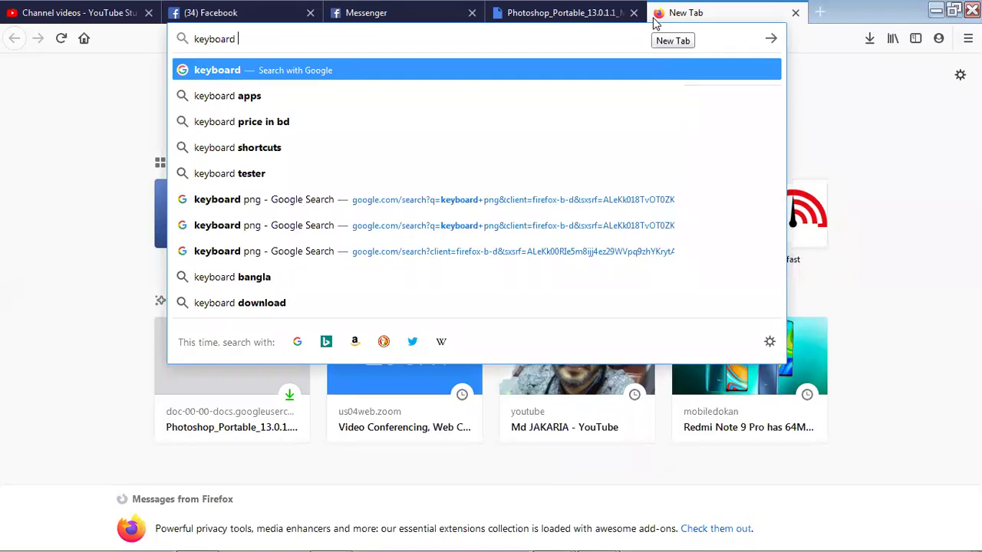
key(Return)
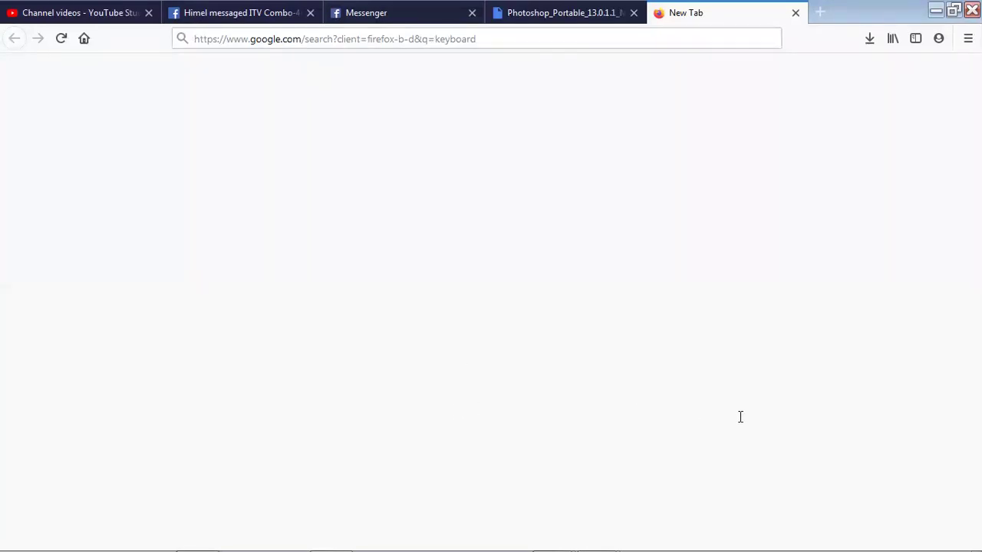
click(588, 11)
click(687, 8)
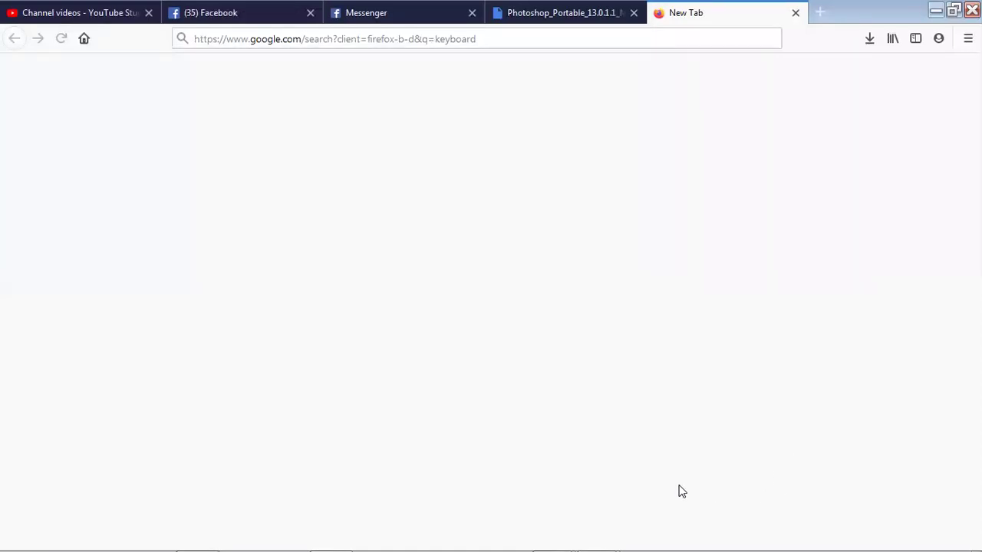
- Search the web for "keyboard pic" from the same browser tab
click(666, 33)
text(ke)
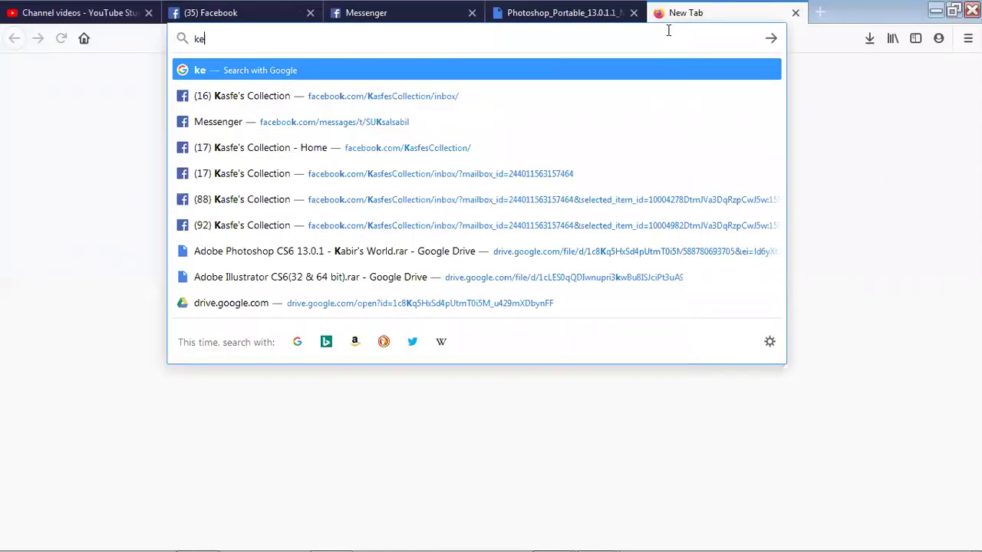
text(y)
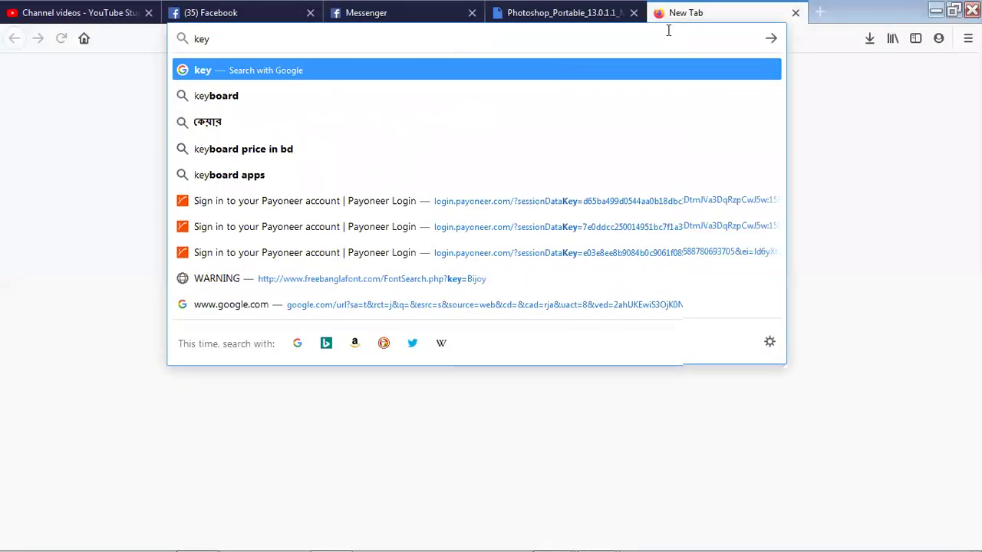
text(board p)
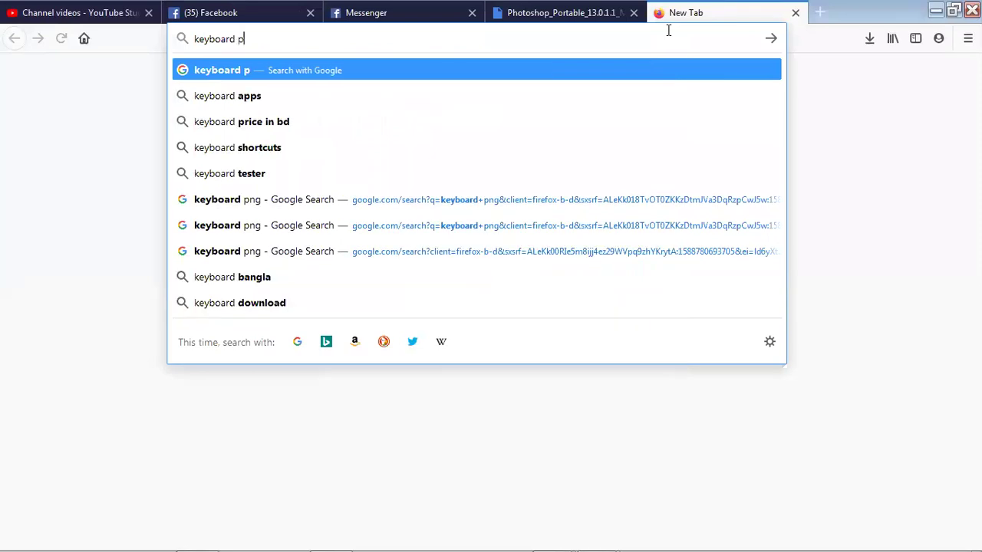
text(ic)
key(Return)
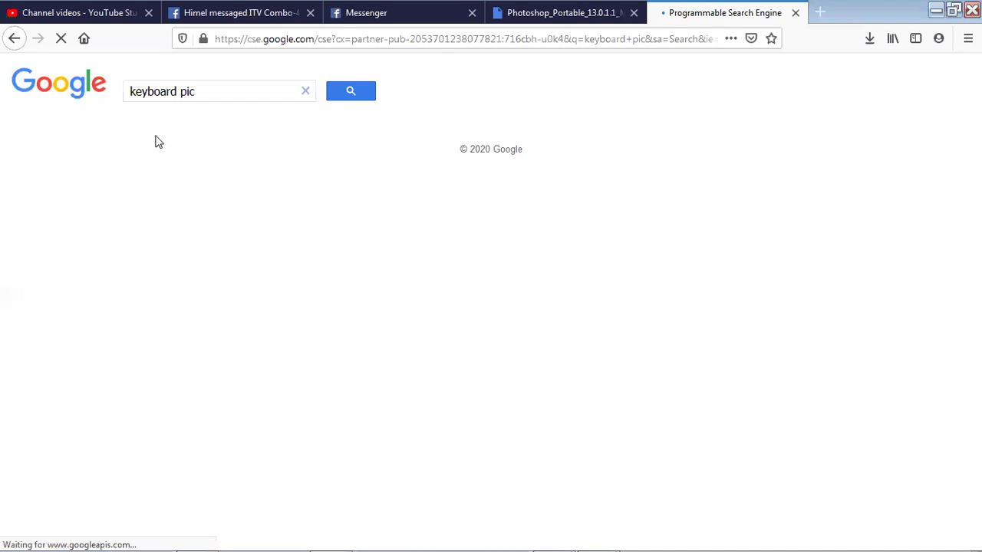
- Enlarge the grey ComputerHope keyboard picture in the image results and close the Photoshop_Portable browser tab
click(84, 138)
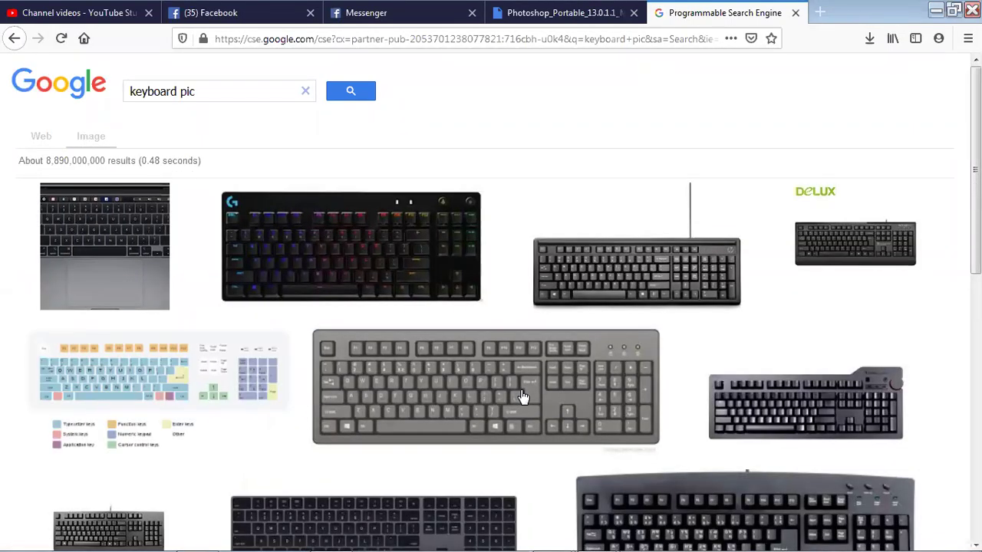
click(525, 397)
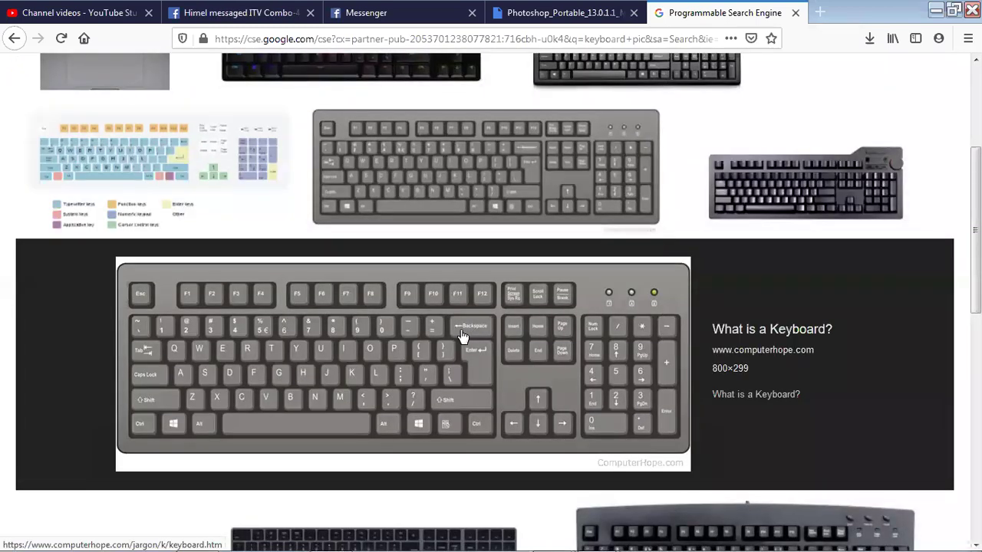
scroll(462, 337, down, 1)
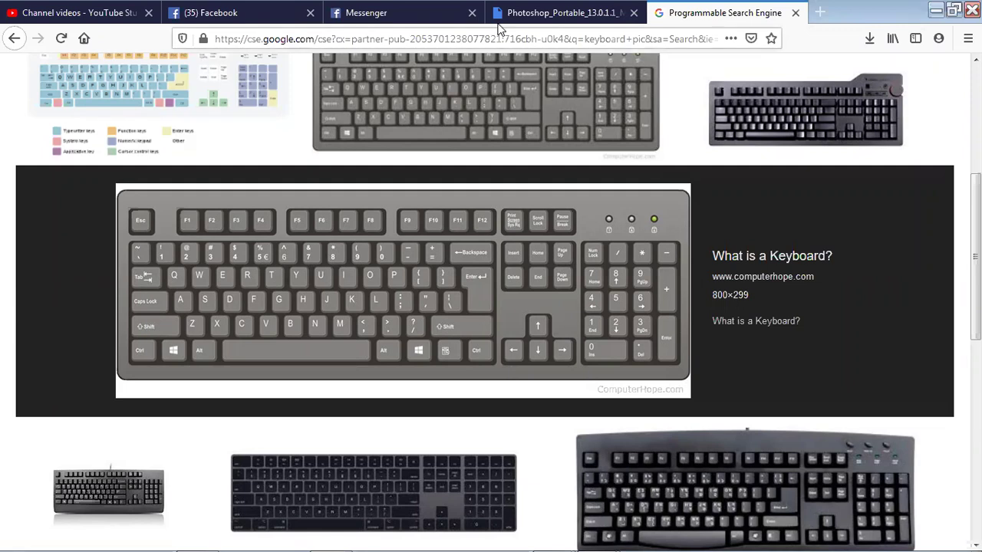
click(590, 15)
click(634, 13)
- Switch to Graphic-Design-Outline.pdf in Chrome and highlight the Foreground Color and Background Color shortcut lines
mouse_move(551, 537)
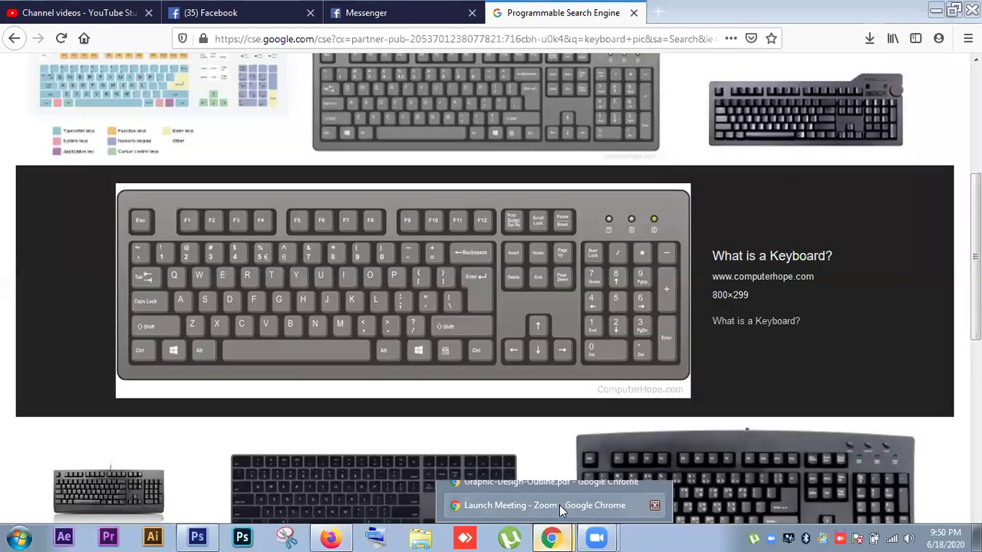
click(567, 477)
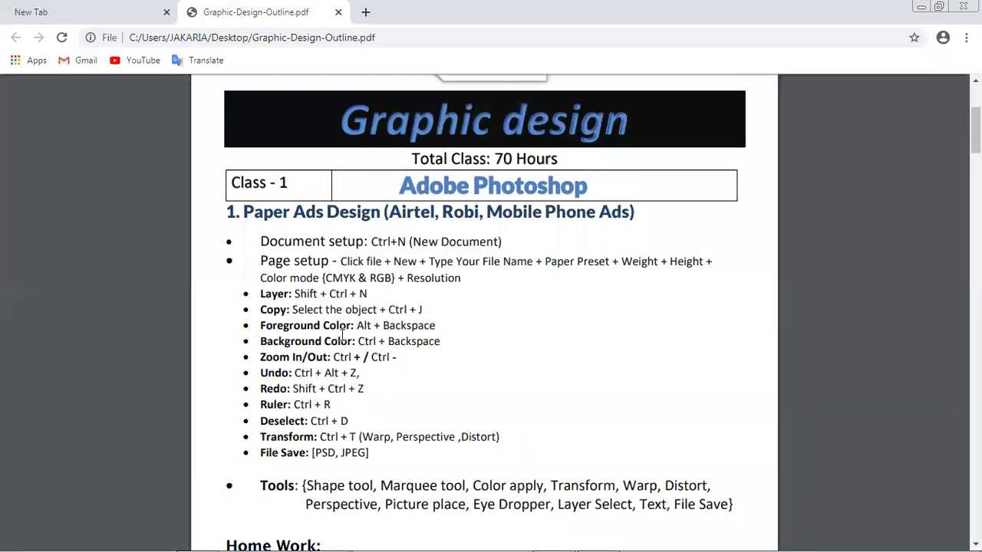
double_click(262, 325)
click(438, 336)
drag(441, 342, 259, 324)
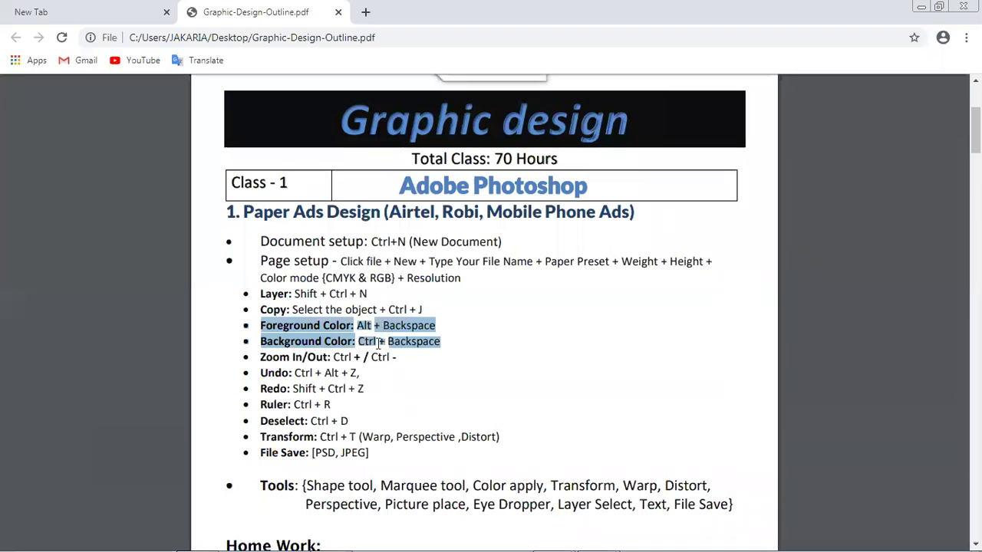
- Return to Photoshop and try to move the red rectangle on the Background layer with the Move Tool
click(920, 7)
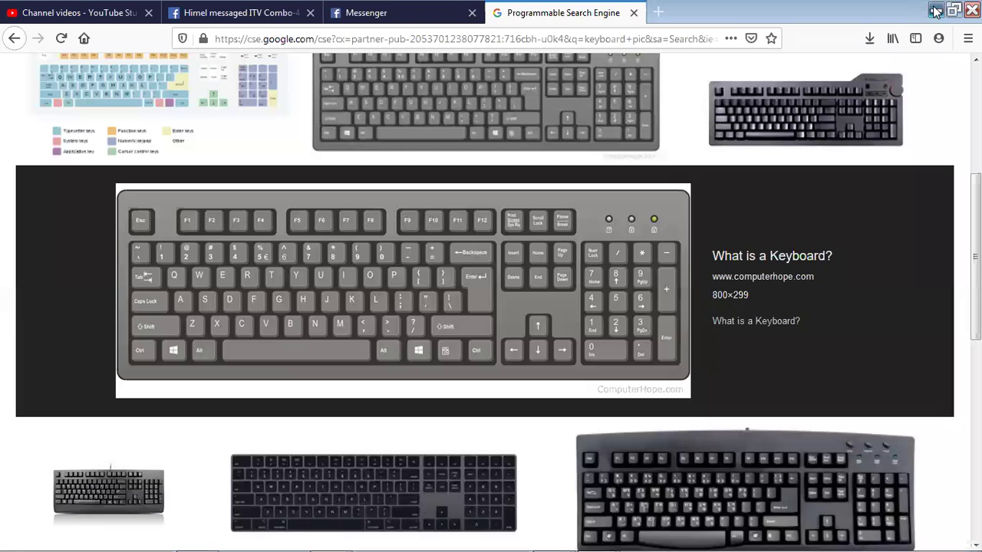
click(936, 10)
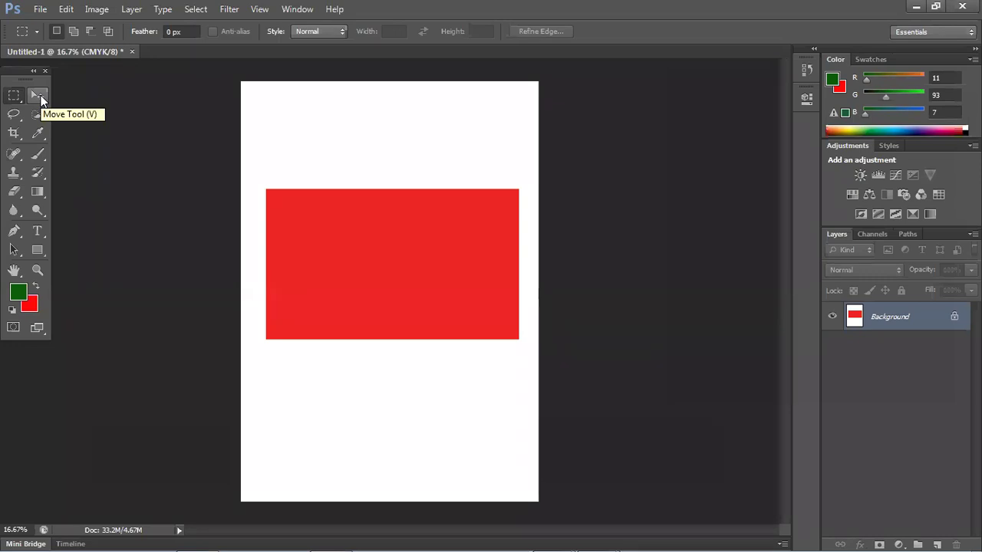
click(39, 96)
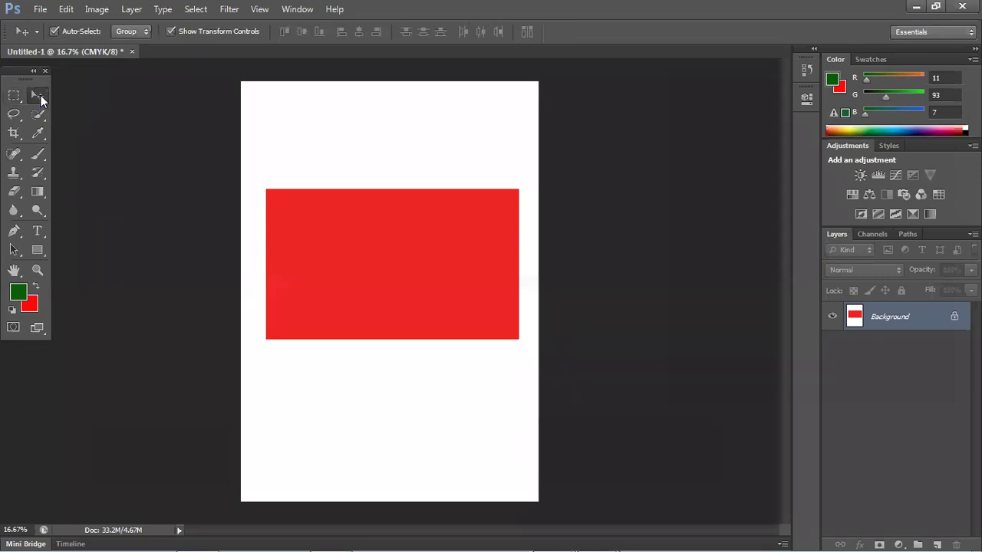
click(413, 282)
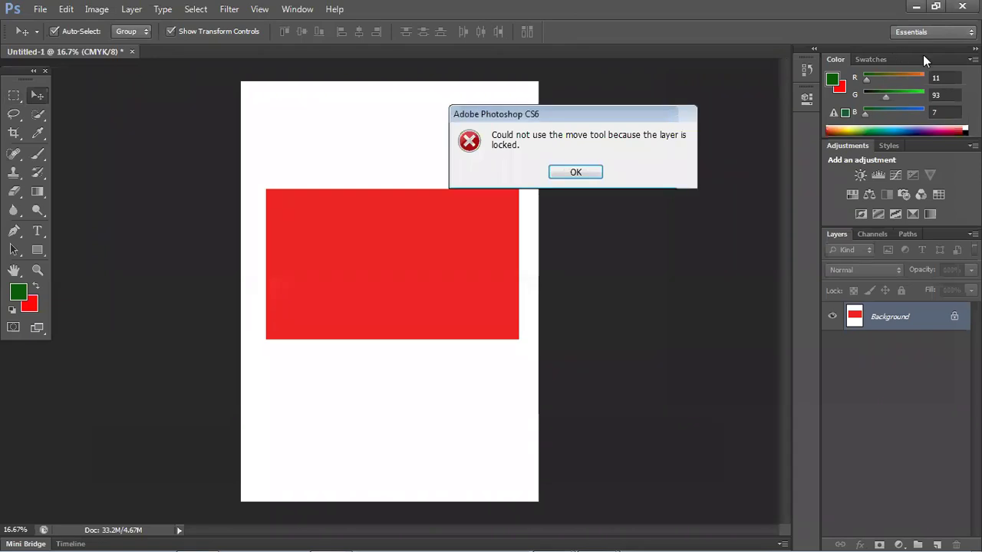
click(588, 173)
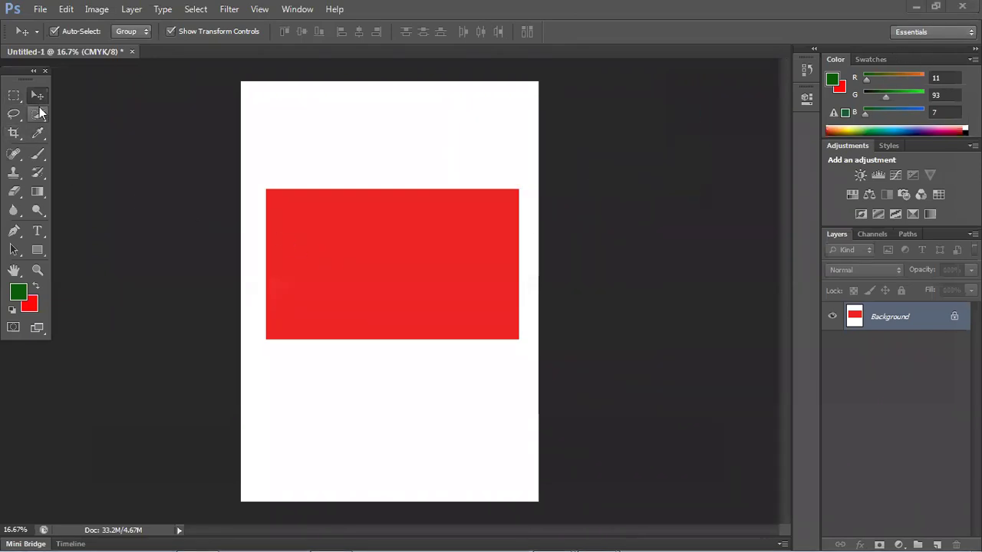
click(40, 97)
click(387, 301)
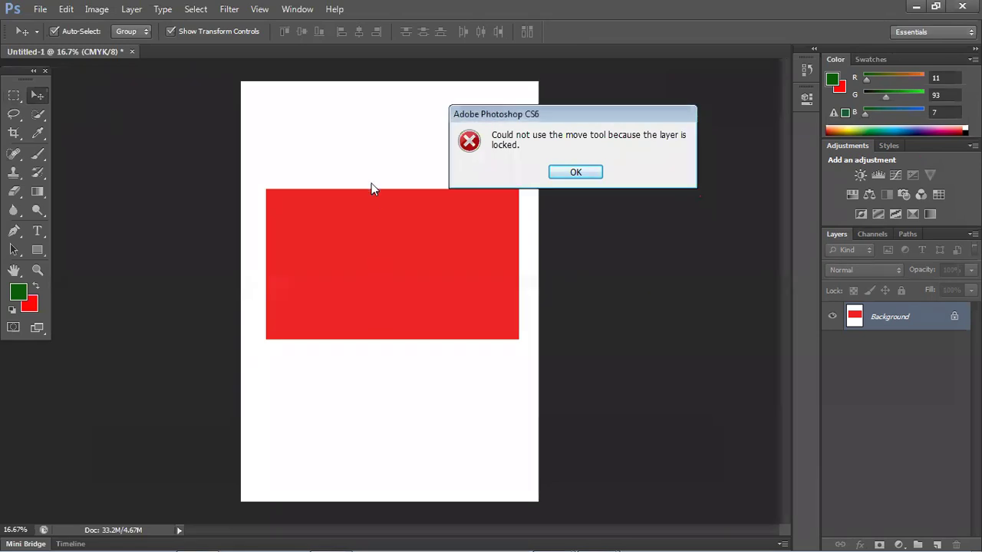
click(569, 177)
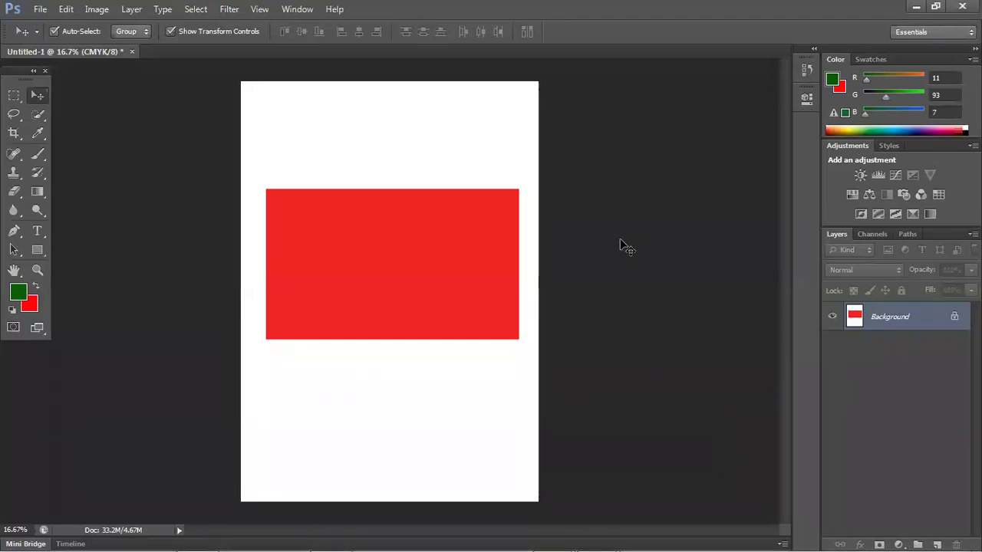
- Restore the rectangular selection, practise filling it with the green foreground and red background colors, and undo the fills
key(ctrl+shift+d)
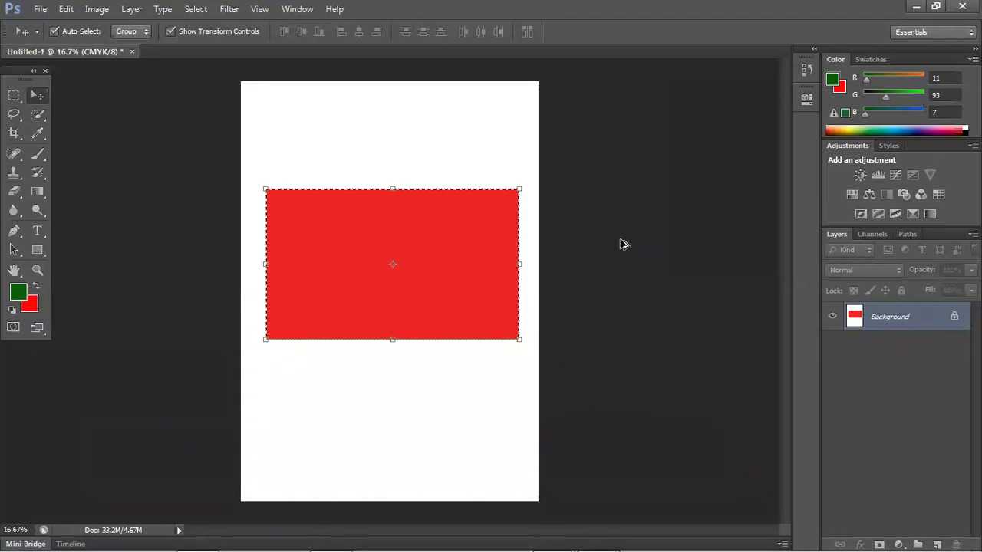
key(alt+BackSpace)
key(ctrl+BackSpace)
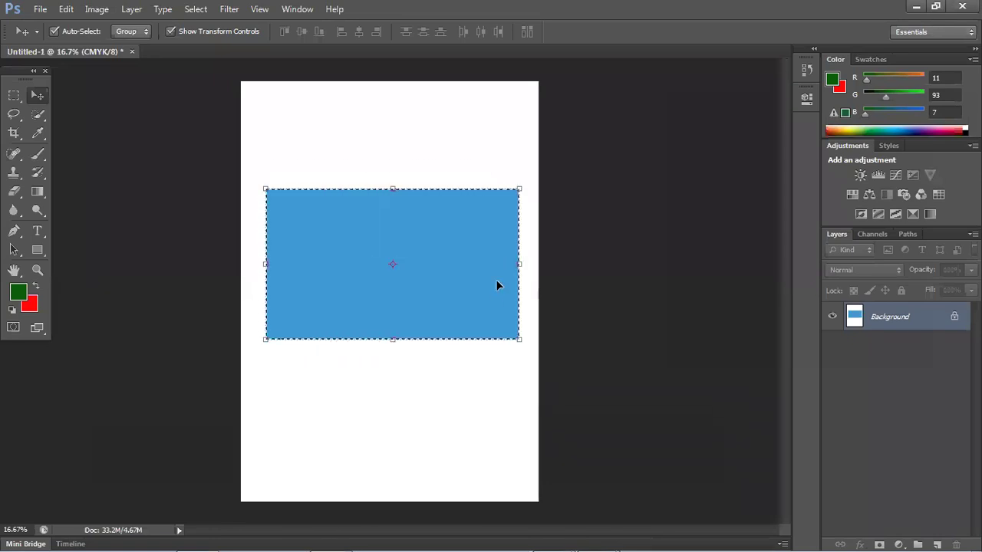
key(ctrl+BackSpace)
key(ctrl+z)
- Alternate green foreground and red background fills in the rectangular selection, finish with red, and deselect it
key(alt+BackSpace)
key(ctrl+BackSpace)
key(alt+BackSpace)
key(ctrl+BackSpace)
key(ctrl+d)
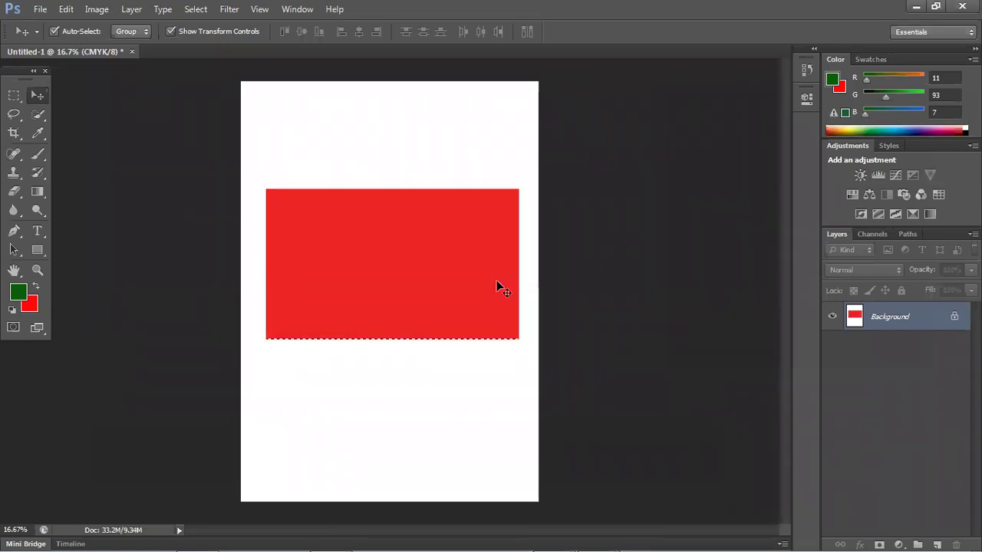
- Switch back to Graphic-Design-Outline.pdf in Chrome and highlight the Redo shortcut line
mouse_move(547, 537)
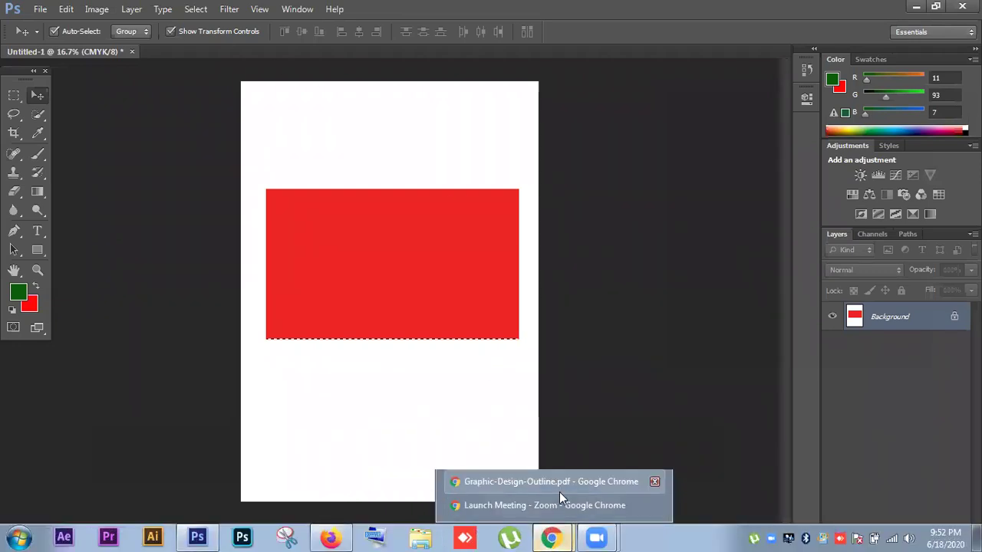
key(alt+Tab)
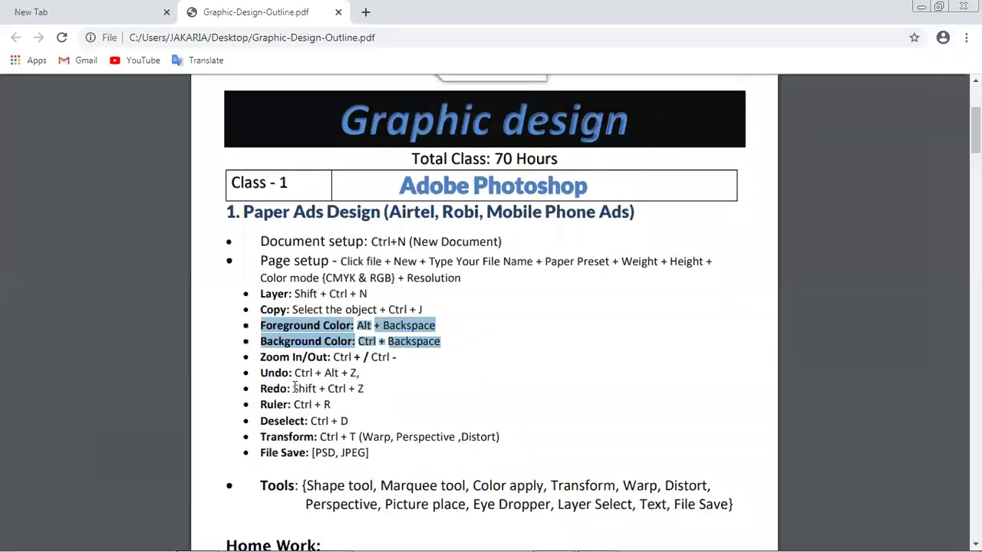
click(268, 388)
drag(262, 388, 368, 387)
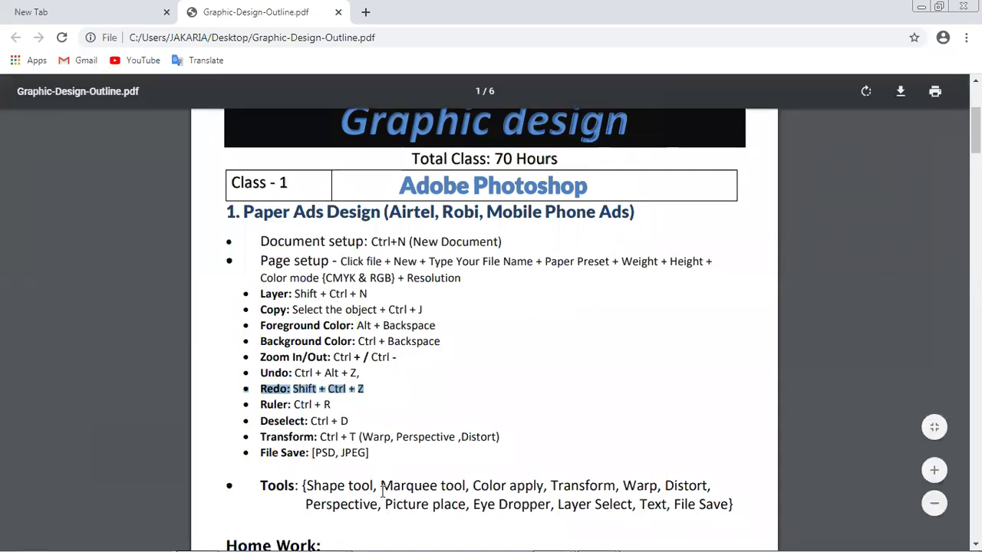
click(496, 361)
- Look through the course outline down to the Class 2 section and return to the Class 1 Photoshop topics
scroll(478, 357, down, 3)
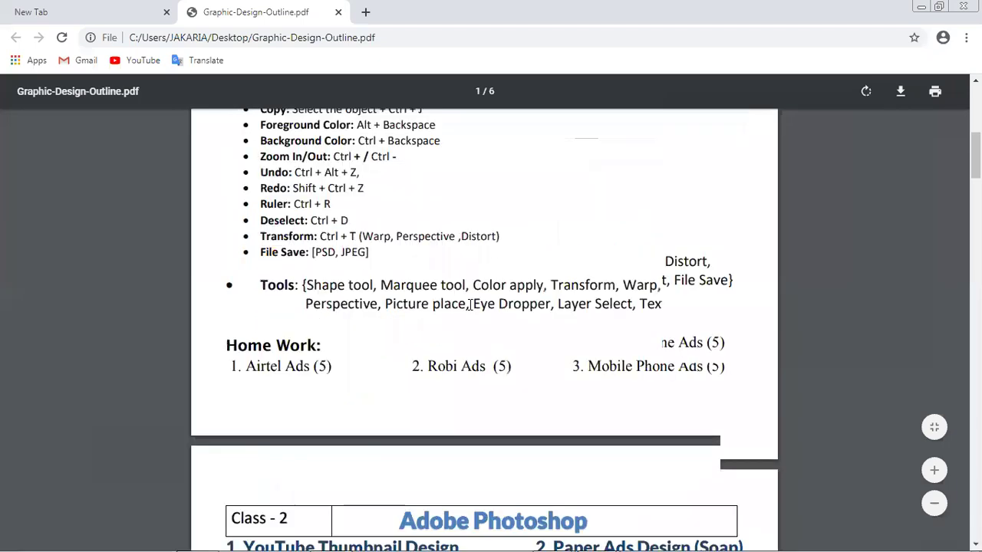
scroll(471, 305, down, 7)
scroll(474, 332, down, 2)
scroll(476, 333, up, 15)
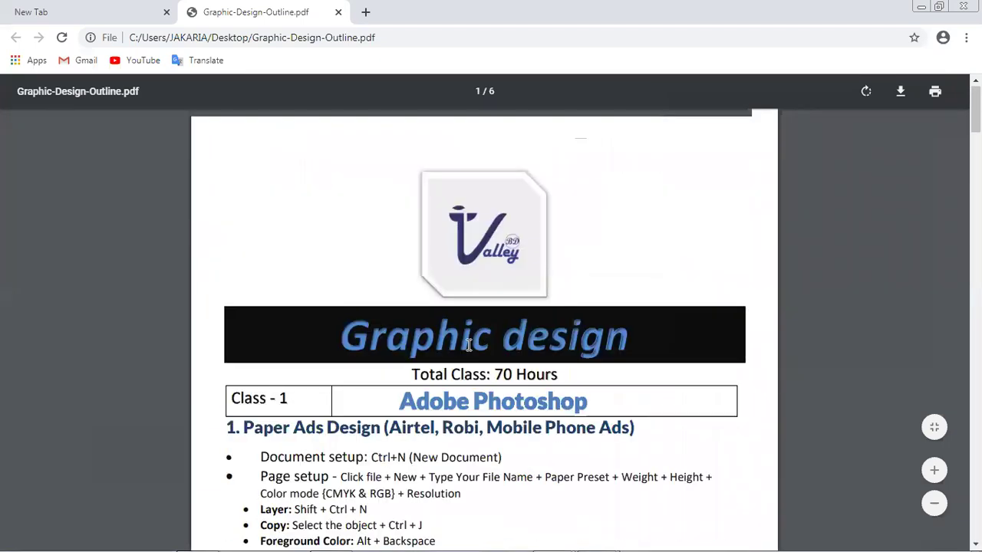
scroll(453, 337, down, 2)
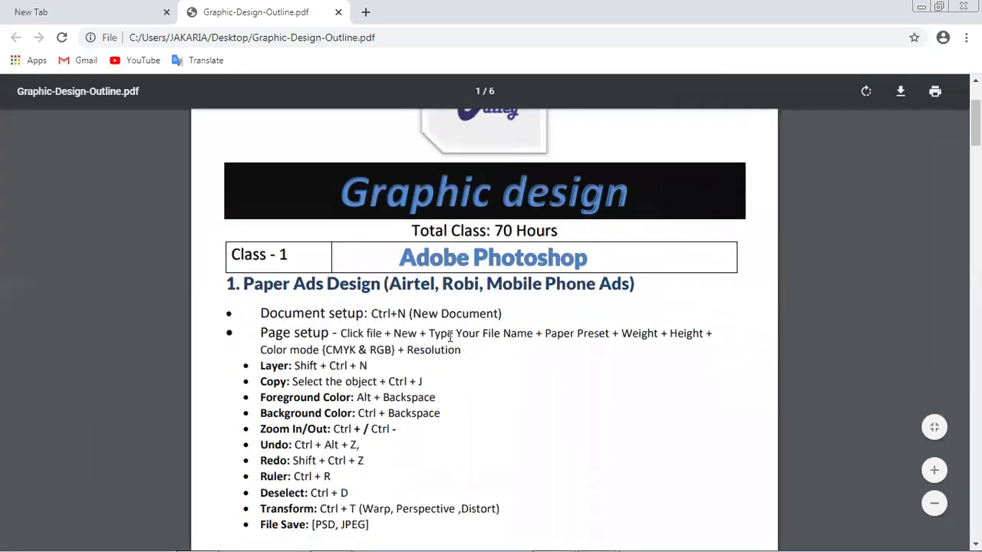
scroll(450, 336, up, 1)
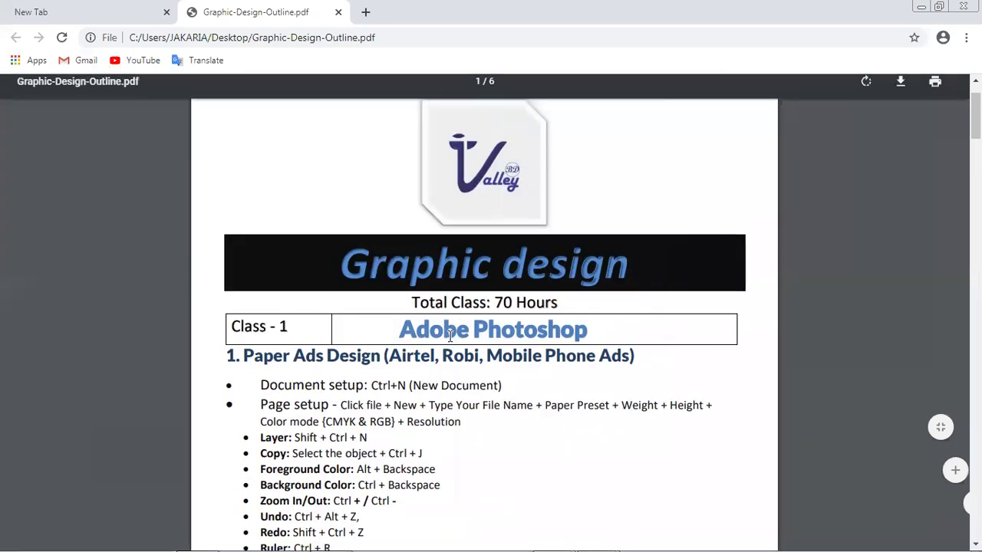
- View the outline's Class 1 Tools and Home Work sections, and mute and unmute the computer's sound
scroll(450, 336, down, 5)
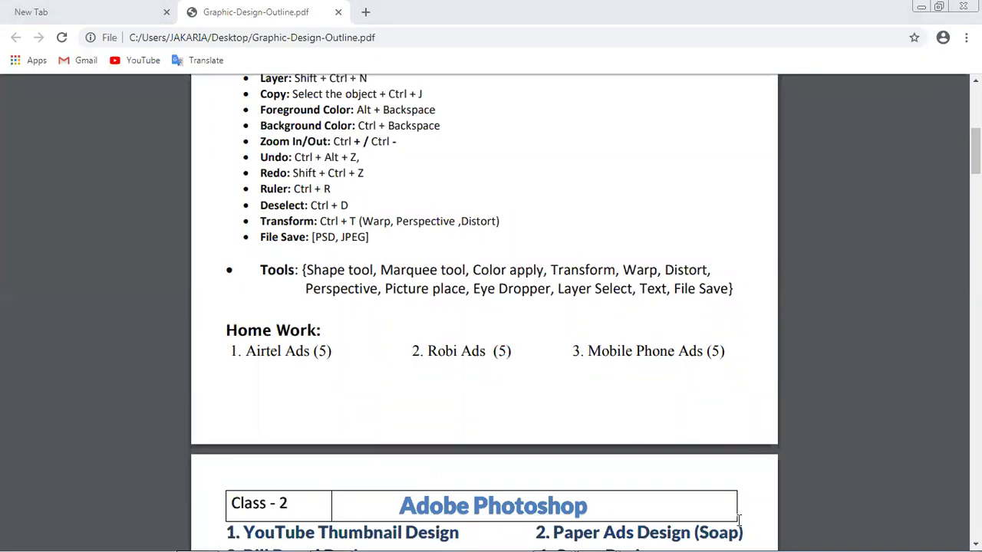
mouse_move(853, 482)
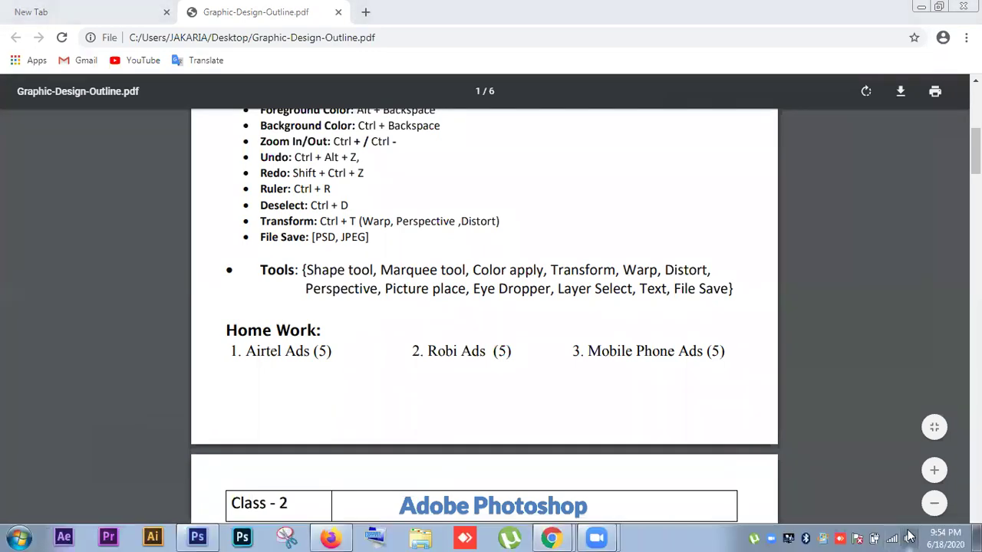
click(903, 535)
click(909, 471)
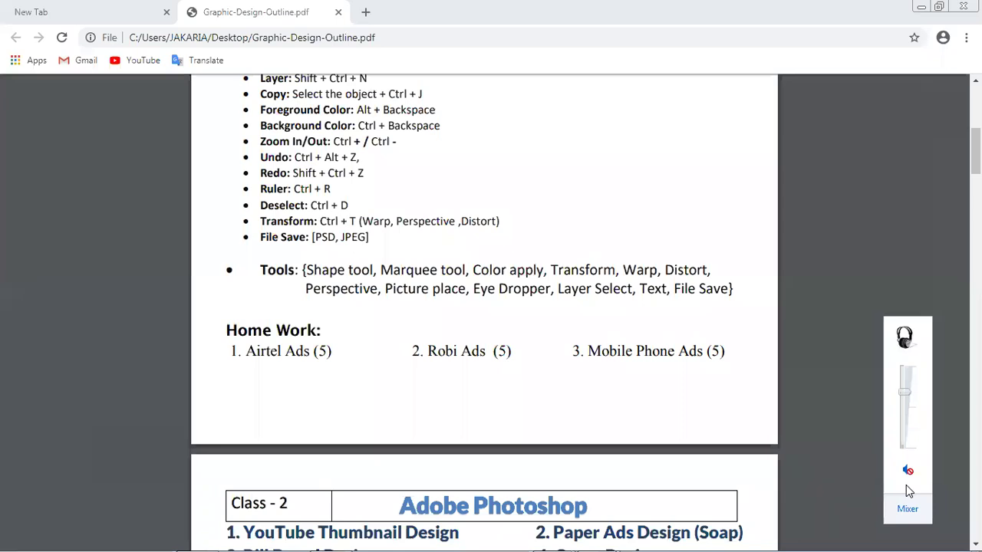
click(448, 488)
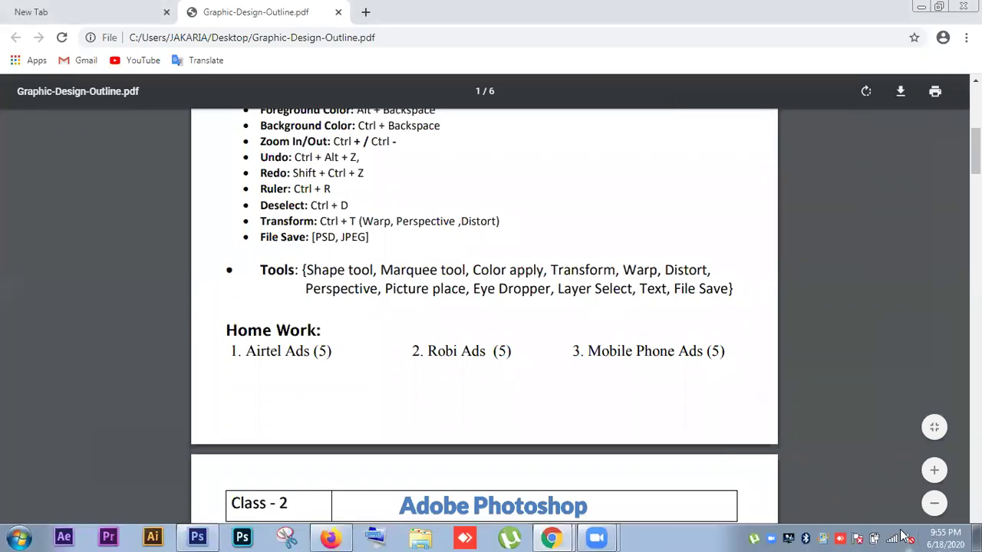
click(892, 537)
click(910, 537)
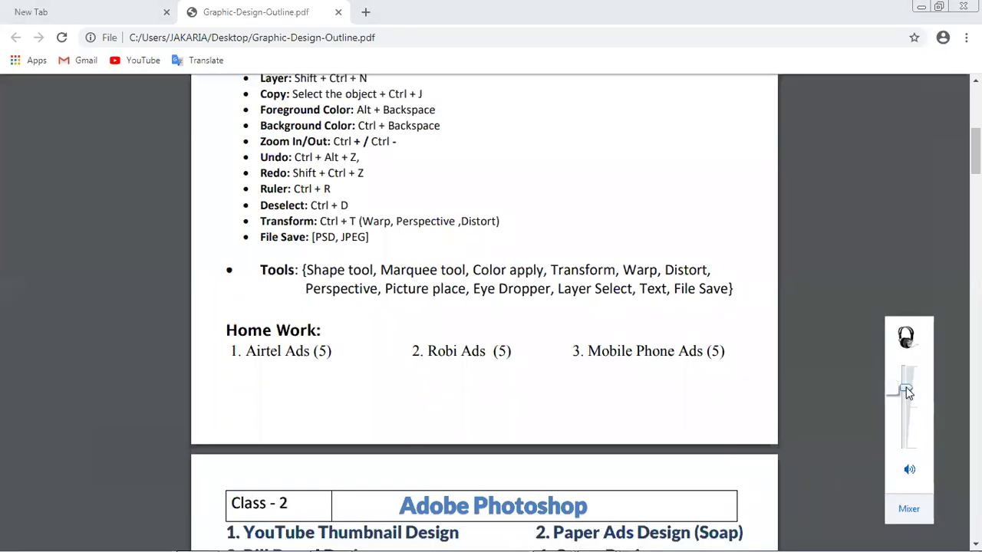
click(289, 495)
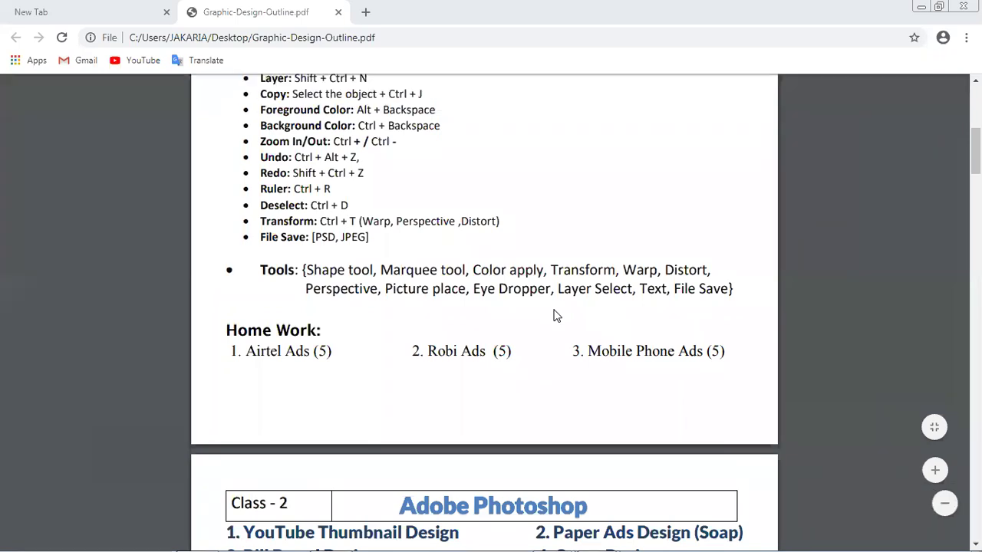
- Switch back to Photoshop and undo the rectangle's fills and its selection until the canvas is blank
click(916, 16)
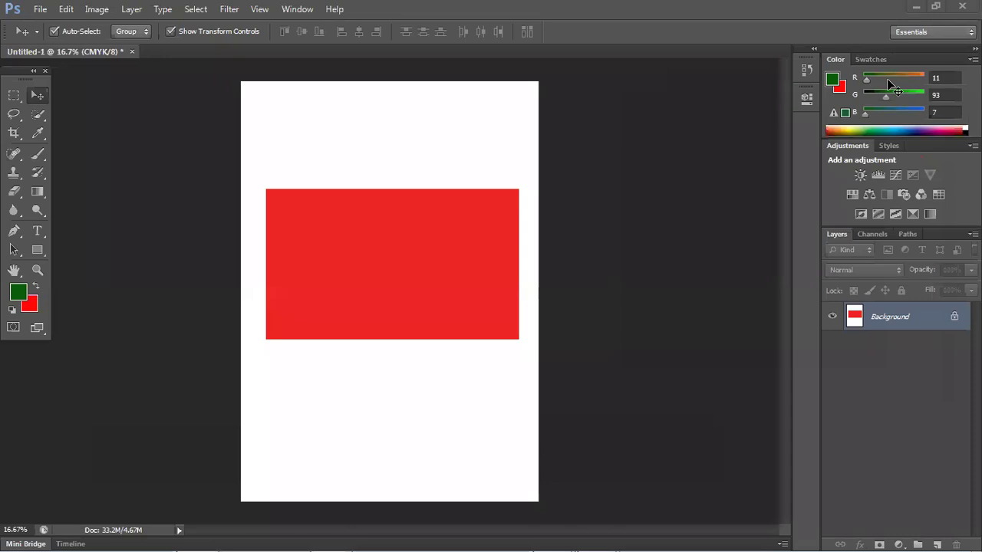
click(412, 291)
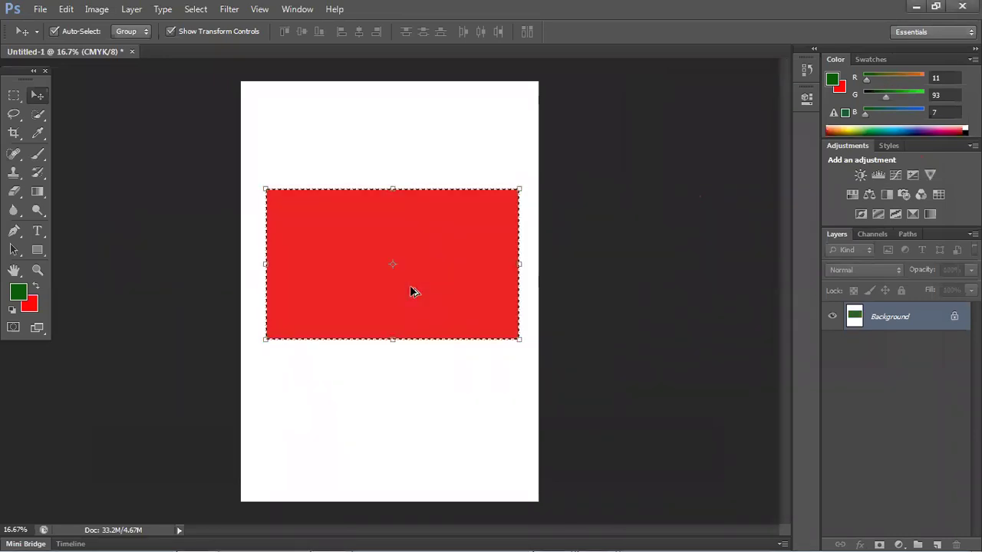
key(alt+BackSpace)
key(ctrl+i)
key(ctrl+BackSpace)
key(ctrl+z)
key(ctrl+alt+z)
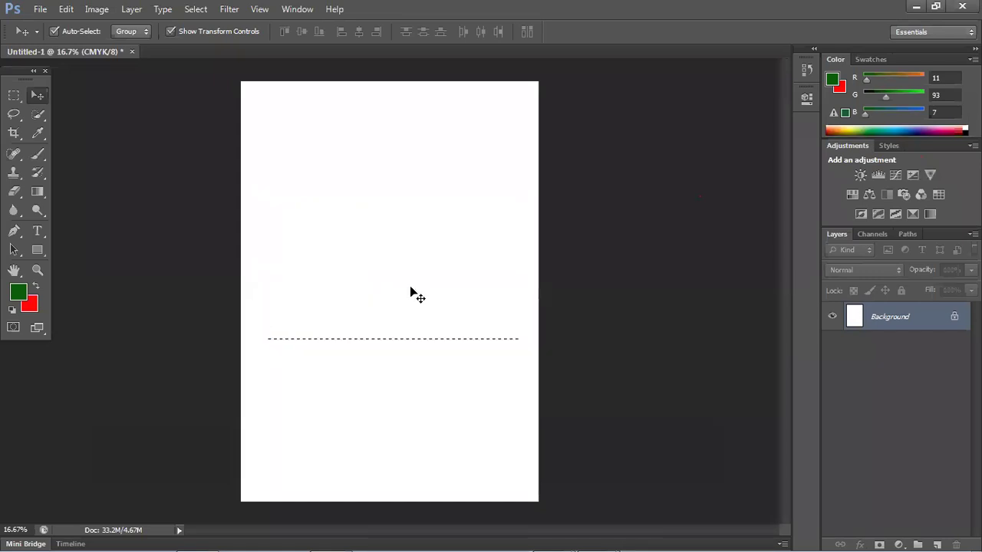
key(ctrl+minus)
key(alt)
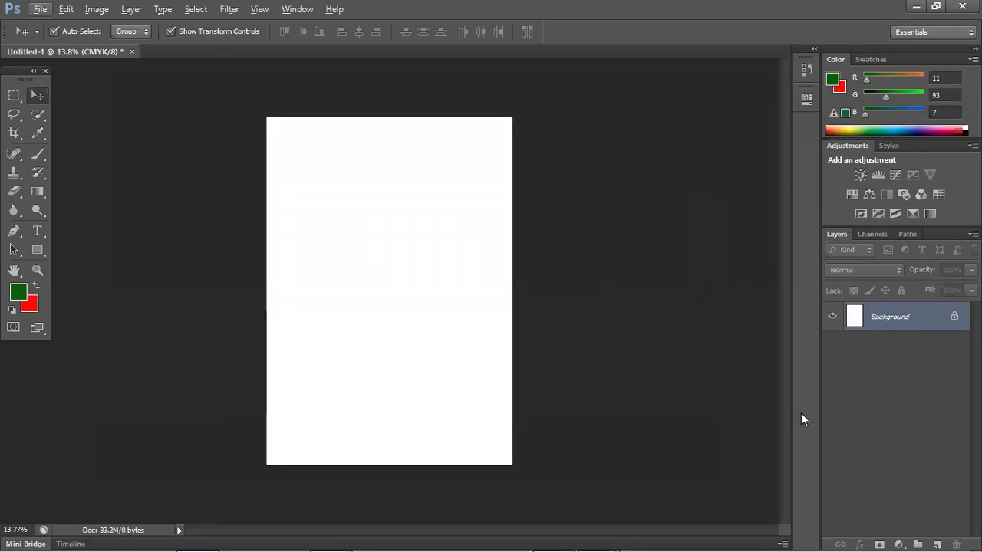
- Add a new layer, fill a wide rectangular selection in the page's upper middle with the green foreground color, and deselect it
mouse_move(920, 549)
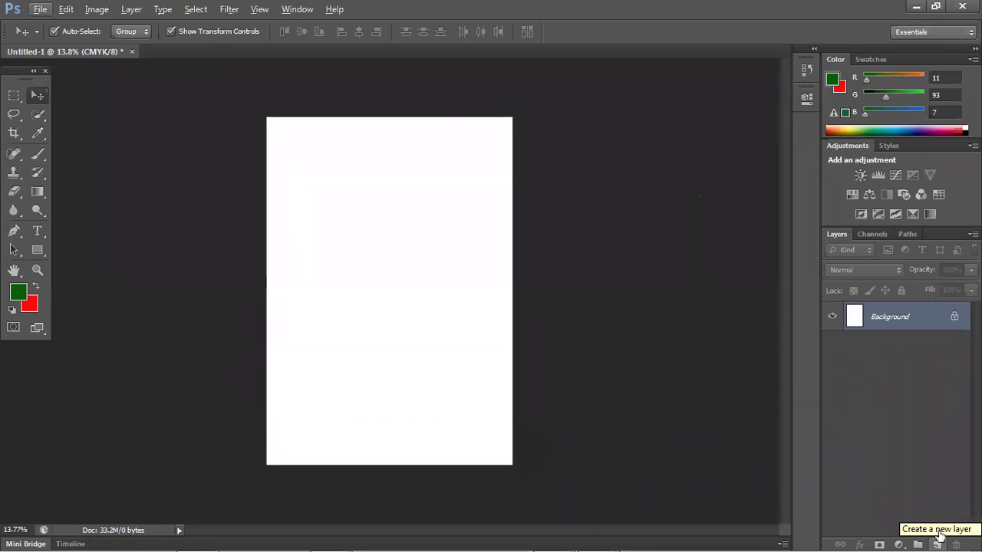
click(937, 544)
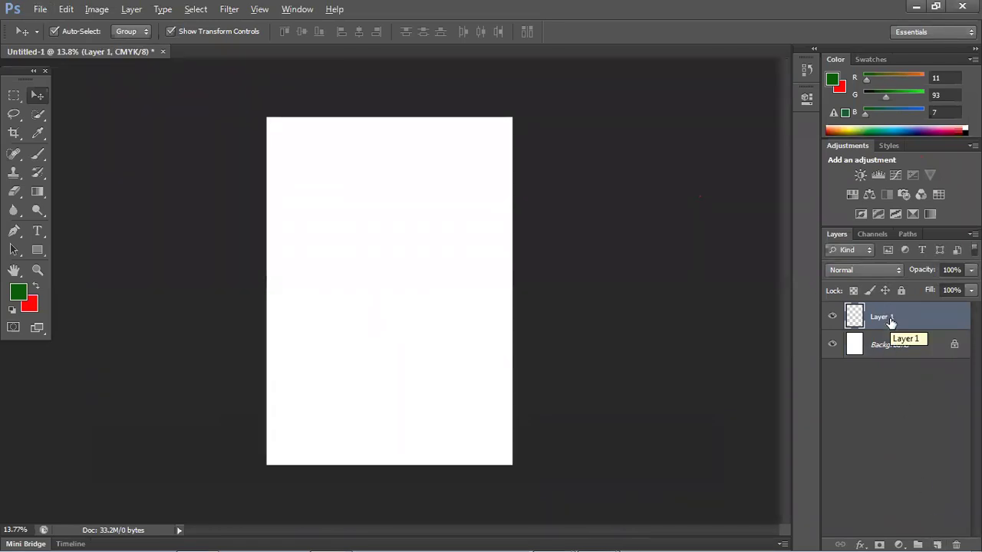
click(14, 95)
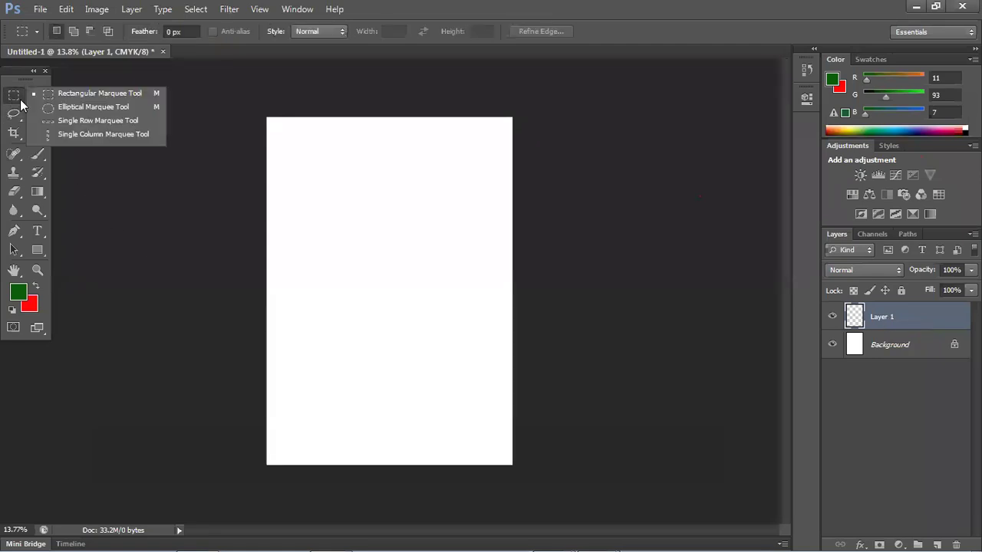
click(61, 97)
drag(272, 212, 495, 323)
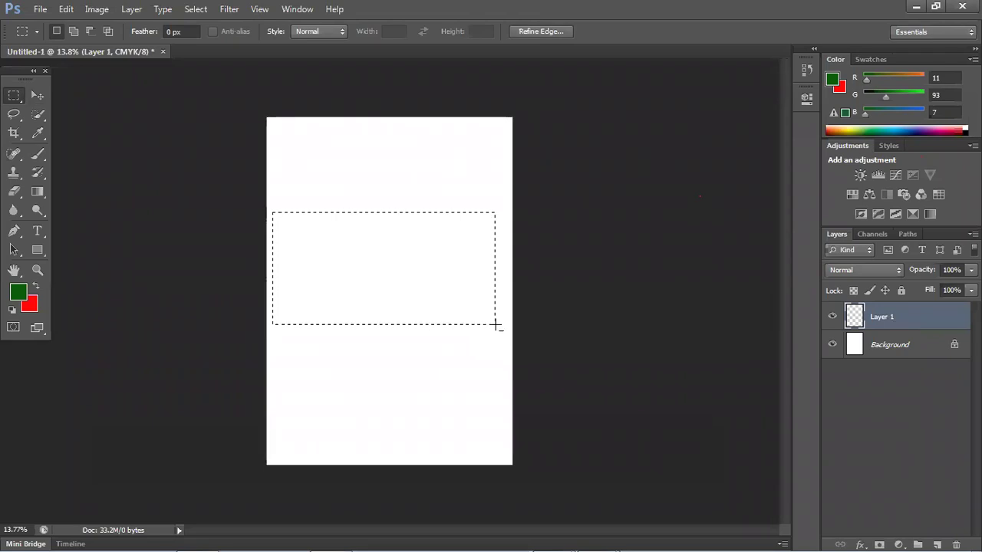
key(alt+BackSpace)
key(ctrl+d)
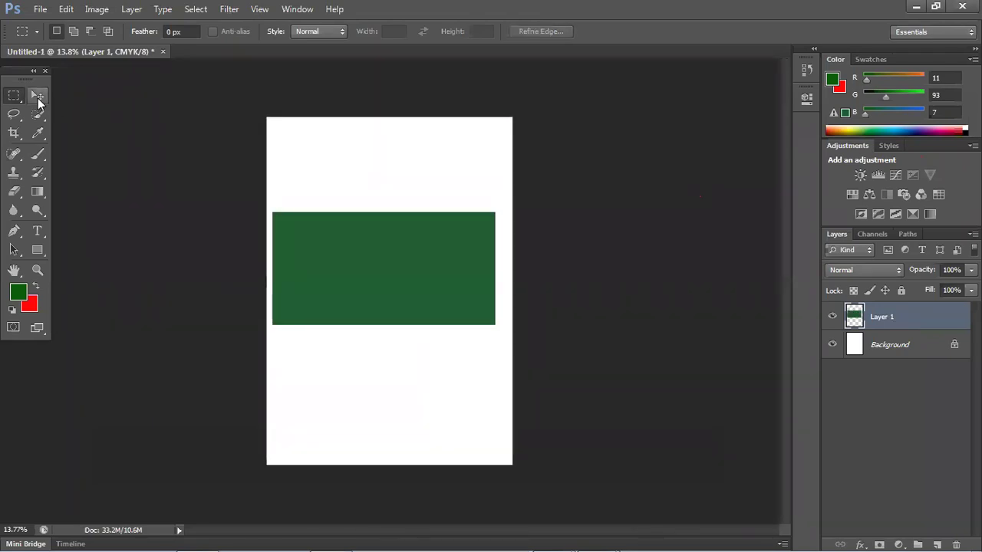
- Move the green rectangle around the page with the Move tool and turn off Show Transform Controls
click(39, 98)
drag(366, 241, 338, 295)
scroll(378, 251, up, 1)
click(191, 35)
drag(483, 244, 483, 293)
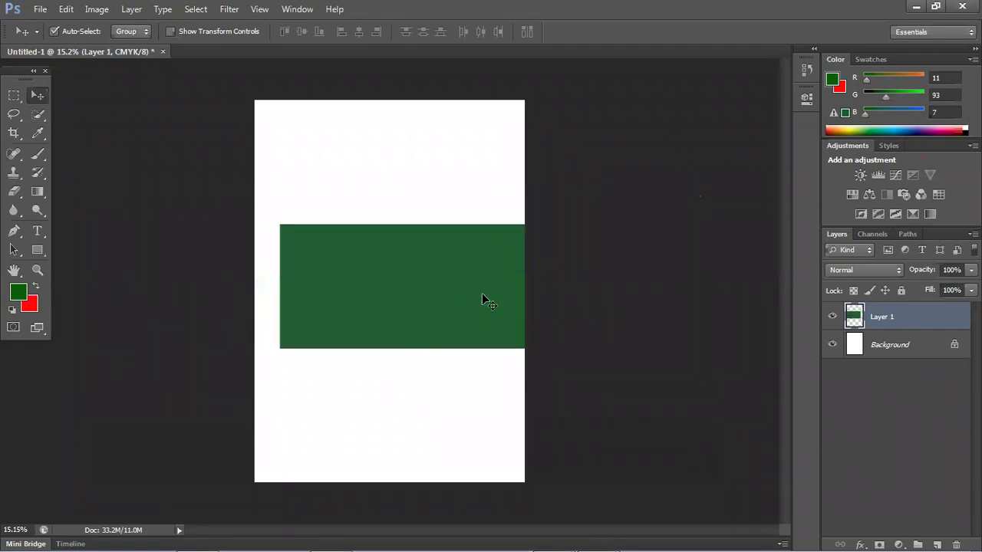
- Delete the green rectangle's layer and create two new empty layers above the Background
key(Delete)
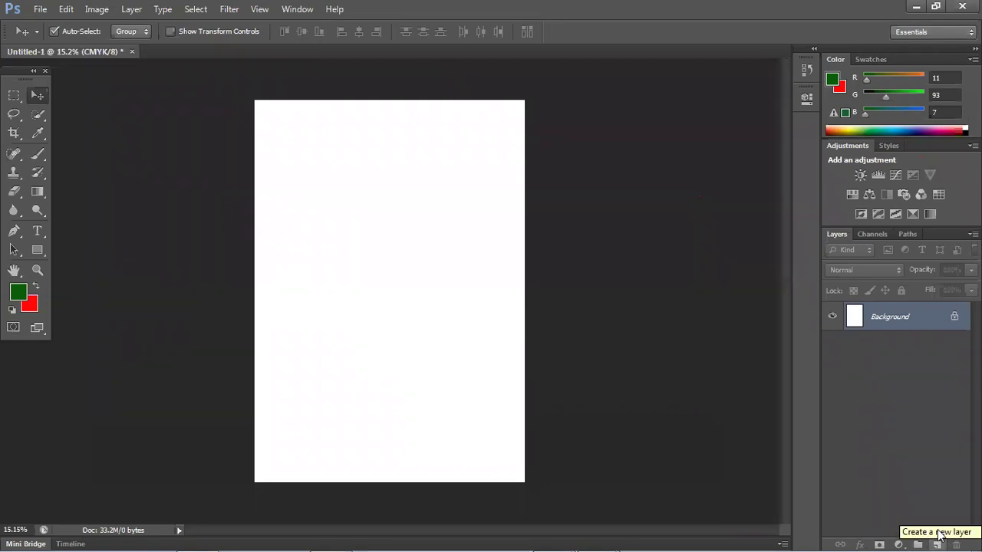
click(939, 537)
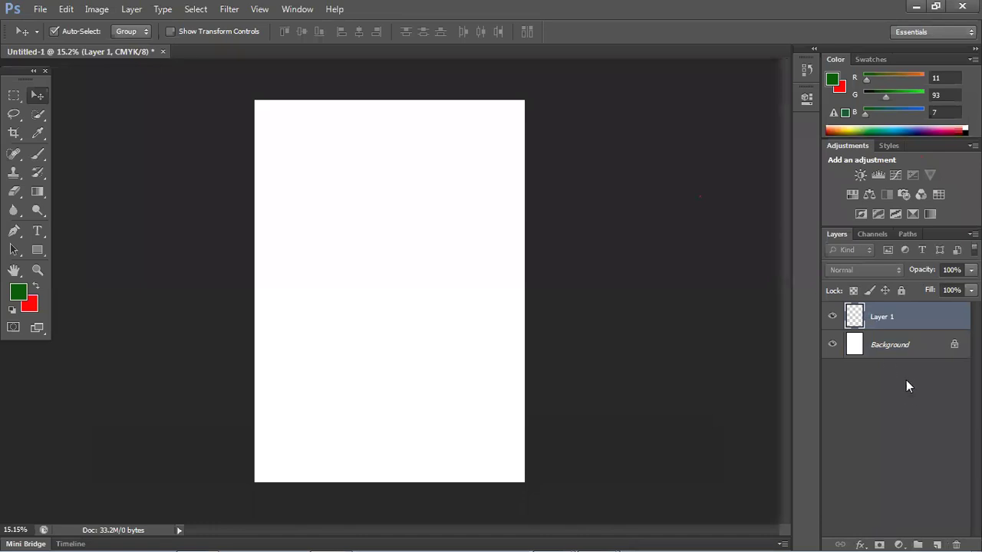
click(937, 537)
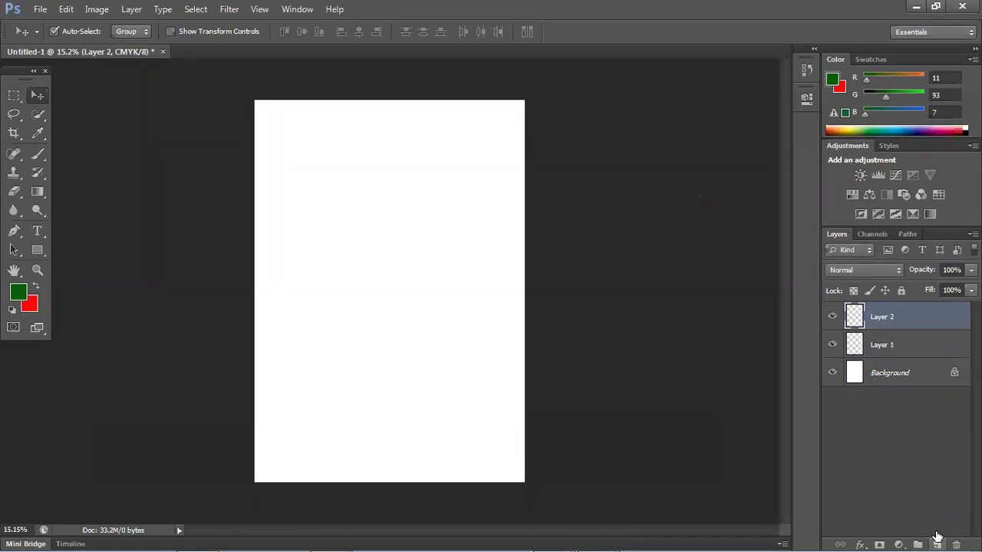
click(888, 376)
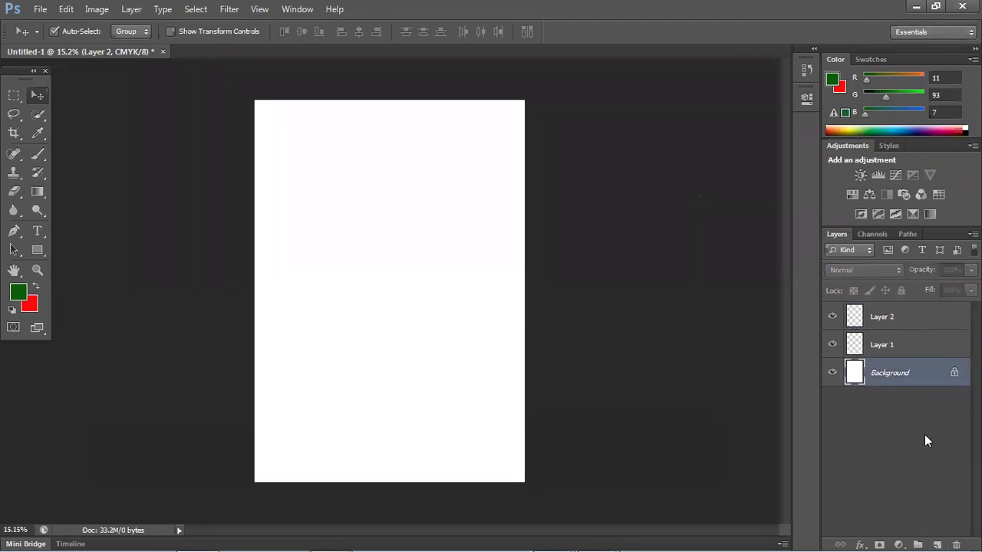
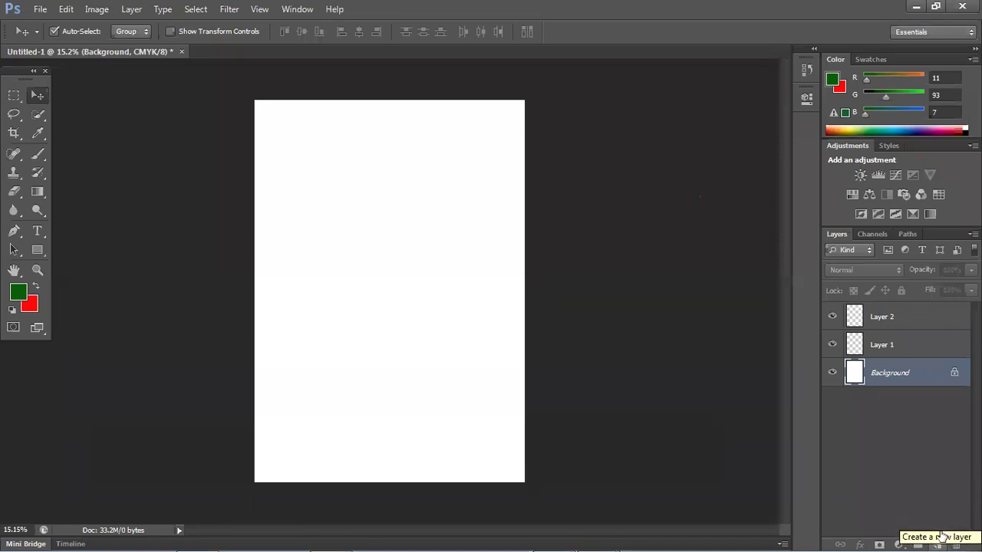
click(929, 476)
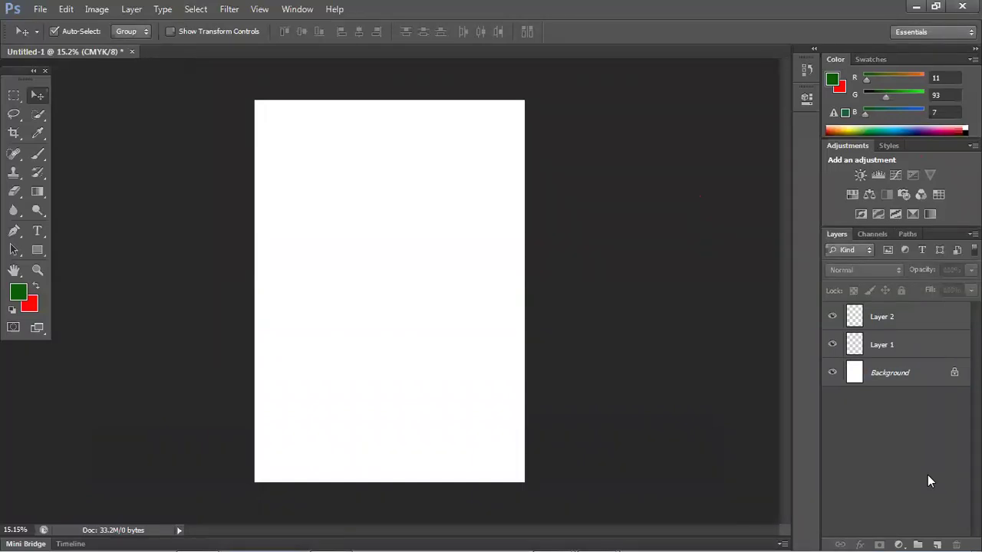
- Shrink the Photoshop window, add four more empty layers above Layer 2, and maximize the window again
double_click(798, 7)
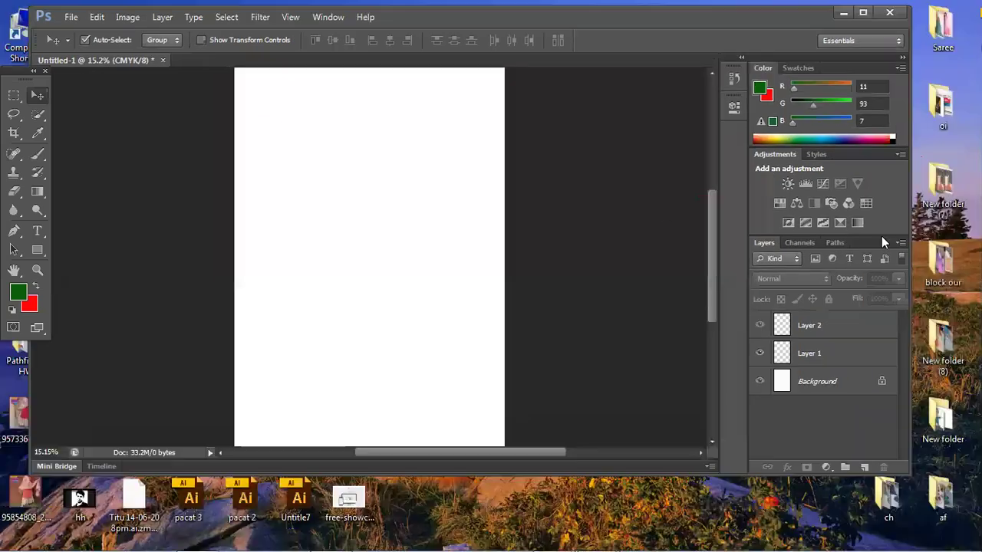
click(865, 468)
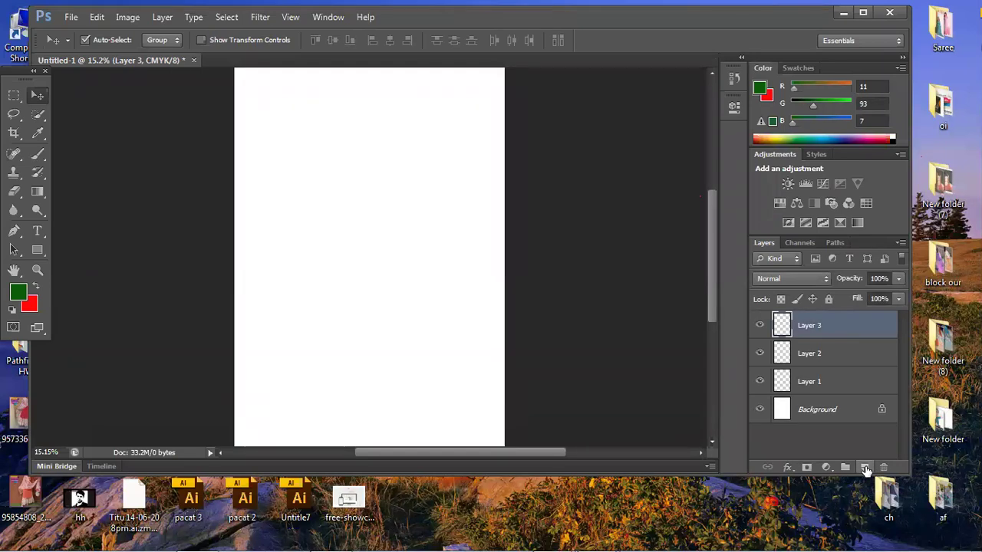
click(865, 468)
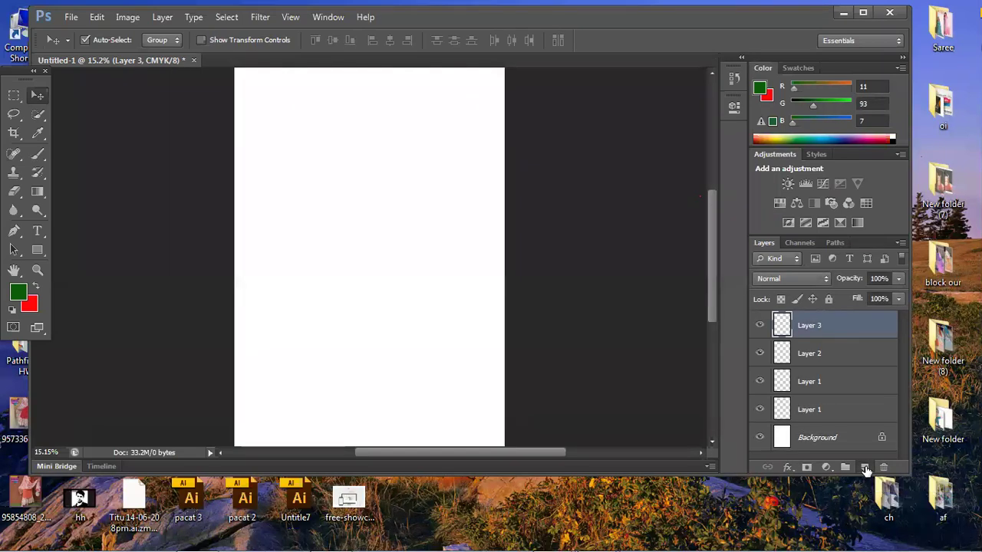
click(866, 468)
click(866, 468)
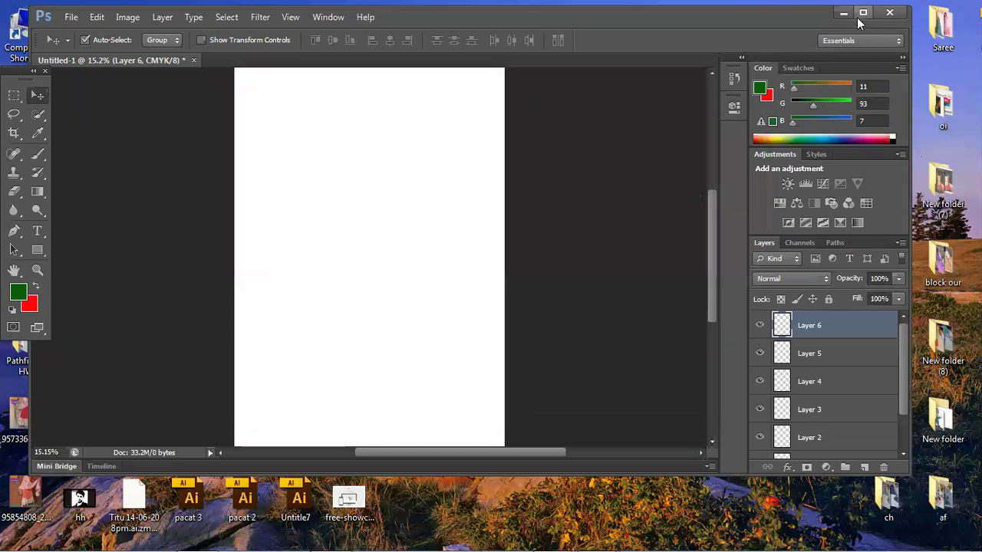
click(859, 14)
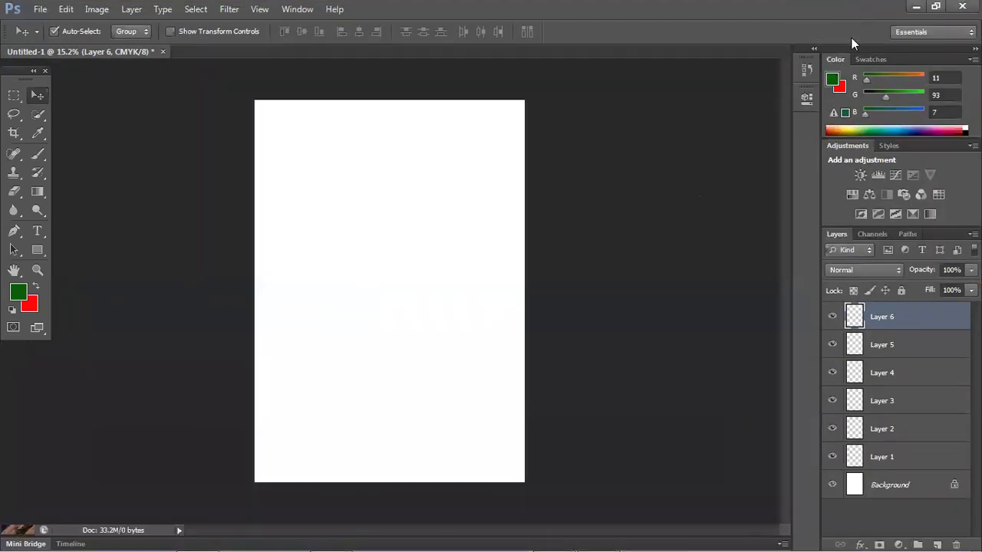
- Delete Layer 3, Layer 6, Layer 5 and Layer 4, keeping Layer 1 and Layer 2 above the Background
click(917, 410)
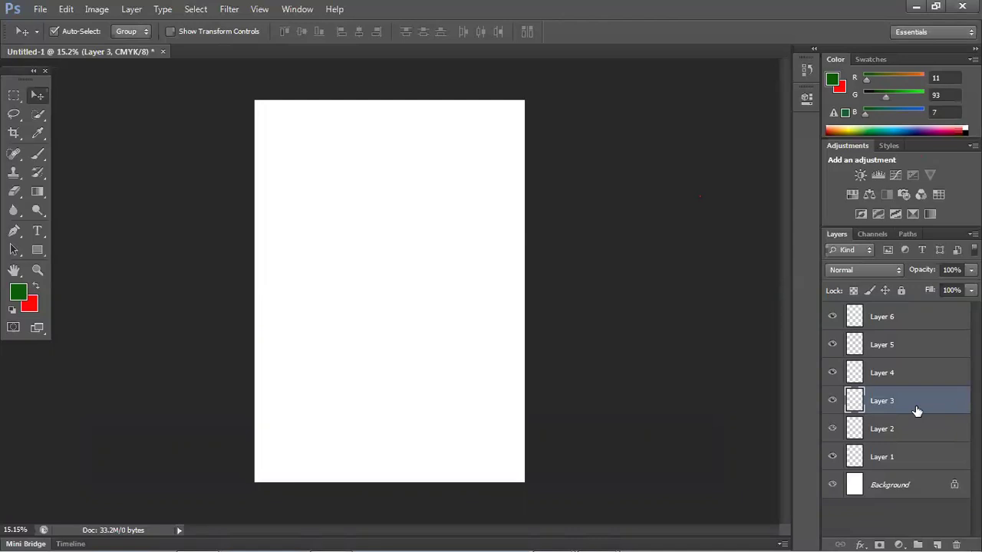
key(Delete)
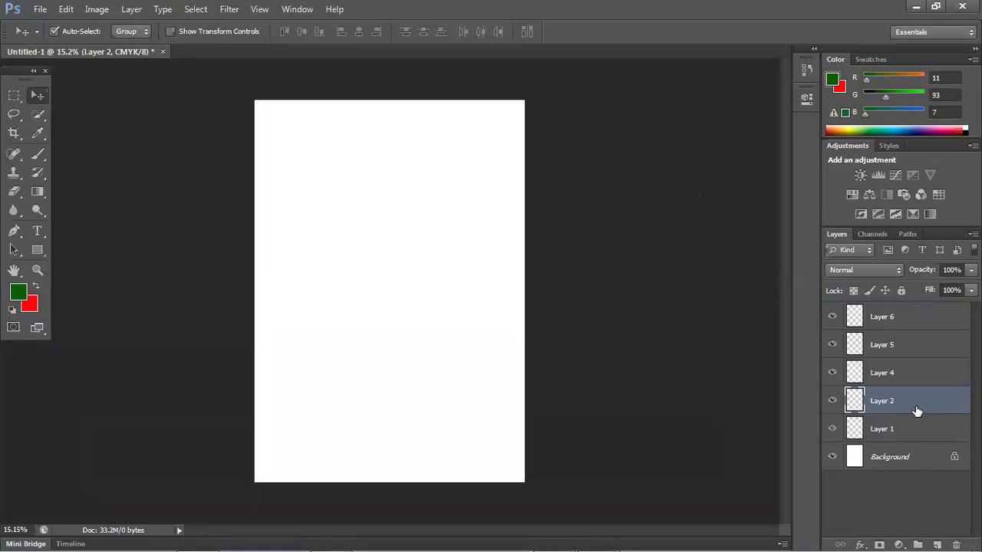
click(932, 327)
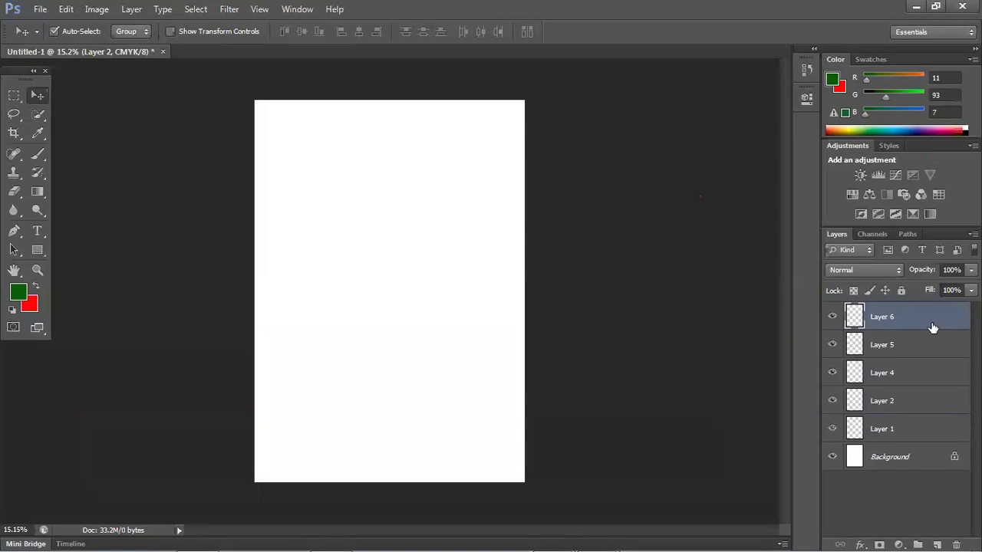
key(Delete)
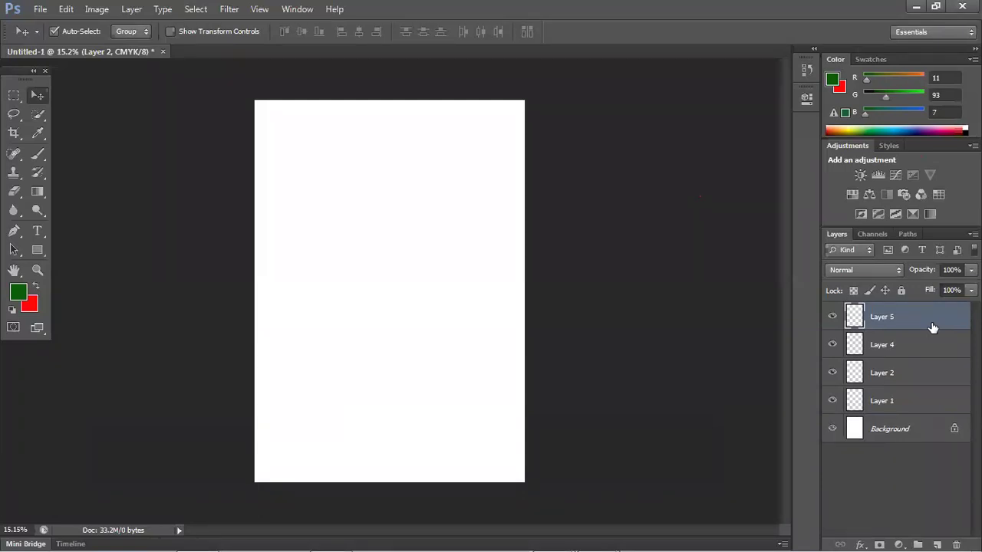
key(Delete)
key(Delete)
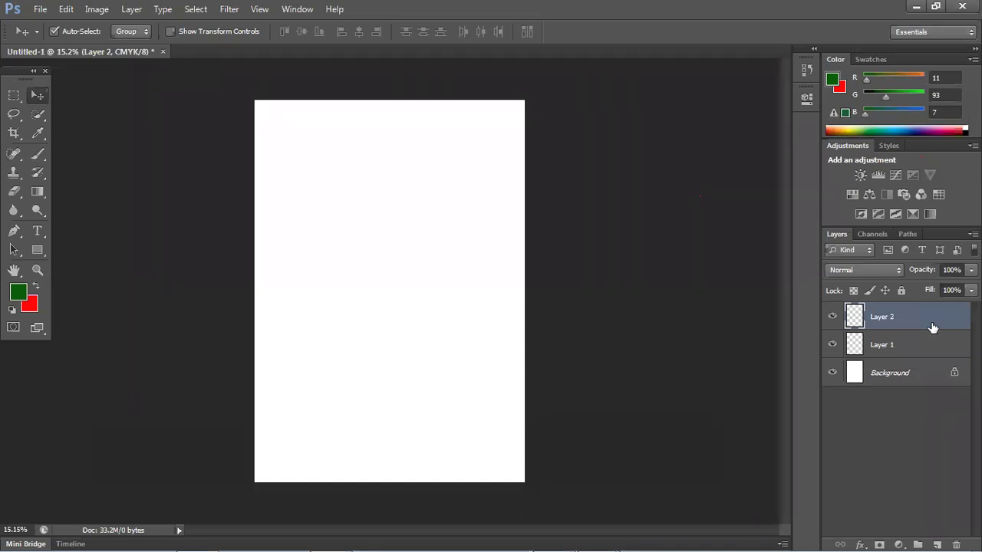
- Make Layer 1 active and draw a wide rectangular marquee selection across the middle of the page
click(921, 352)
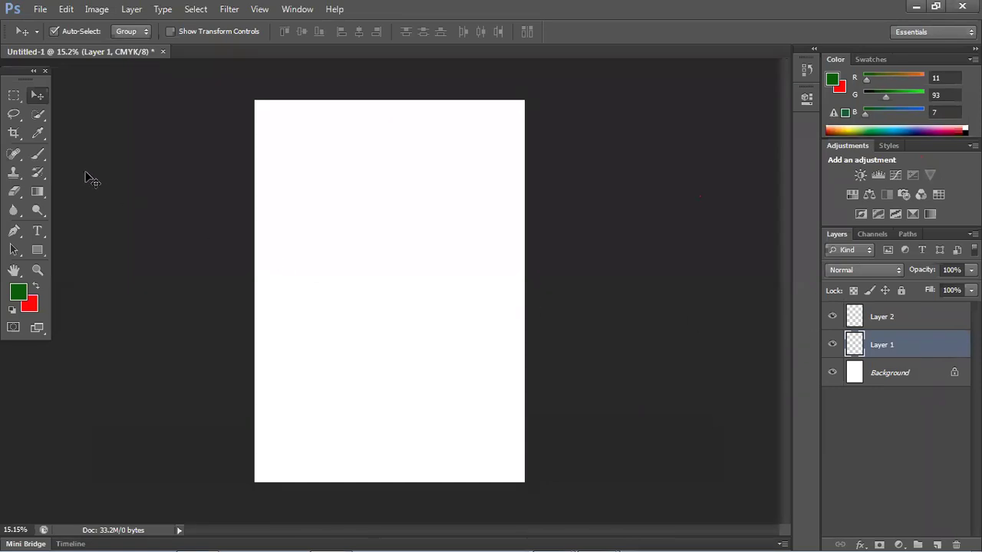
click(12, 96)
click(92, 93)
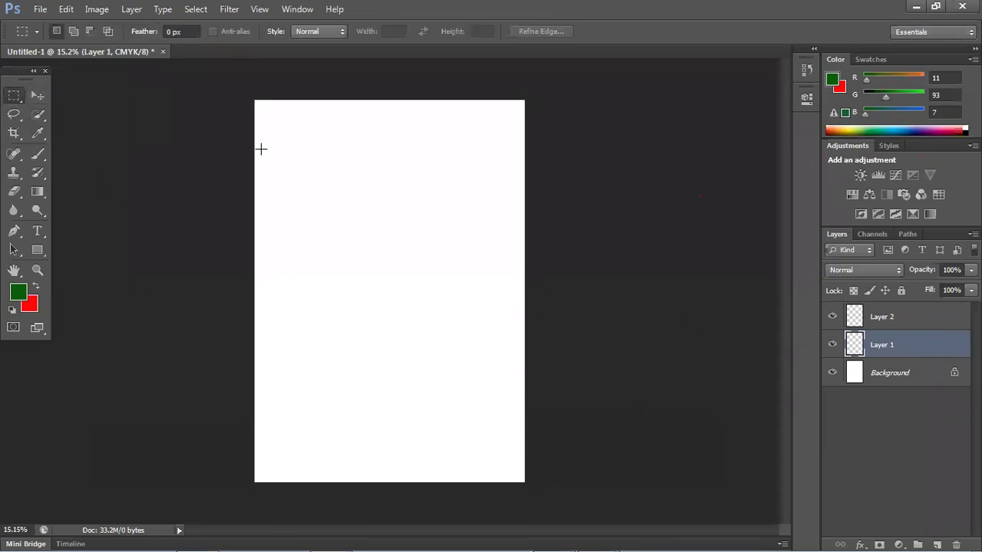
drag(273, 200, 280, 206)
drag(389, 354, 510, 347)
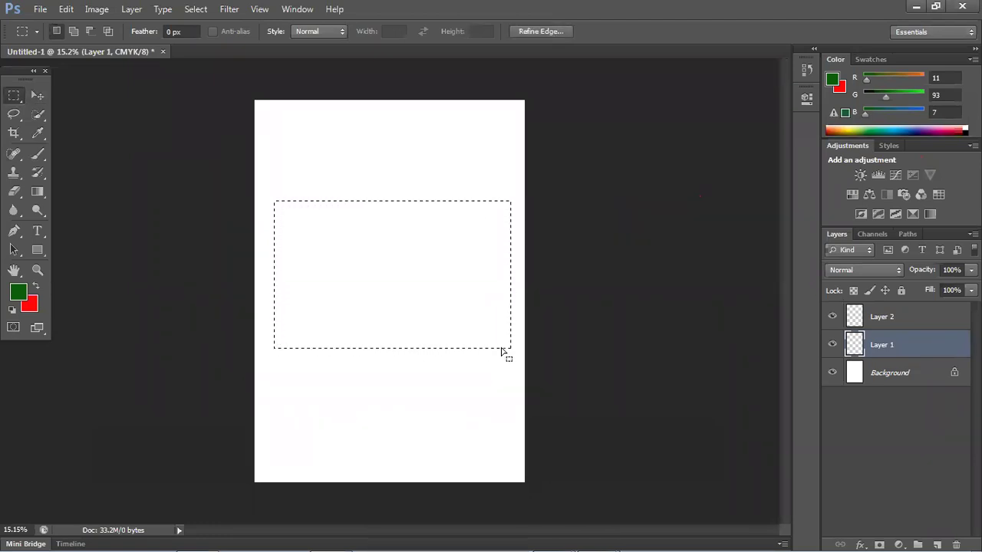
- Fill the wide selection on Layer 1 with green, and add a tall red rectangle crossing it on Layer 2
key(alt+BackSpace)
key(ctrl+d)
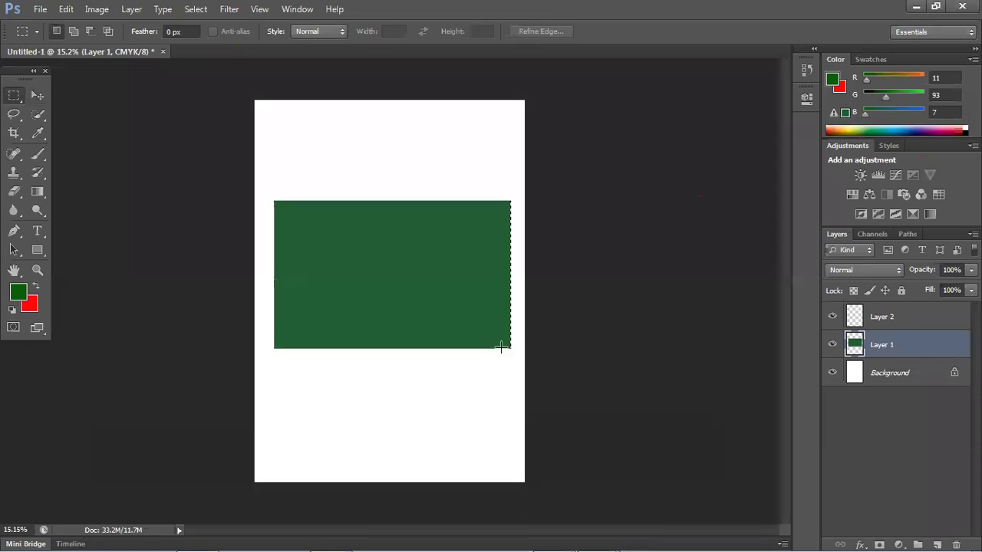
click(890, 322)
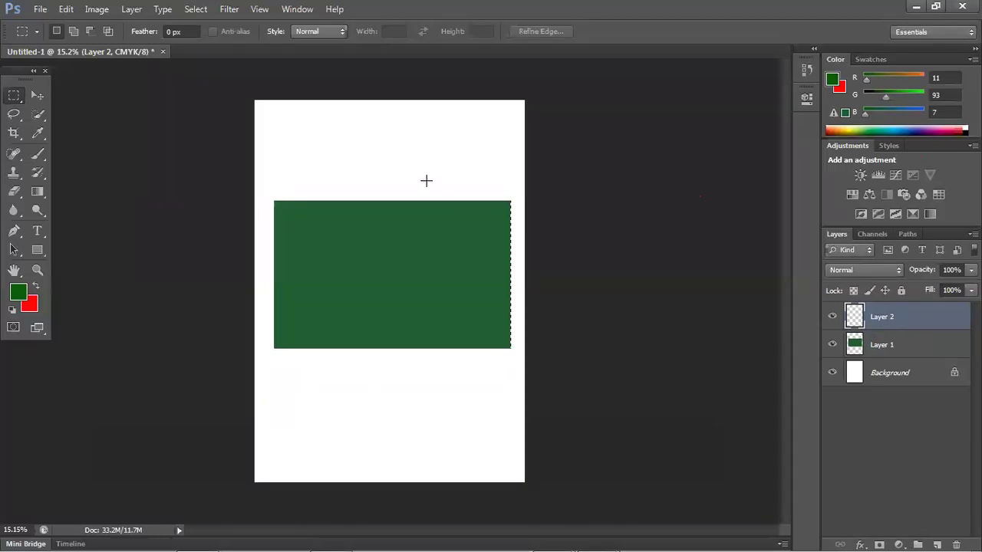
drag(355, 152, 472, 399)
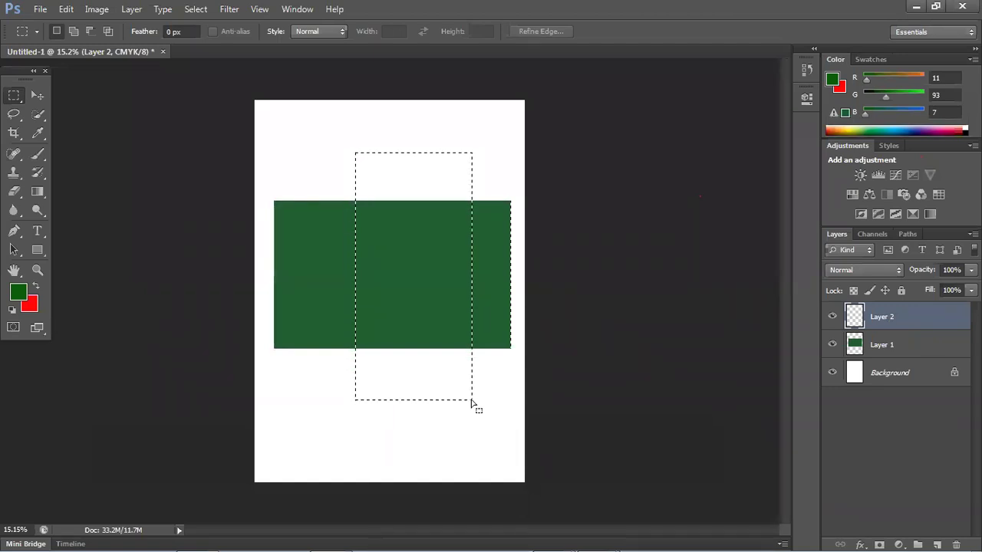
key(ctrl+BackSpace)
key(ctrl+d)
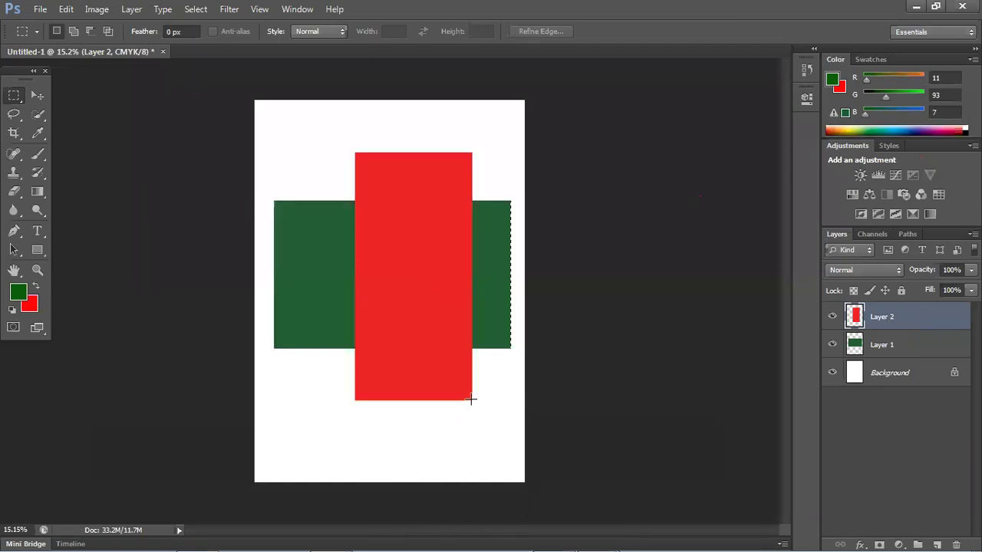
- Reposition the red and green rectangles independently with the Move tool, shifting the green one down and the red one left
scroll(386, 160, down, 1)
scroll(386, 160, up, 1)
key(v)
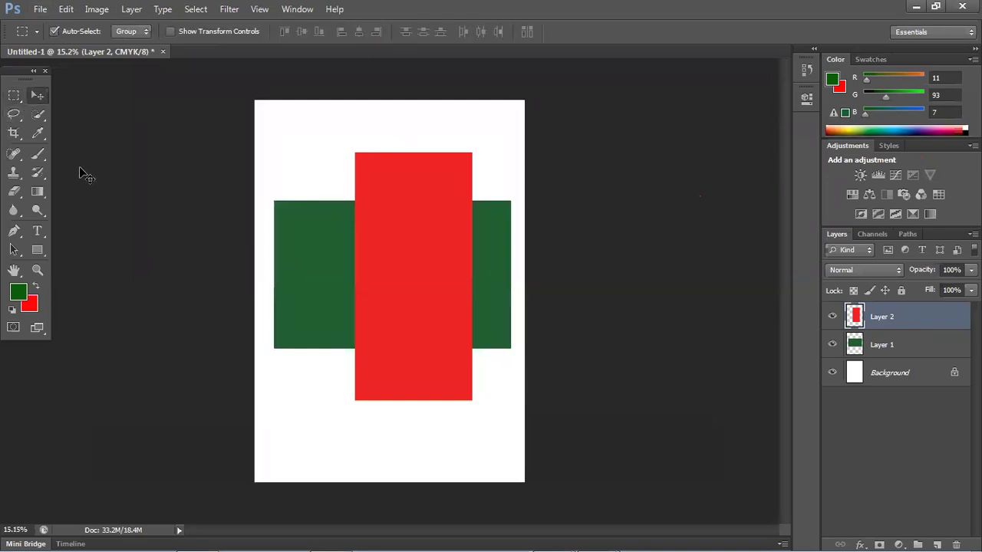
click(79, 169)
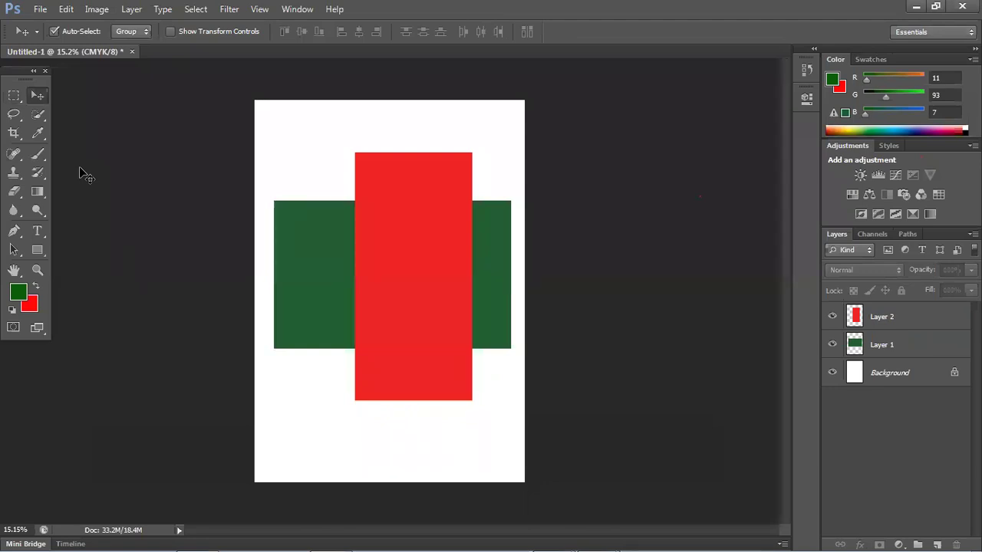
drag(399, 254, 386, 333)
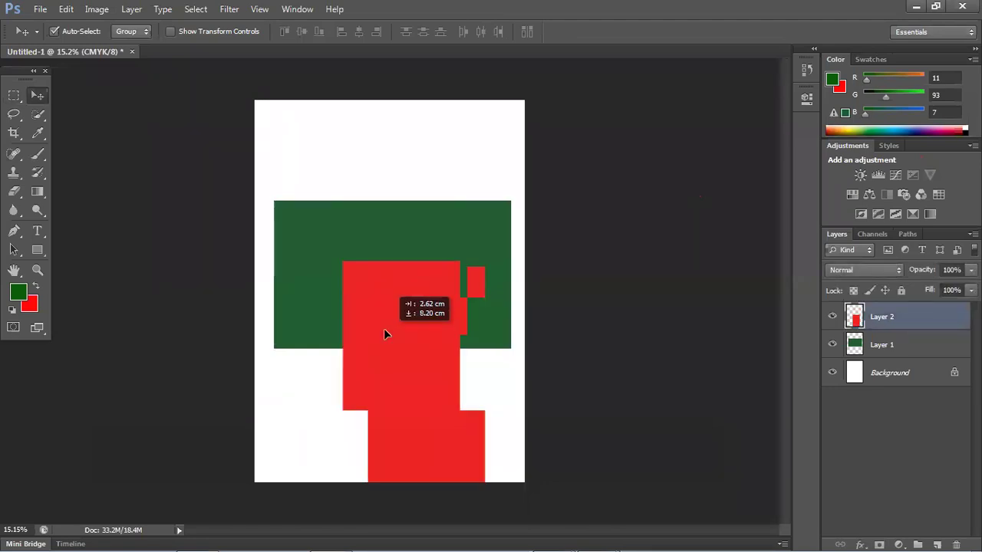
drag(471, 310, 470, 241)
drag(433, 282, 483, 315)
drag(404, 305, 453, 319)
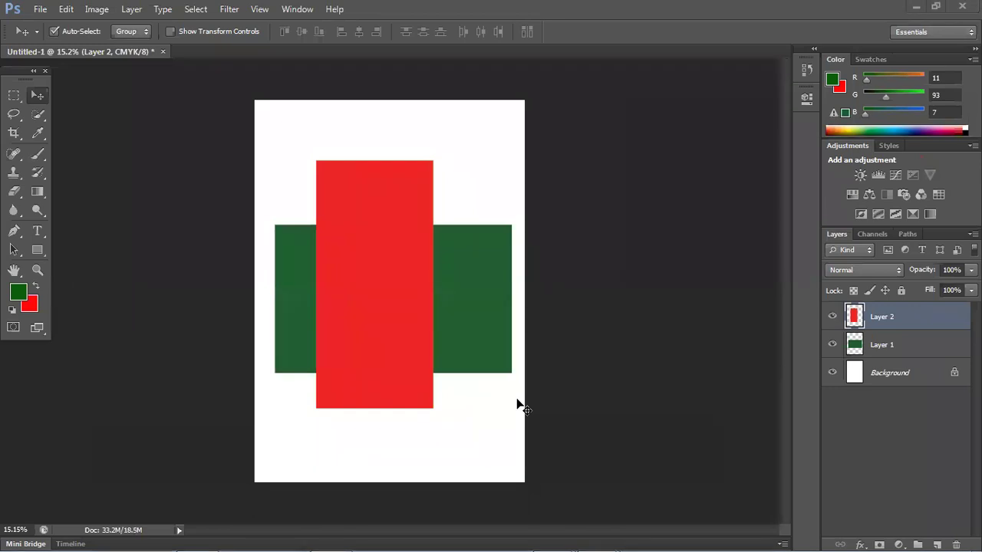
- Make Layer 1 active, then lower the green rectangle toward the page's right edge and center the red one over it
click(894, 345)
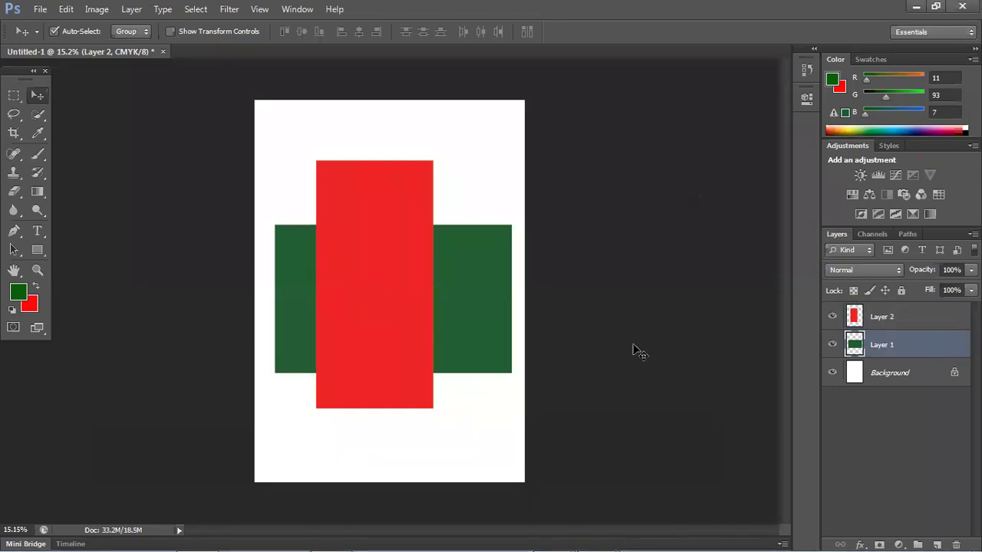
drag(448, 346, 433, 316)
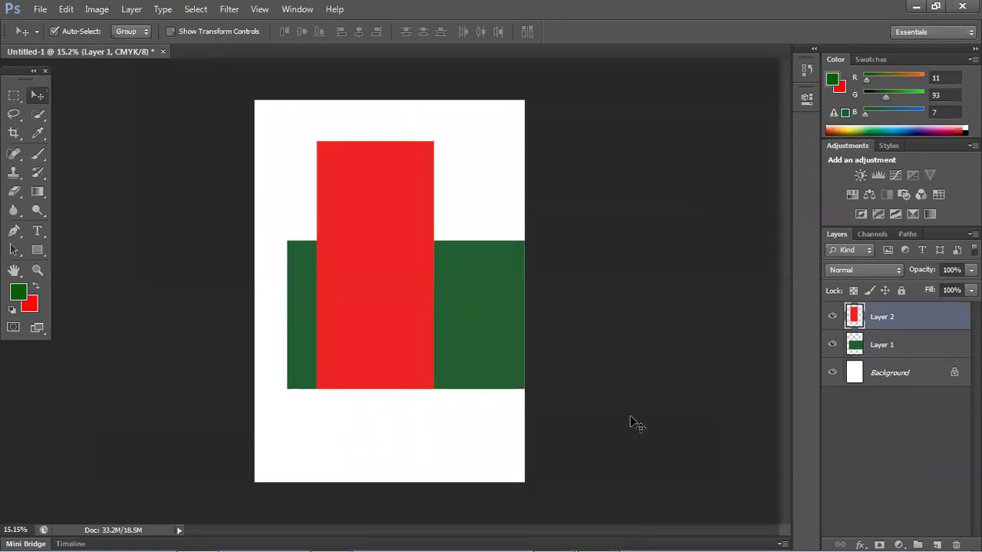
drag(406, 325, 405, 390)
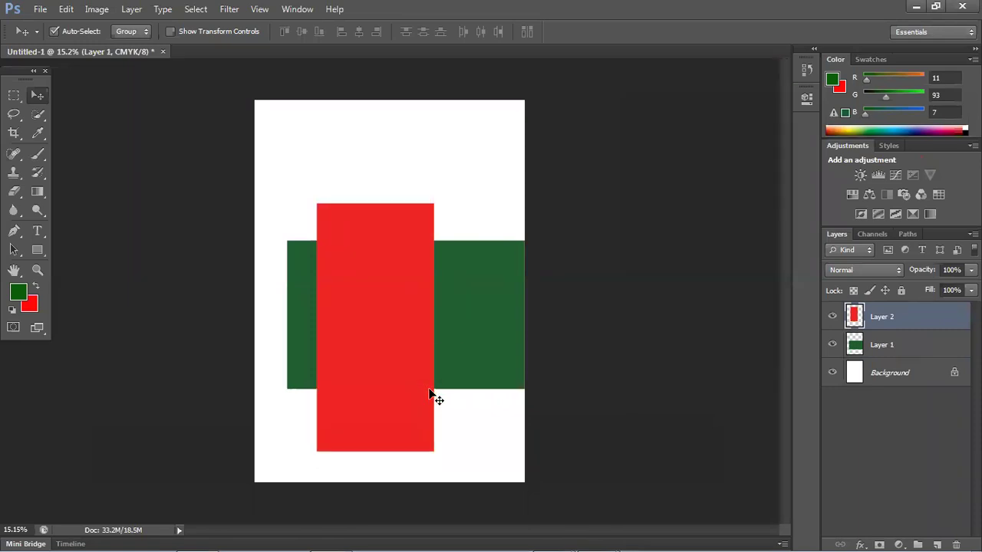
click(454, 418)
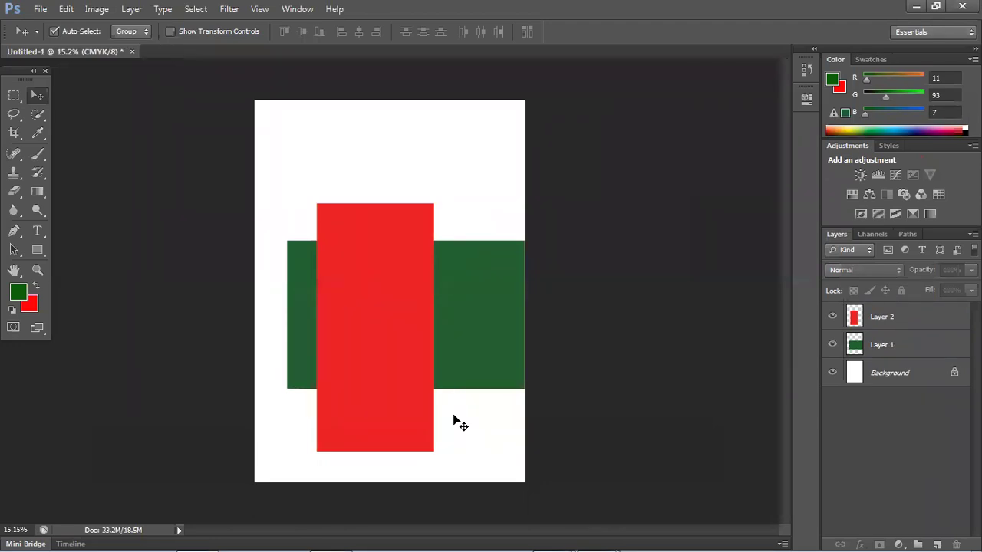
drag(359, 346, 389, 328)
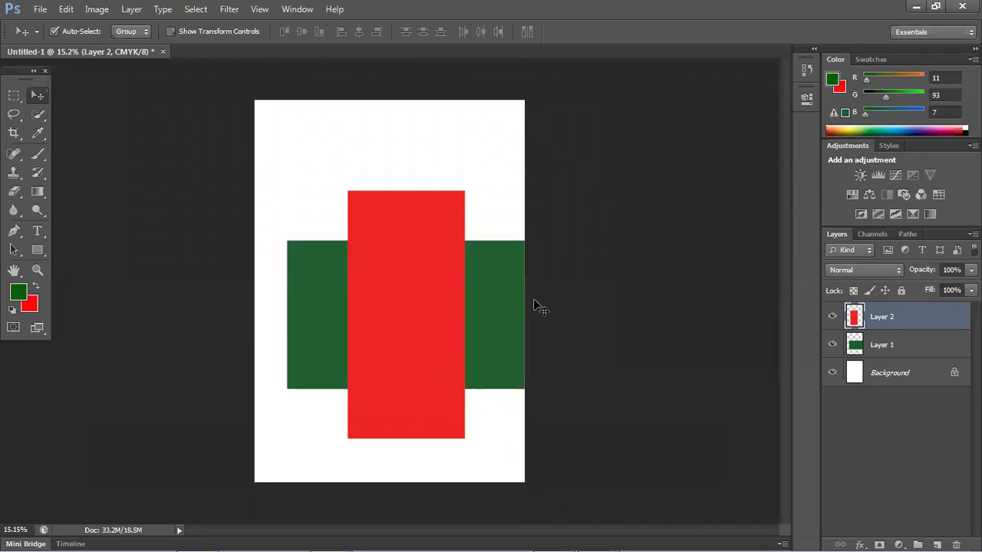
drag(406, 278, 428, 291)
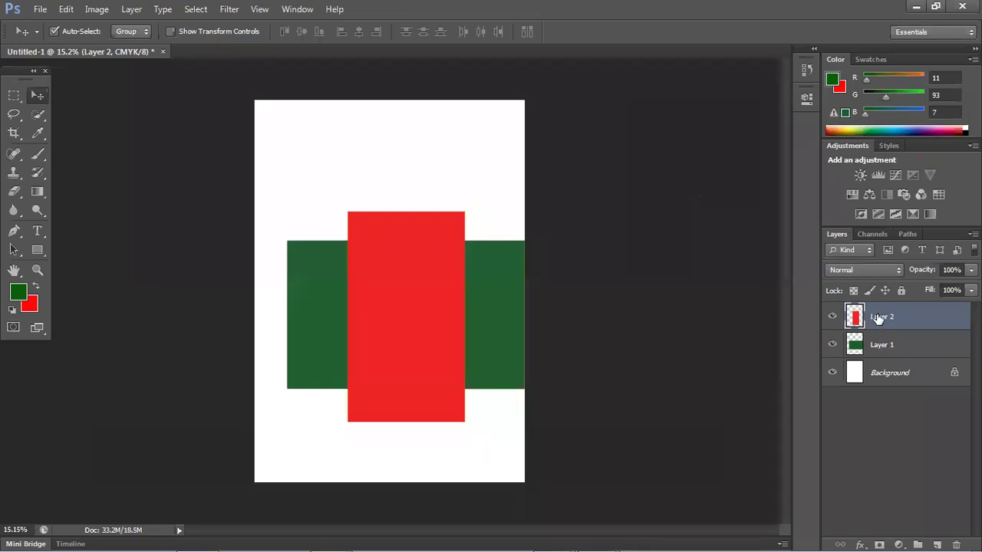
- Switch the active layer between Layer 1 and Layer 2, then move the red rectangle up and the green rectangle left
click(878, 347)
click(882, 321)
click(882, 344)
click(881, 324)
drag(421, 292, 387, 195)
drag(469, 317, 419, 310)
- Select both rectangles together with the Move tool and delete their layers, keeping only the Background
click(460, 135)
drag(256, 108, 620, 340)
key(Delete)
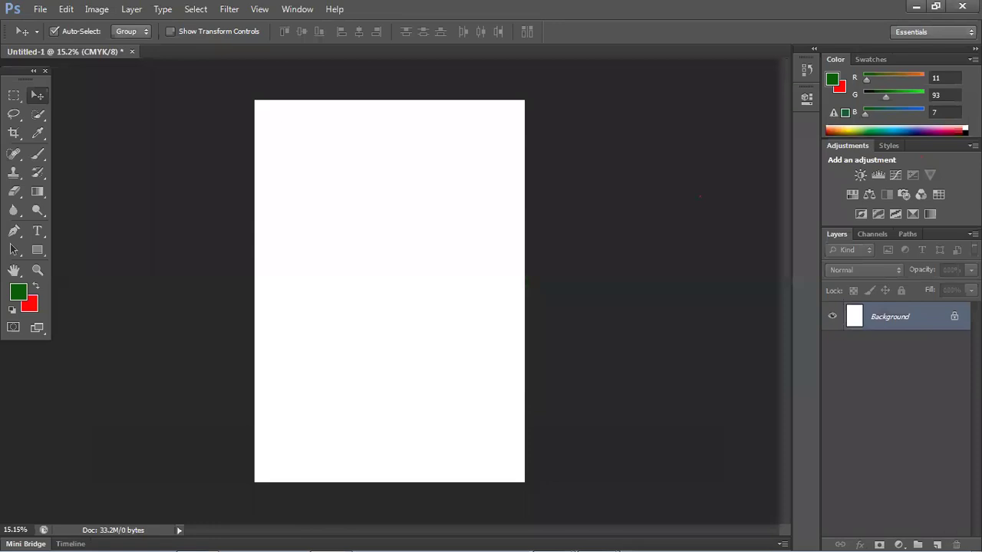
- Create one new empty layer above the Background and make it the active layer
click(937, 544)
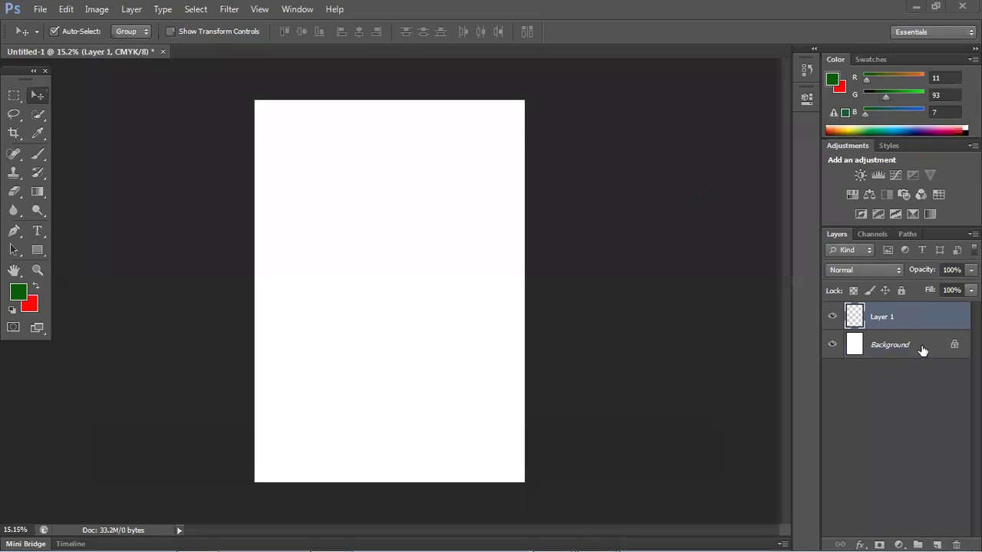
click(883, 346)
click(747, 334)
click(877, 344)
click(893, 318)
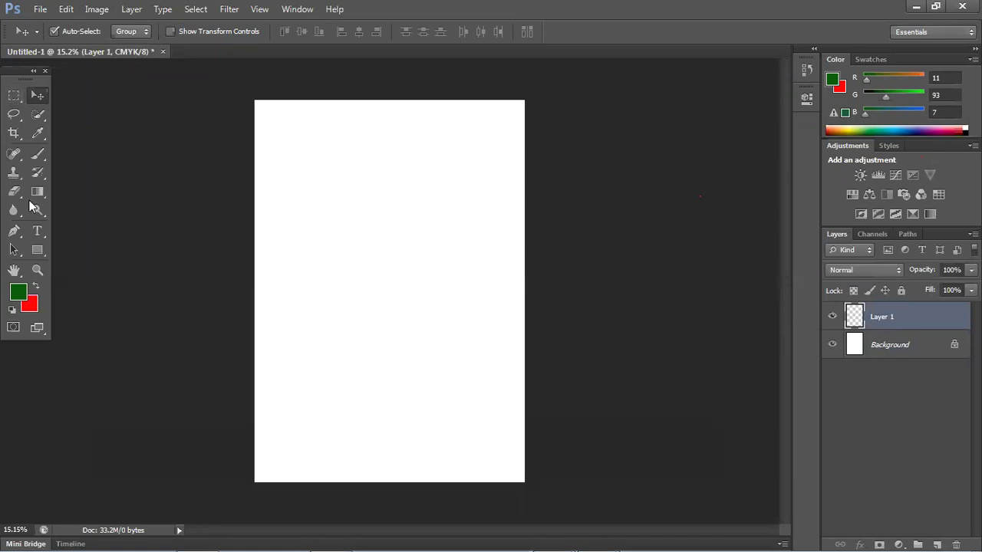
- Draw a wide rectangular marquee selection across the page's upper middle on Layer 1 and fill it with green
click(14, 97)
drag(278, 192, 487, 331)
key(alt+BackSpace)
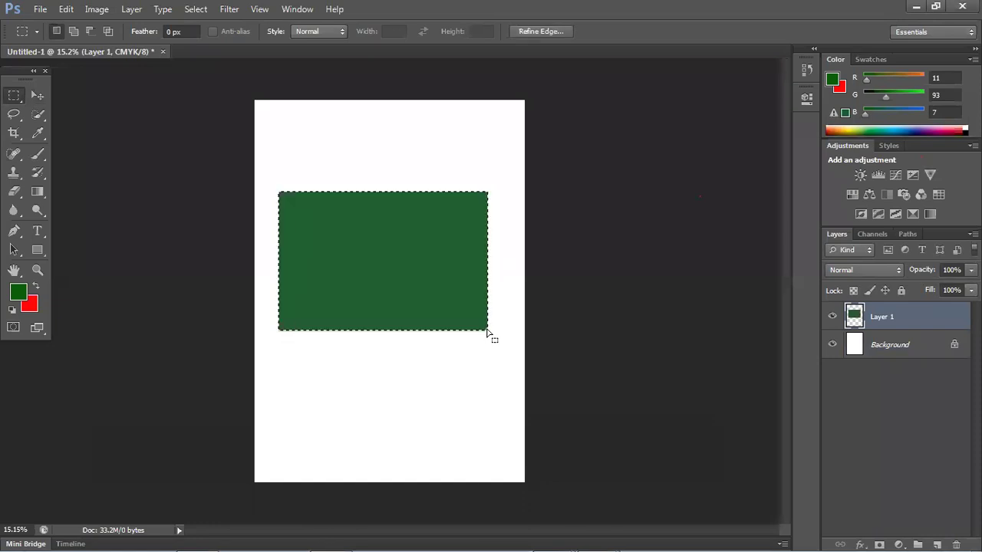
- Draw a smaller rectangular selection below the green rectangle on the same layer, fill it with red, and deselect
click(322, 346)
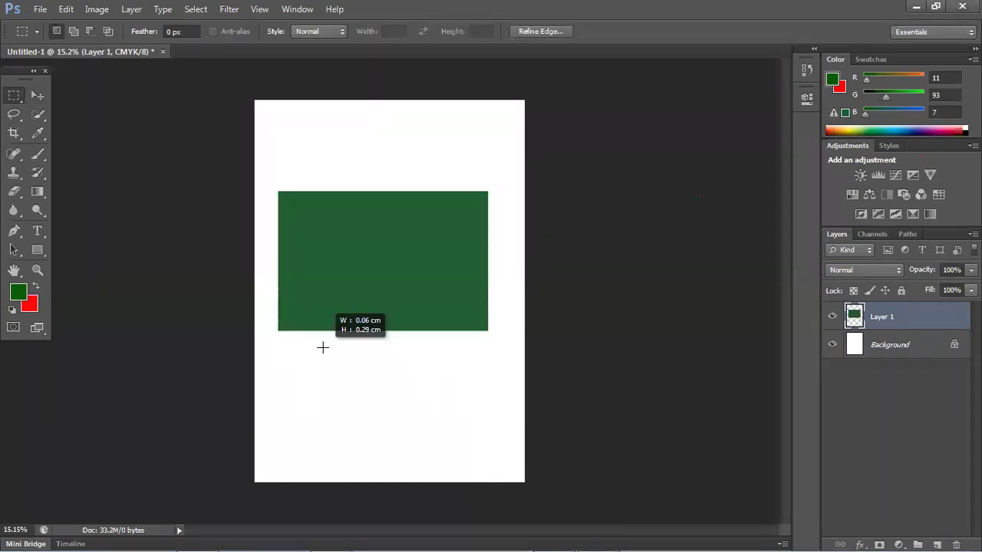
drag(324, 346, 471, 415)
key(ctrl+BackSpace)
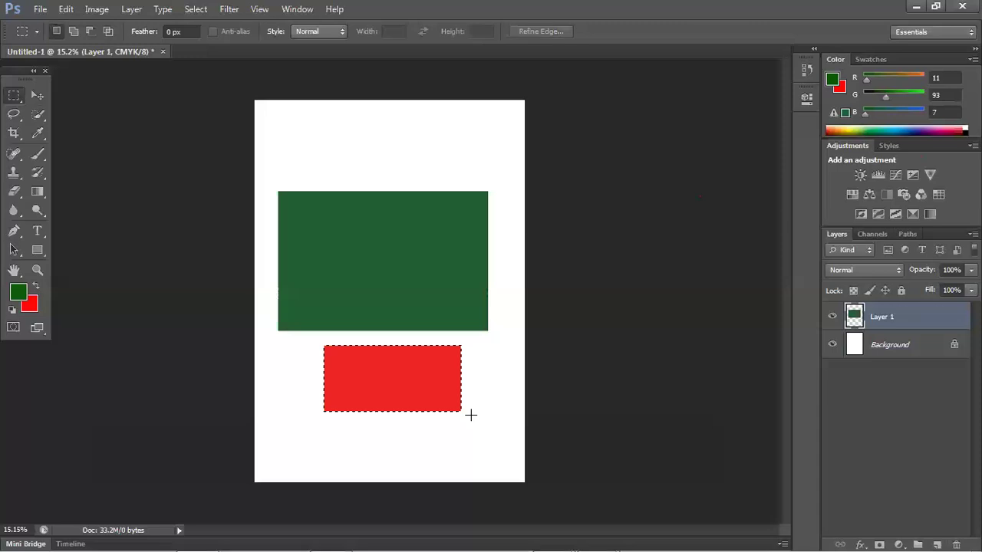
key(ctrl+d)
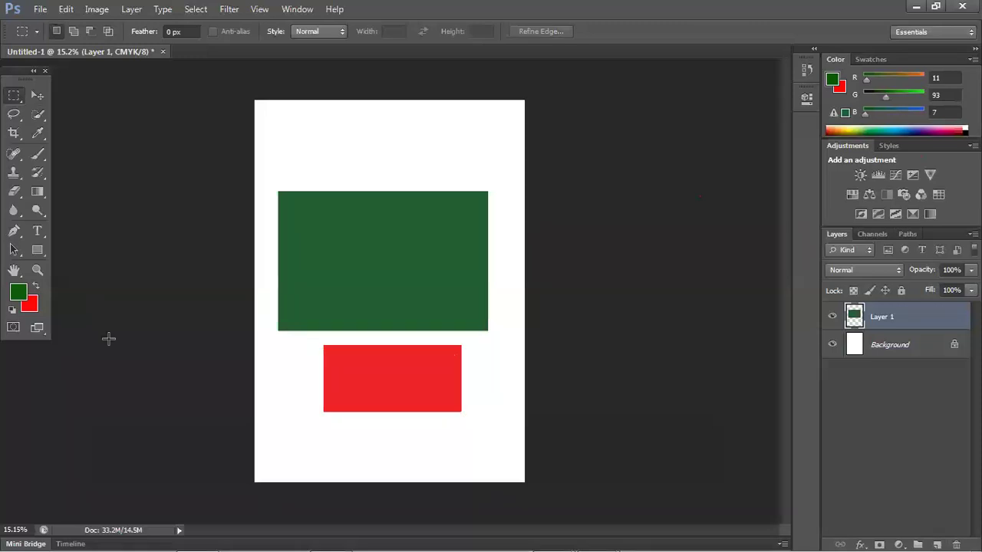
- Move Layer 1 around the page with the Move tool, shifting its green and red rectangles together
click(36, 95)
click(204, 197)
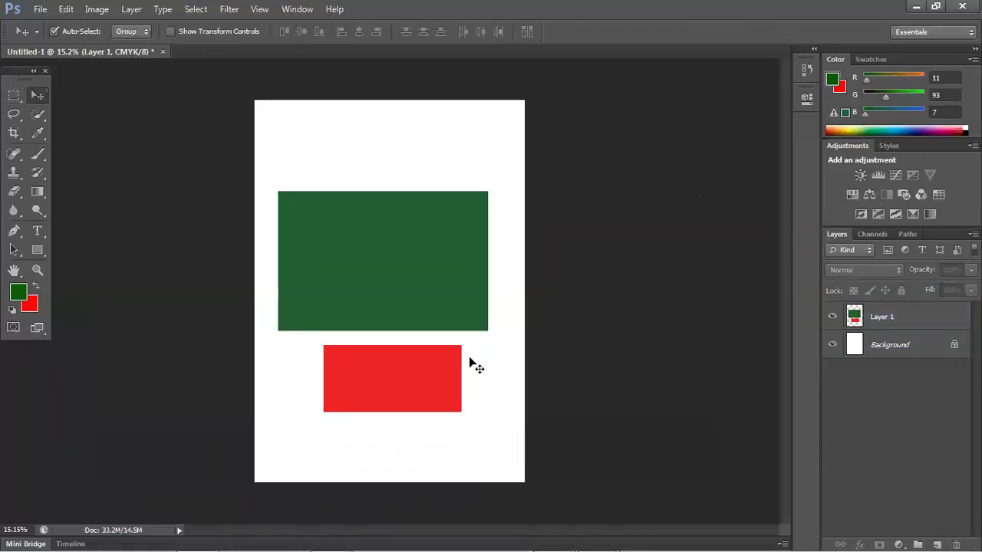
click(453, 295)
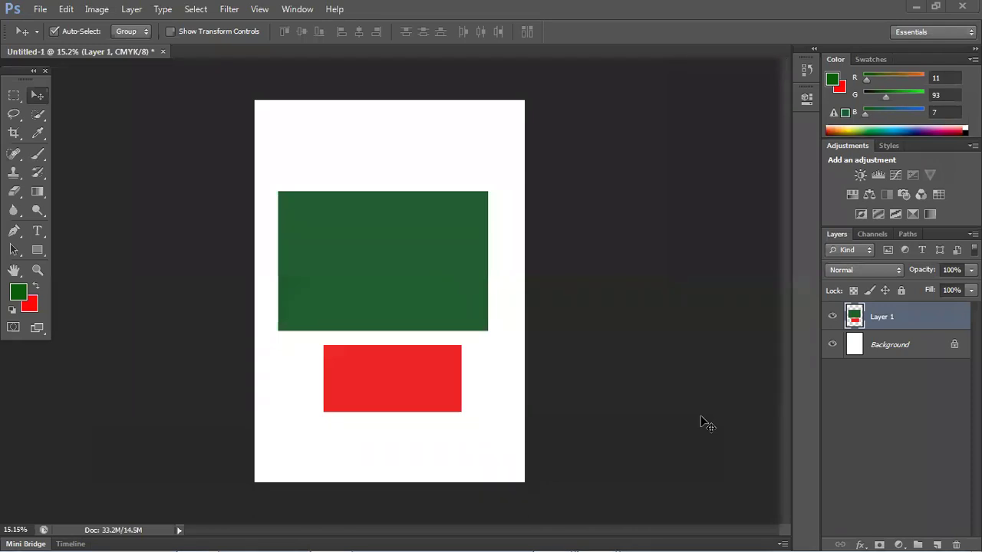
drag(358, 244, 362, 269)
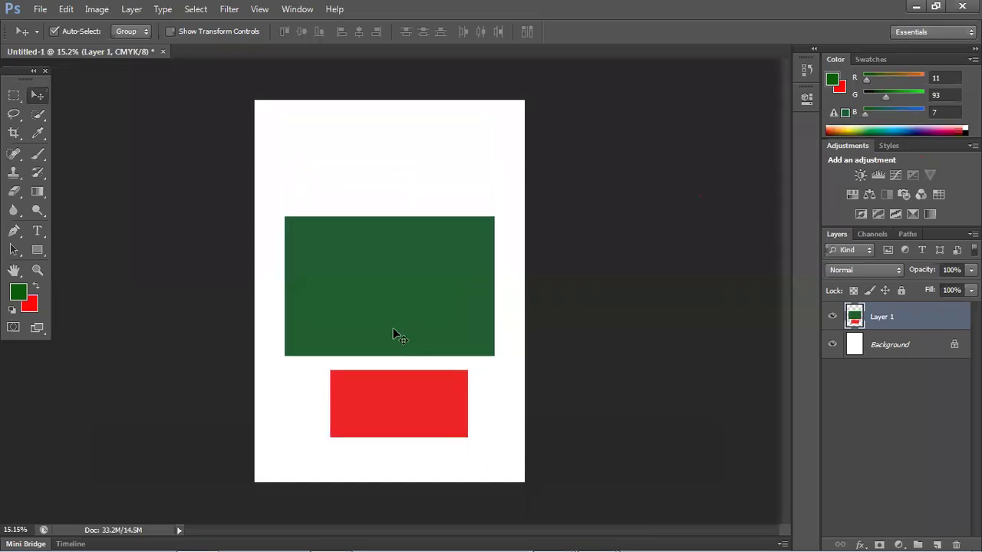
drag(412, 335, 387, 356)
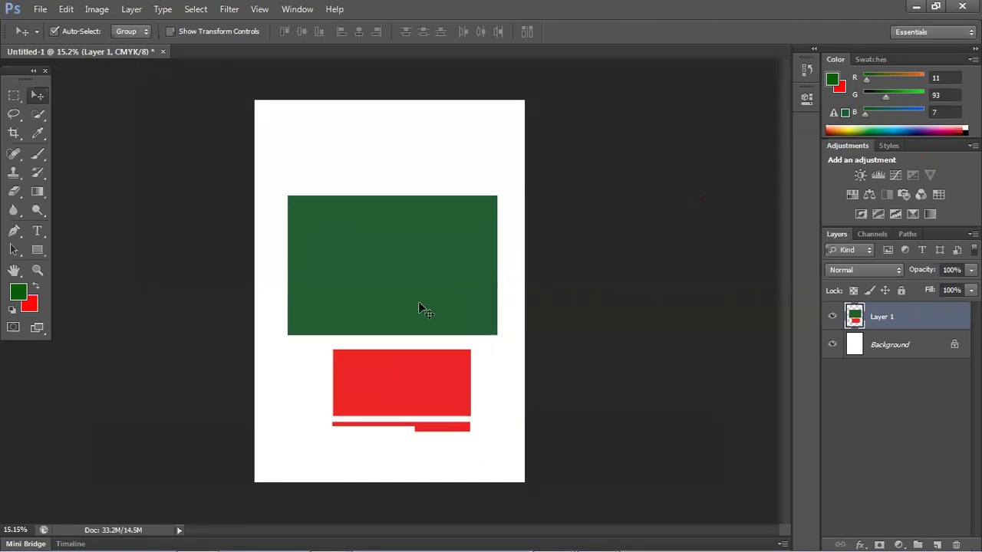
drag(419, 295, 390, 341)
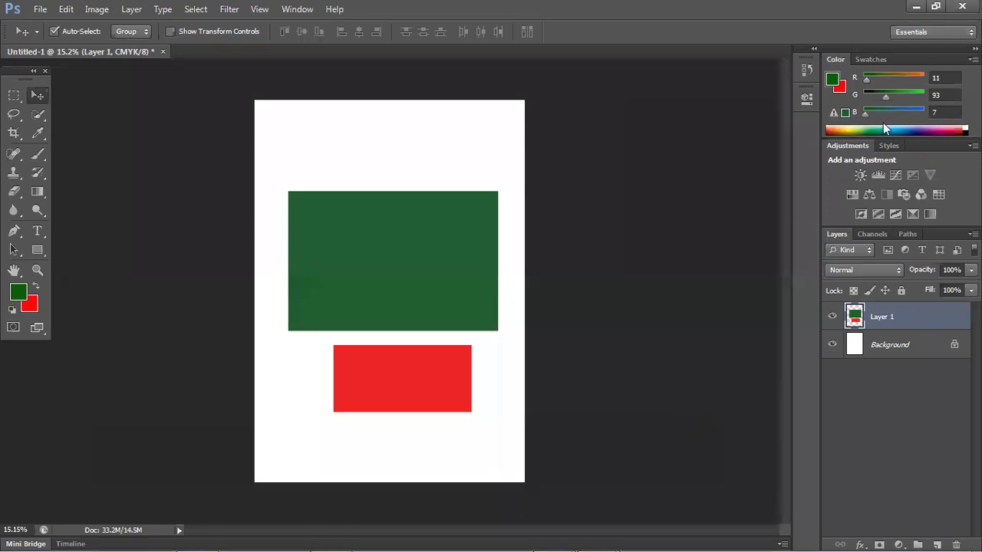
drag(474, 228, 427, 272)
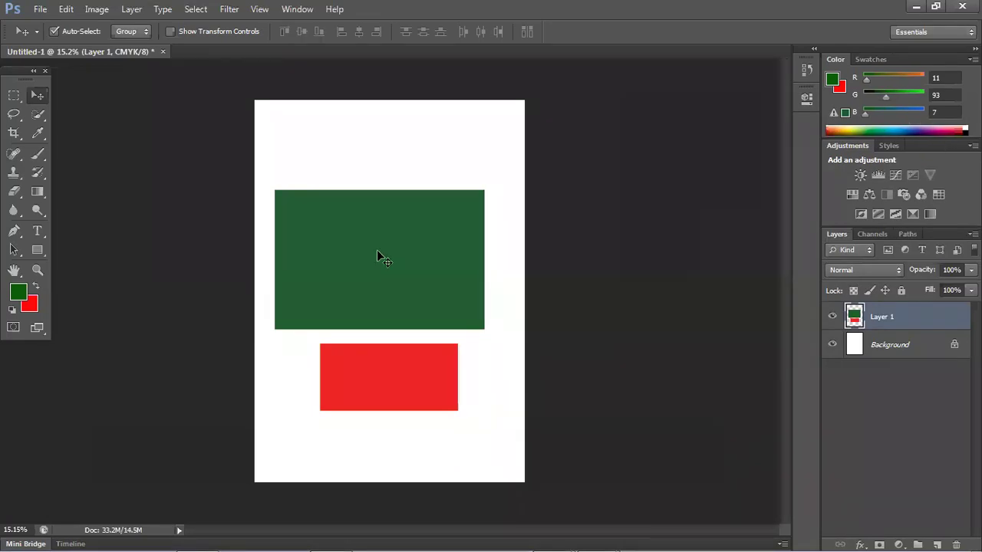
drag(379, 252, 381, 254)
- Step back through the history to before the red fill, then shift the green rectangle slightly left
key(ctrl+alt+z)
key(ctrl+alt+z)
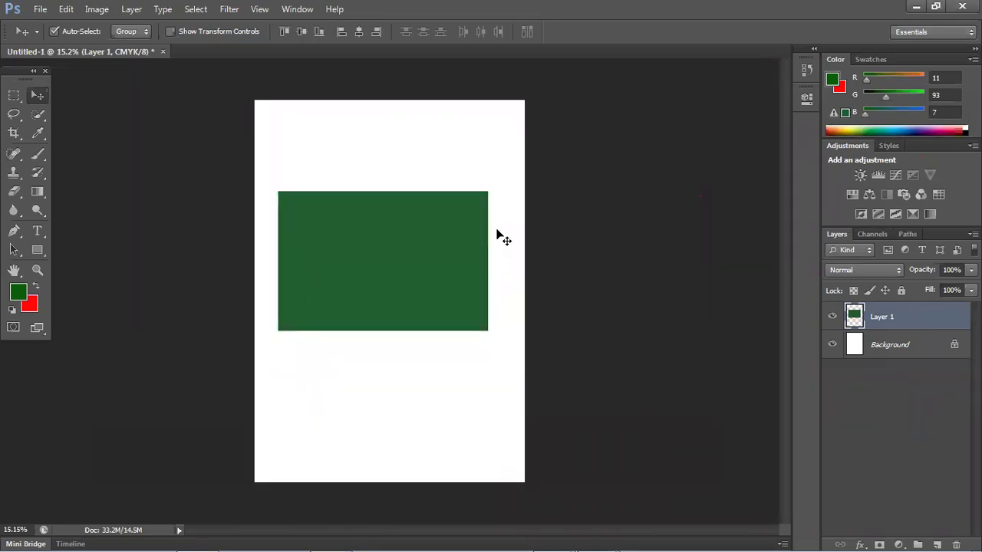
drag(445, 283, 441, 290)
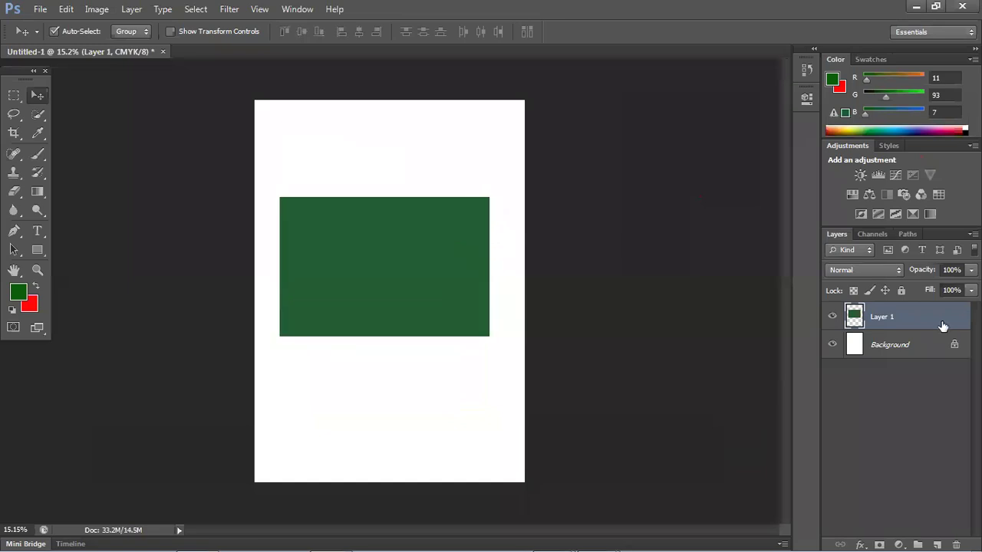
drag(396, 315, 387, 310)
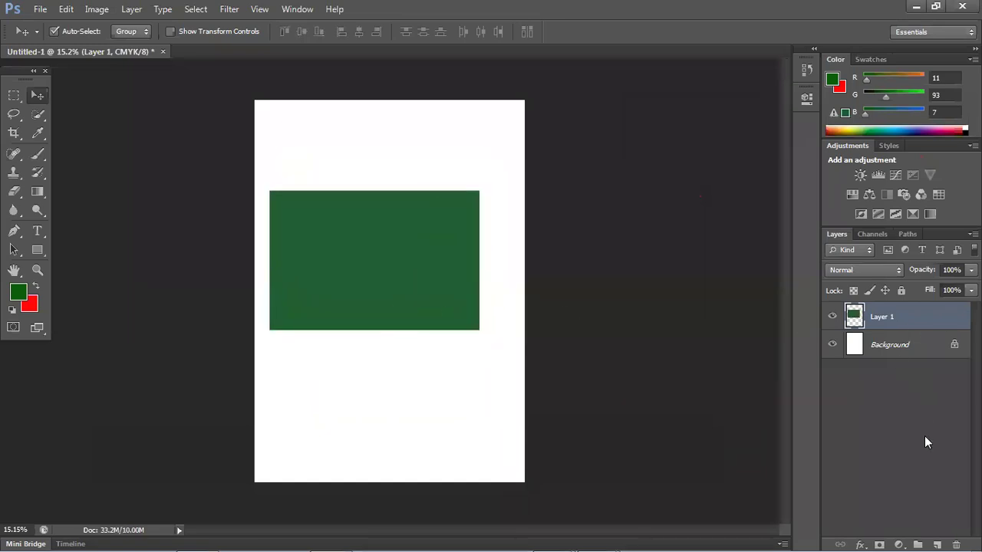
- Create a new layer and add a red rectangle on it overlapping the green rectangle's lower right corner, then deselect
click(937, 545)
click(14, 95)
drag(347, 305, 483, 415)
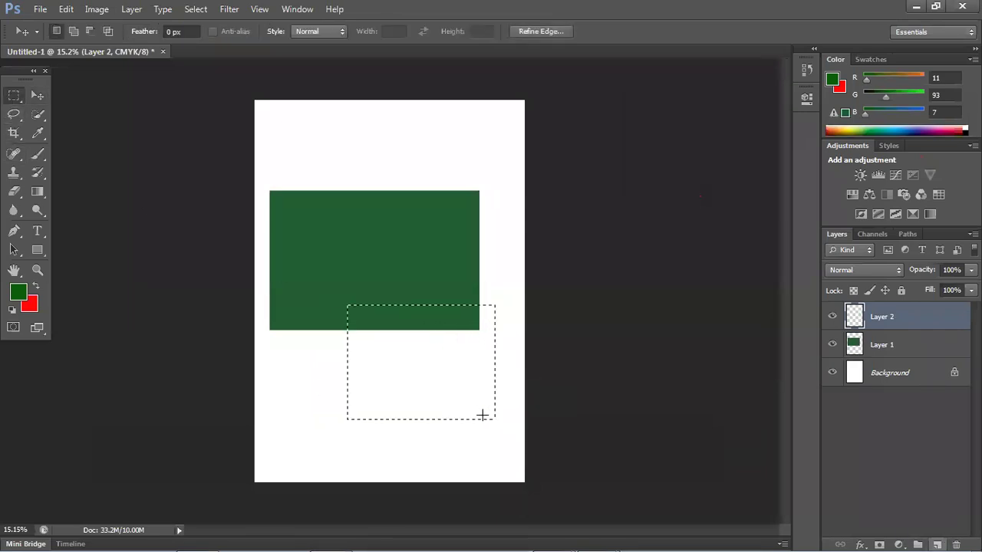
key(ctrl+BackSpace)
key(ctrl+d)
- Move the red and green rectangles separately with the Move tool until the red one overlaps the green one's upper edge
click(38, 95)
drag(429, 356, 382, 150)
drag(396, 251, 416, 266)
mouse_move(386, 159)
mouse_down()
mouse_move(395, 213)
mouse_move(383, 151)
mouse_move(397, 241)
mouse_move(395, 153)
mouse_up()
drag(393, 248, 386, 329)
drag(365, 161, 370, 221)
drag(368, 292, 370, 246)
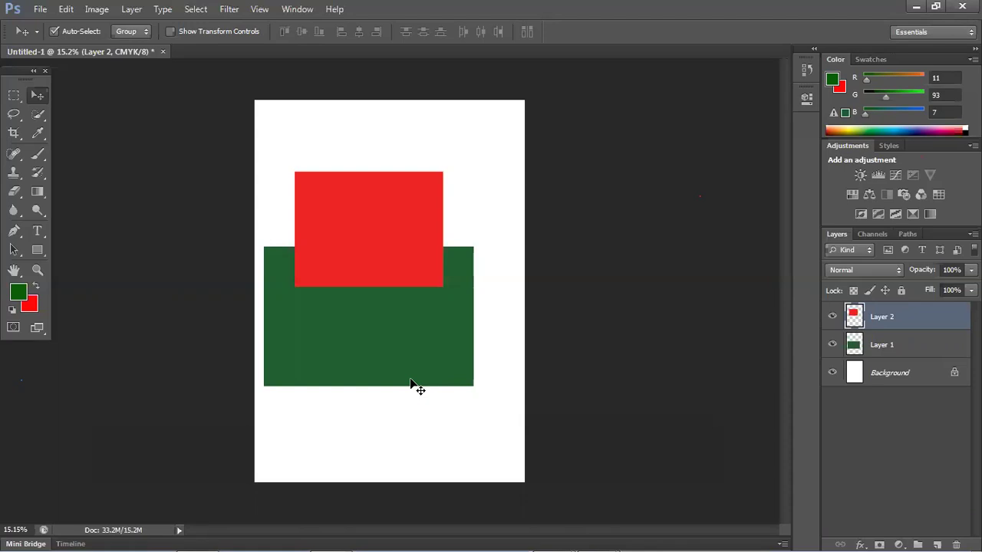
- Start a new document using the International Paper preset at A4 size
click(39, 9)
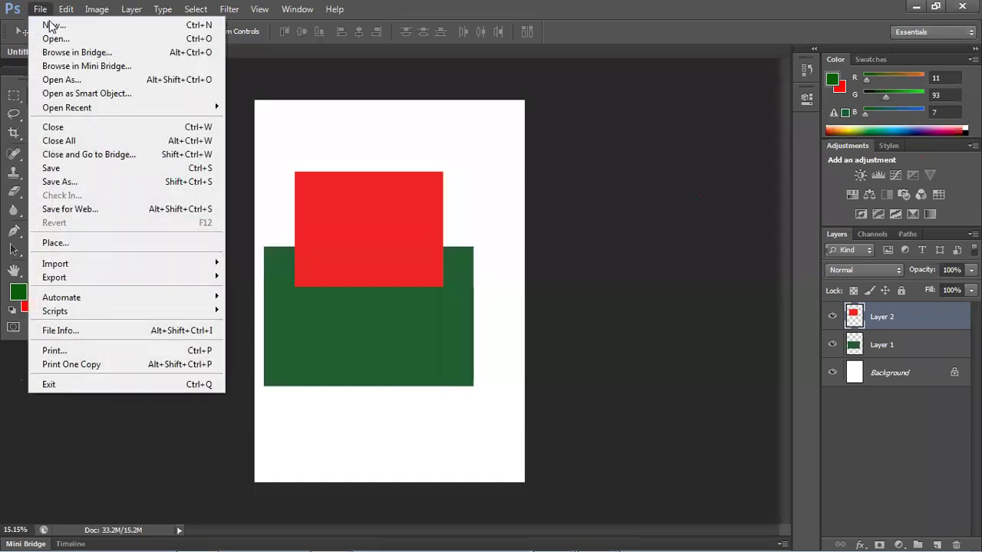
click(51, 28)
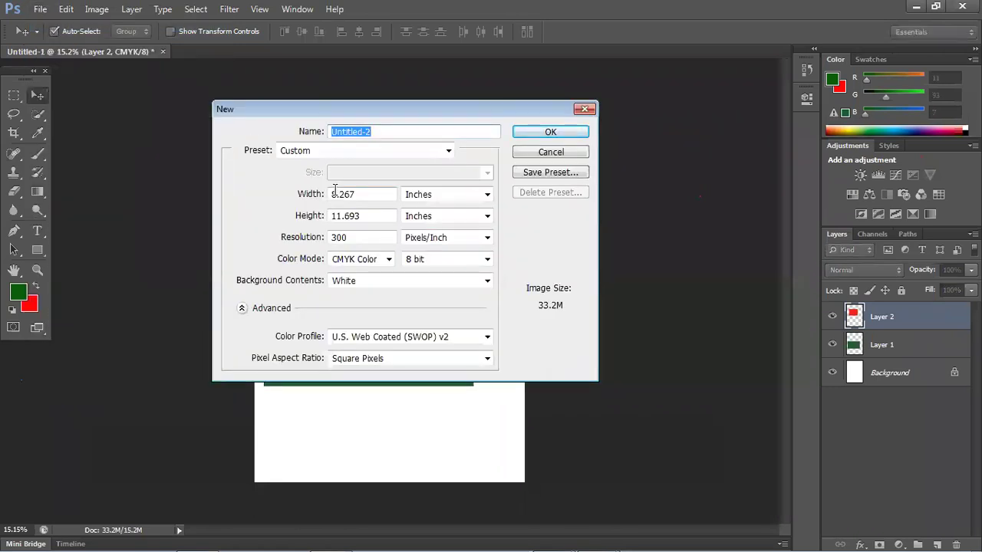
click(369, 154)
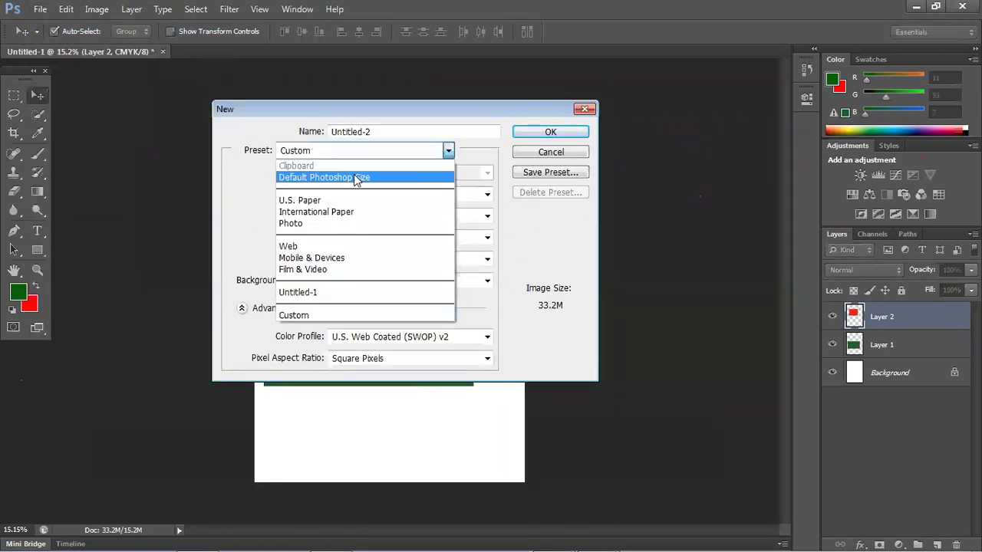
click(333, 212)
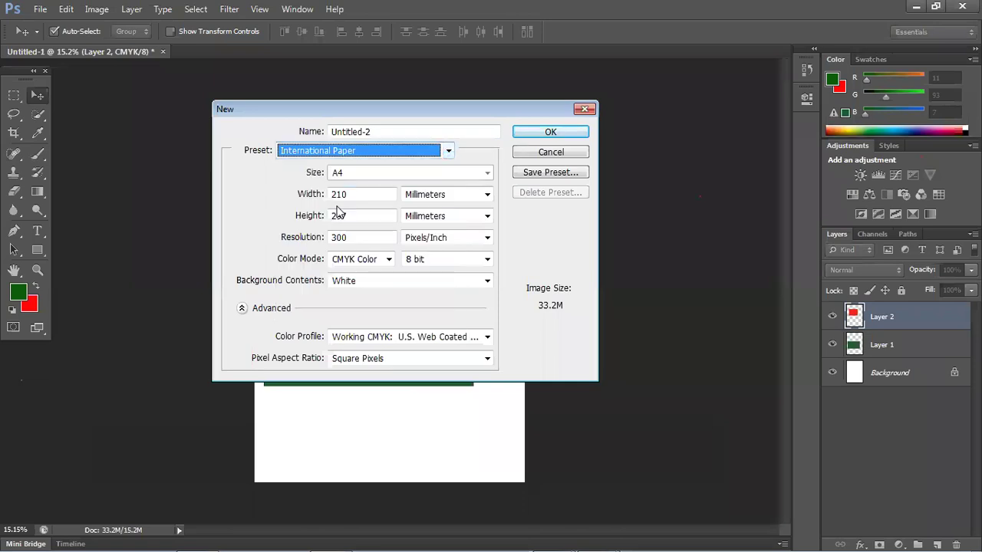
click(357, 174)
click(357, 189)
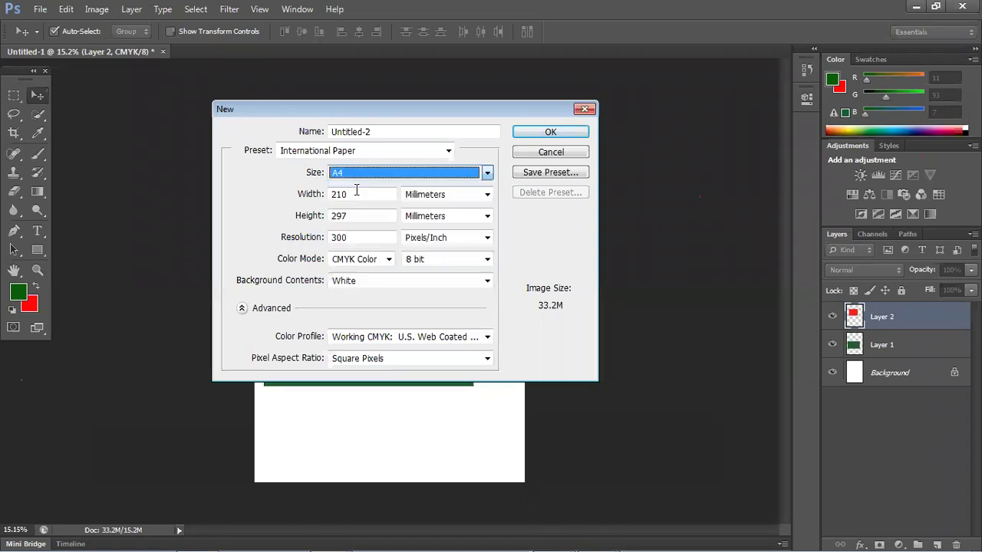
click(472, 194)
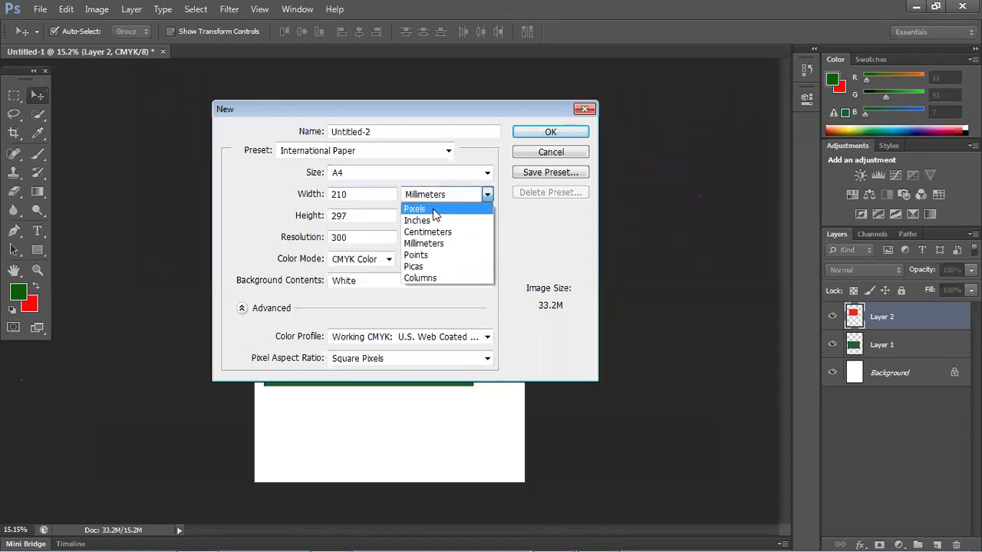
click(389, 153)
click(389, 153)
click(376, 212)
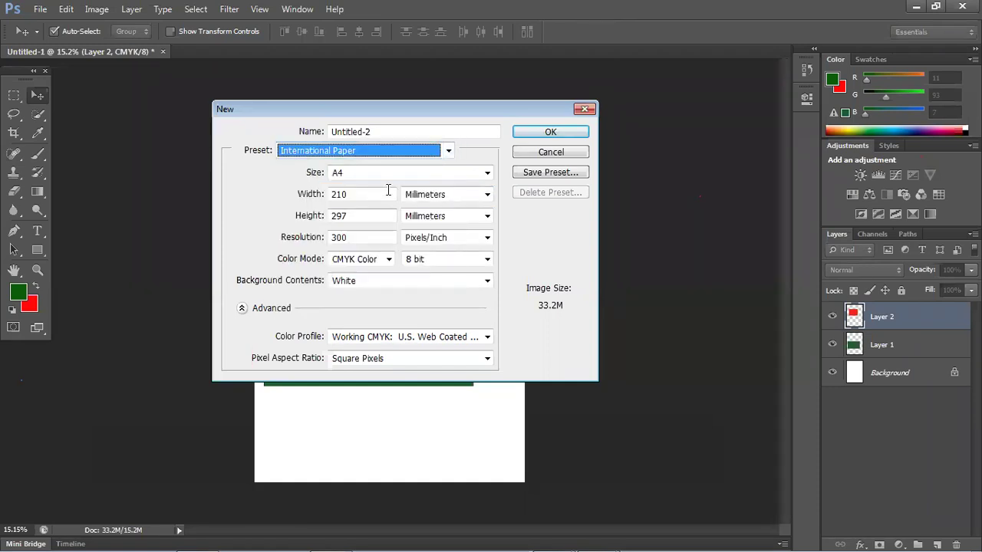
click(394, 175)
click(376, 191)
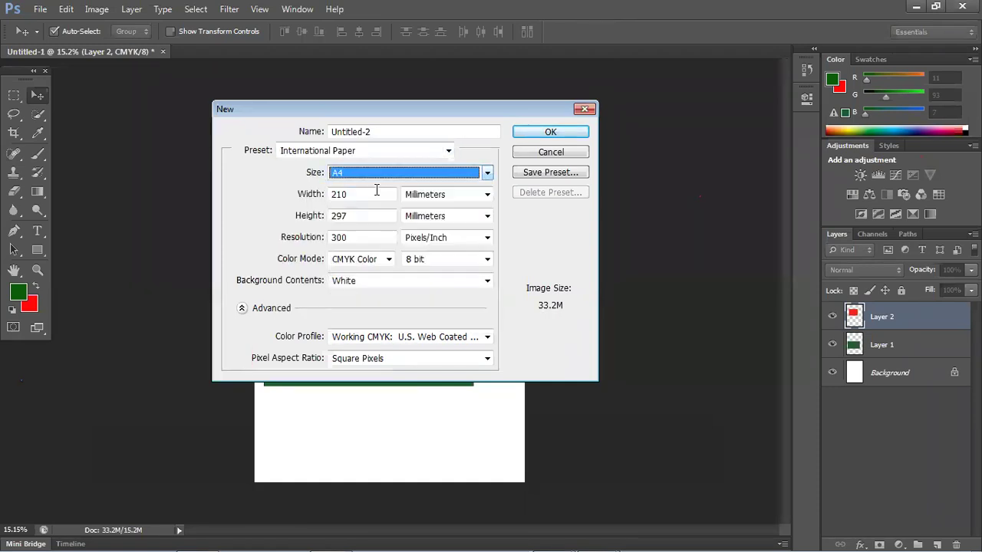
- Set the document units to inches and the color mode to RGB Color, and create the document
click(425, 196)
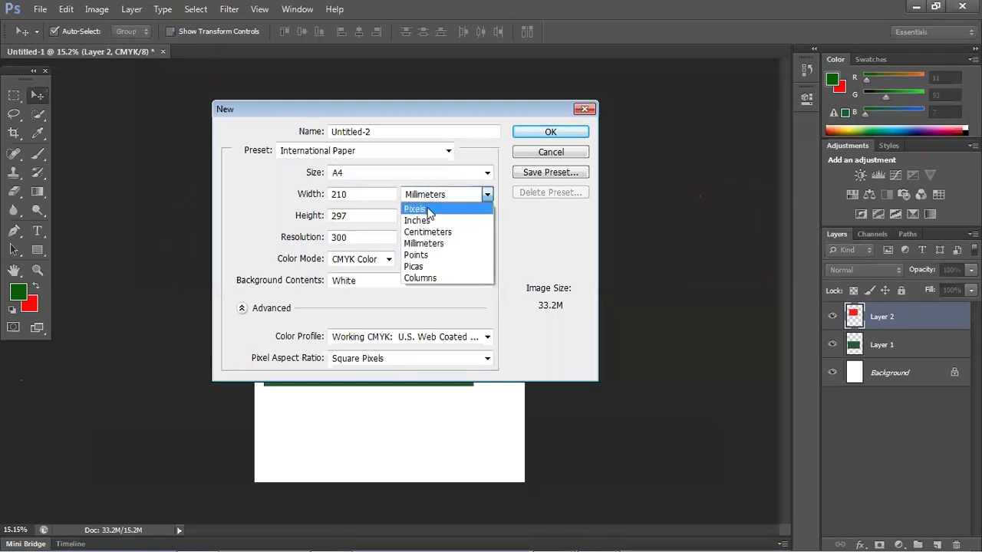
click(430, 220)
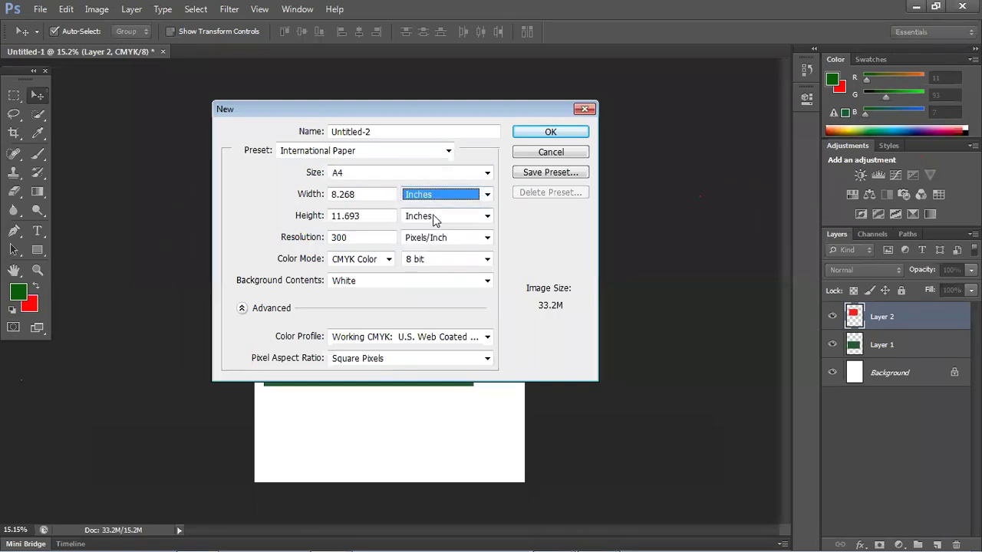
click(364, 263)
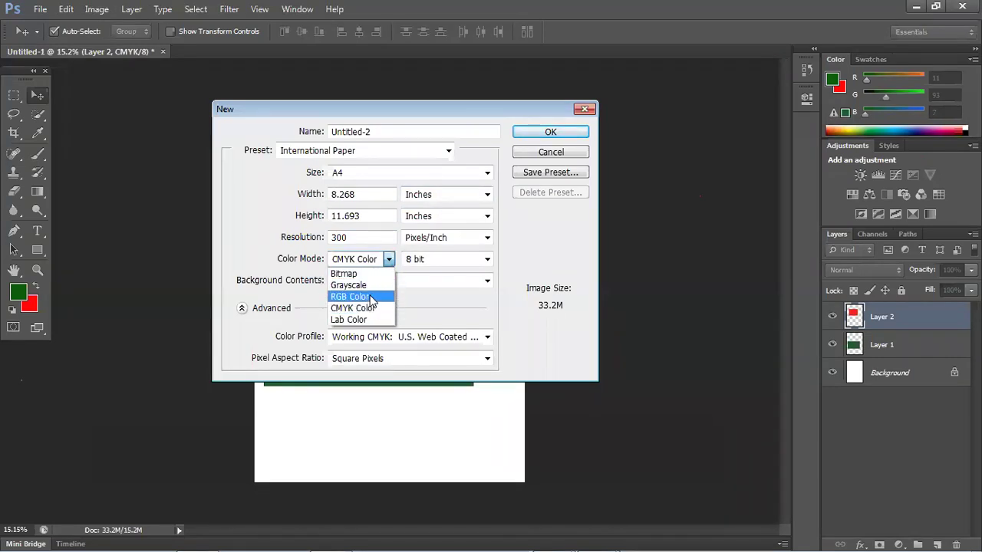
click(375, 297)
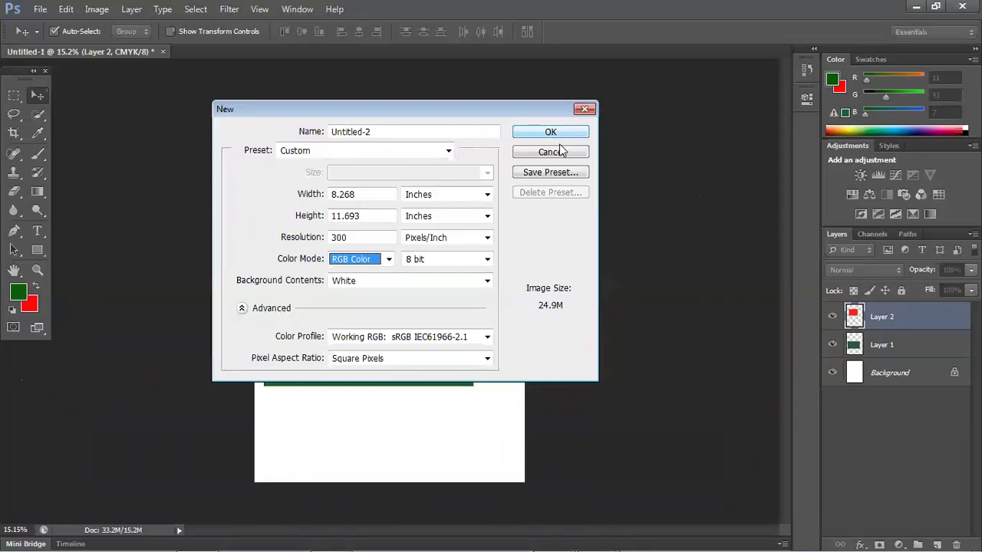
click(390, 262)
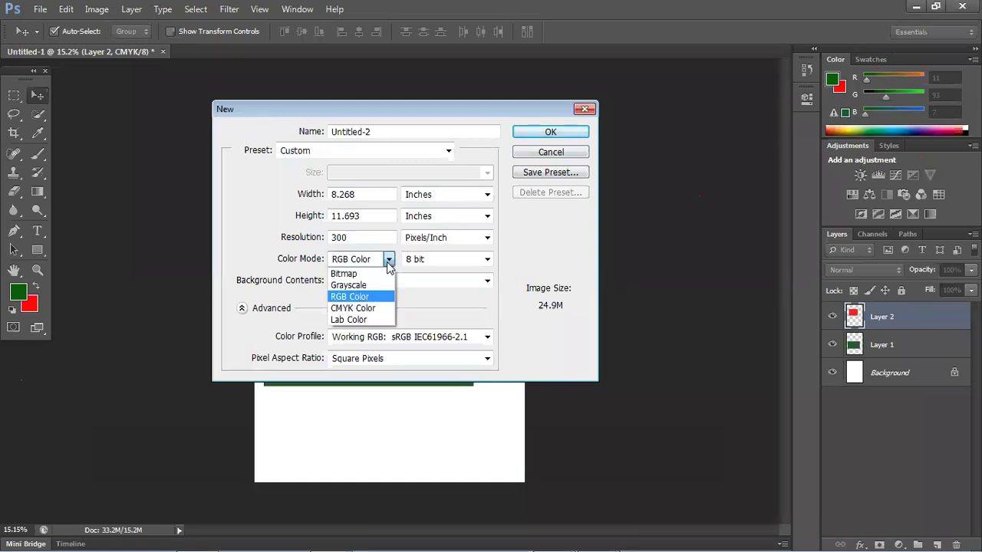
click(388, 265)
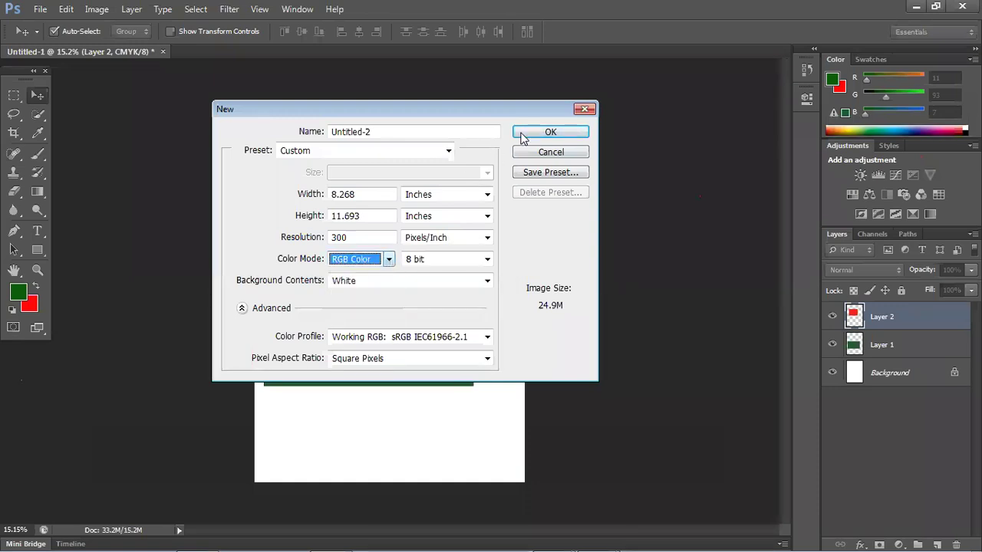
click(568, 132)
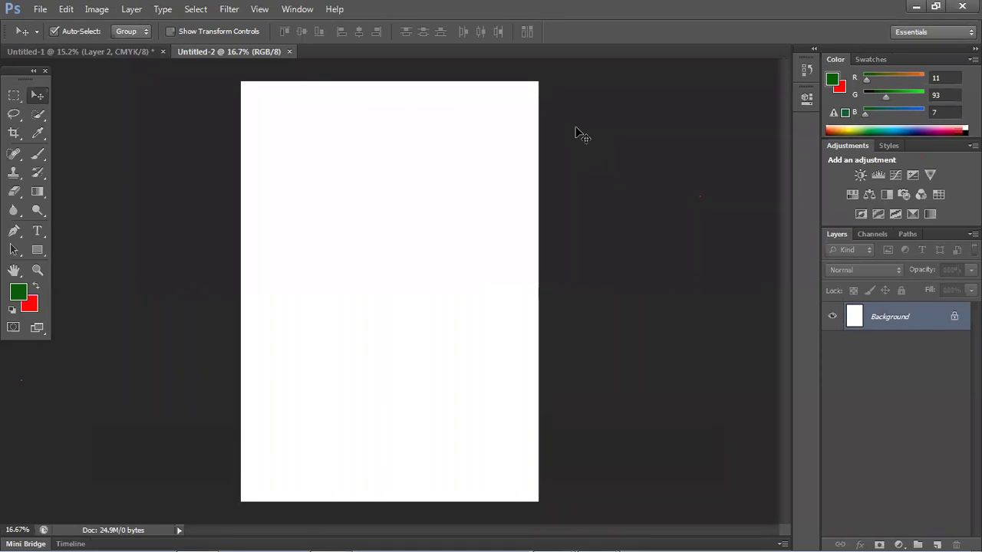
- Switch to Graphic-Design-Outline.pdf in Chrome, highlight the foreground color, background color and deselect shortcut lines, and return to Photoshop
click(916, 6)
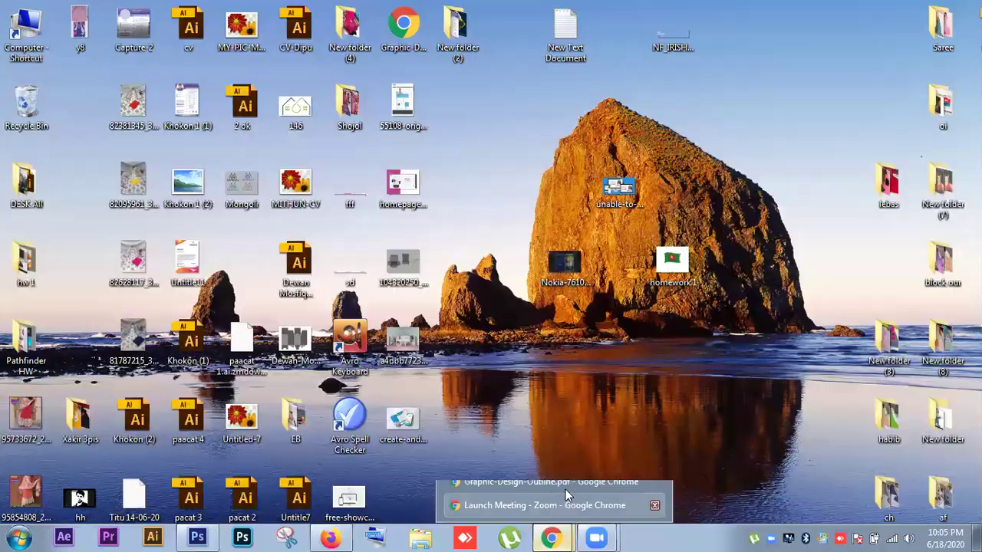
click(551, 538)
scroll(424, 232, up, 1)
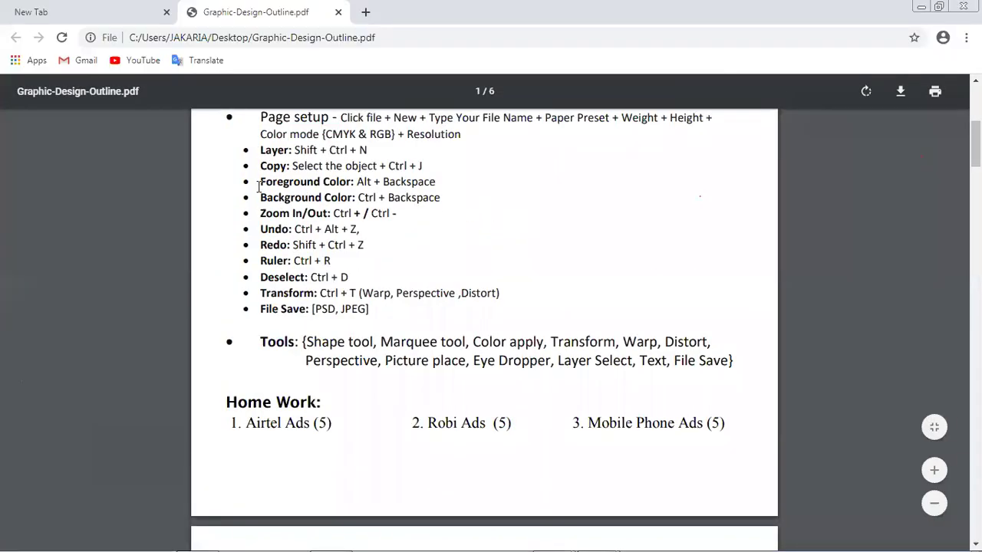
drag(260, 184, 444, 209)
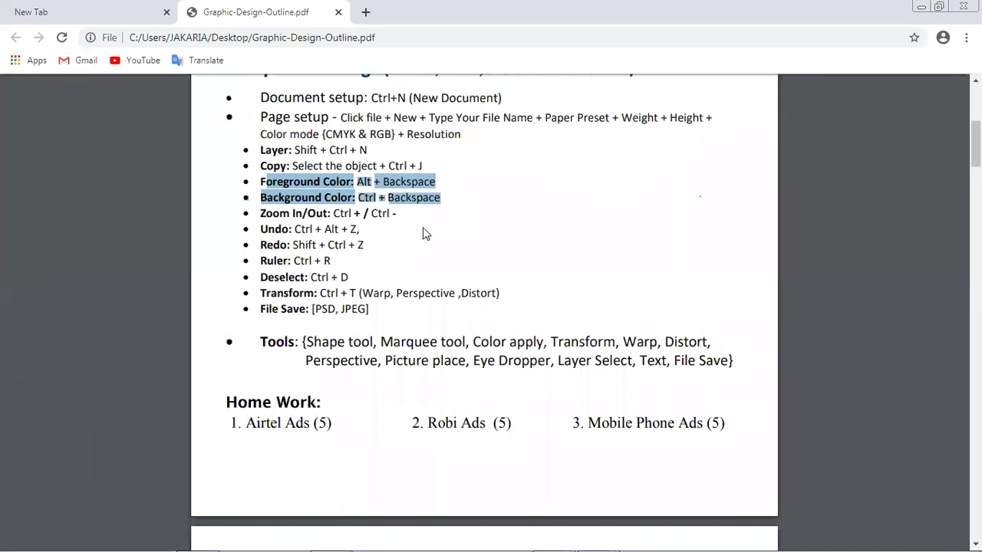
click(362, 279)
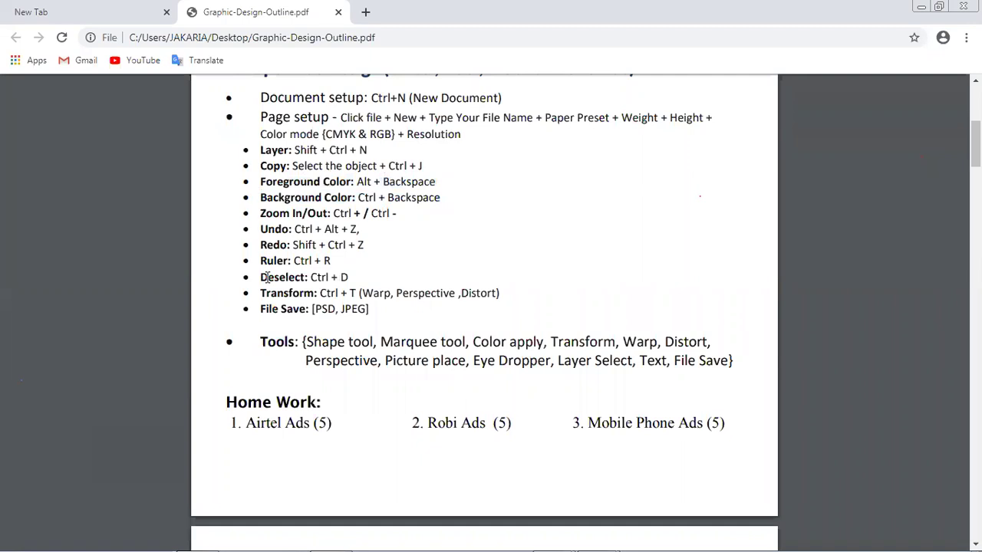
drag(264, 277, 356, 278)
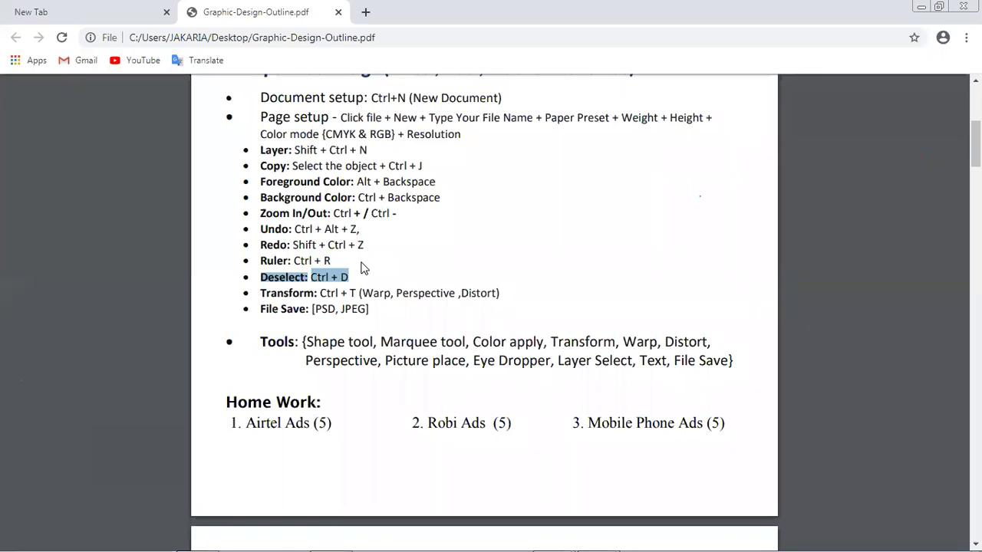
click(921, 6)
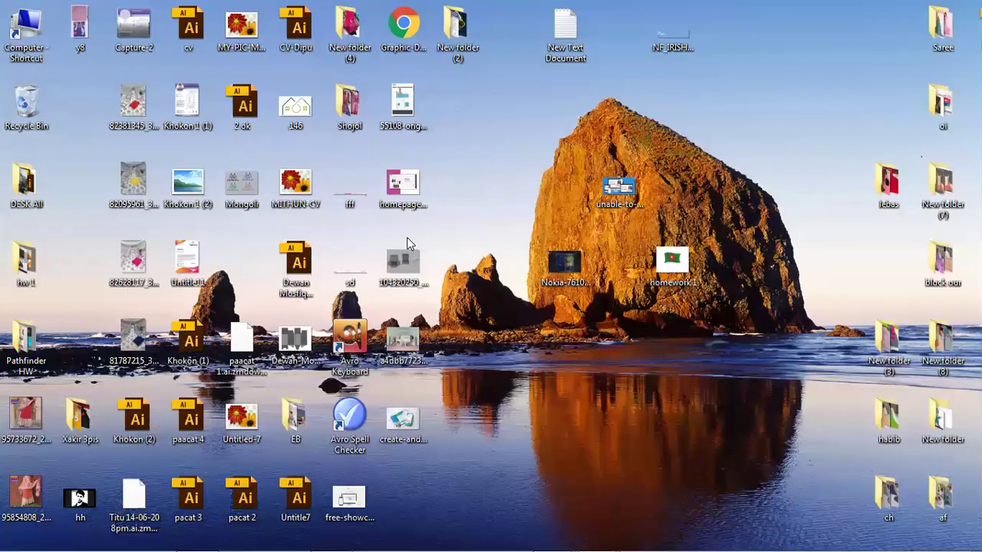
mouse_move(429, 537)
click(201, 537)
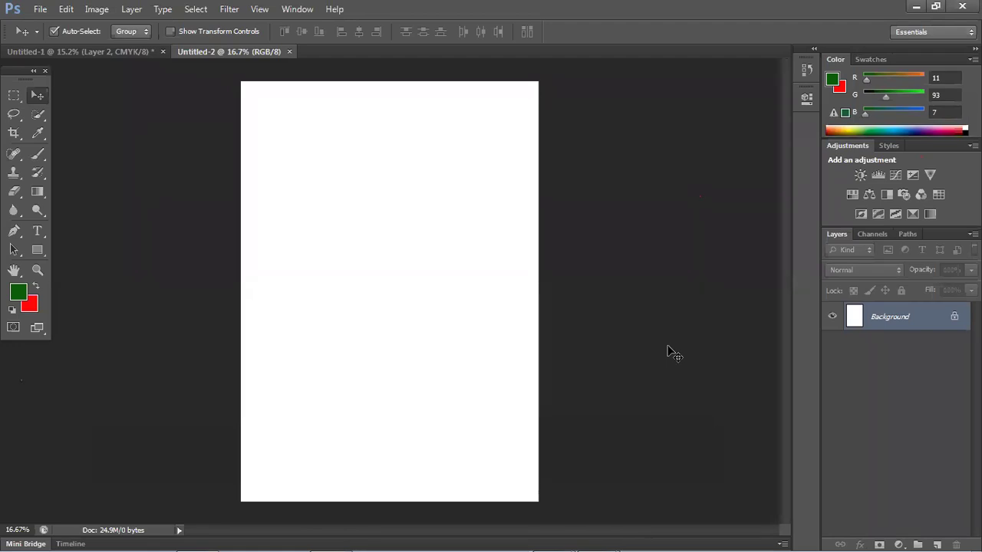
- Add a new layer, fill a wide rectangular marquee above the page's middle with the green foreground color, and deselect
click(937, 544)
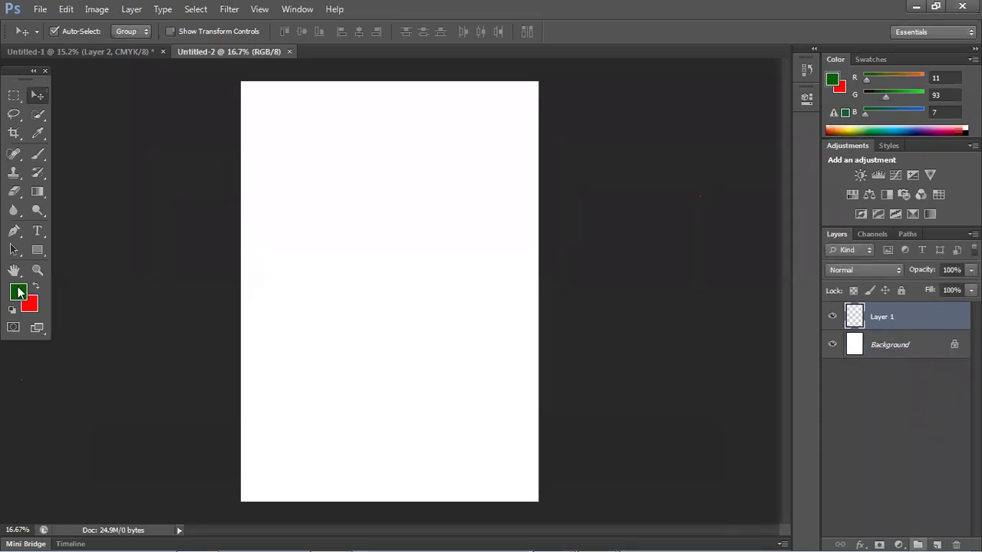
drag(14, 95, 76, 98)
drag(271, 196, 515, 314)
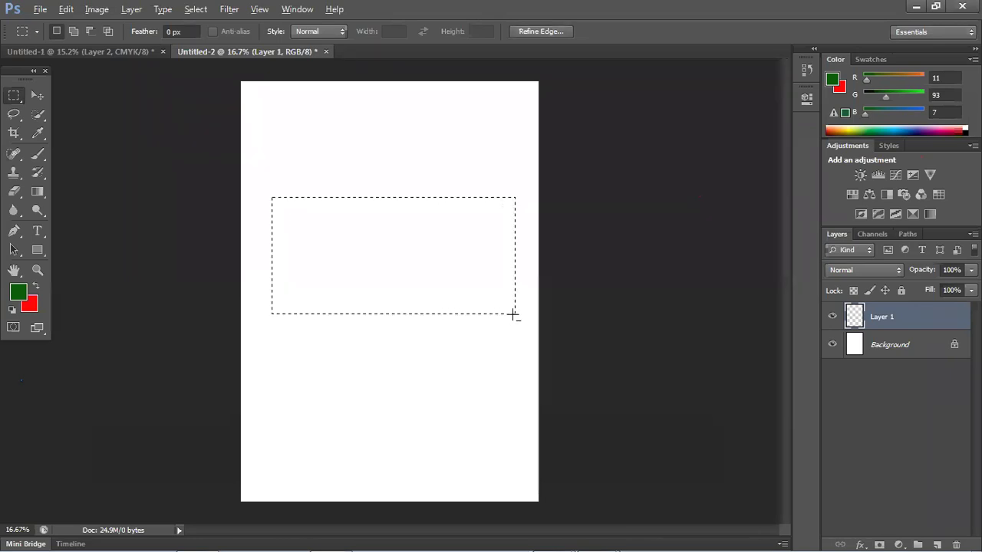
key(alt+BackSpace)
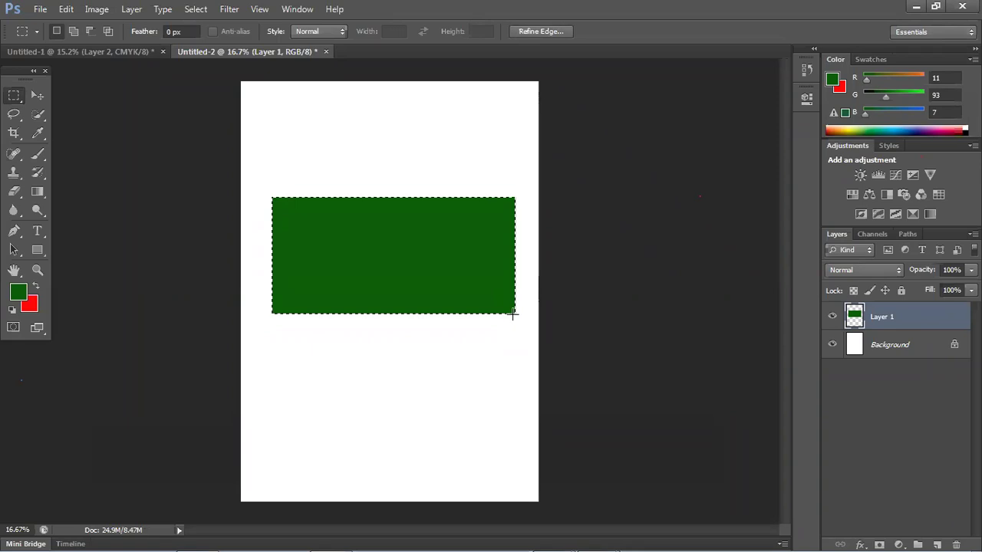
key(ctrl+d)
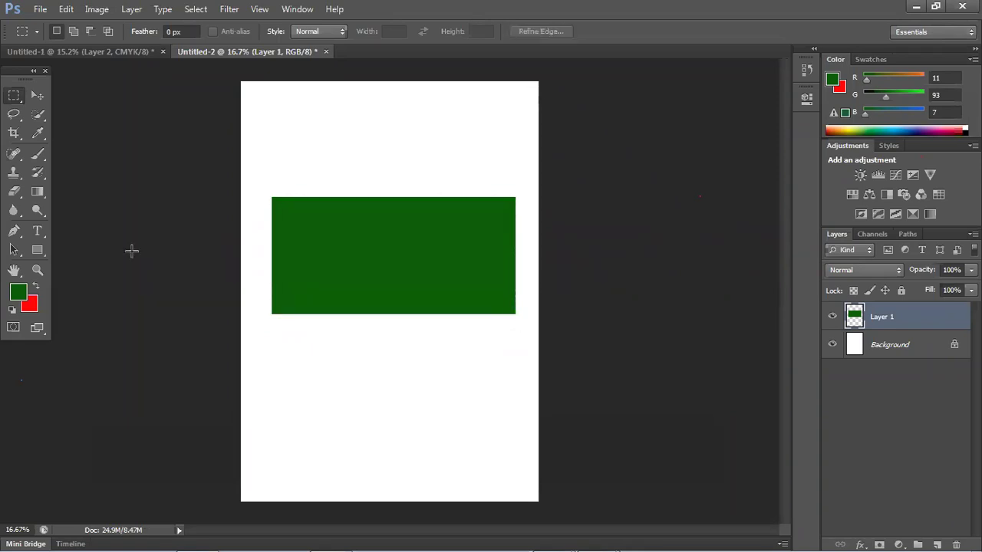
- Shift the green rectangle down and slightly left with the Move tool, and undo everything back to the blank background
click(39, 95)
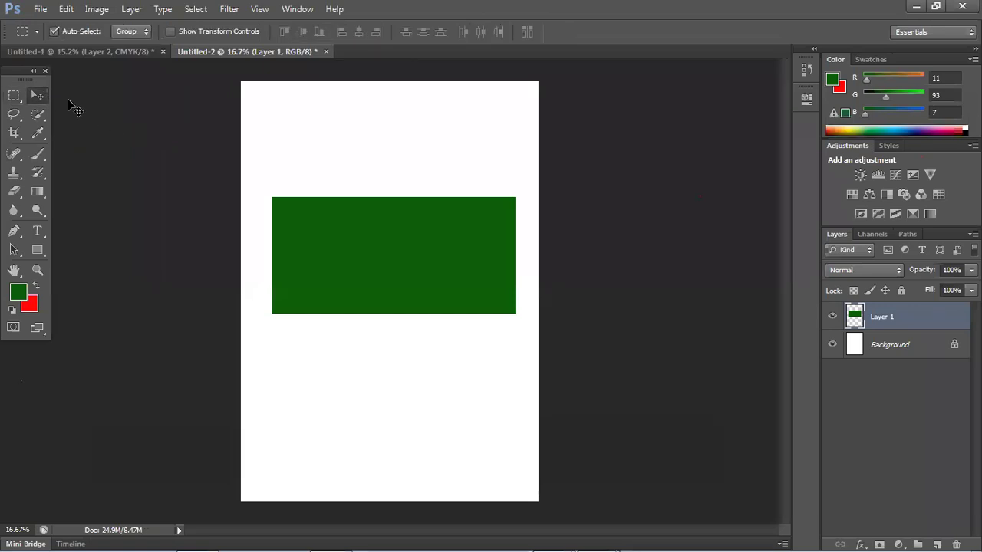
click(43, 95)
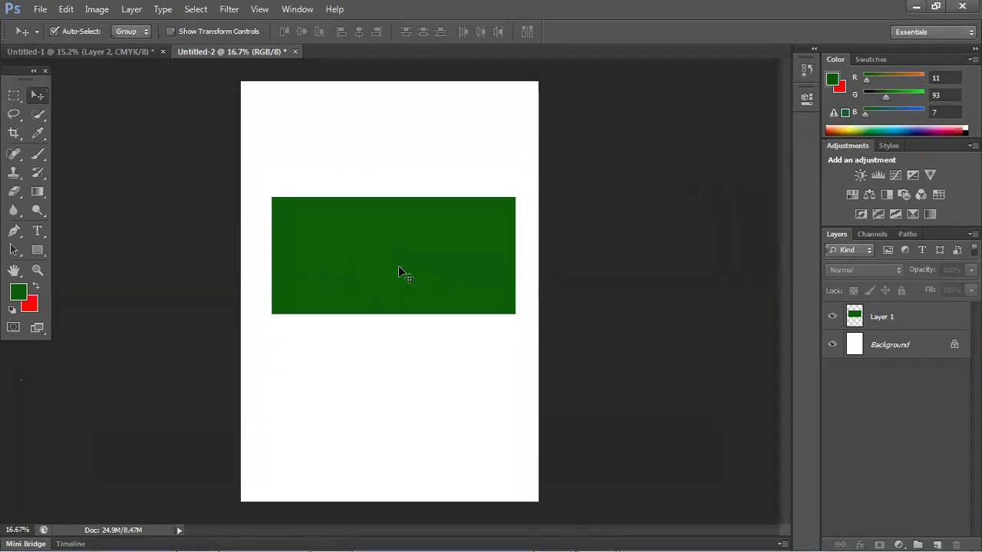
drag(398, 258, 388, 297)
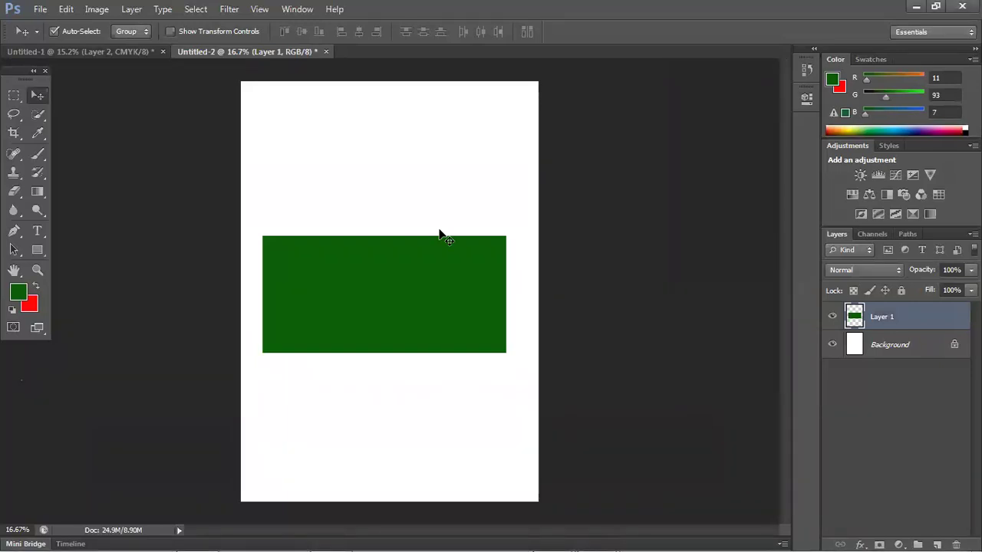
key(ctrl+z)
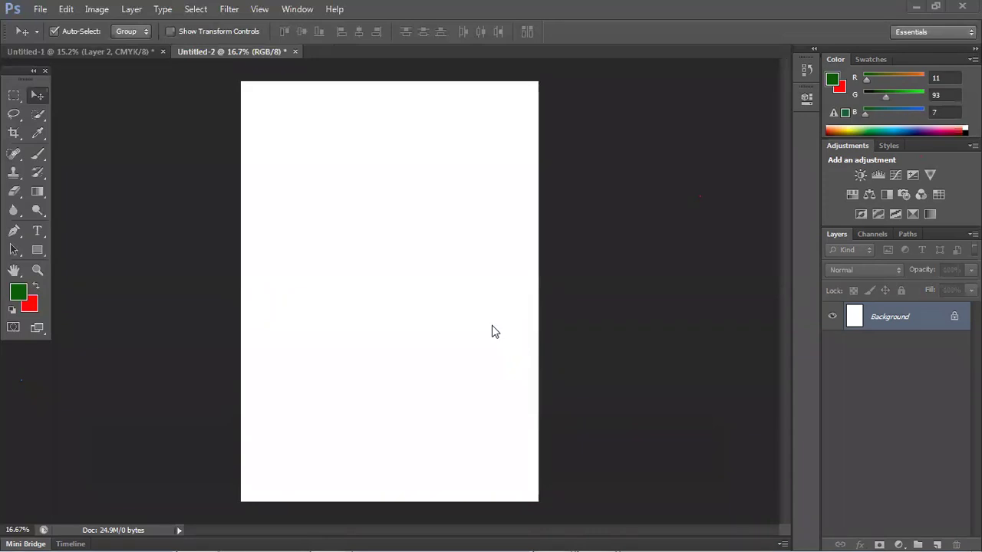
- Draw a wide rectangular marquee selection just above the page's middle and add a new layer for it
click(17, 99)
click(62, 93)
drag(275, 205, 520, 323)
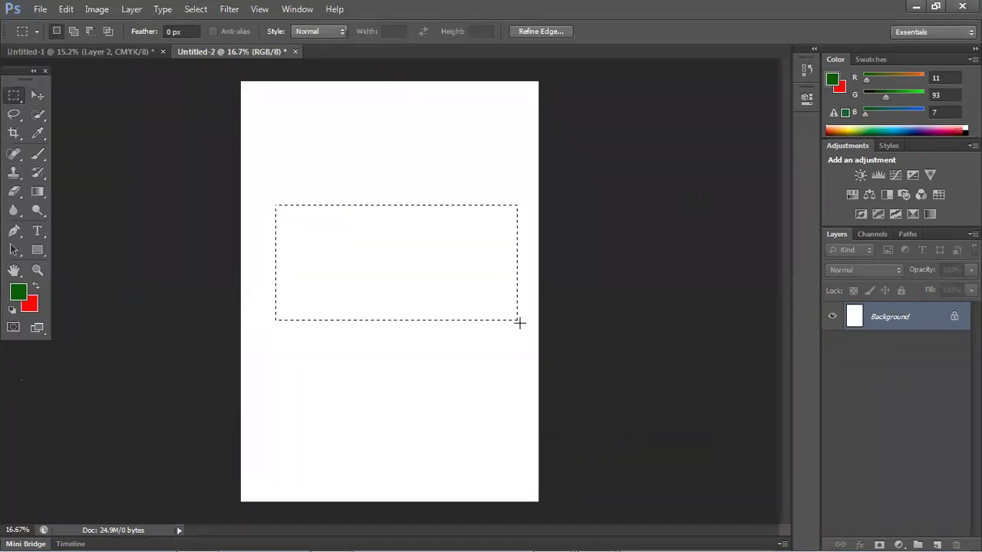
click(938, 542)
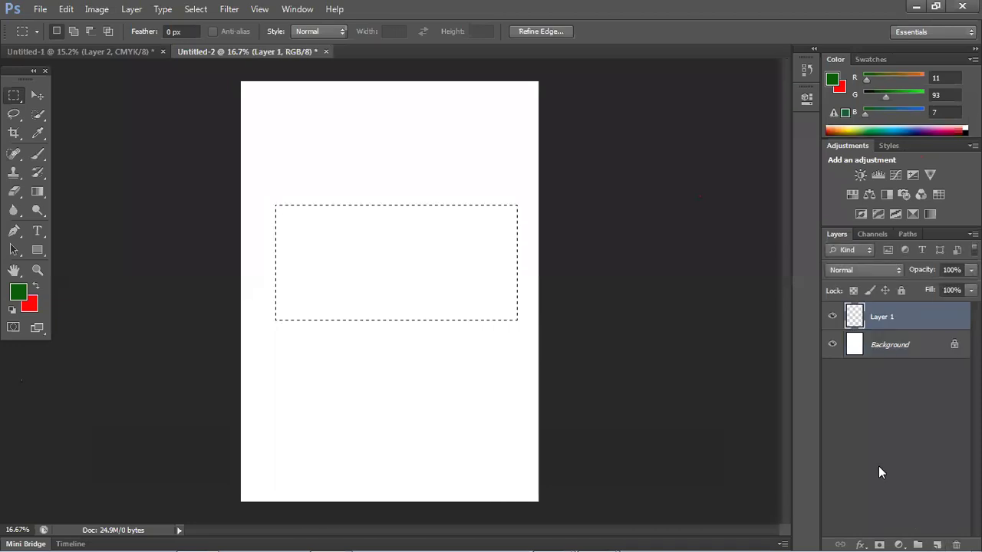
- Fill the selection on Layer 1 alternately with the green foreground and red background colors, ending with red
key(alt+BackSpace)
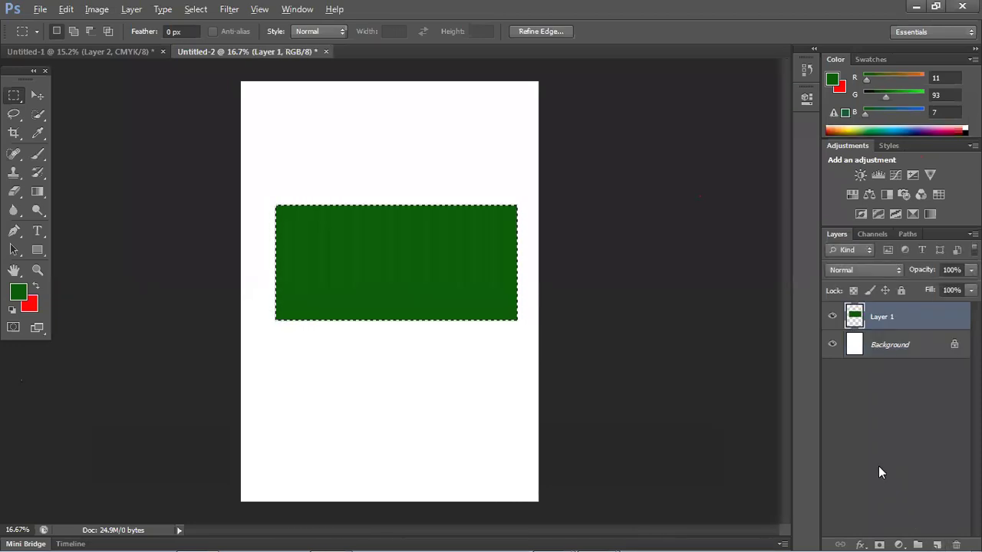
key(ctrl+BackSpace)
key(ctrl+BackSpace)
key(alt+BackSpace)
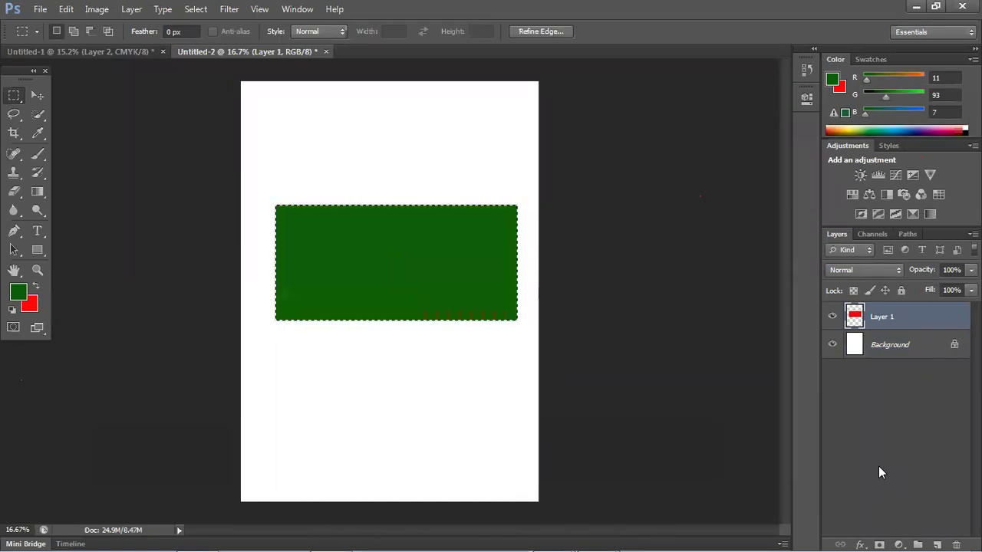
key(ctrl+BackSpace)
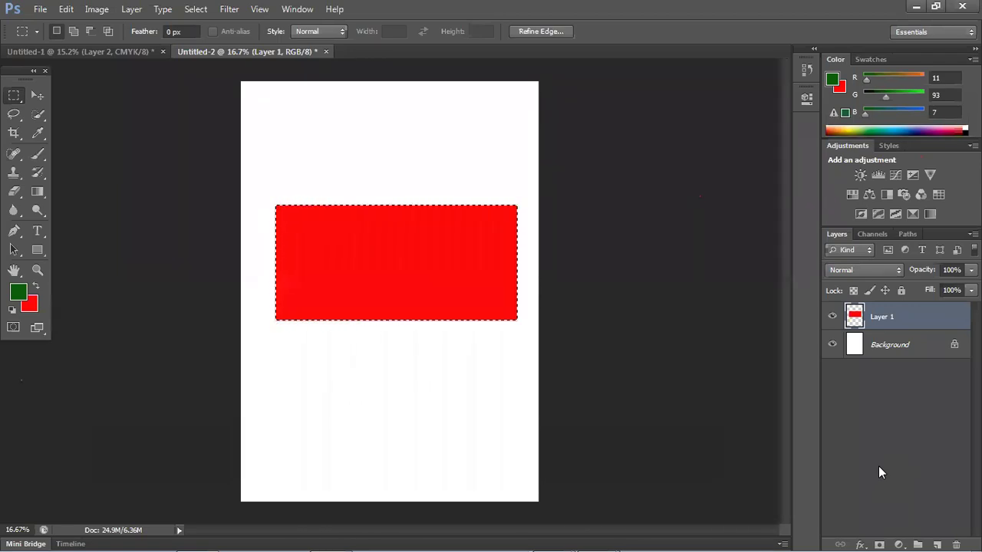
- Switch to the keyboard picture in Firefox to look at the fill shortcut keys, and return to Photoshop
mouse_move(651, 549)
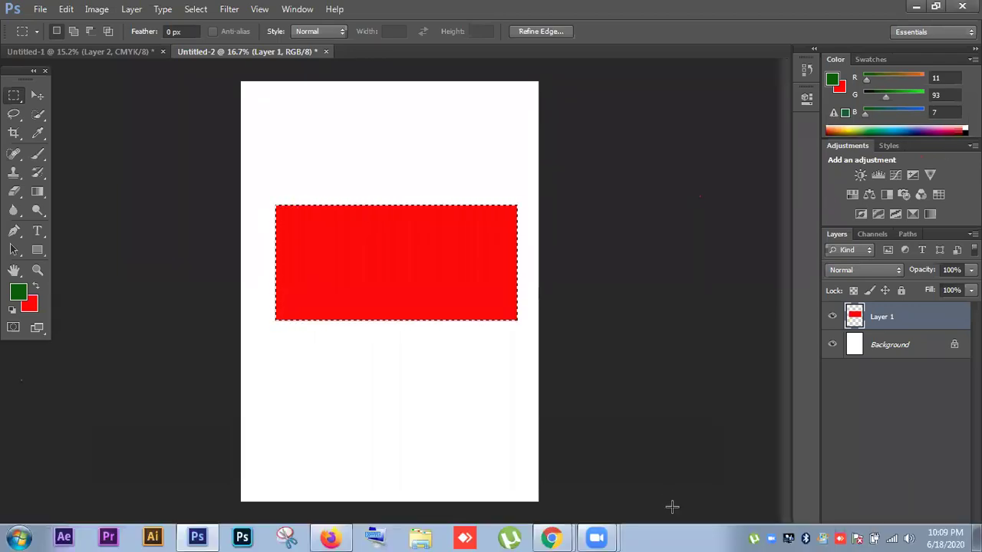
click(330, 538)
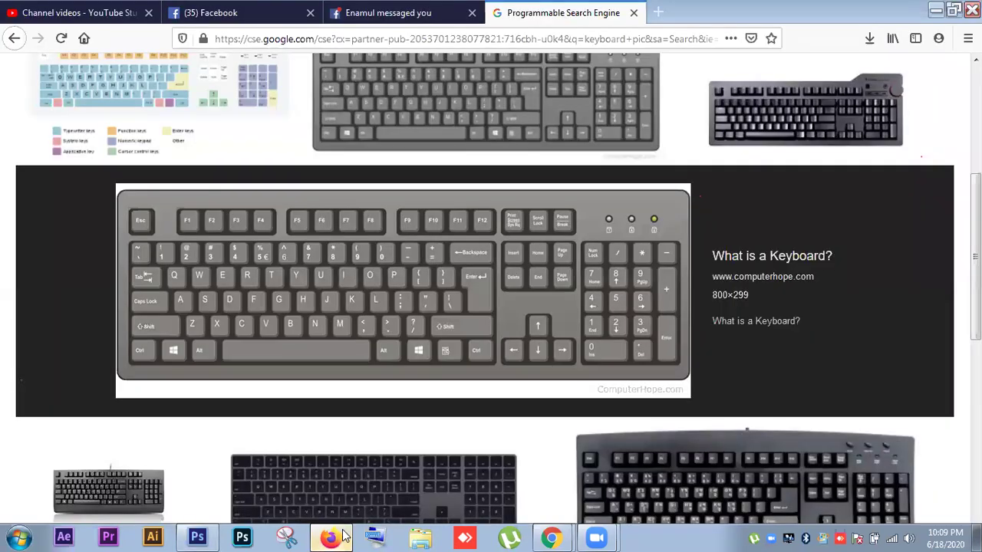
click(936, 14)
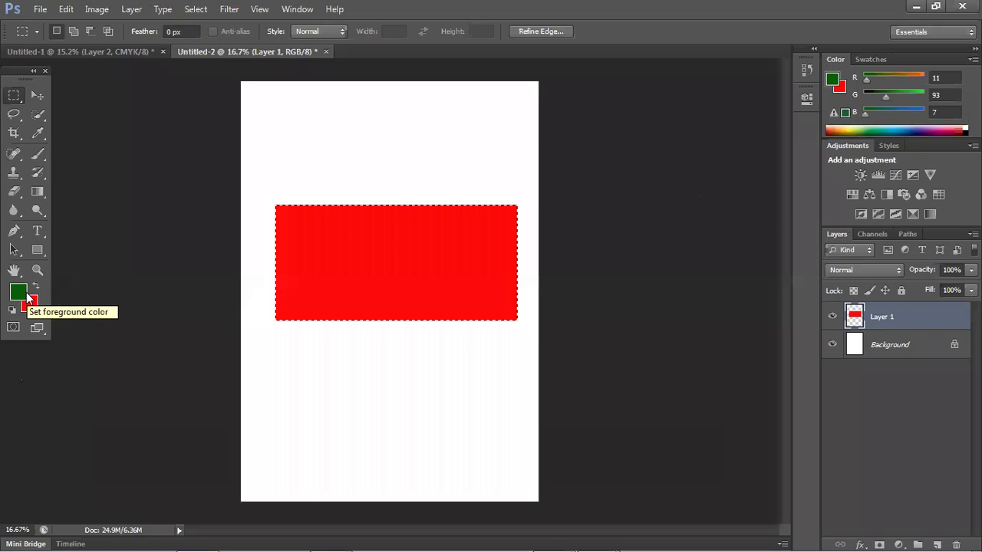
mouse_move(305, 535)
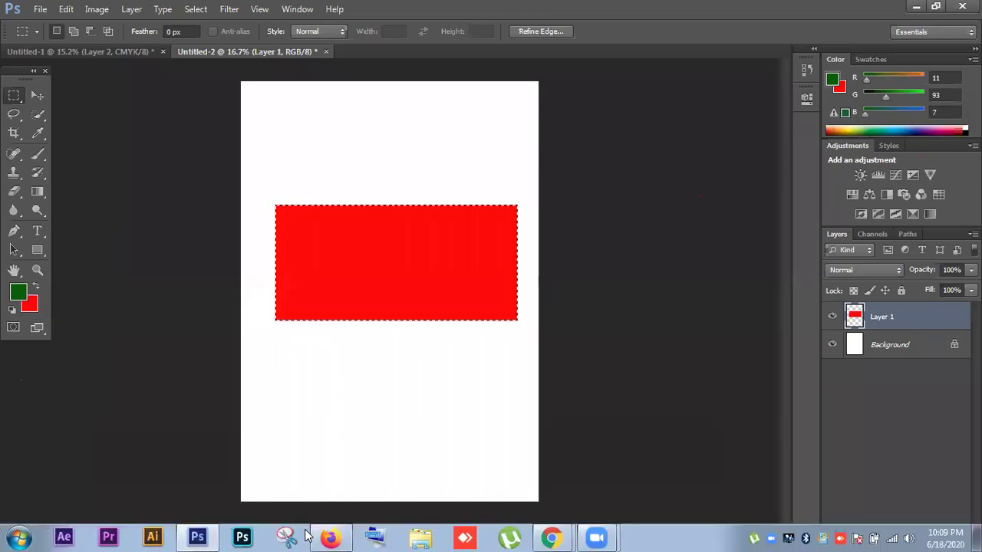
click(330, 537)
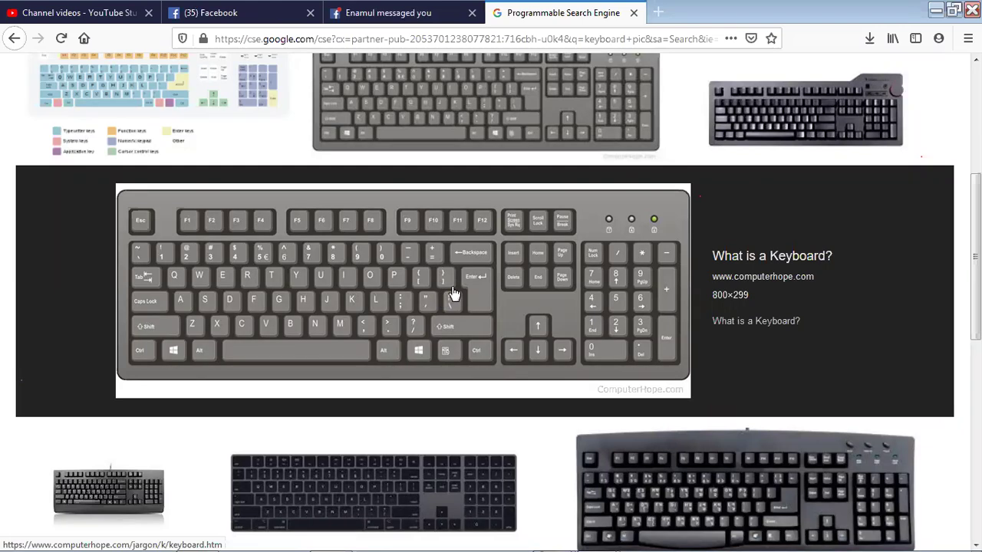
click(936, 9)
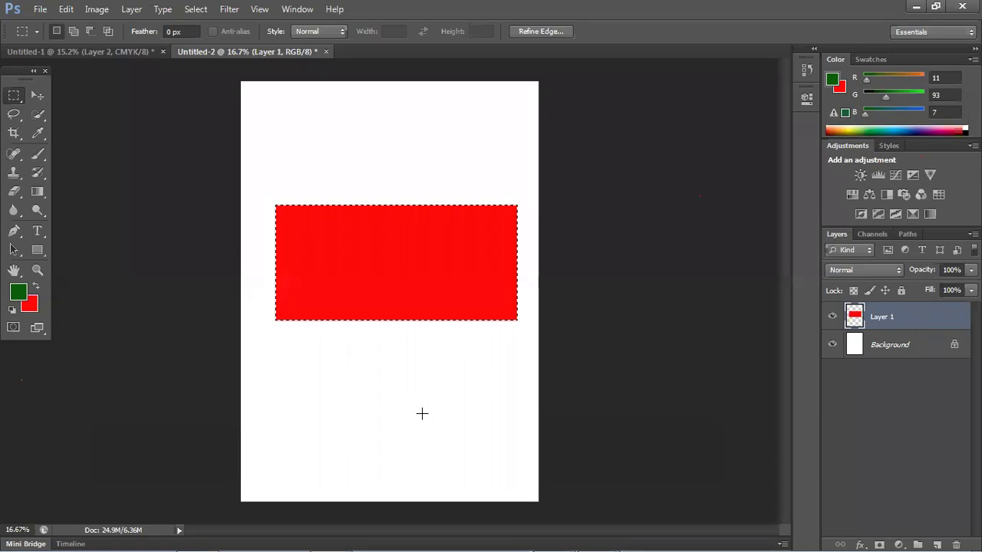
- Toggle the visibility of Layer 1 off and on repeatedly, leaving the red rectangle shown
click(832, 319)
click(832, 318)
click(832, 318)
click(832, 318)
click(833, 319)
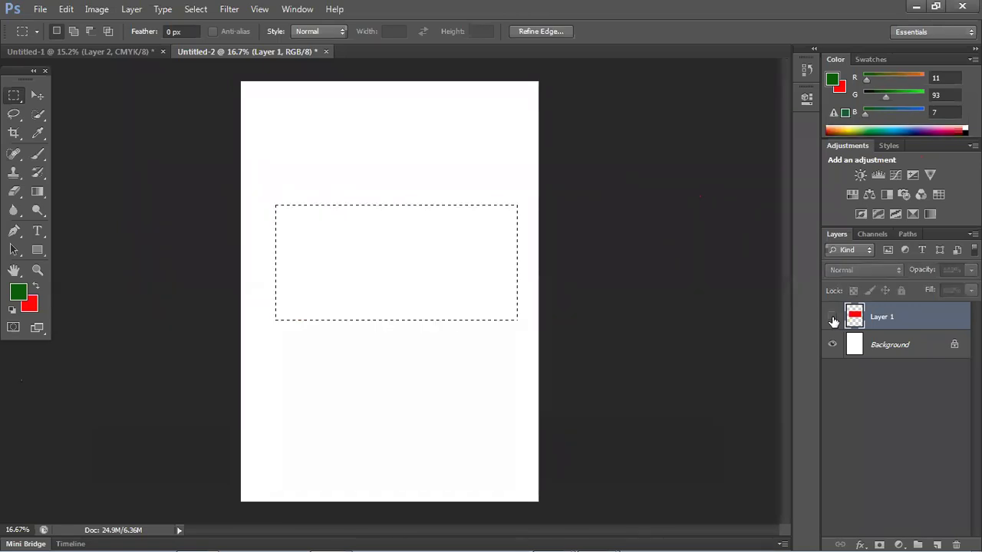
click(832, 319)
click(833, 319)
click(833, 318)
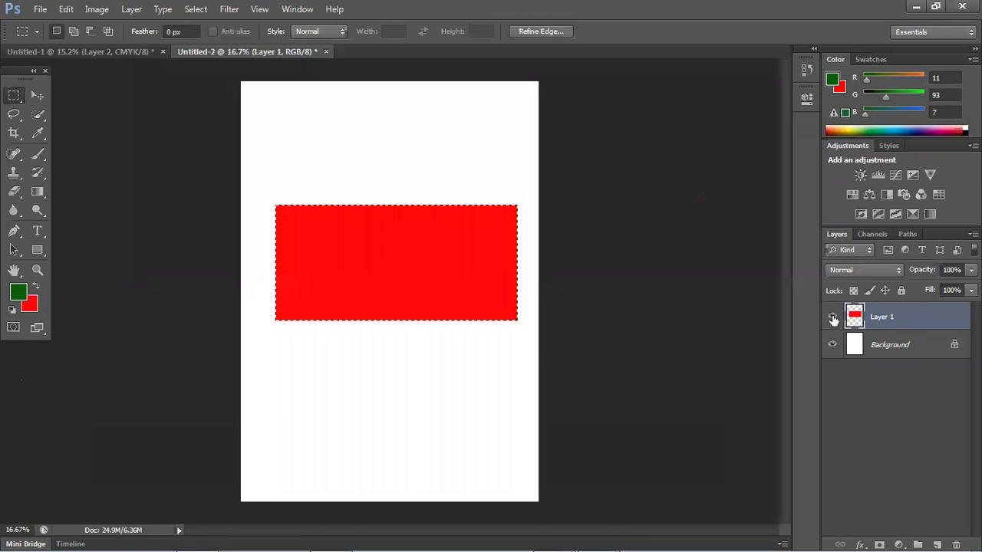
click(833, 319)
click(832, 318)
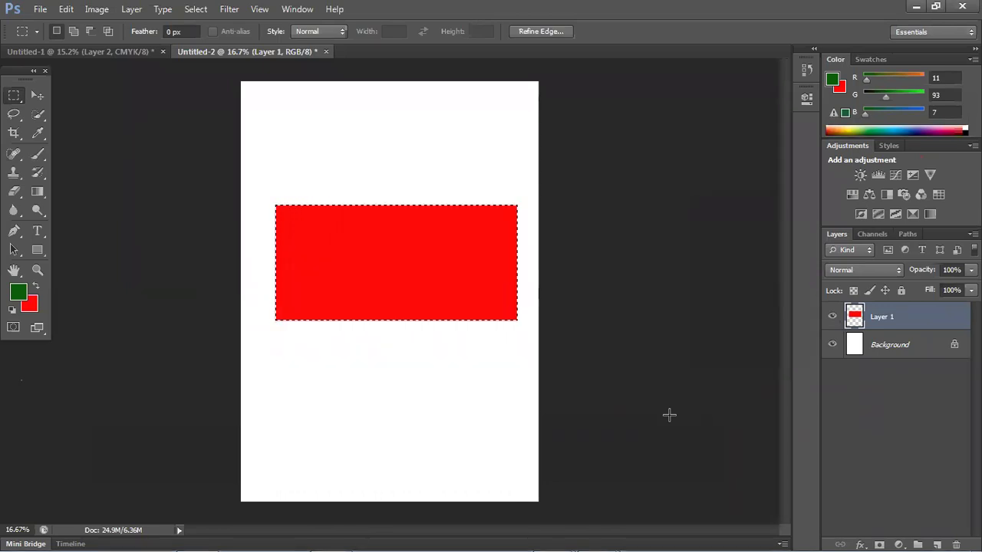
- Add a new layer, hide it, and try to fill a tall rectangular marquee across the red rectangle with the foreground color
click(938, 537)
click(832, 316)
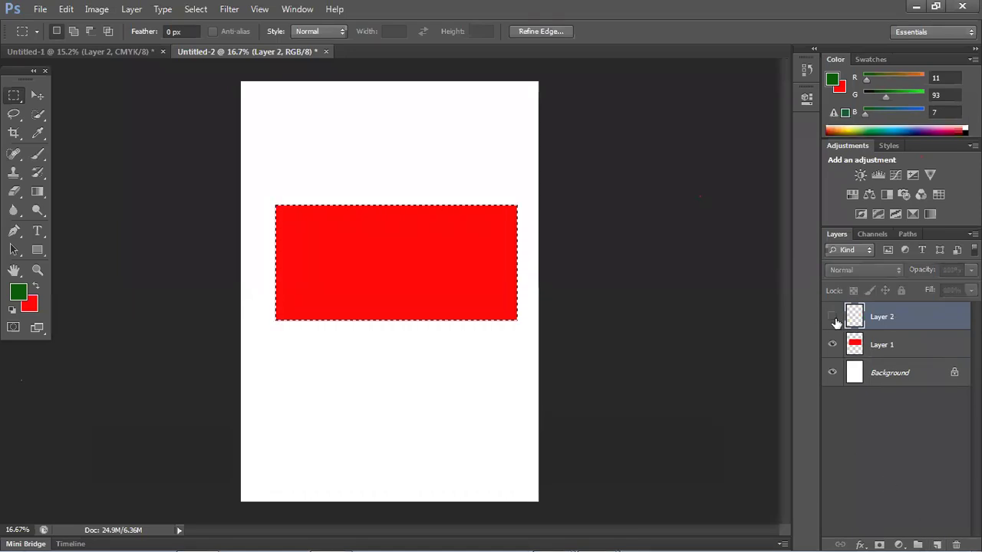
drag(336, 151, 452, 420)
key(alt+BackSpace)
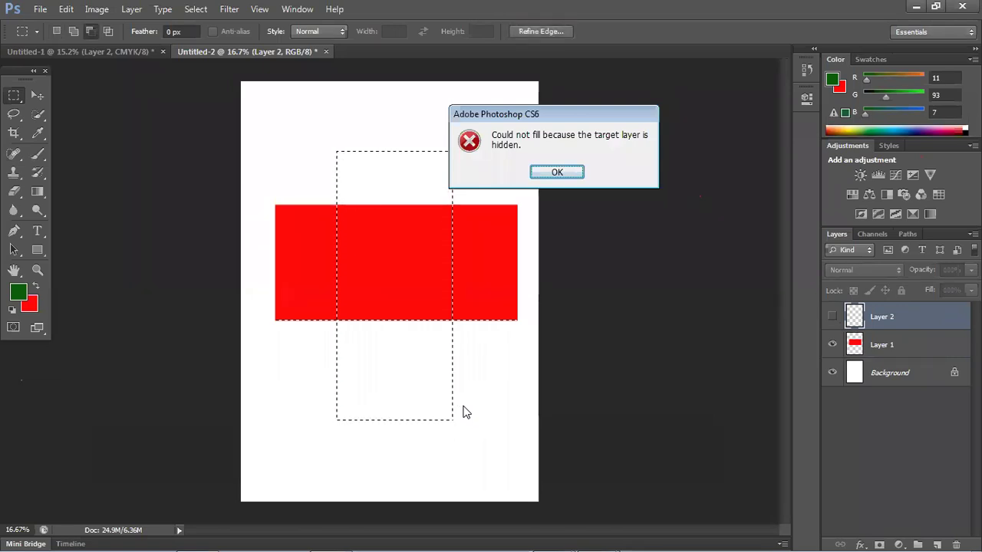
click(551, 179)
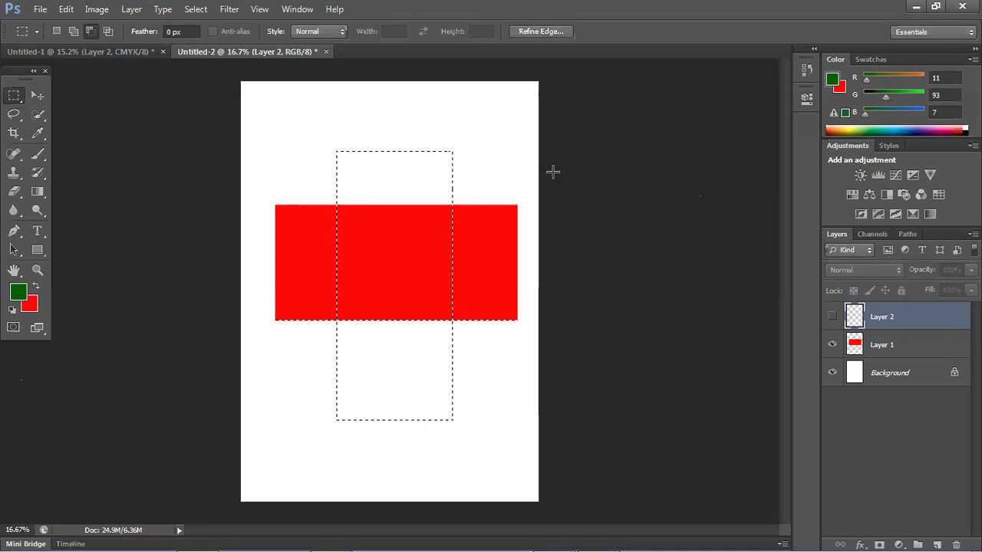
- Show Layer 2 again, fill the tall selection with the green foreground color, and deselect
click(831, 318)
key(alt+BackSpace)
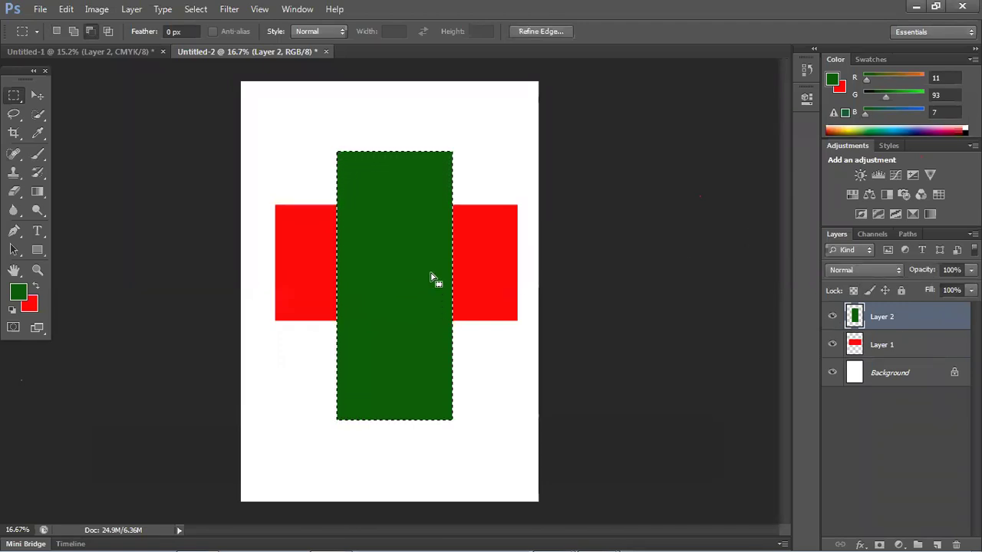
key(alt)
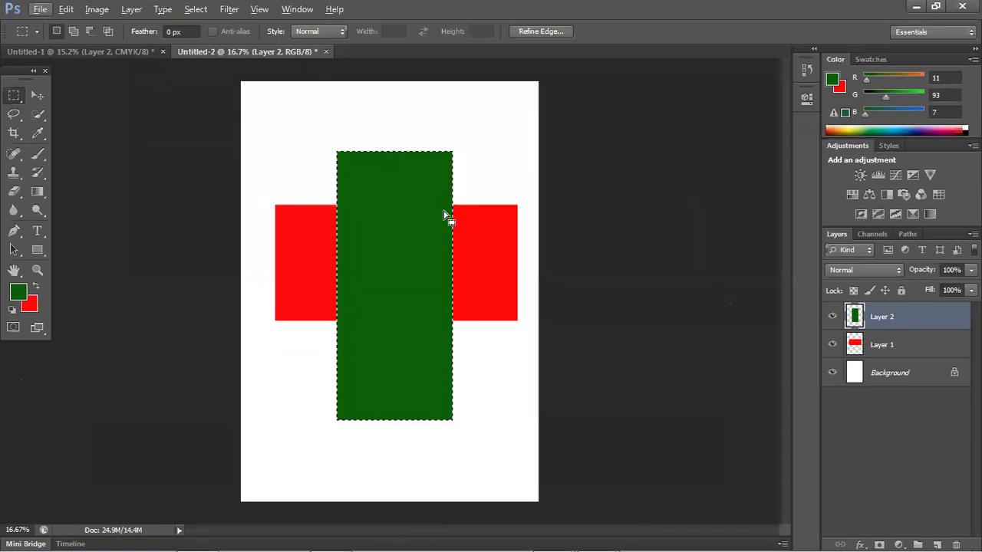
key(ctrl+d)
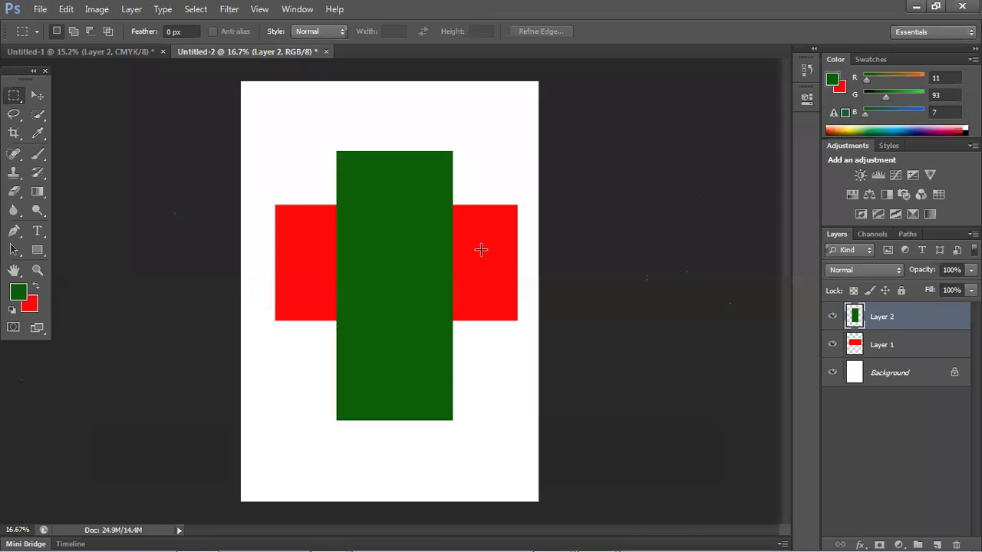
- Delete the green and red rectangle layers and add a new empty layer
key(Delete)
key(Delete)
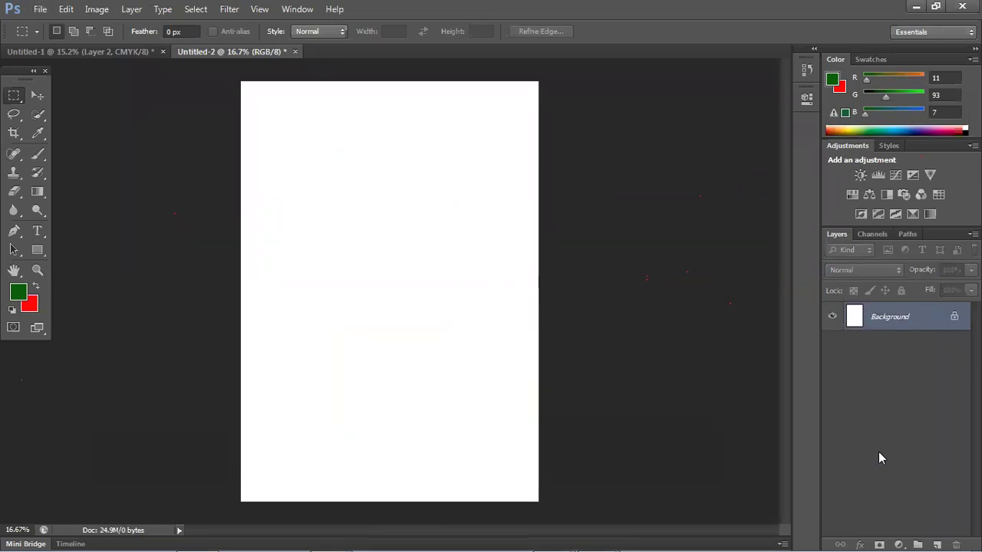
click(937, 544)
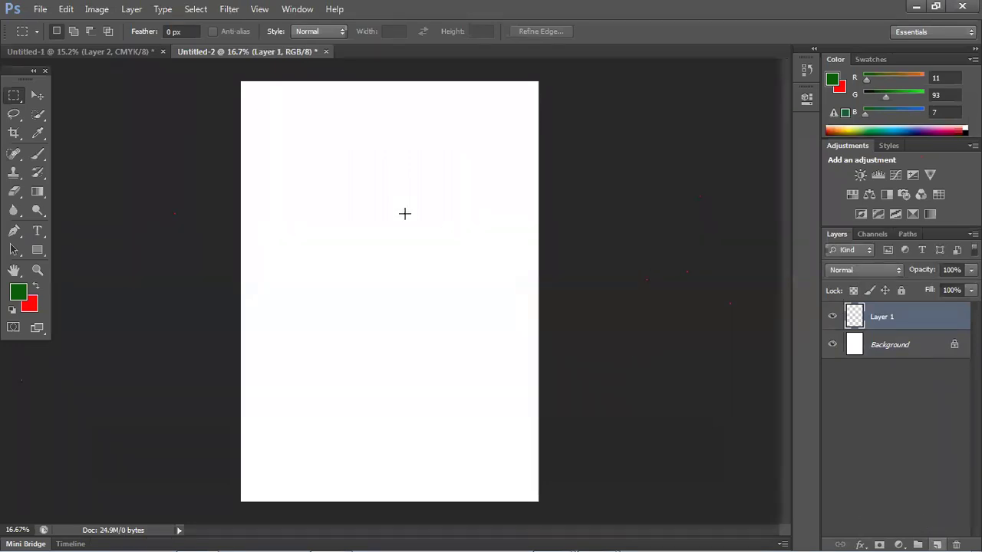
- Fill a large, nearly square marquee above the page's middle with the green foreground color, and undo the fill and selection
drag(279, 169, 444, 301)
drag(470, 330, 484, 356)
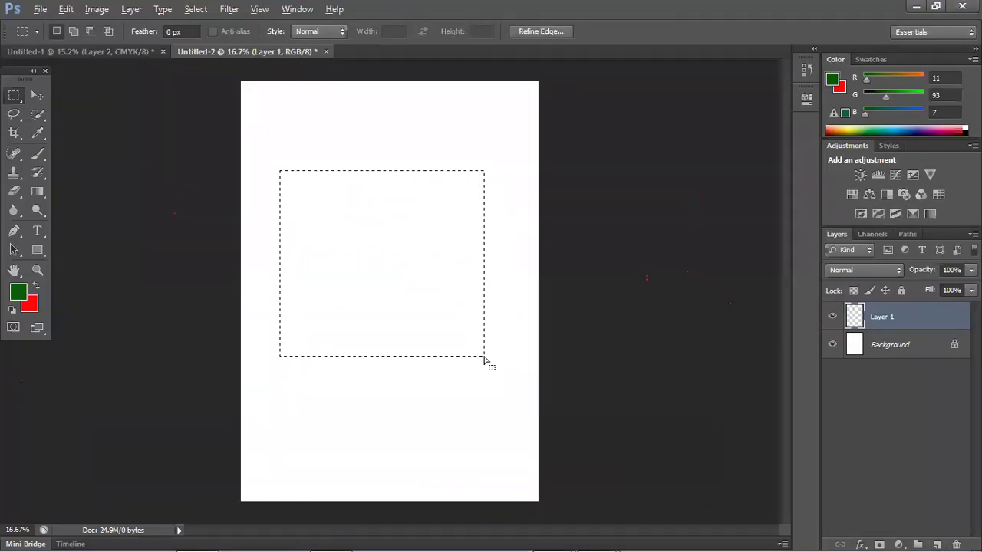
key(alt+BackSpace)
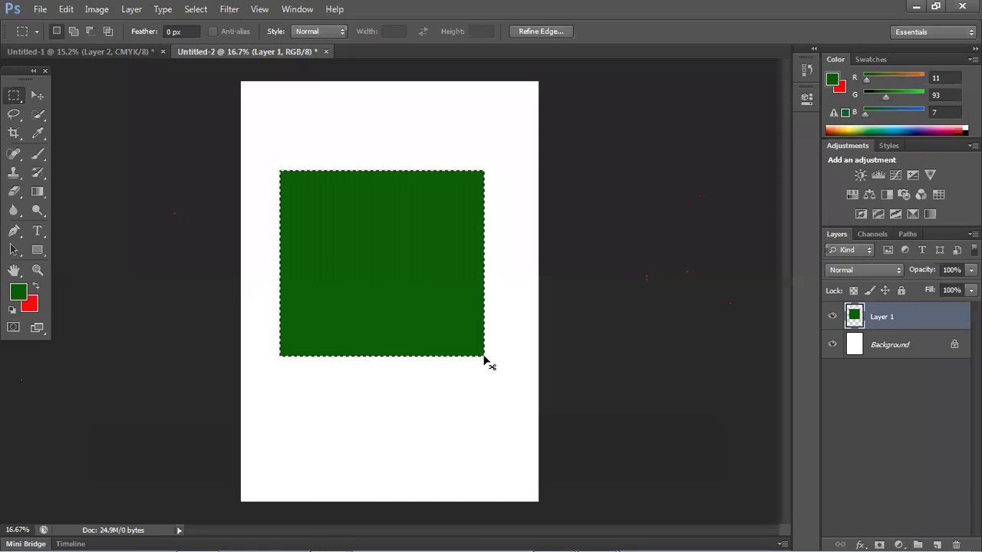
key(ctrl+z)
drag(281, 356, 484, 356)
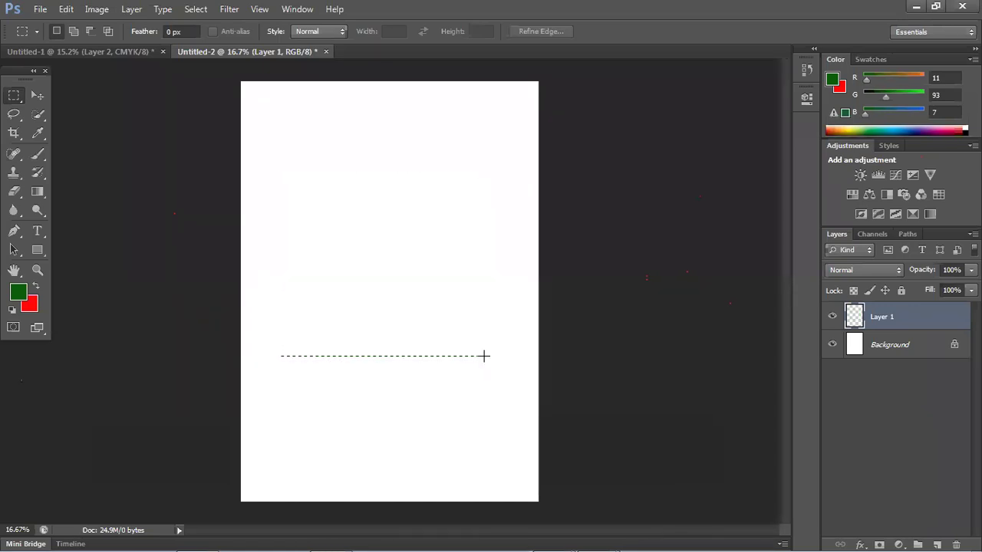
- Fill the whole of Layer 1 with the green foreground color and a new layer above it with the red background color
scroll(474, 337, down, 1)
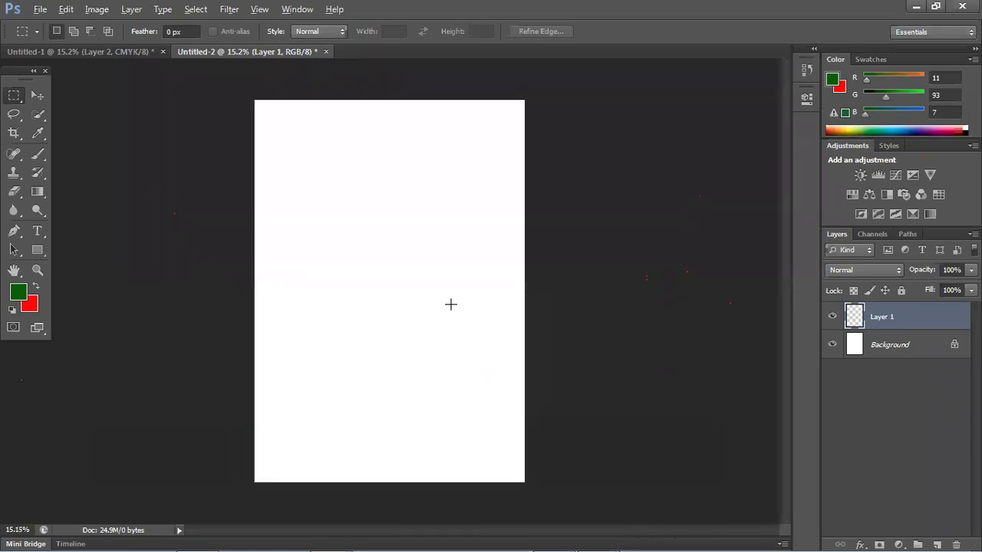
key(alt+BackSpace)
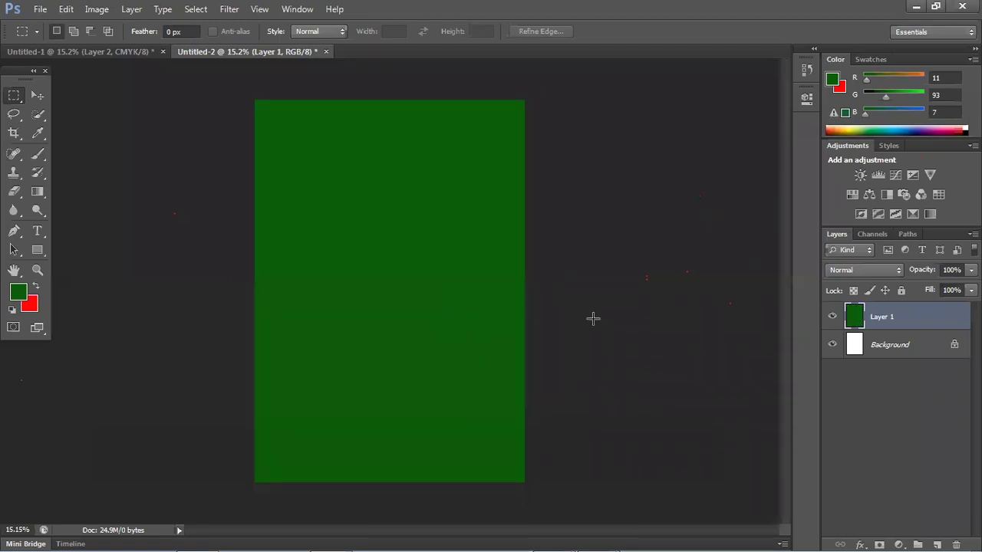
click(936, 543)
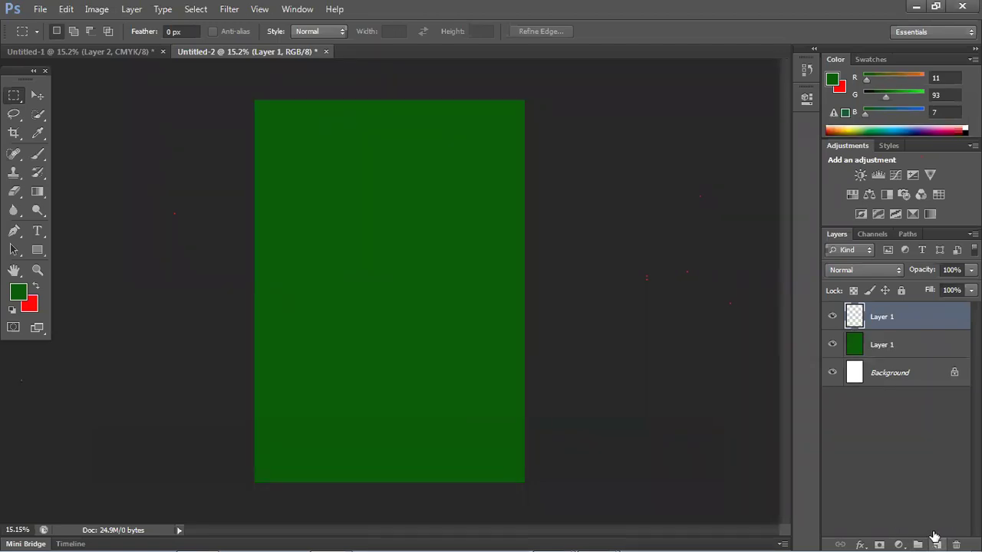
key(ctrl+BackSpace)
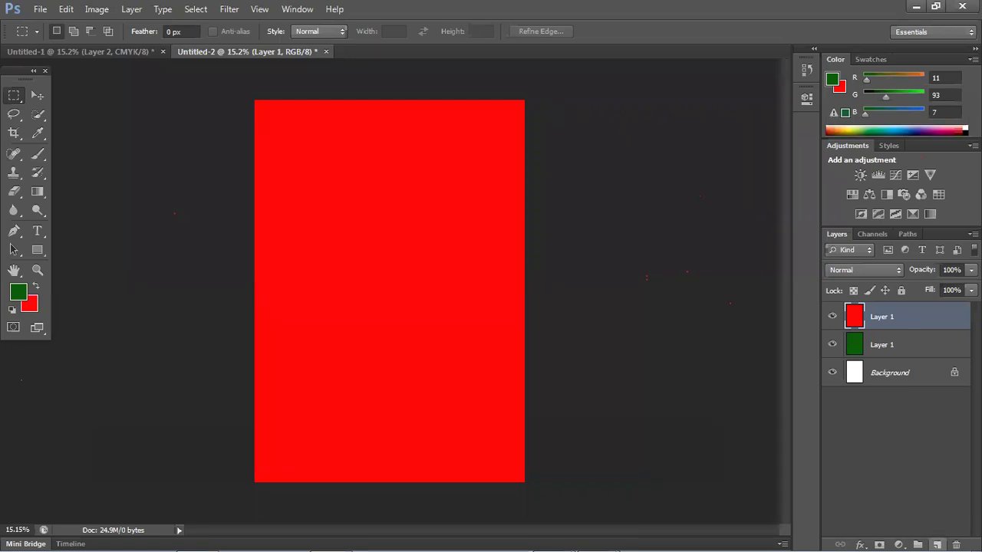
- Move the red layer down and left and the green layer down and right with the Move tool, and delete both layers
click(36, 95)
drag(313, 217, 246, 351)
drag(395, 138, 426, 202)
key(Delete)
click(422, 330)
key(Delete)
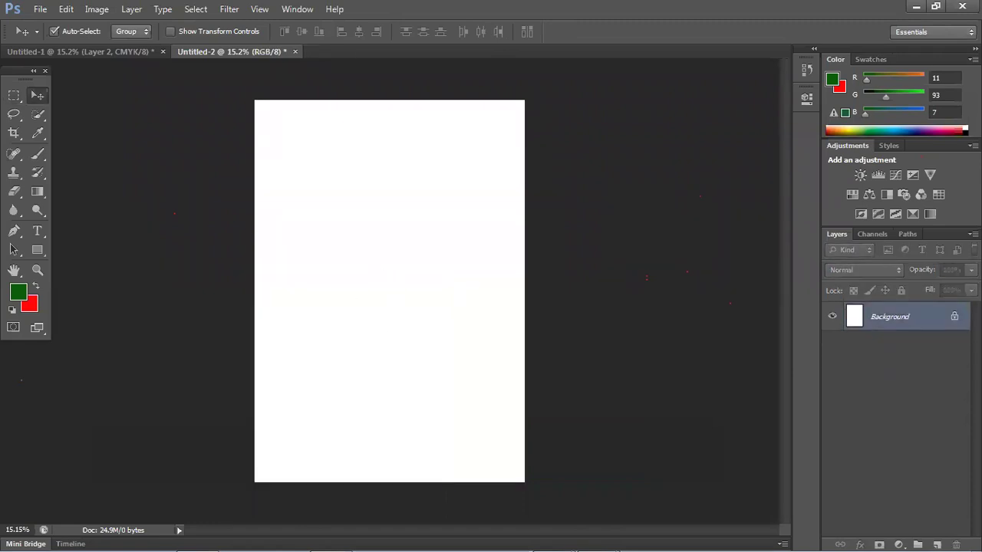
- Add a new layer and draw a wide rectangular marquee selection above the page's middle, redrawing it until it fits
click(937, 542)
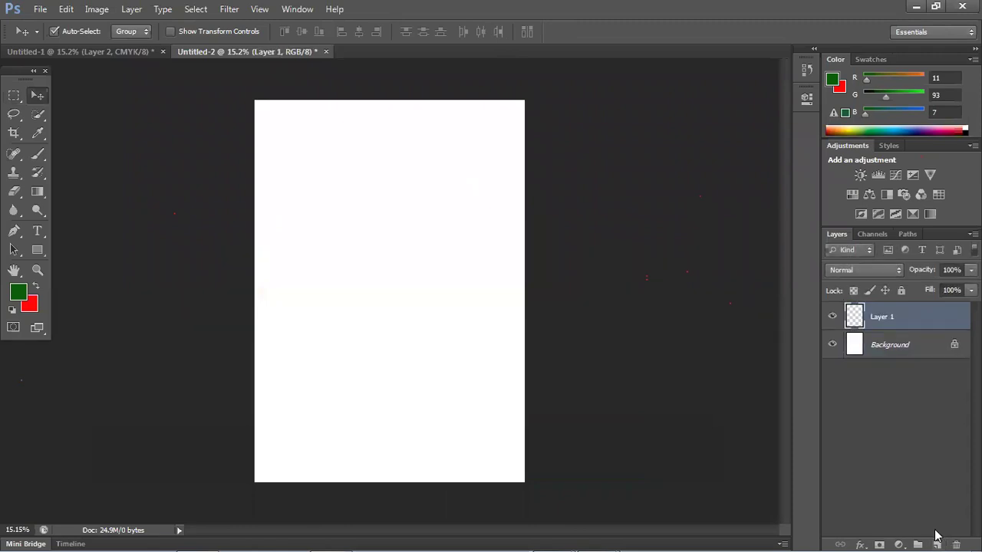
click(15, 97)
click(54, 97)
drag(298, 202, 502, 301)
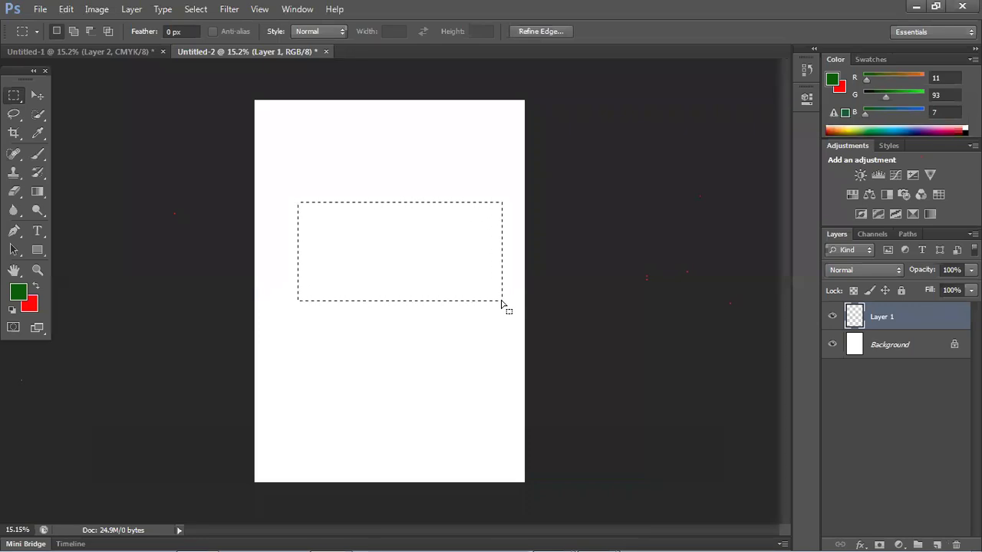
click(482, 353)
drag(288, 178, 502, 309)
click(475, 326)
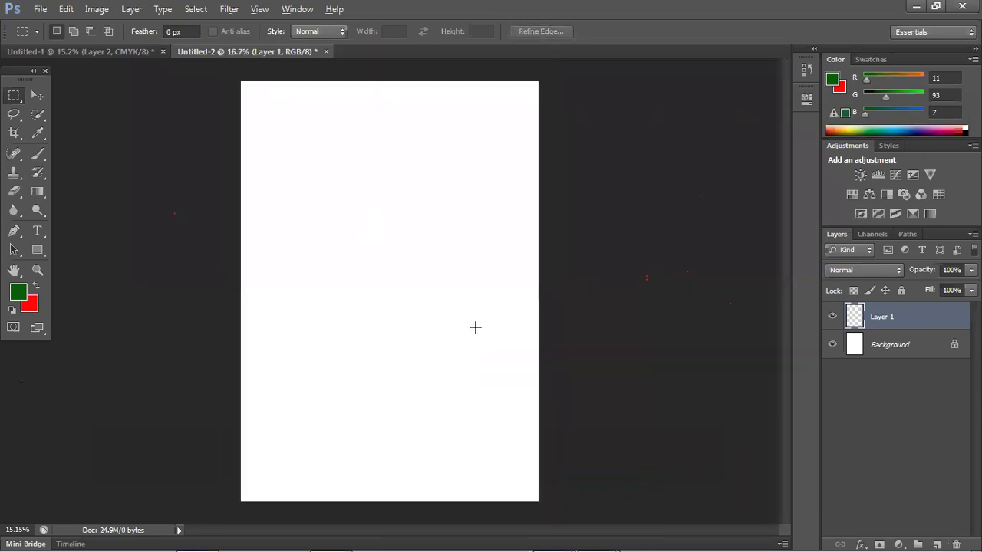
drag(292, 191, 500, 305)
click(500, 305)
key(ctrl+z)
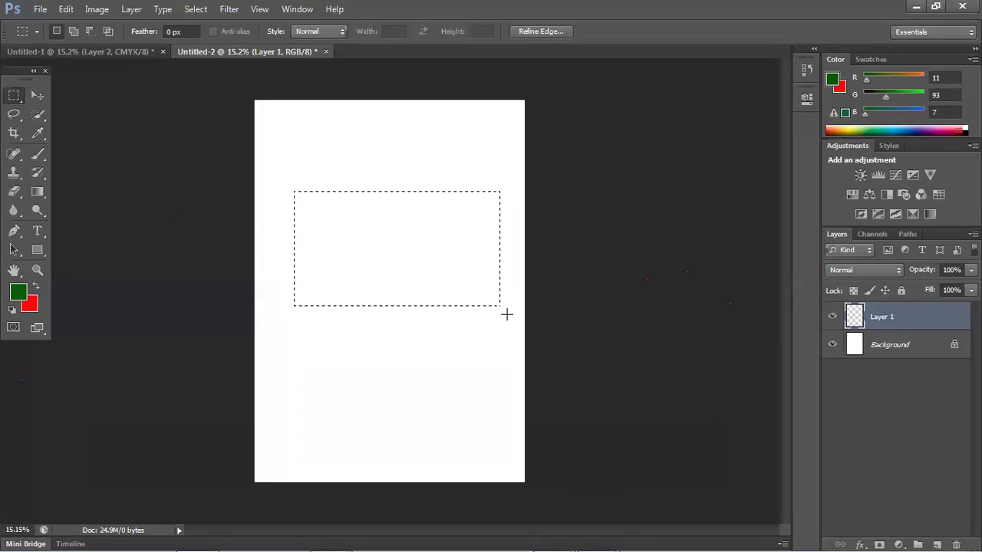
- Fill the wide selection on Layer 1 with the green foreground color and deselect
key(alt+BackSpace)
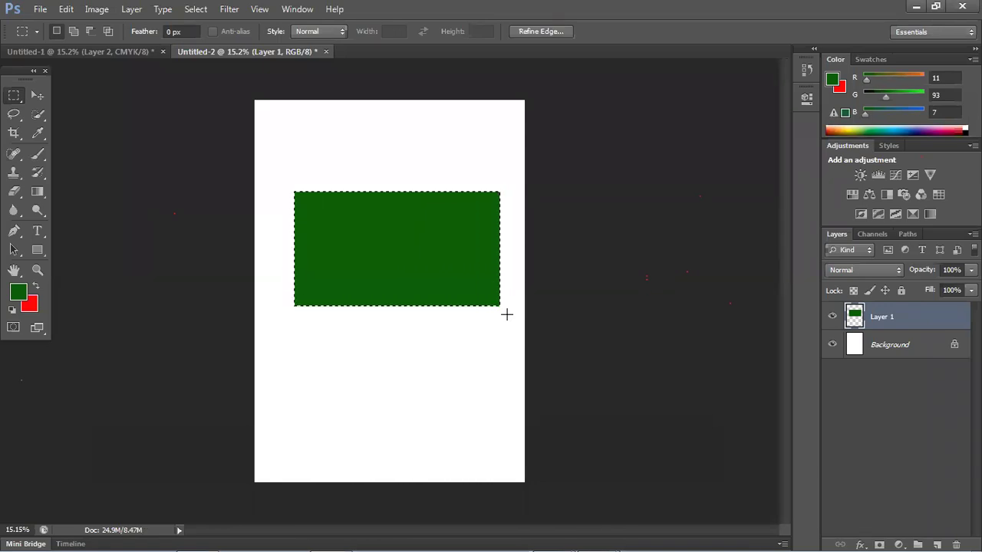
key(ctrl+d)
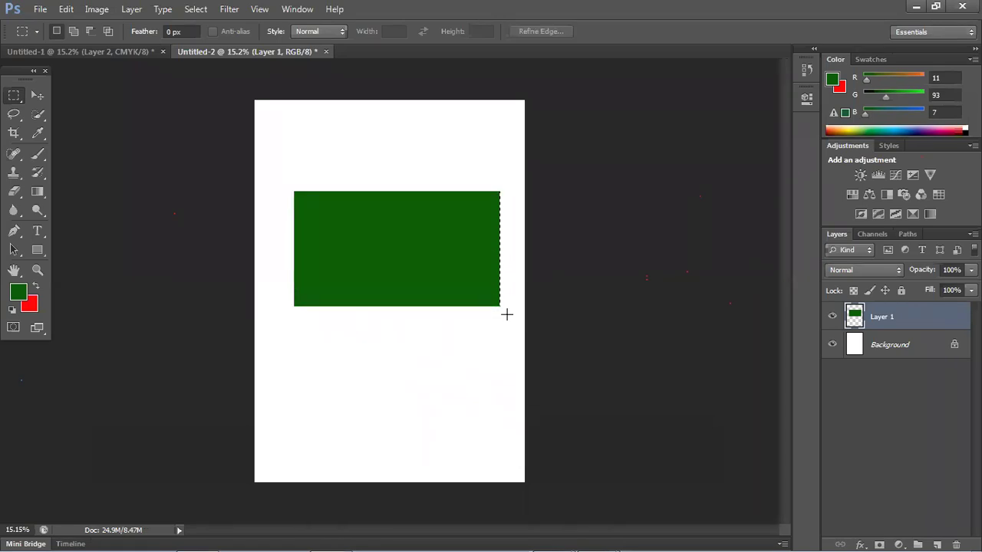
key(ctrl+plus)
- Switch to Graphic-Design-Outline.pdf in Chrome to review the Class 1 shortcut list, and return to Photoshop
mouse_move(543, 537)
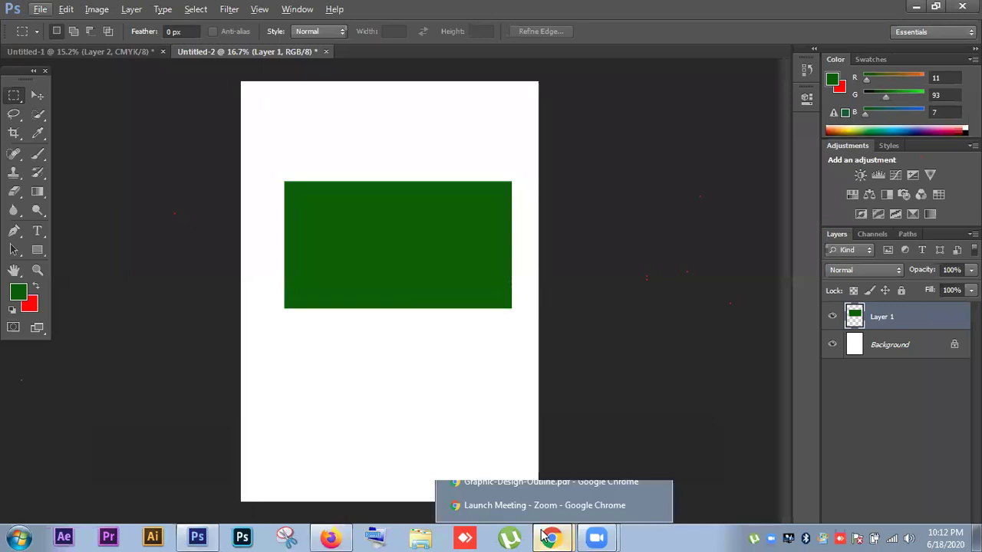
click(456, 483)
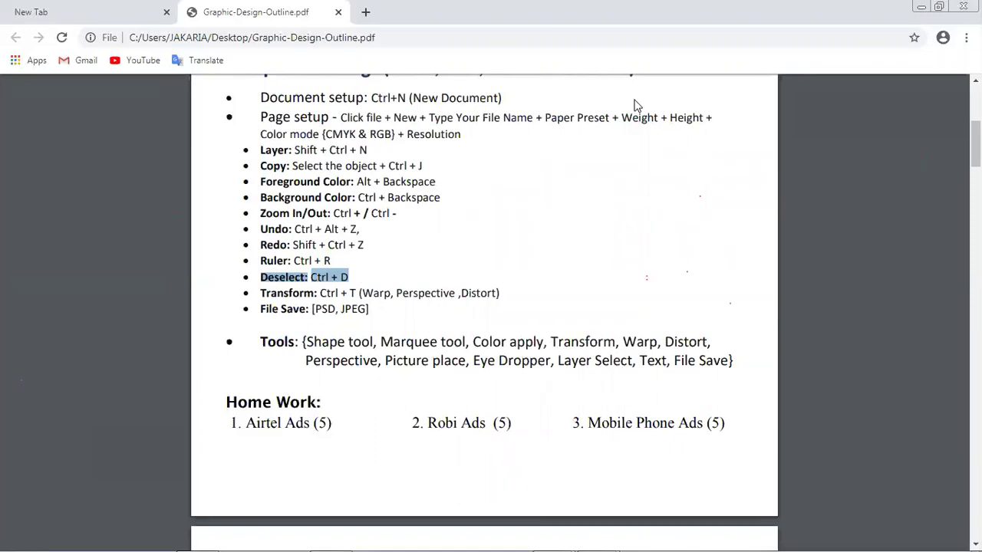
click(922, 6)
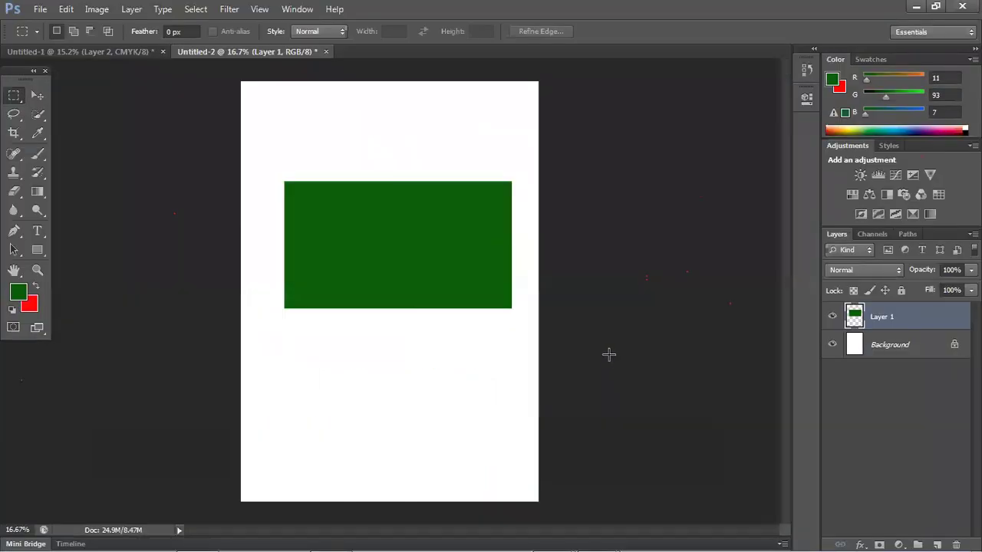
- Shift the green rectangle slightly to the right with the Move tool
mouse_move(468, 247)
mouse_down()
mouse_move(454, 250)
mouse_move(476, 259)
mouse_move(480, 290)
mouse_move(474, 248)
mouse_up()
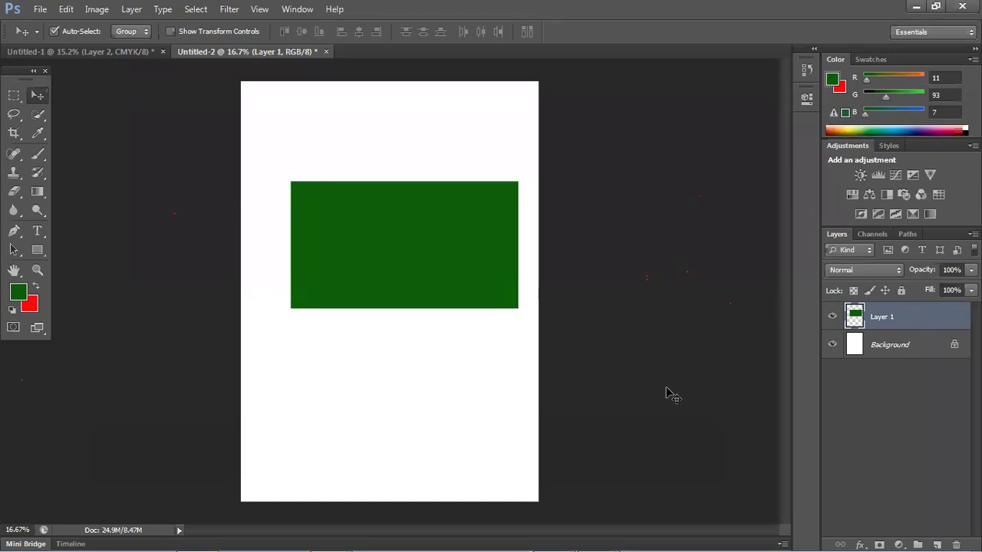
- Replace the green rectangle with a taller marquee rectangle on a new layer, filled with the green foreground color and deselected
key(Delete)
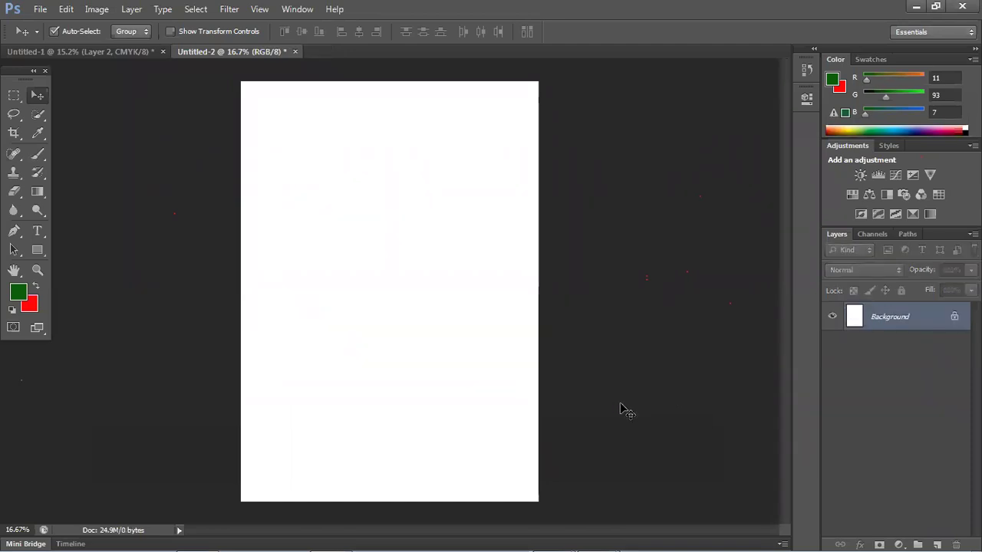
click(936, 544)
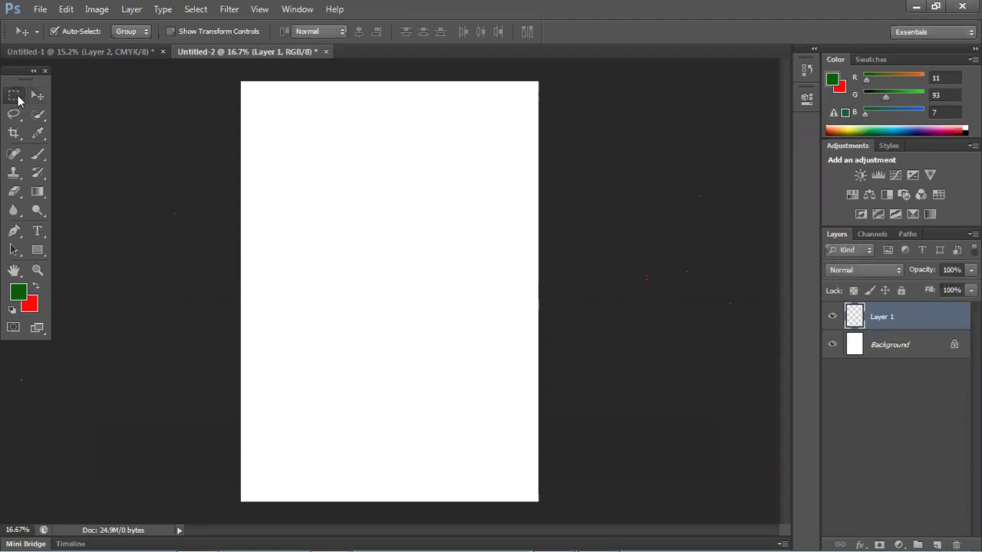
click(17, 99)
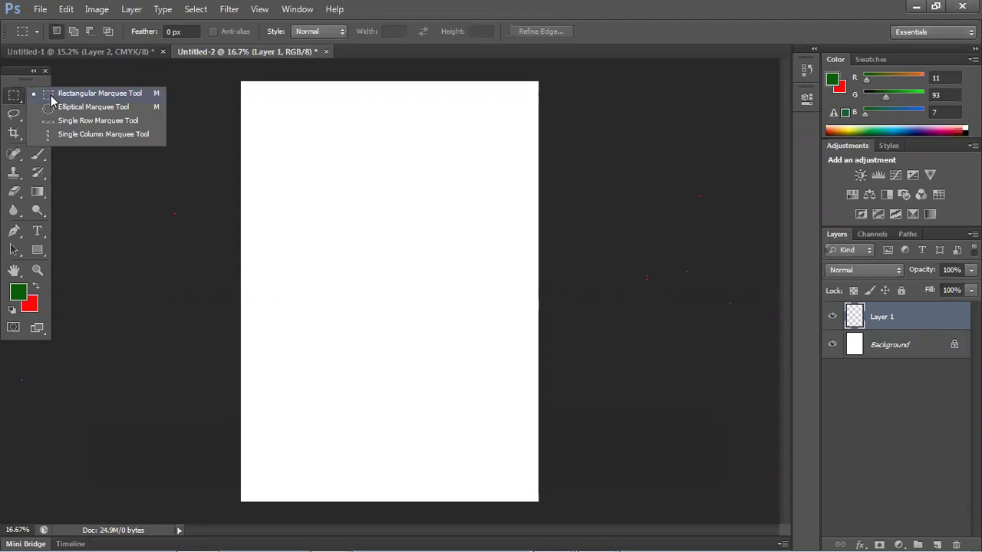
click(52, 96)
drag(271, 155, 499, 325)
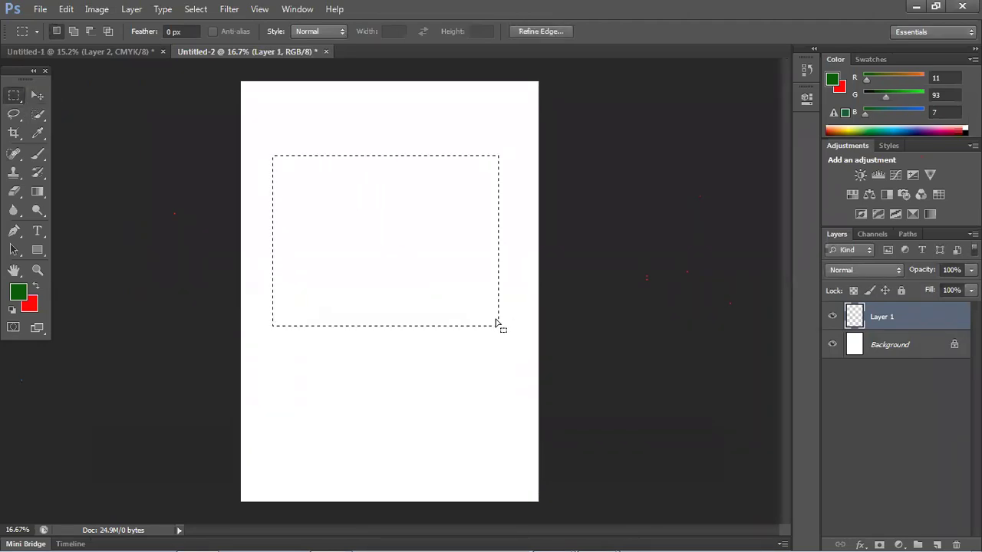
key(alt+BackSpace)
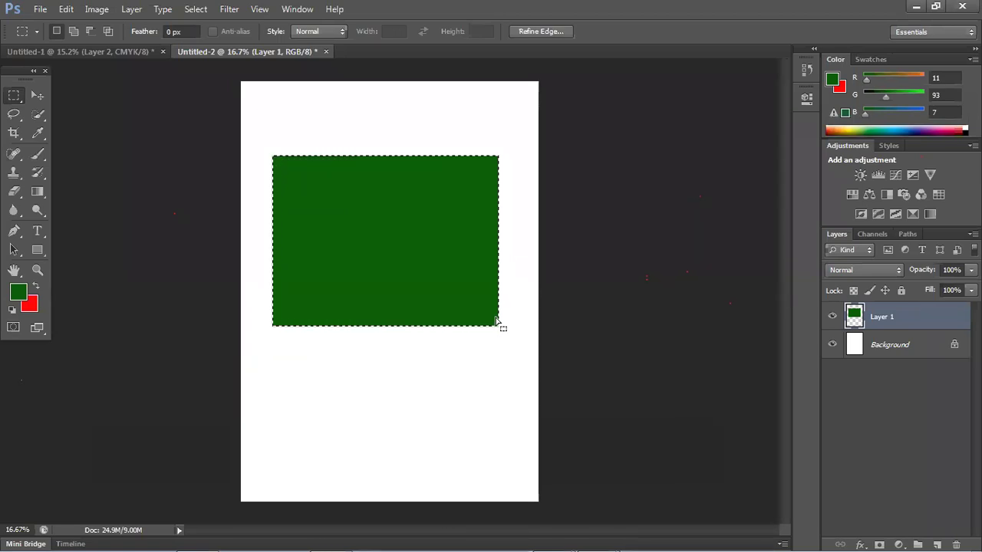
key(ctrl+d)
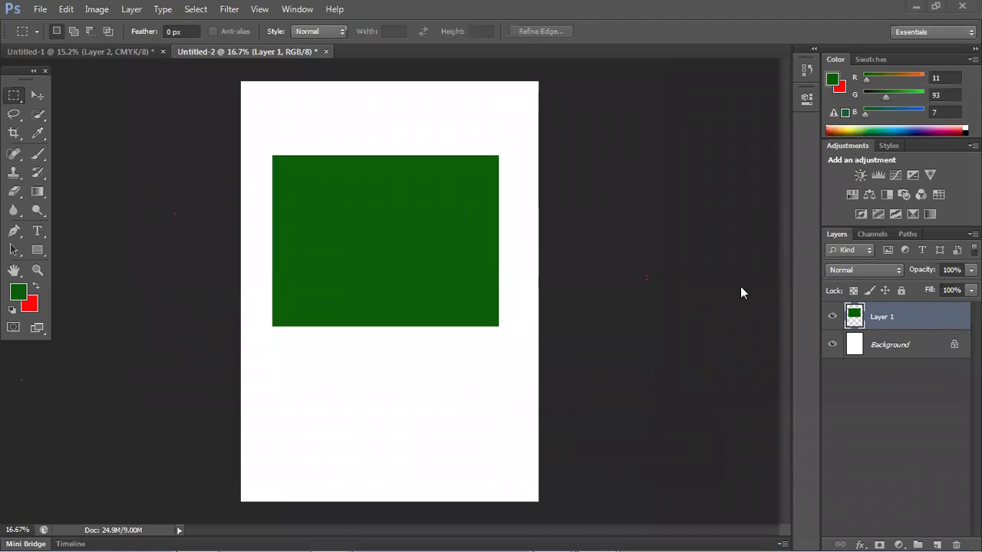
- Move the green rectangle slightly down with the Move tool and delete its layer
click(38, 96)
drag(392, 265, 397, 313)
key(Delete)
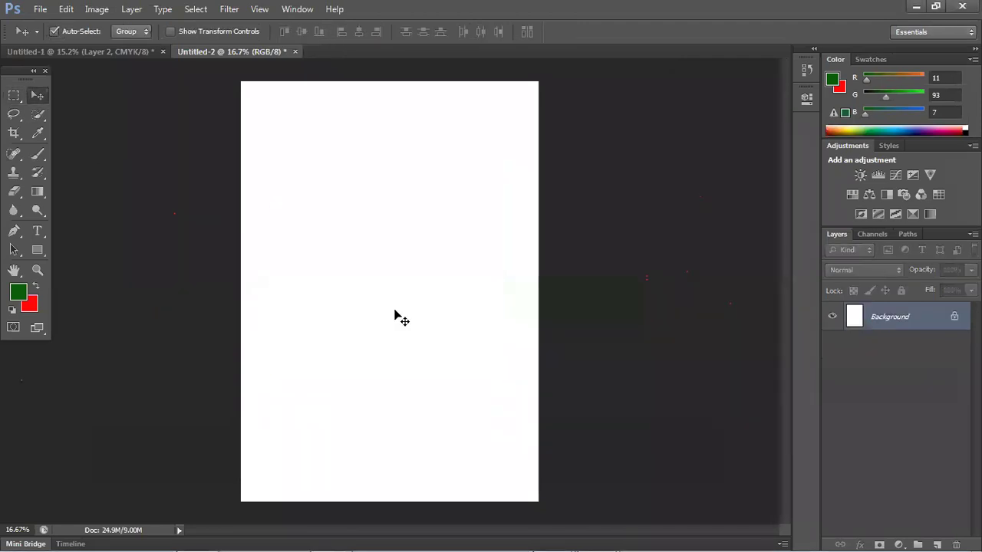
- Add a new layer, fill a wide rectangular marquee across the page with the green foreground color, and deselect
click(936, 544)
key(m)
drag(261, 207, 516, 331)
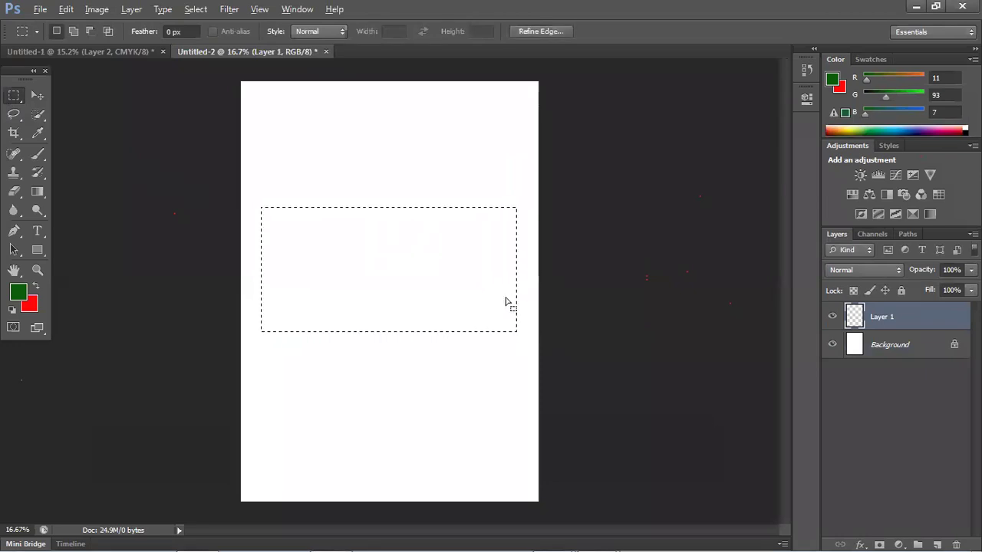
key(alt+BackSpace)
key(ctrl+d)
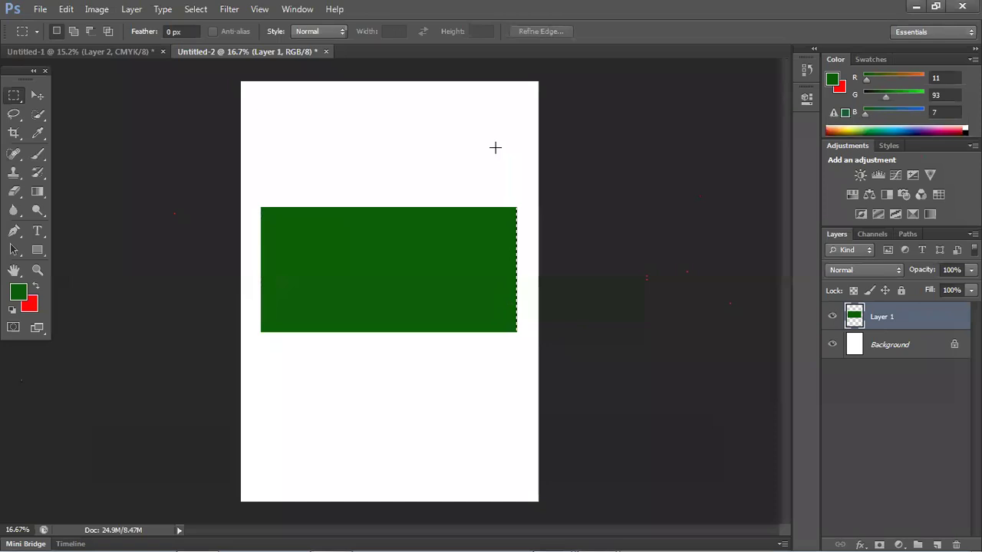
- Add another layer, fill a tall rectangular marquee crossing the green rectangle with the red background color, and deselect
scroll(499, 154, up, 1)
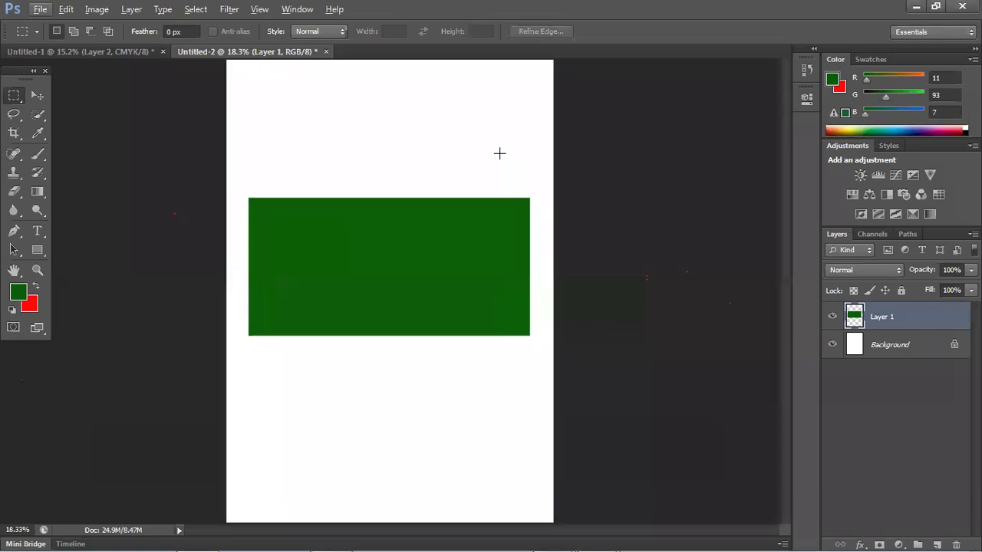
click(937, 544)
drag(333, 142, 464, 414)
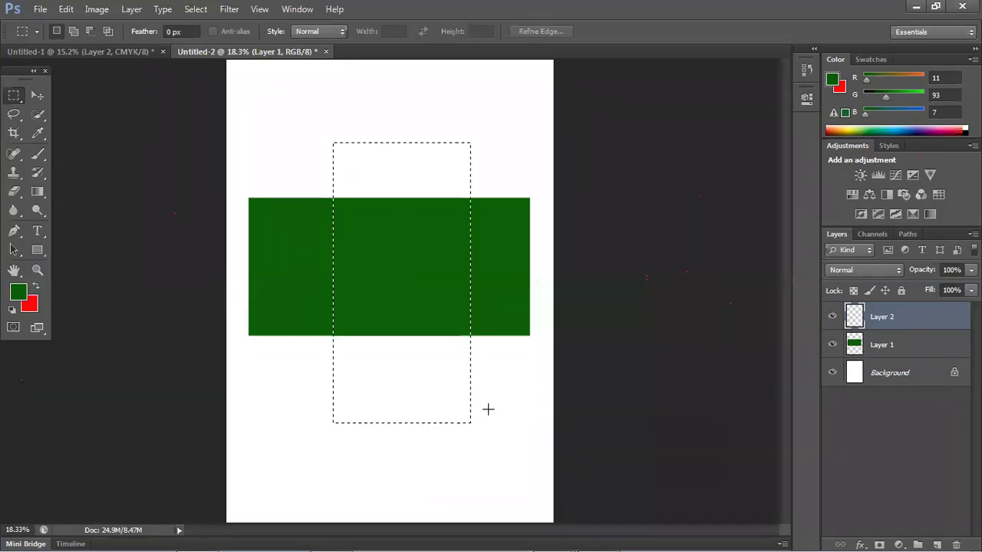
key(ctrl+BackSpace)
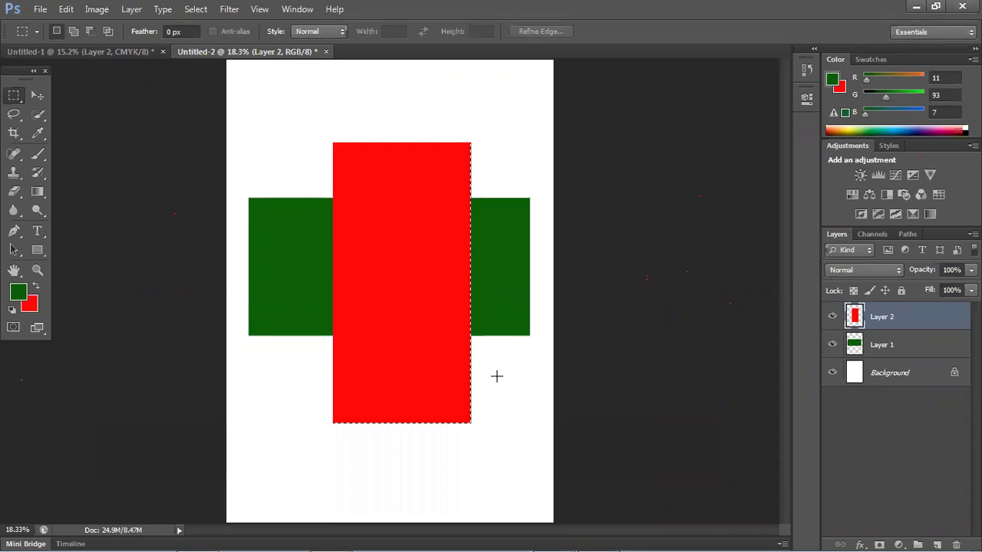
key(ctrl+d)
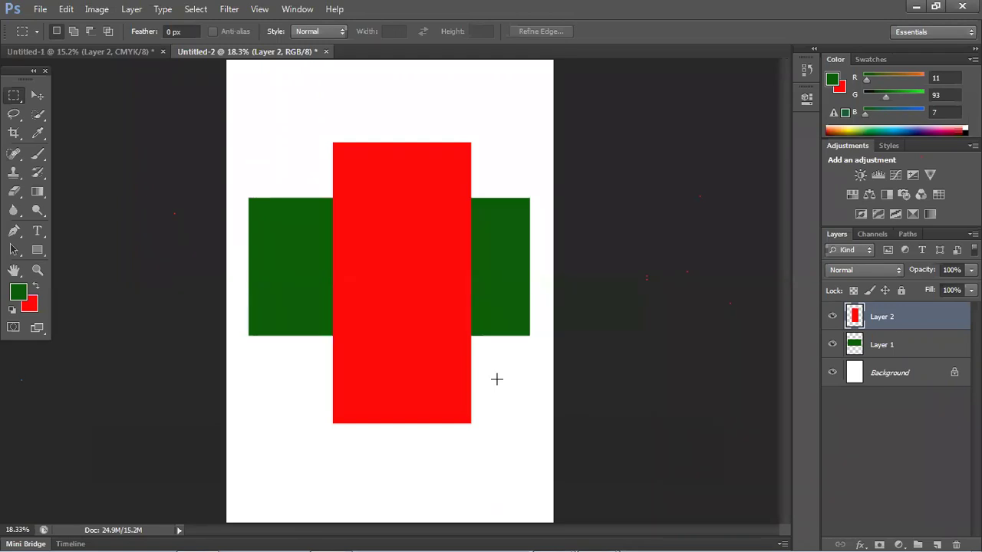
key(alt)
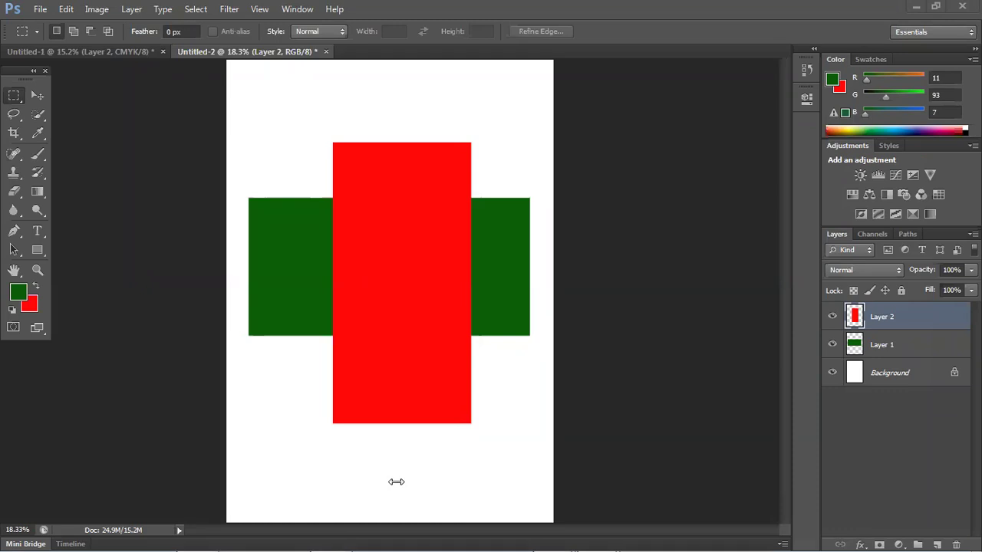
- Dock the floating Tools panel to the edge of the workspace in its two-column layout
click(33, 71)
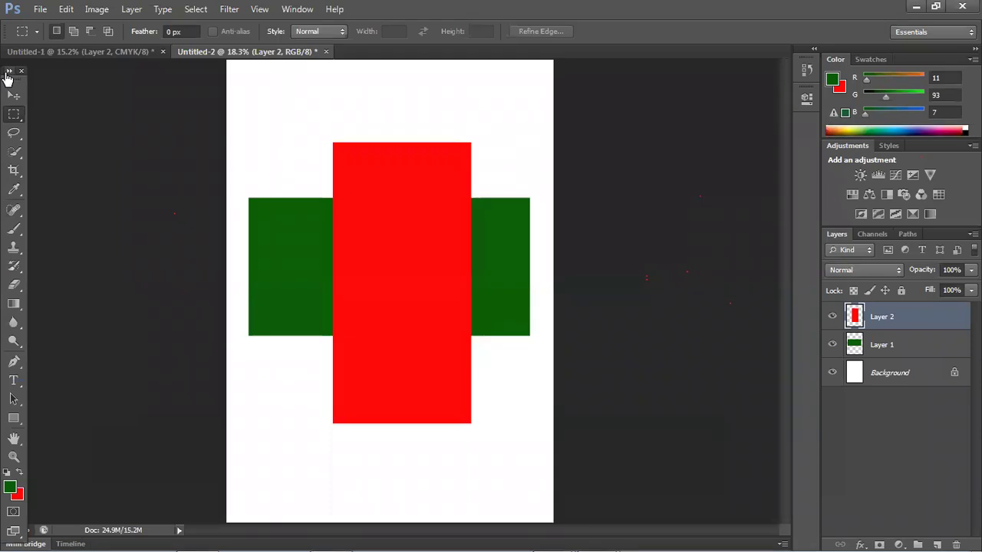
click(8, 74)
drag(9, 75, 15, 73)
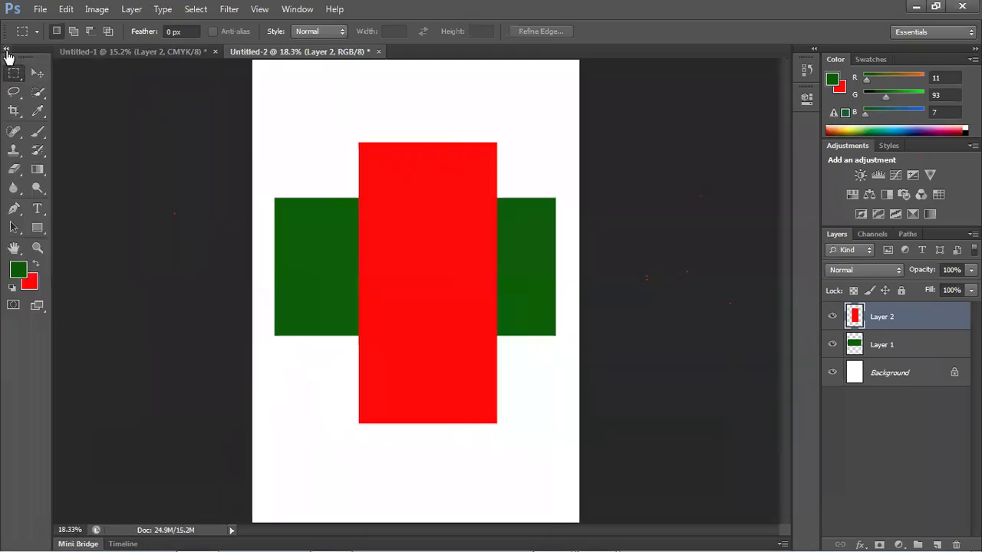
- Toggle the docked Tools panel repeatedly between its single-column and two-column layouts
click(7, 50)
click(7, 50)
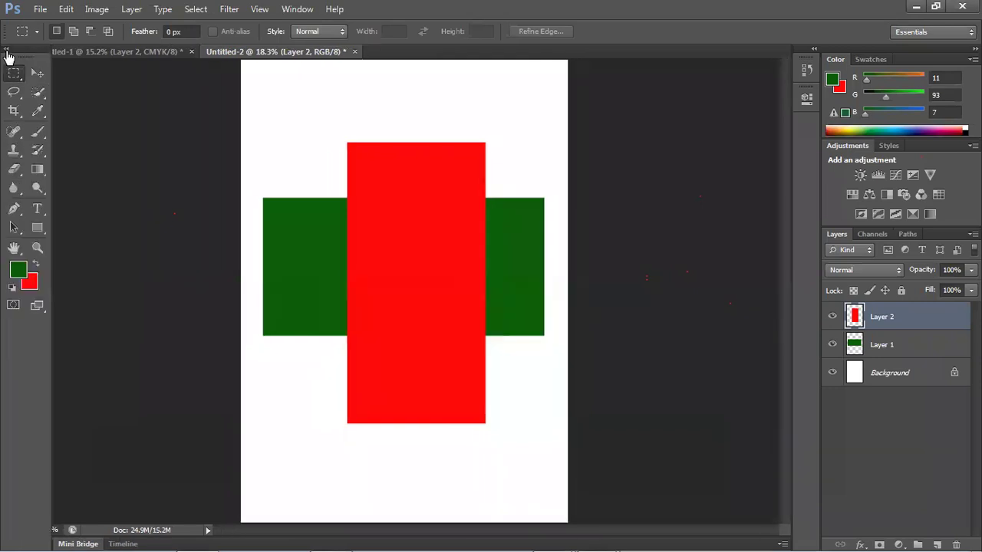
click(7, 50)
click(6, 51)
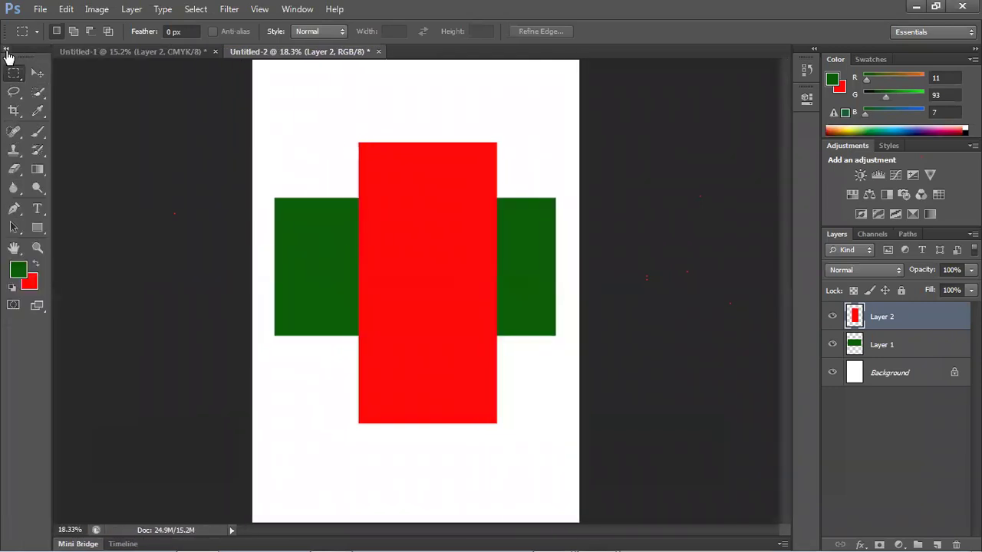
click(7, 50)
click(7, 51)
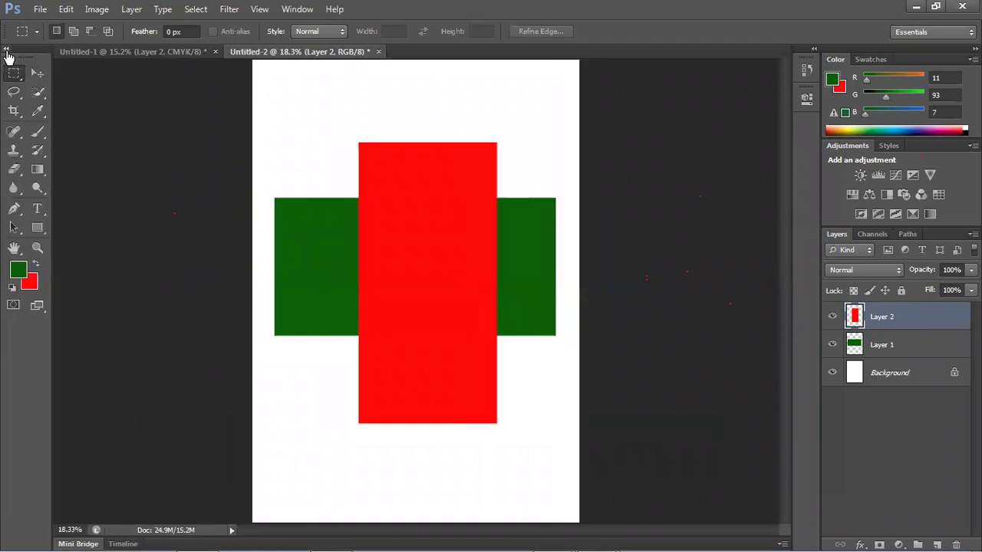
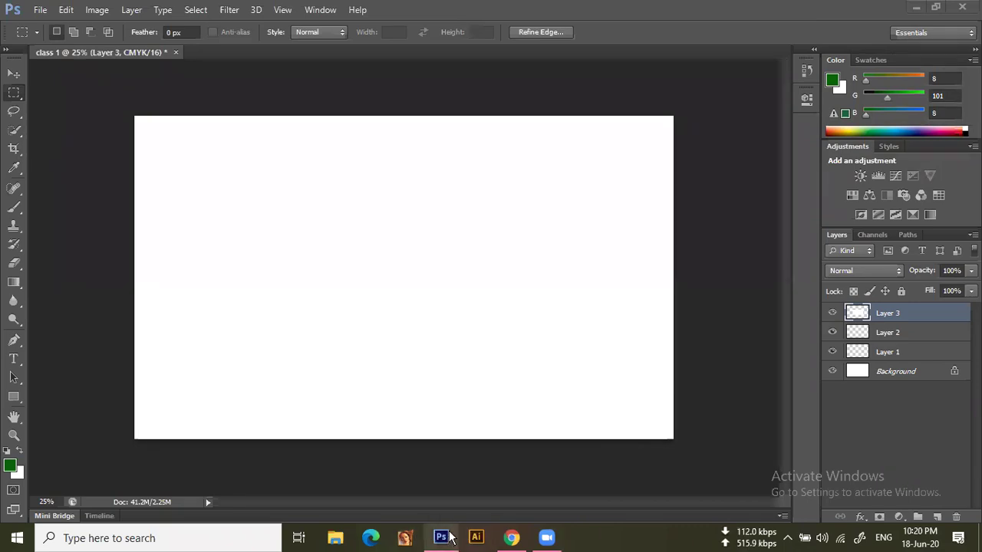
- Accept green 086508 as the foreground color in the class 1 document and float the docked panel group over the canvas
mouse_move(444, 540)
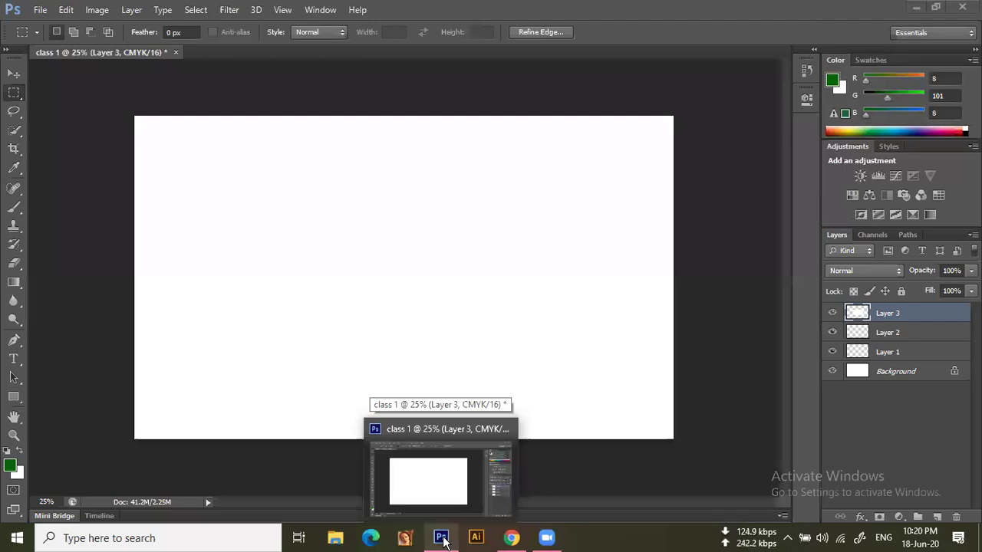
click(442, 539)
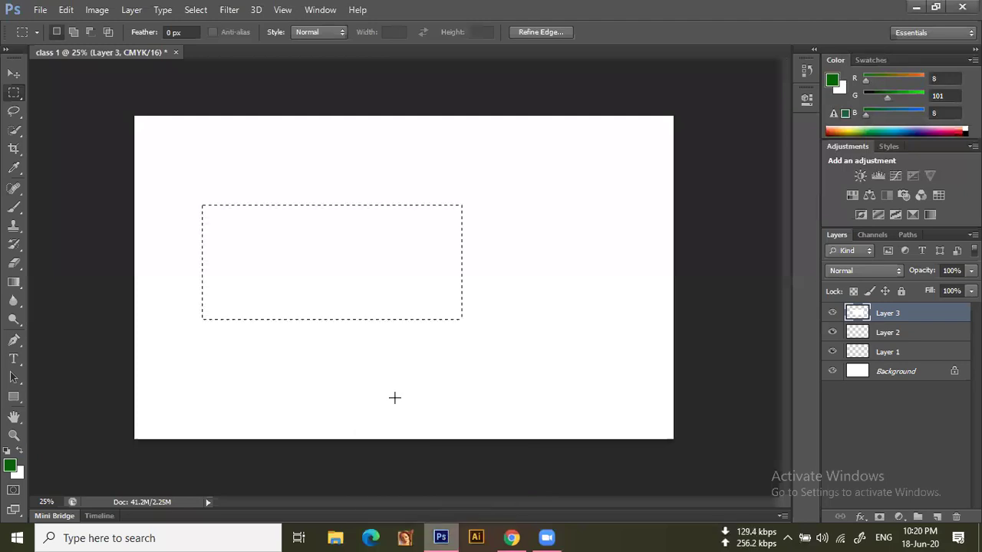
click(11, 460)
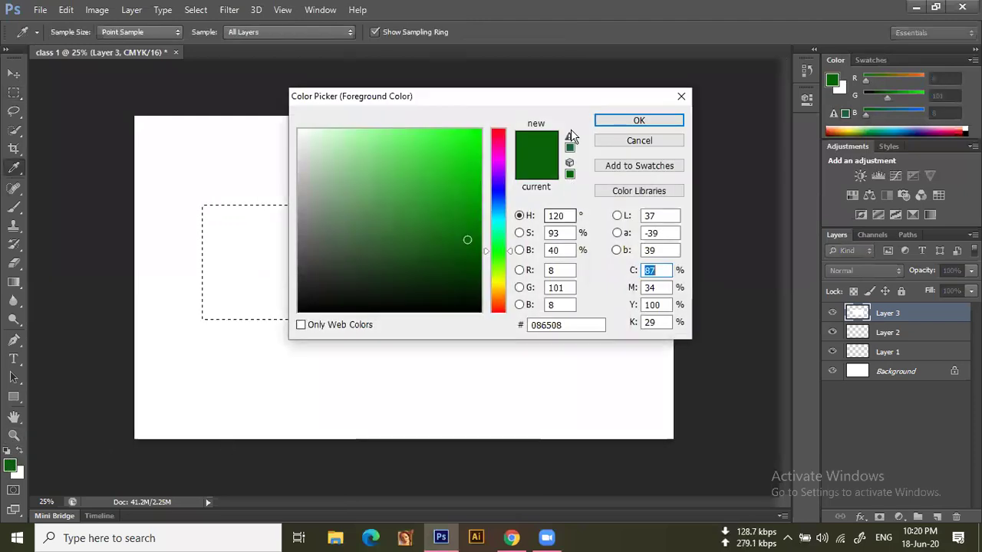
click(623, 123)
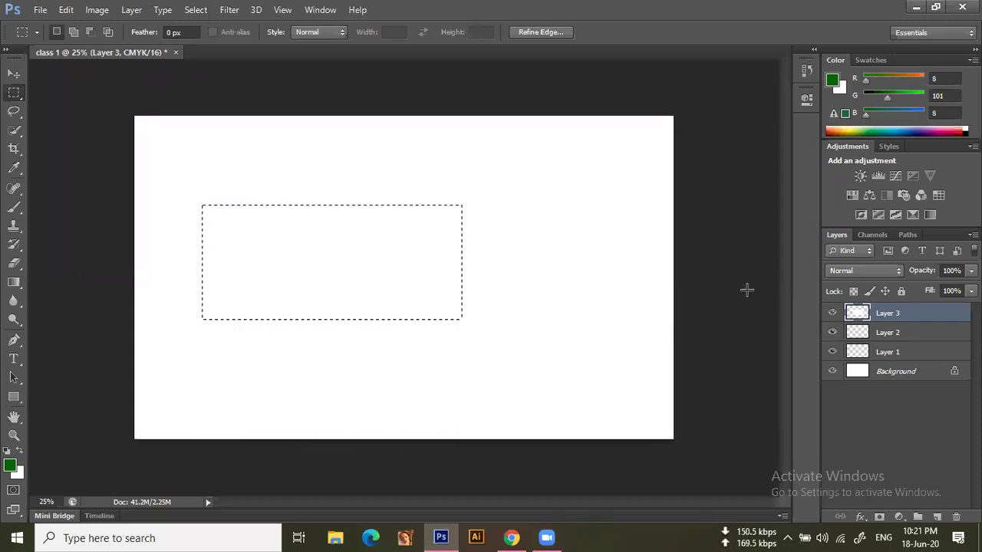
drag(815, 76, 667, 88)
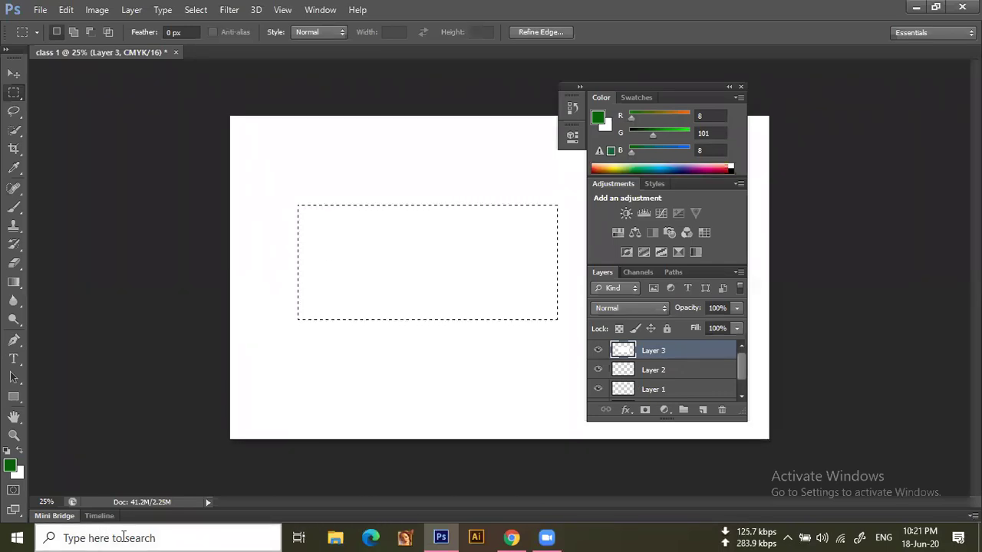
- Step backward through several earlier changes on Layer 3, try reselecting, and clear the selection
key(ctrl+d)
key(ctrl+shift+d)
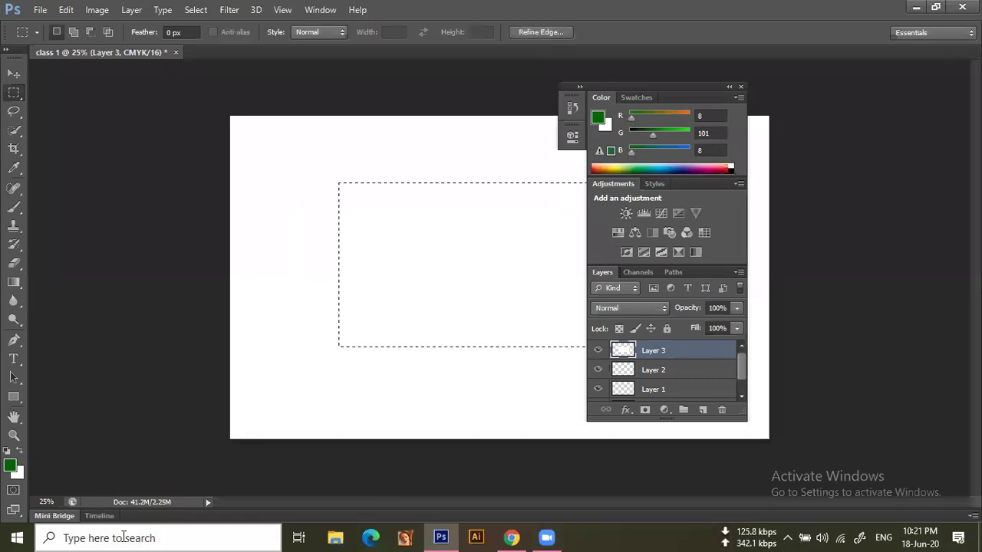
key(ctrl+alt+z)
key(ctrl+alt+z)
key(ctrl+alt+z)
key(ctrl+alt+z)
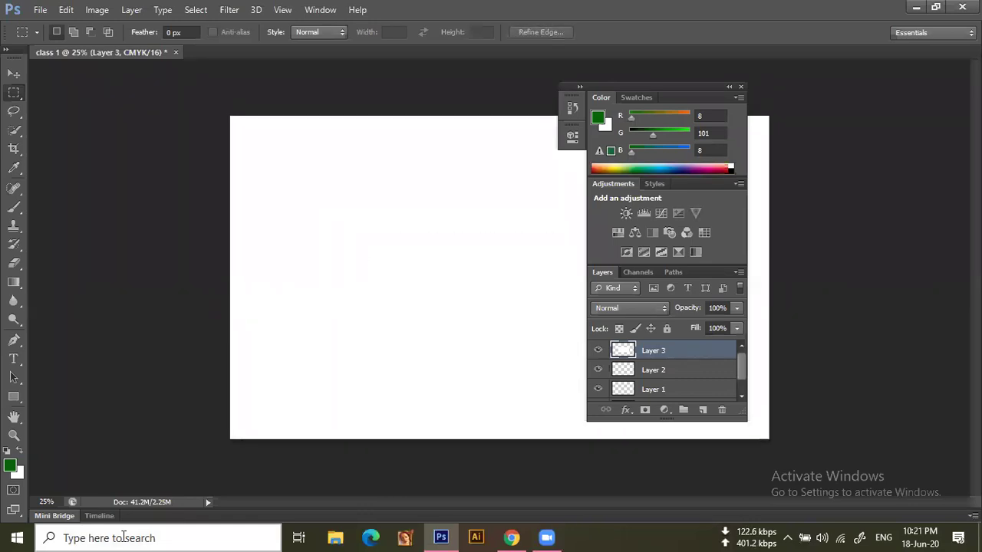
key(ctrl+d)
key(ctrl+shift+d)
key(ctrl+d)
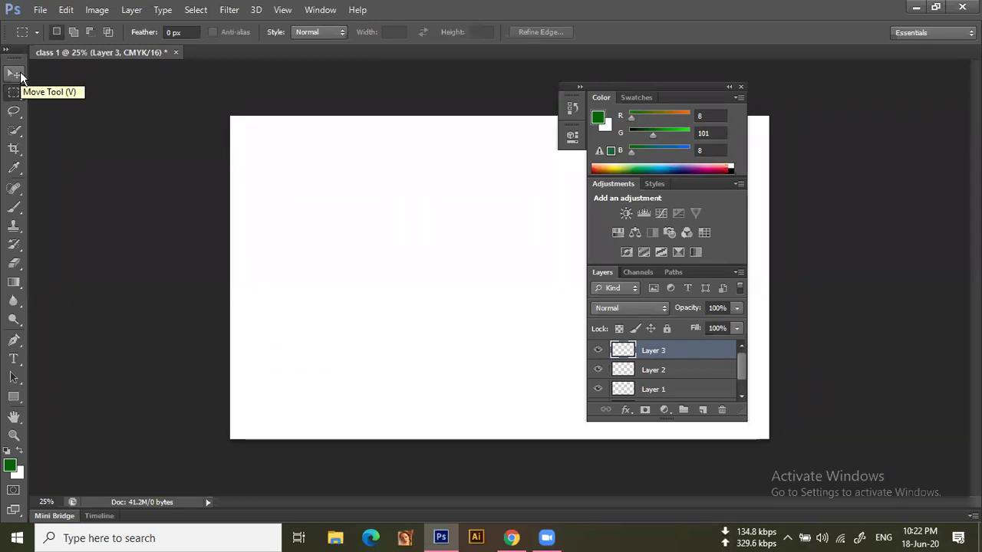
- Draw a large rectangular marquee selection on Layer 3 in the visible part of the page beside the floating panels
click(15, 74)
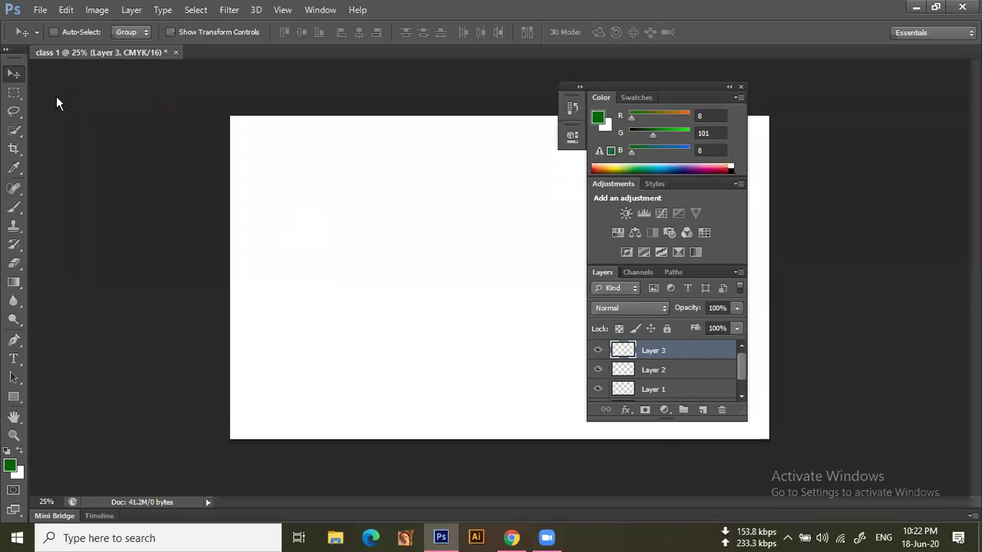
click(13, 94)
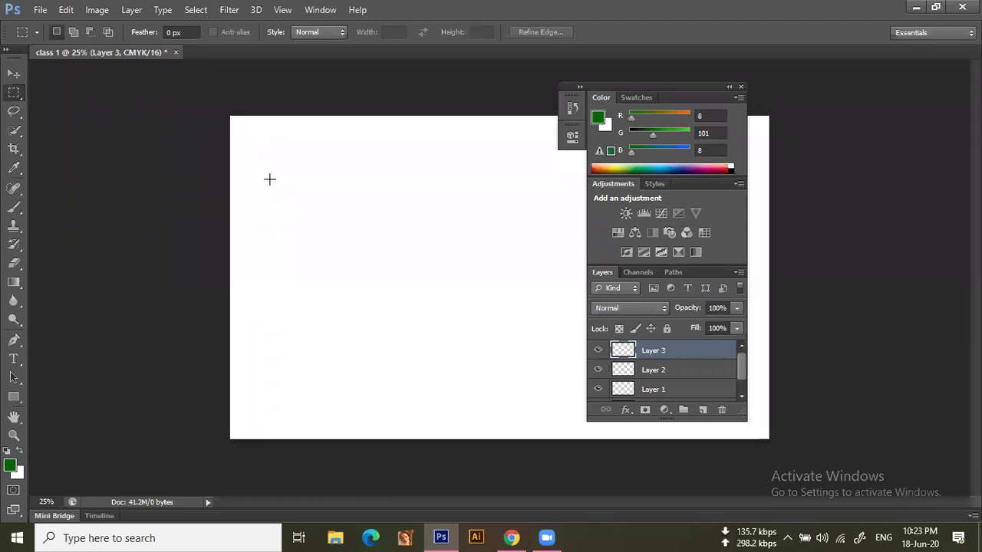
drag(266, 182, 560, 378)
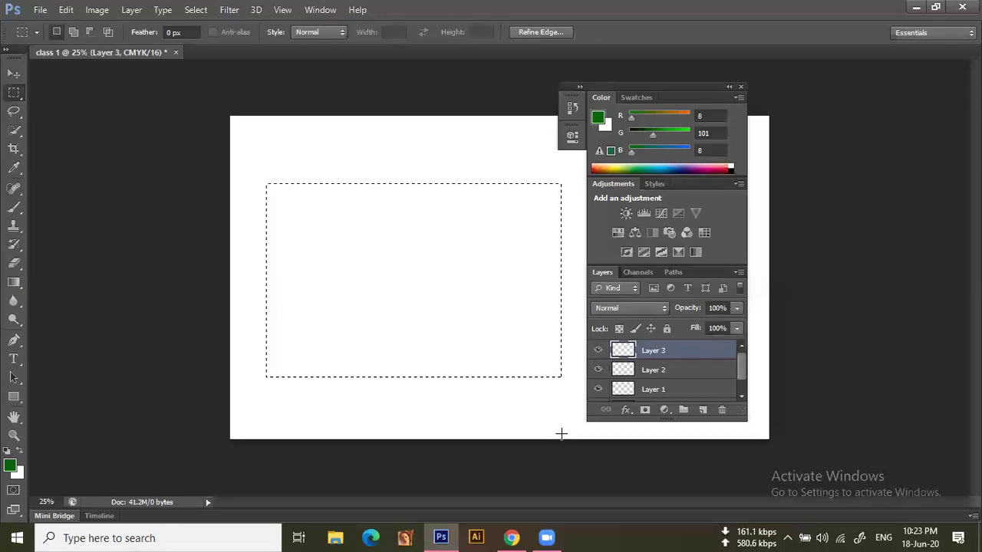
- Set the background color to red f31111
click(19, 474)
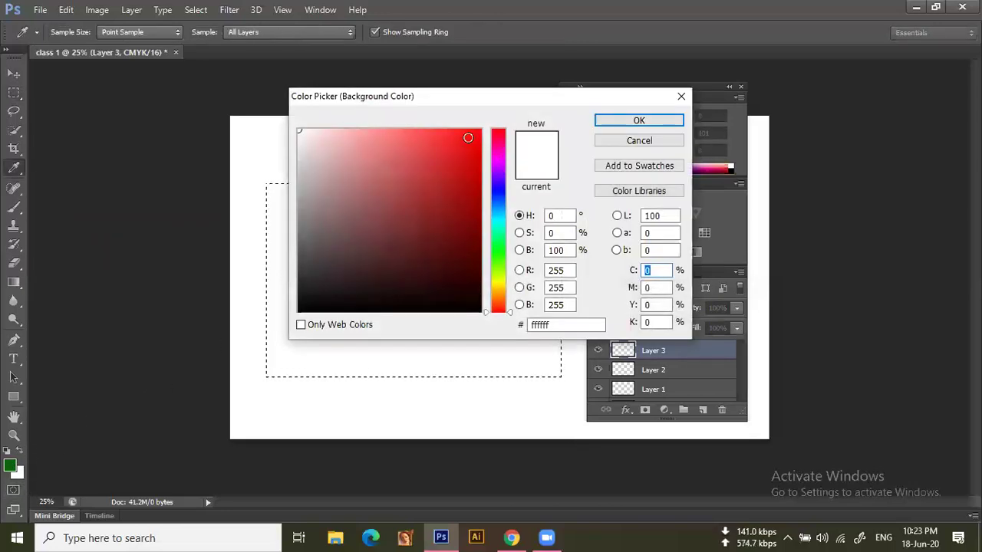
click(468, 138)
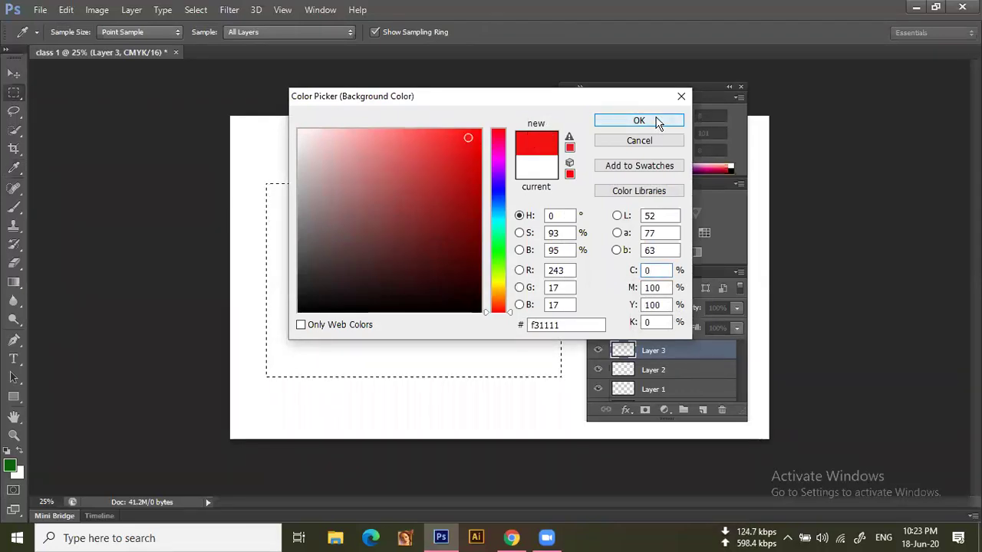
click(656, 121)
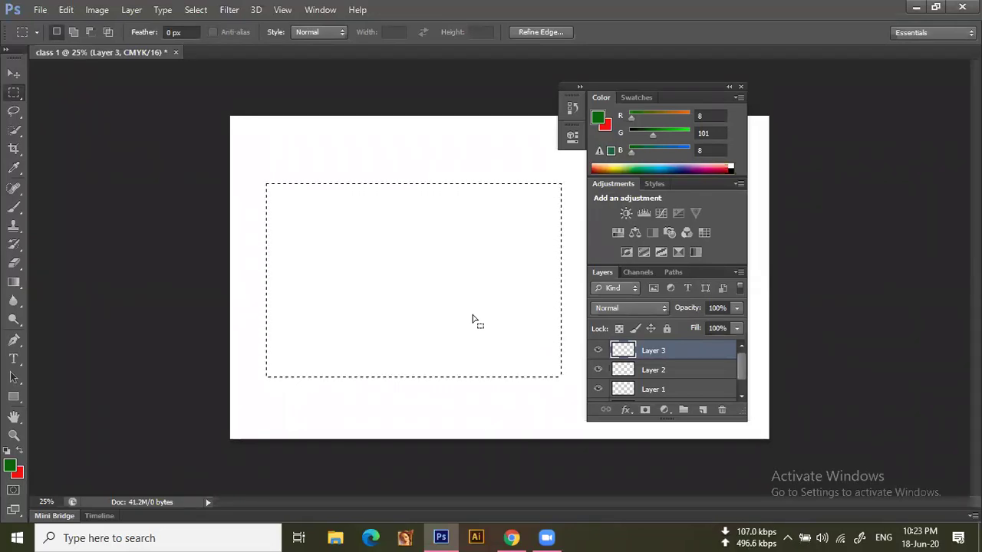
- Fill the selection on Layer 3 with the green foreground color and deselect
key(ctrl)
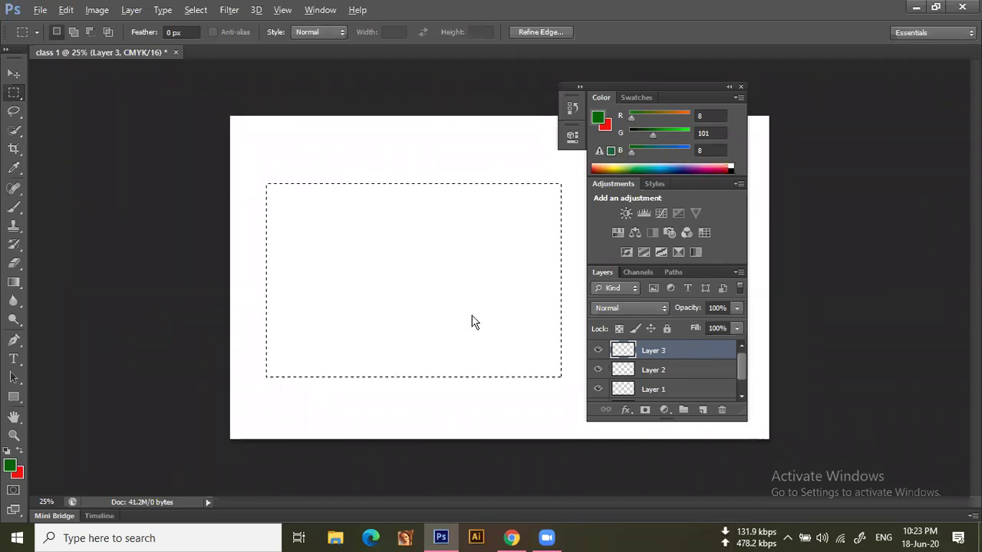
key(alt+BackSpace)
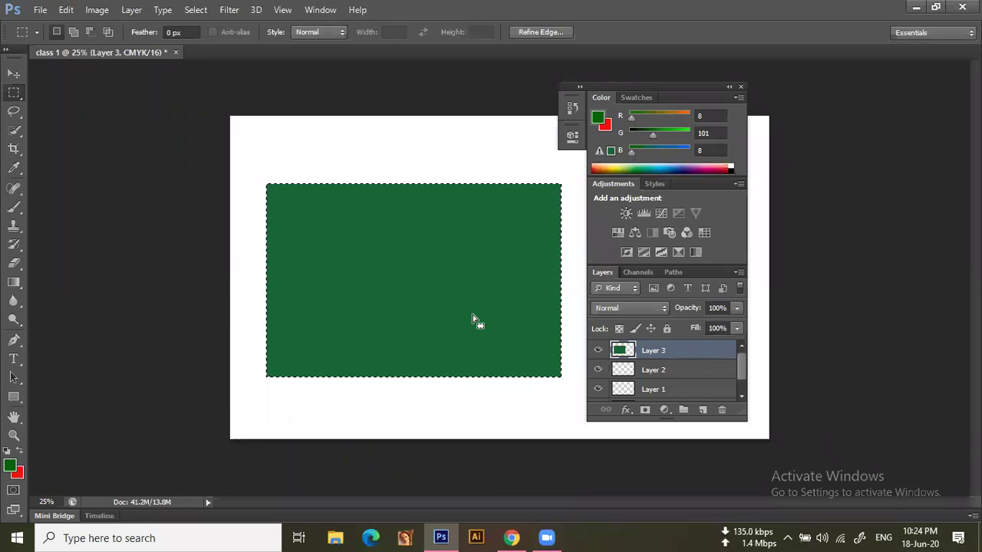
key(ctrl+d)
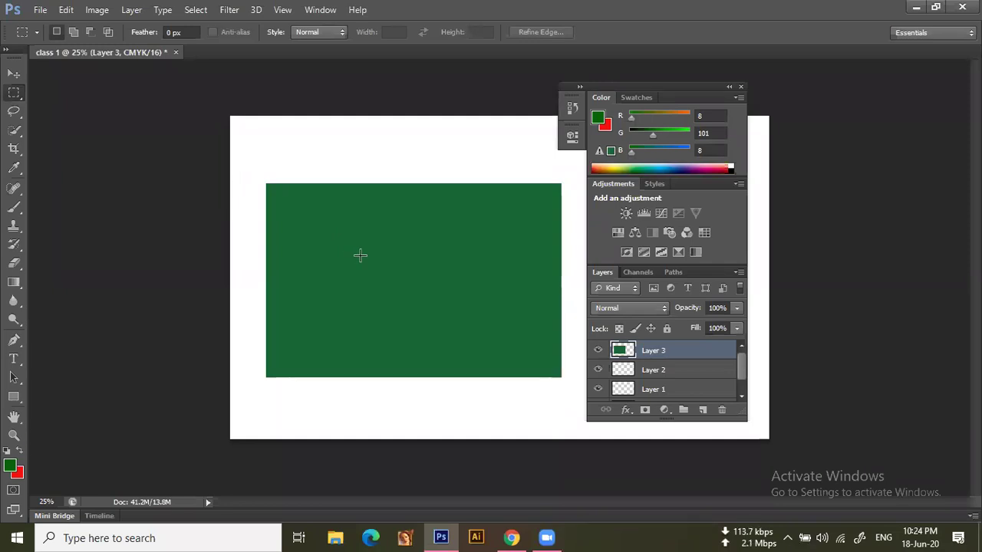
- Move the green rectangle on Layer 3 slightly up and to the left with the Move tool
click(14, 73)
mouse_move(360, 258)
mouse_down()
mouse_move(333, 248)
mouse_move(373, 245)
mouse_move(375, 258)
mouse_move(361, 250)
mouse_up()
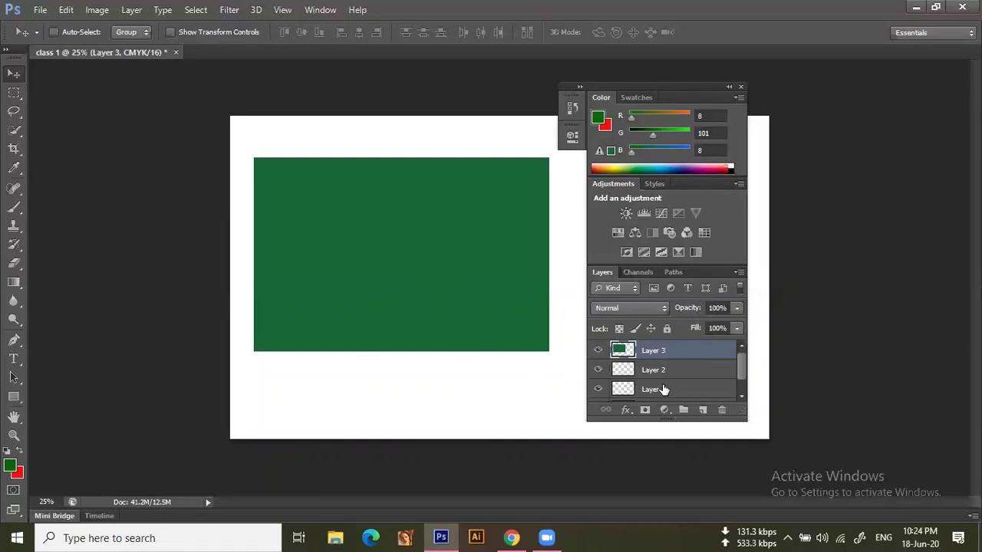
- Fill a tall rectangular selection on Layer 2, overlapping the green rectangle's lower edge, with the red background colour and deselect it
click(622, 371)
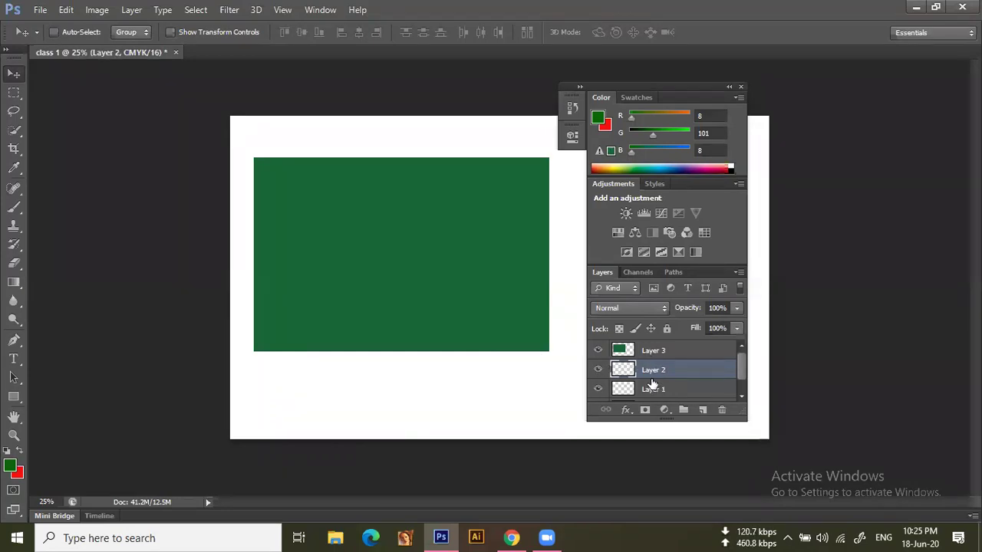
click(14, 94)
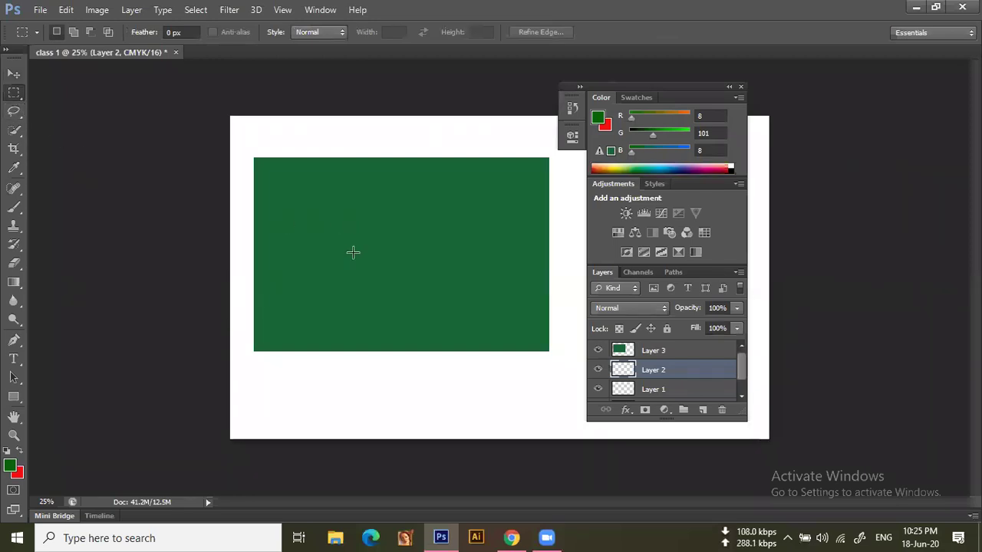
drag(352, 225, 473, 397)
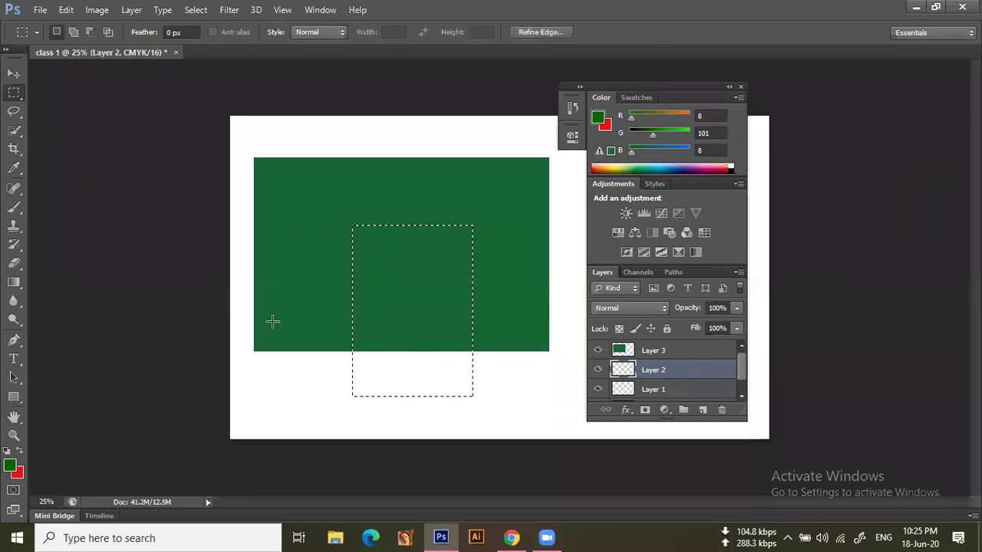
click(13, 466)
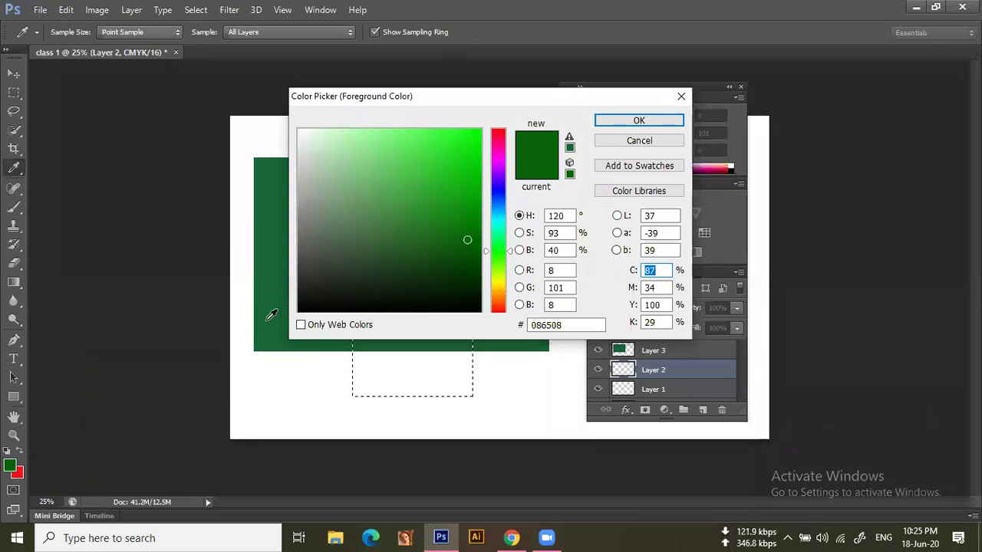
click(681, 96)
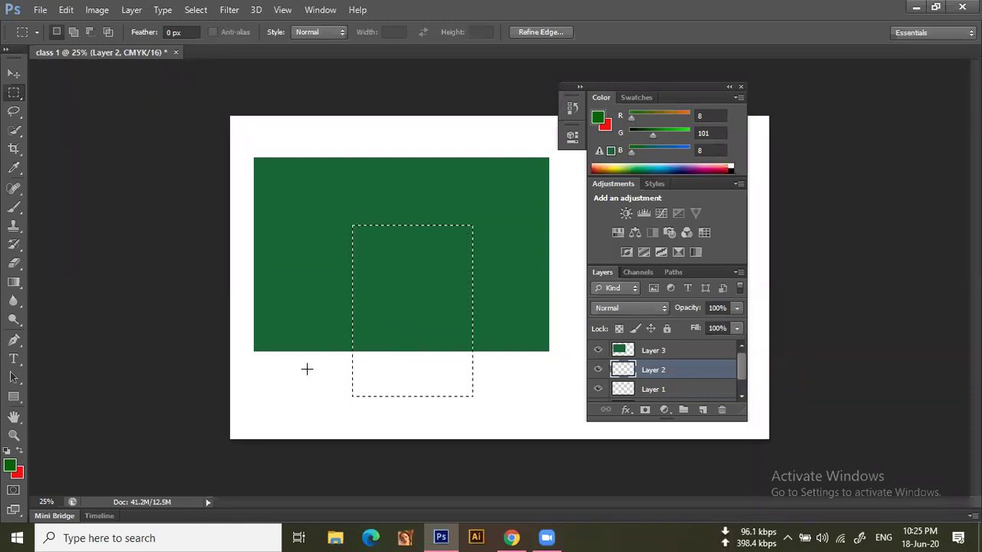
key(ctrl+BackSpace)
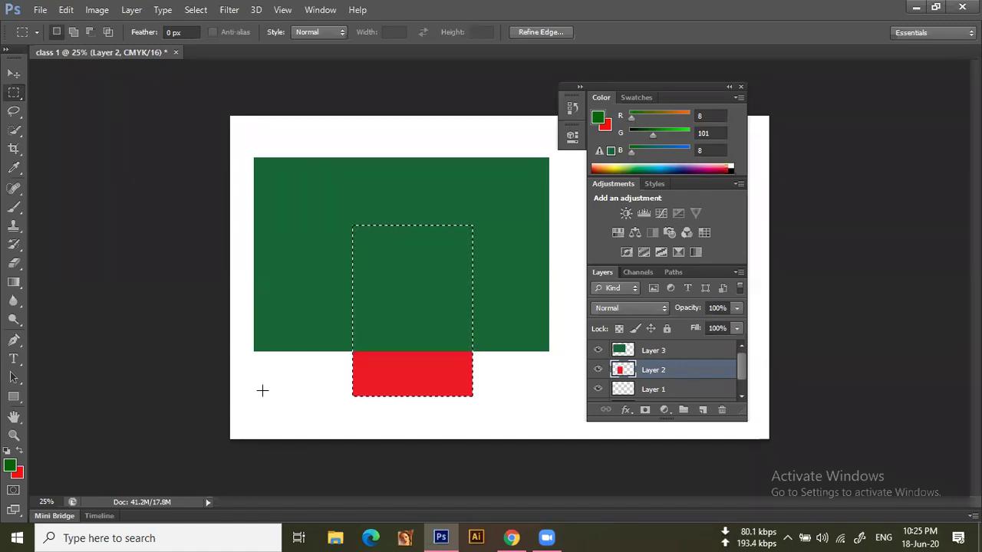
mouse_move(437, 256)
mouse_down()
mouse_move(435, 376)
mouse_move(433, 249)
mouse_move(415, 261)
mouse_move(461, 311)
mouse_move(452, 261)
mouse_move(432, 271)
mouse_up()
key(ctrl+d)
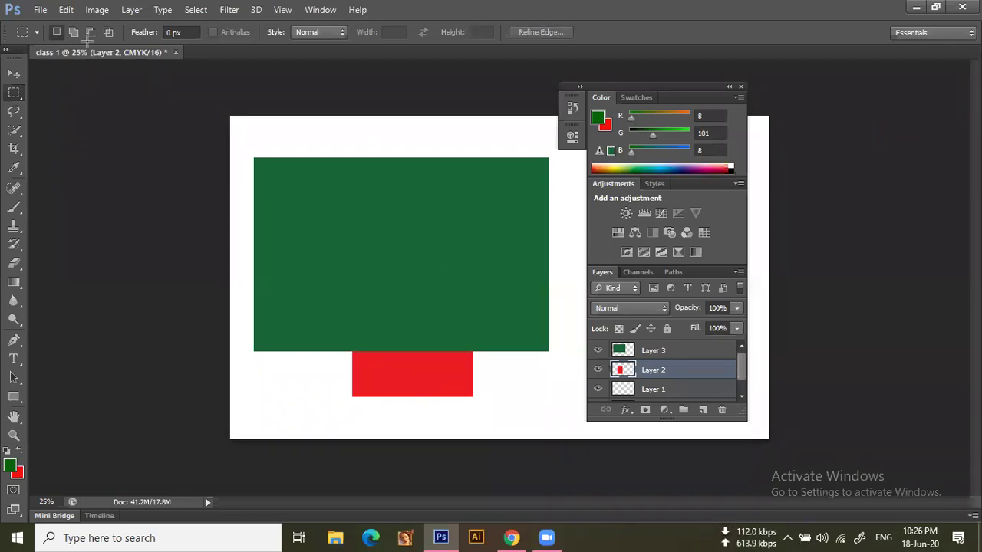
- Move Layer 2's red rectangle with the Move tool until its lower edge sits near the bottom of the canvas
click(13, 74)
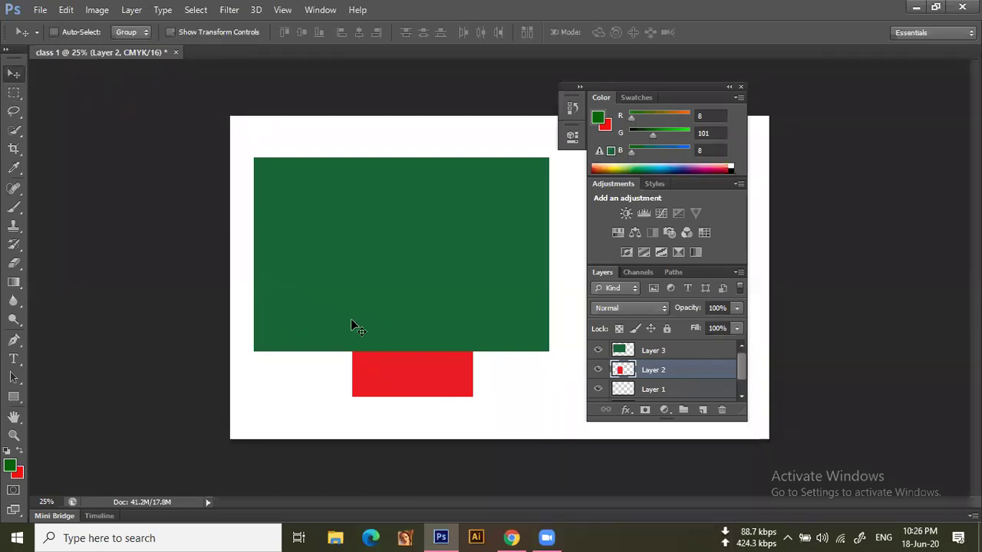
drag(376, 234, 419, 186)
drag(291, 217, 320, 294)
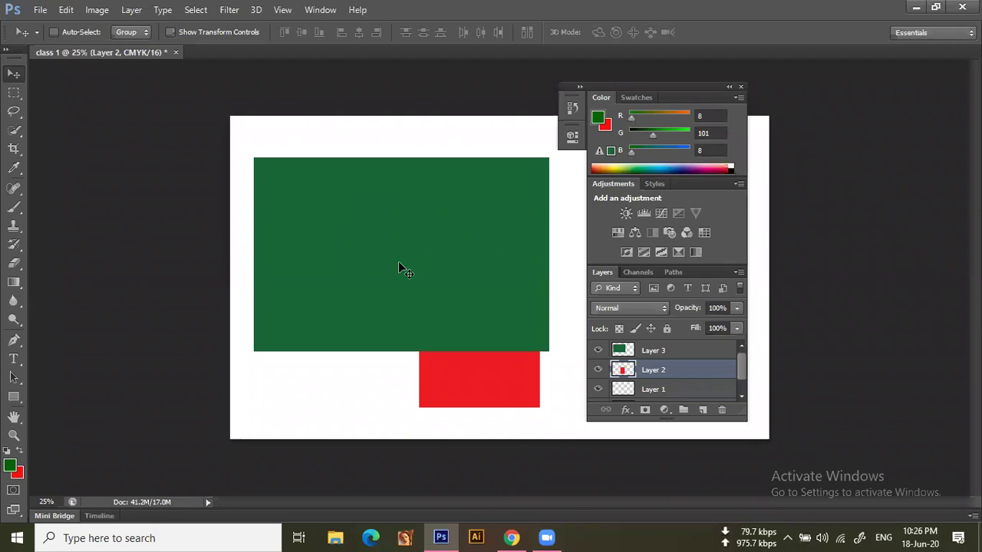
drag(459, 372, 381, 391)
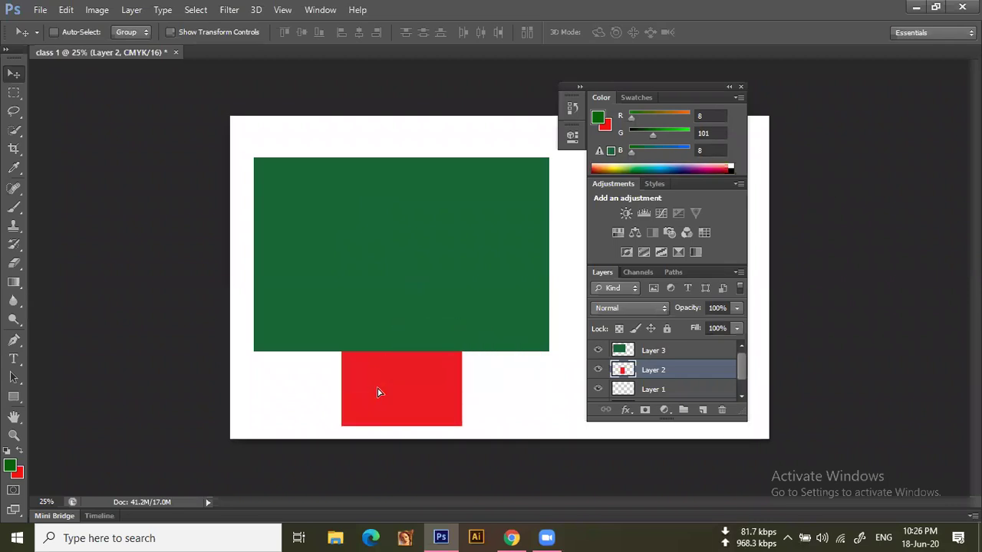
click(10, 464)
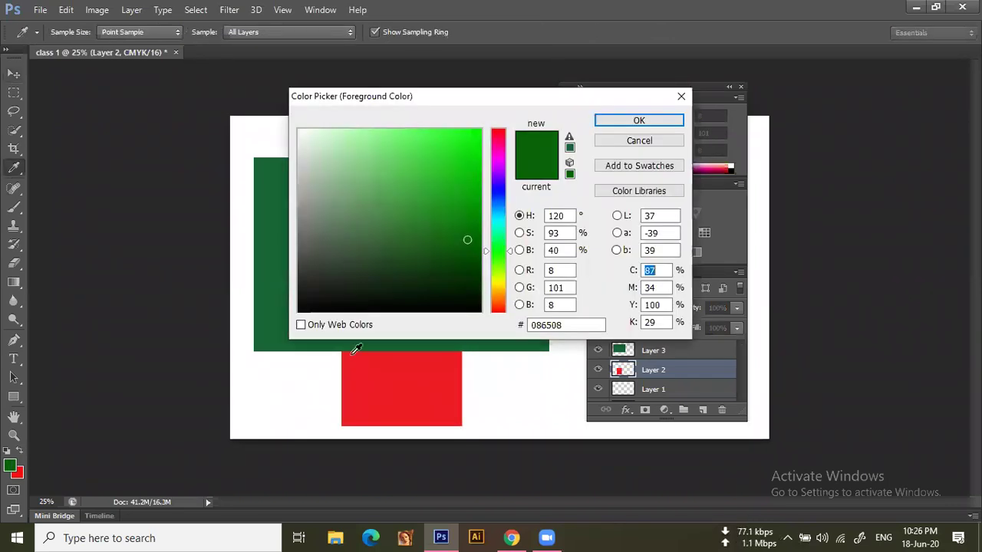
click(680, 98)
drag(271, 211, 264, 223)
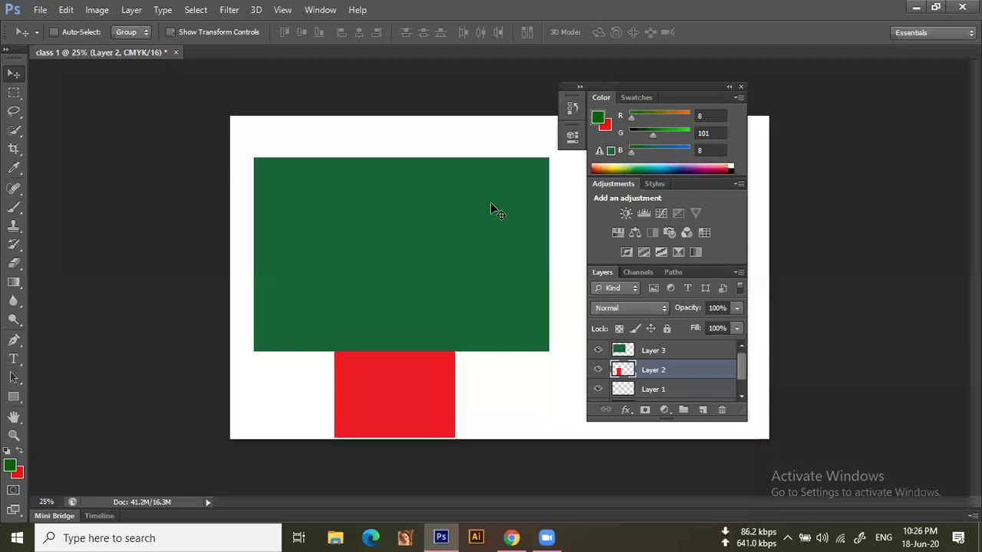
- Move Layer 3's green rectangle away from the red one into the upper-right corner of the canvas
click(615, 351)
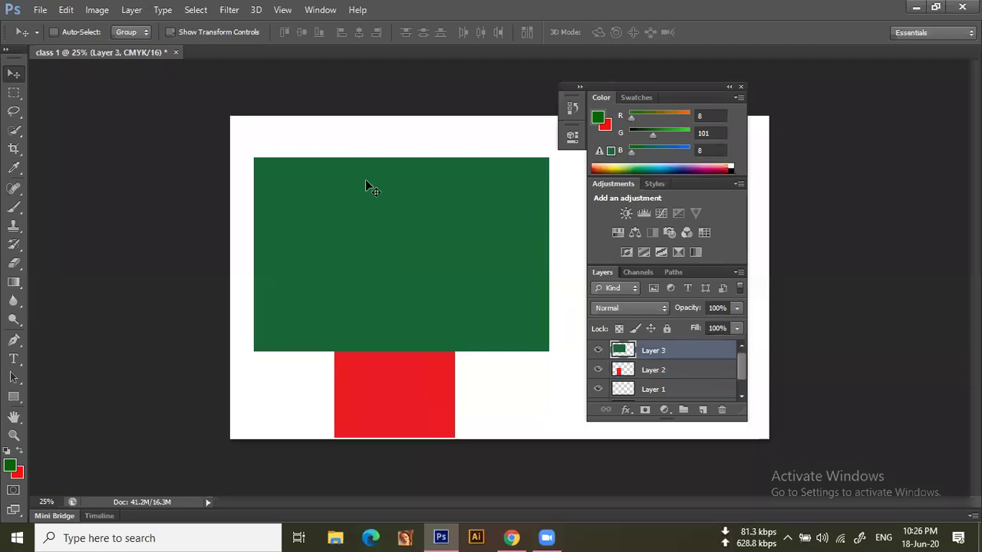
drag(398, 229, 587, 173)
key(ctrl+z)
drag(442, 178, 582, 216)
key(ctrl+z)
drag(406, 171, 527, 184)
key(ctrl+z)
drag(417, 197, 498, 169)
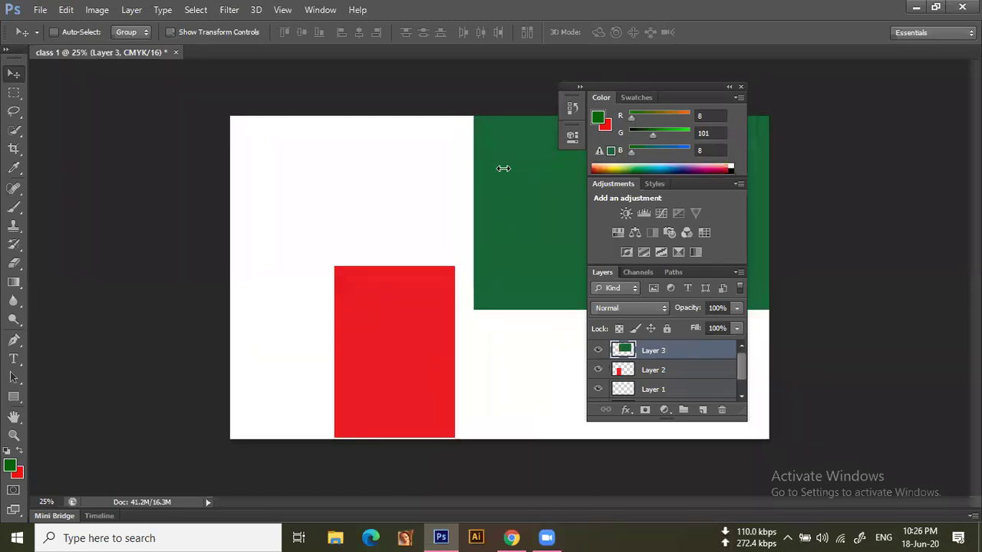
- Close and reopen the floating panel group, and move it clear of the canvas
click(740, 87)
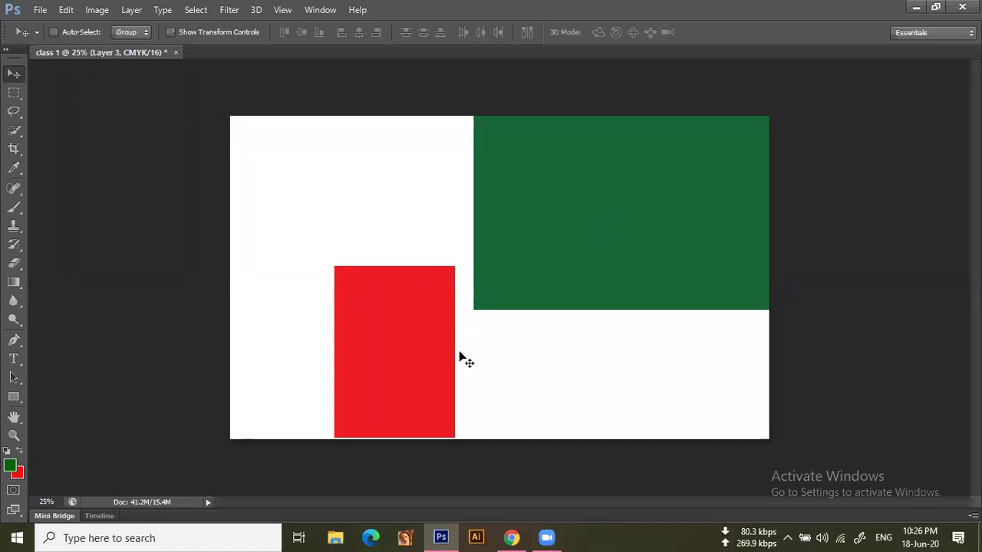
key(F7)
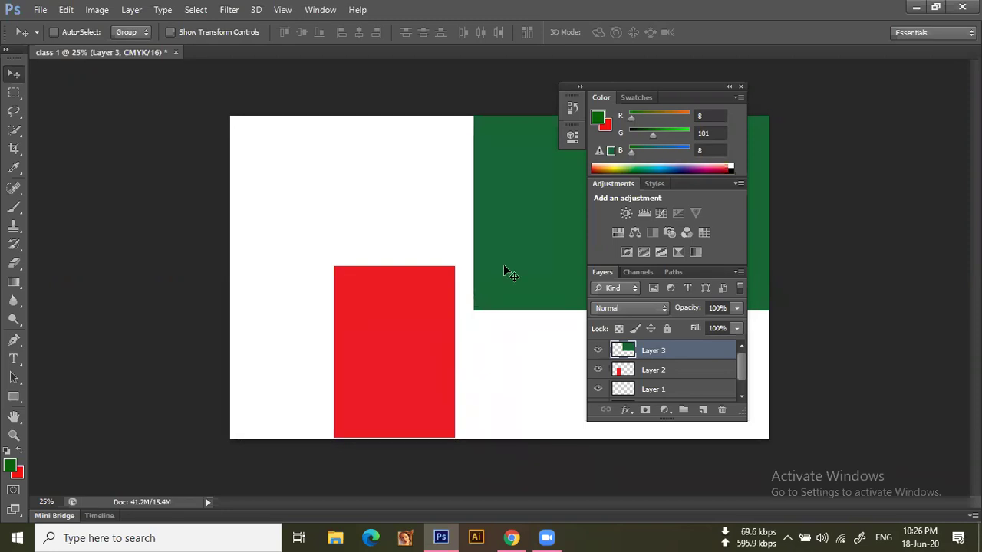
drag(655, 83, 520, 91)
drag(714, 108, 892, 23)
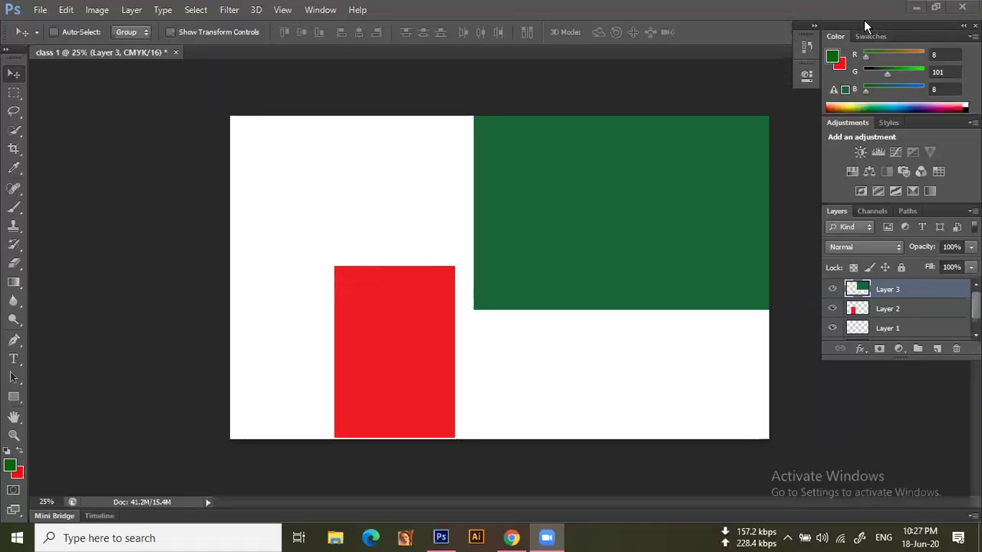
drag(864, 20, 106, 77)
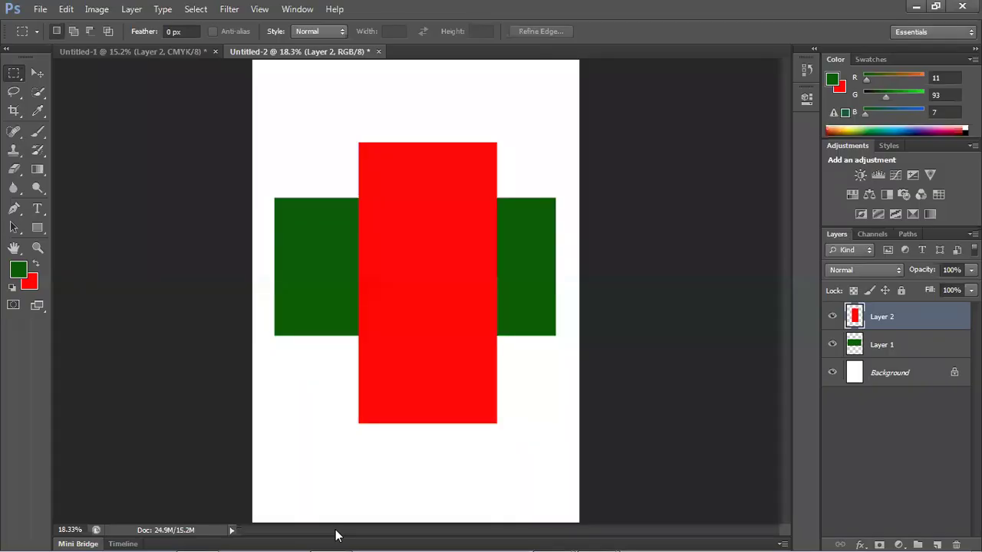
- Move the green and red rectangles around the Untitled-2 canvas with the Move tool
mouse_move(402, 534)
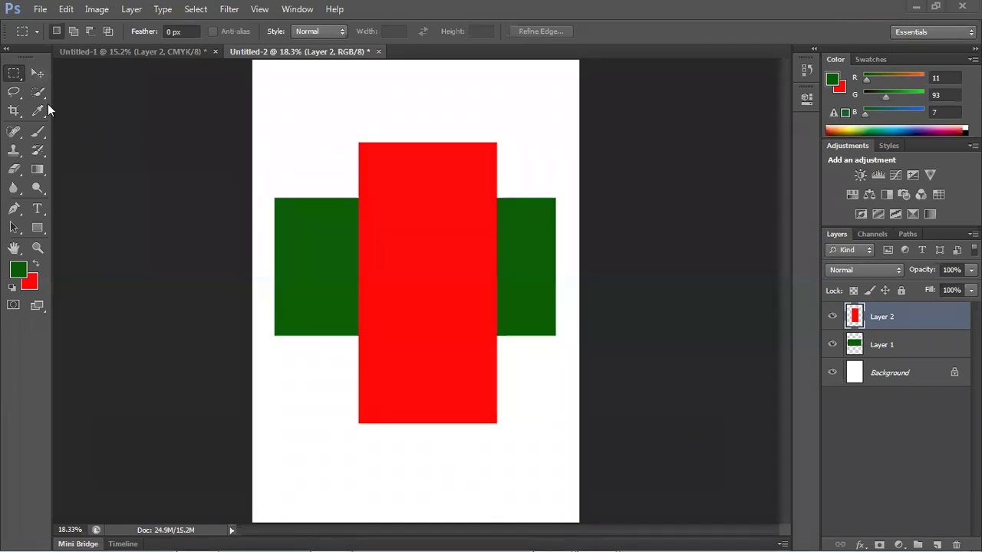
click(36, 73)
drag(316, 263, 396, 291)
drag(511, 289, 459, 334)
drag(517, 342, 504, 302)
drag(473, 239, 525, 293)
click(534, 261)
drag(456, 296, 476, 267)
- Delete the red and green rectangle layers and add three new empty layers above the Background
key(Delete)
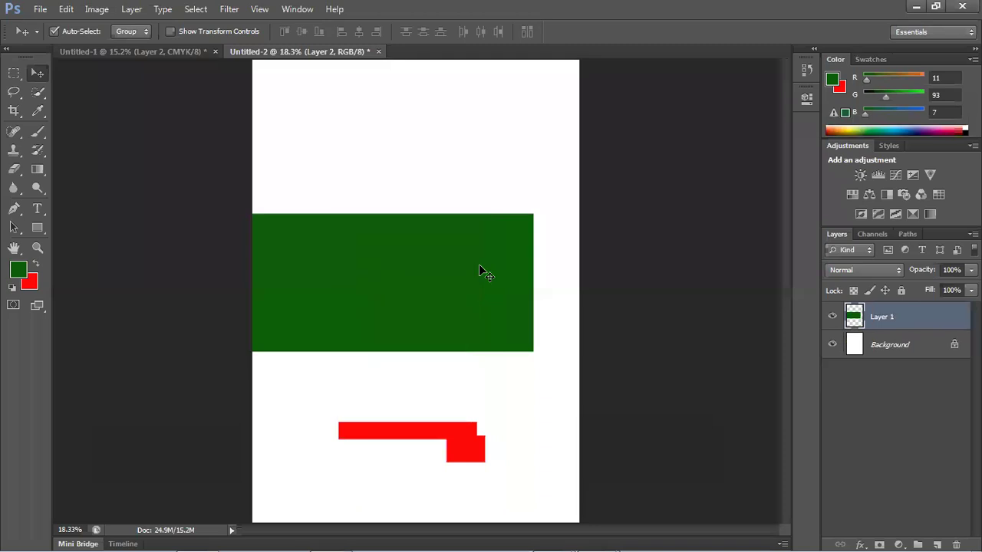
key(Delete)
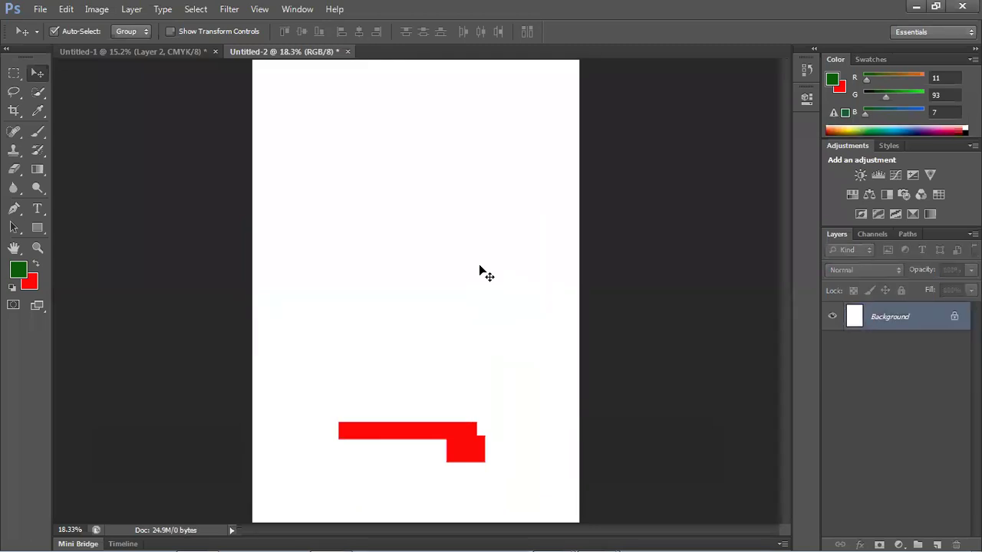
click(937, 544)
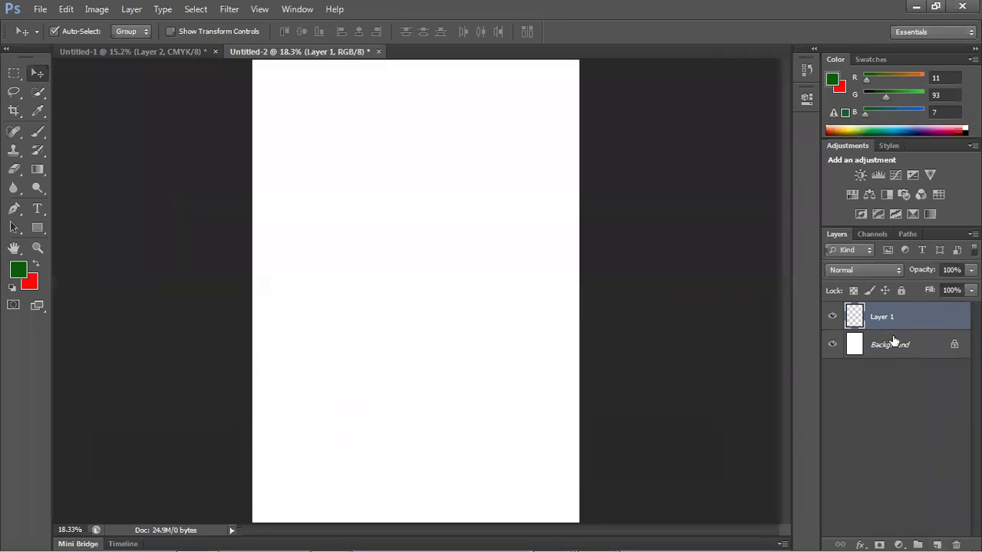
click(936, 544)
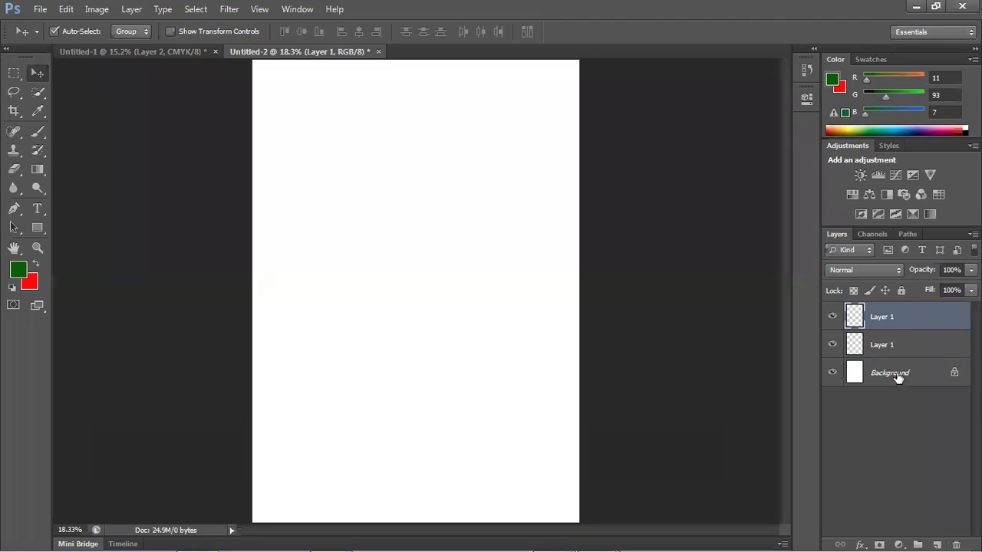
click(938, 543)
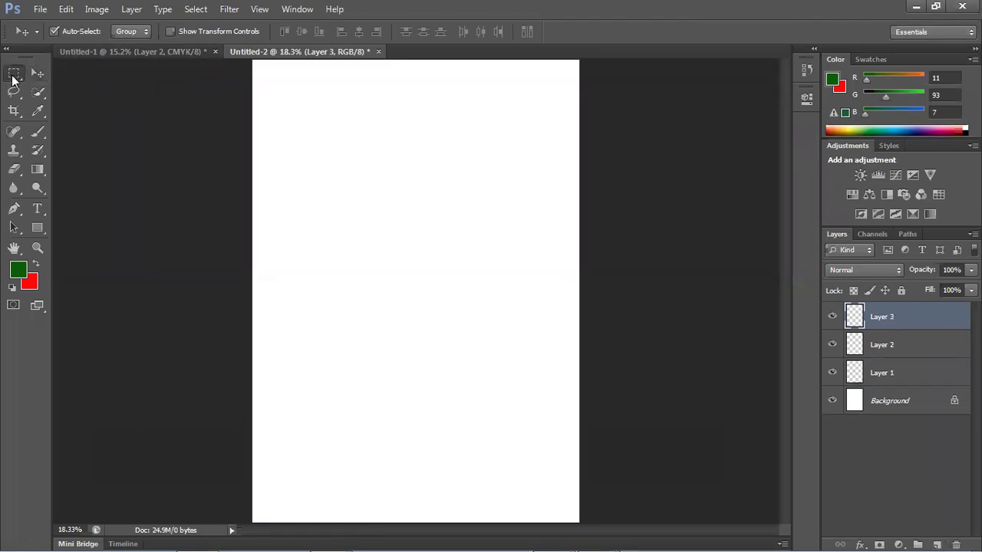
- Fill a wide rectangle on Layer 3 with the green foreground colour and a tall one on Layer 2 with the red background colour
drag(281, 150, 550, 276)
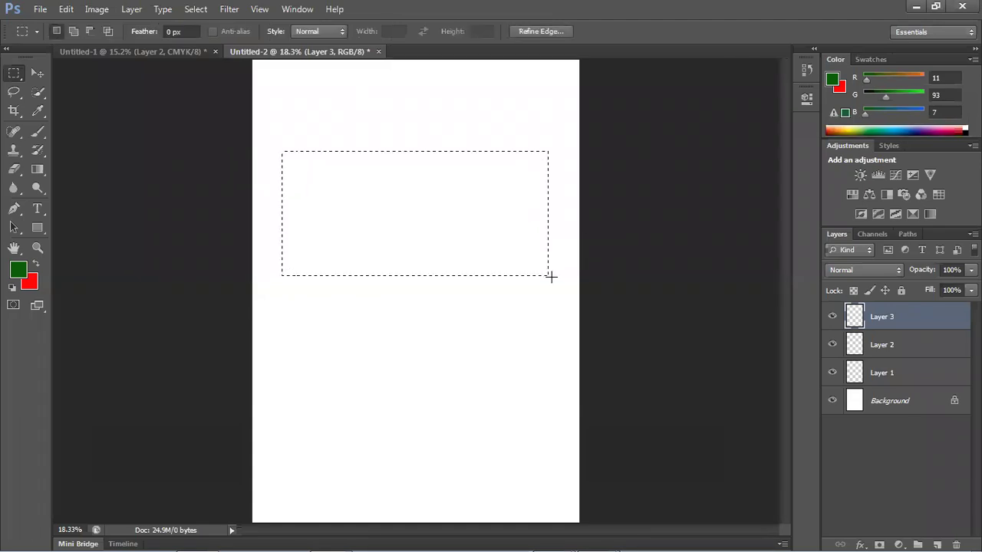
key(alt+BackSpace)
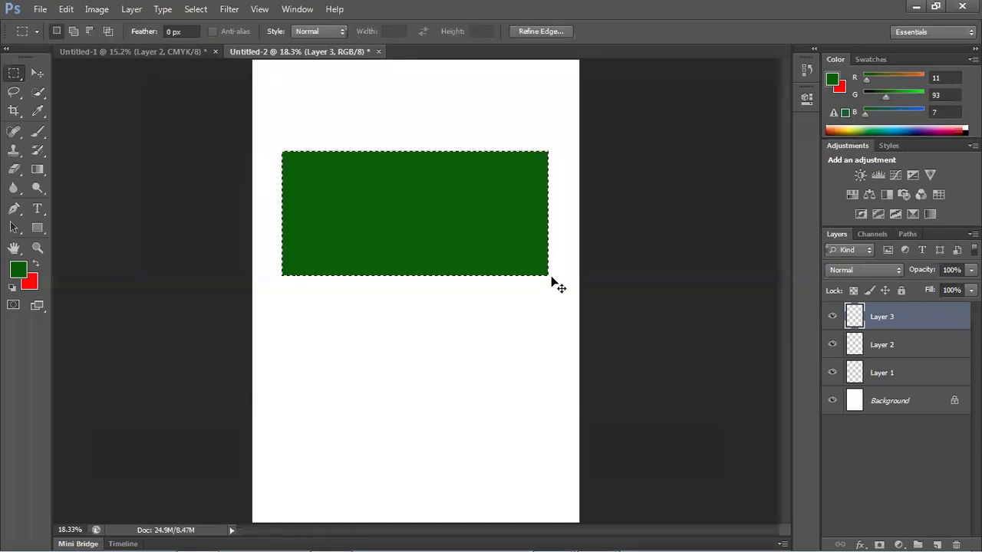
click(902, 345)
drag(331, 86, 503, 435)
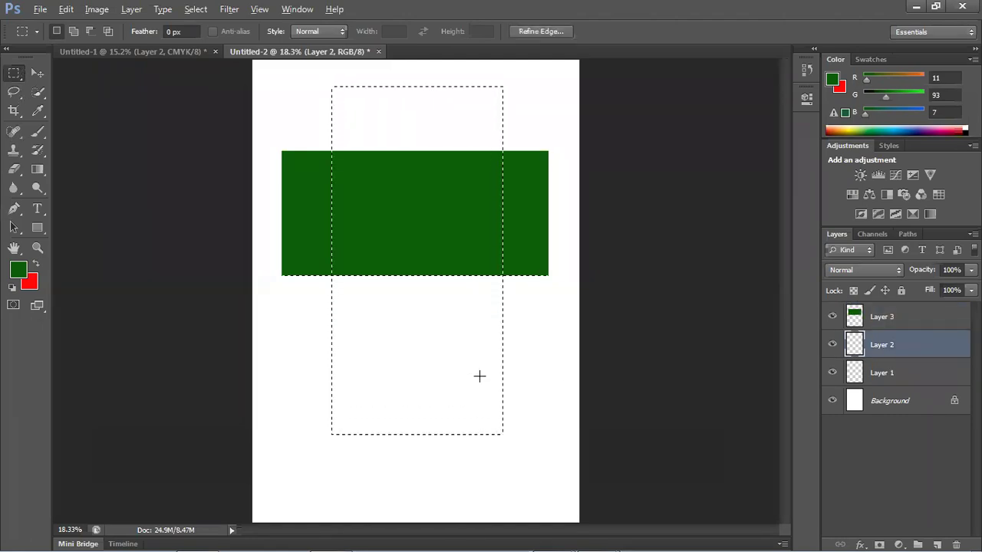
key(ctrl+BackSpace)
key(ctrl+d)
- Set the foreground colour to a bright blue with RGB values 23, 153, 213
click(19, 269)
click(419, 237)
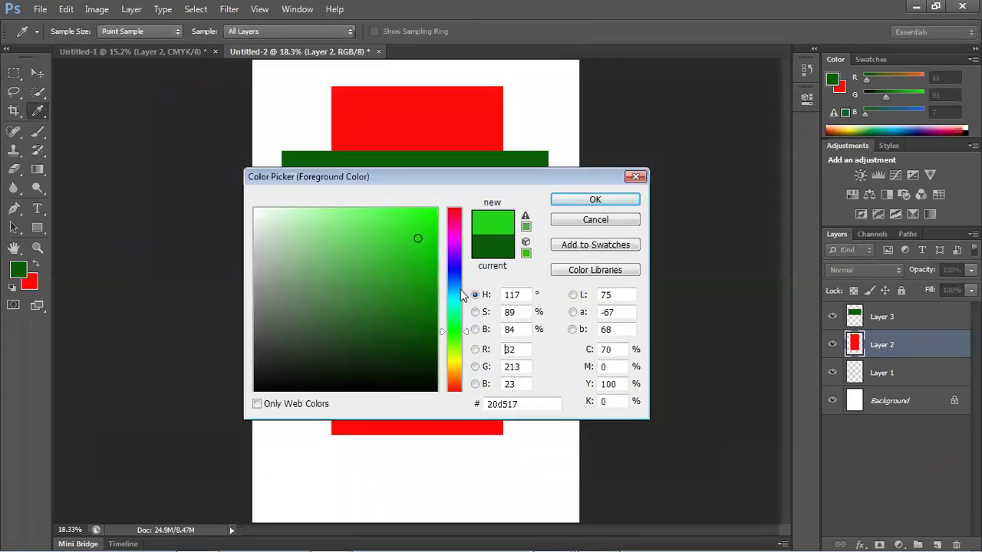
click(455, 290)
click(576, 201)
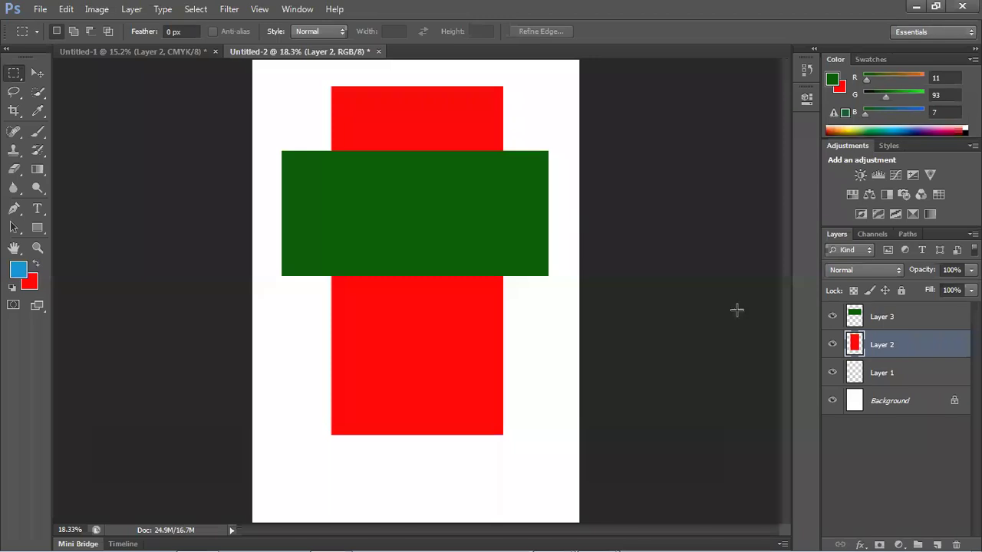
- Fill a large rectangular selection on Layer 1, behind the red and green rectangles, with the blue foreground colour and deselect it
click(895, 375)
drag(268, 212, 449, 412)
click(450, 415)
key(ctrl+z)
key(alt+BackSpace)
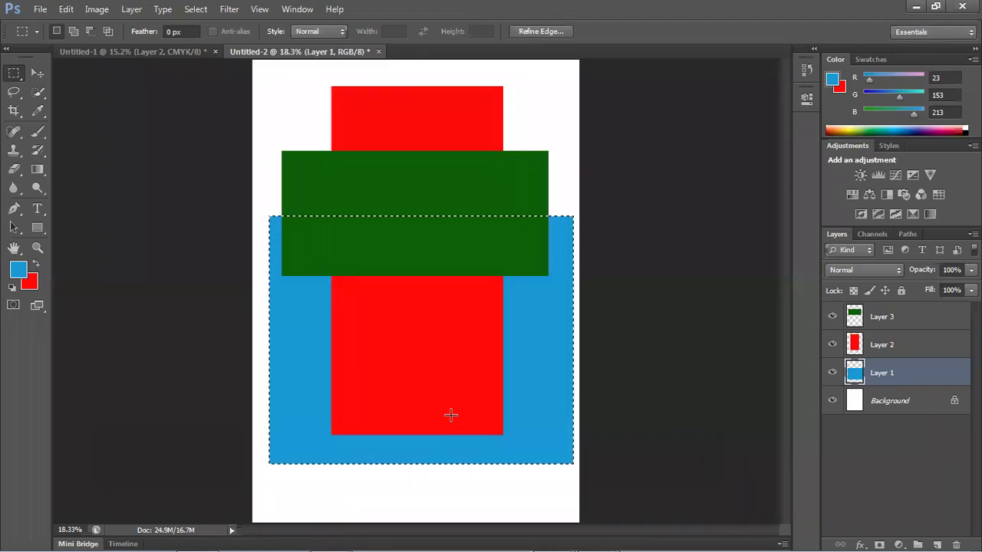
key(ctrl+d)
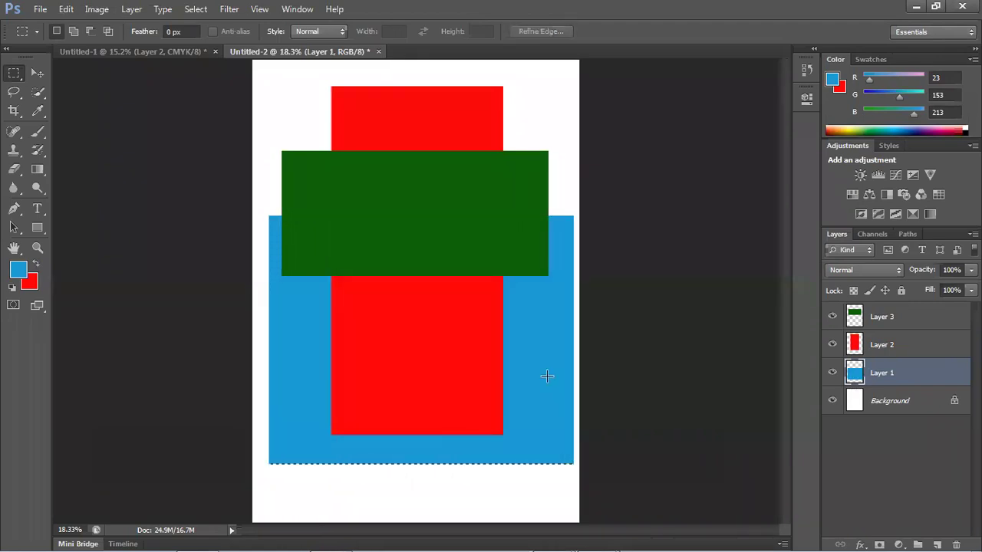
- Reposition the blue rectangle behind the other shapes using the Move tool with Auto-Select enabled
click(37, 72)
drag(484, 377, 539, 375)
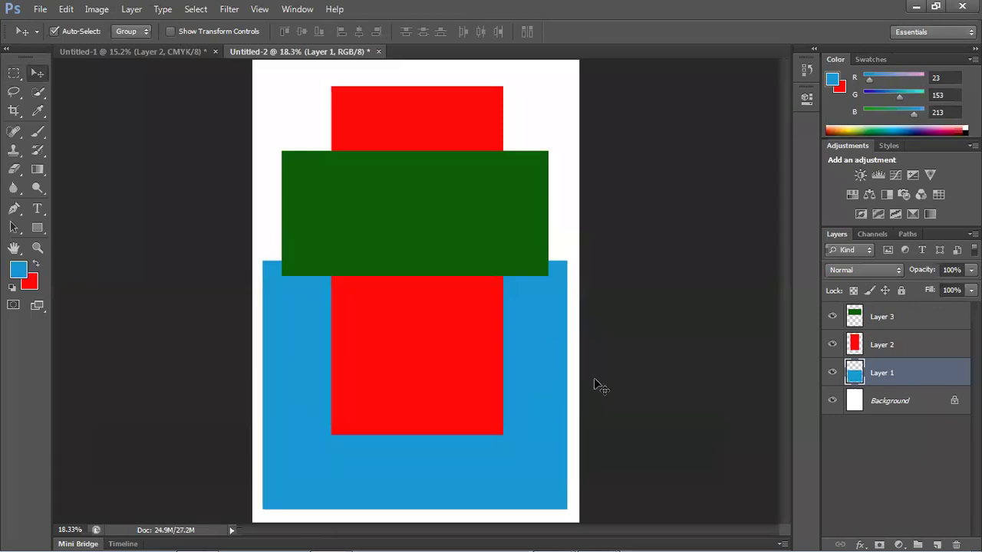
click(882, 346)
click(889, 320)
drag(562, 321, 652, 353)
drag(527, 401, 517, 424)
click(693, 394)
- Rearrange the three rectangles using Auto-Select, with green at the canvas's lower right, red at its upper left and blue behind both
drag(427, 232, 427, 423)
drag(412, 248, 347, 219)
drag(526, 307, 502, 368)
drag(472, 434, 527, 226)
drag(382, 120, 440, 156)
drag(450, 226, 443, 361)
drag(397, 189, 368, 149)
drag(512, 291, 509, 201)
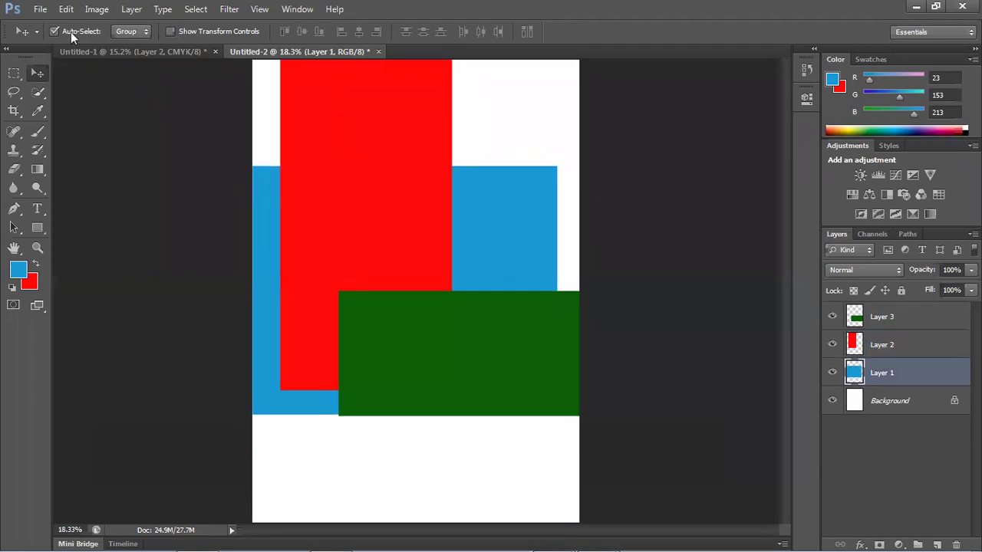
- Turn off Auto-Select and move Layer 1's blue rectangle and Layer 2's red rectangle by selecting each layer first
drag(430, 297, 376, 135)
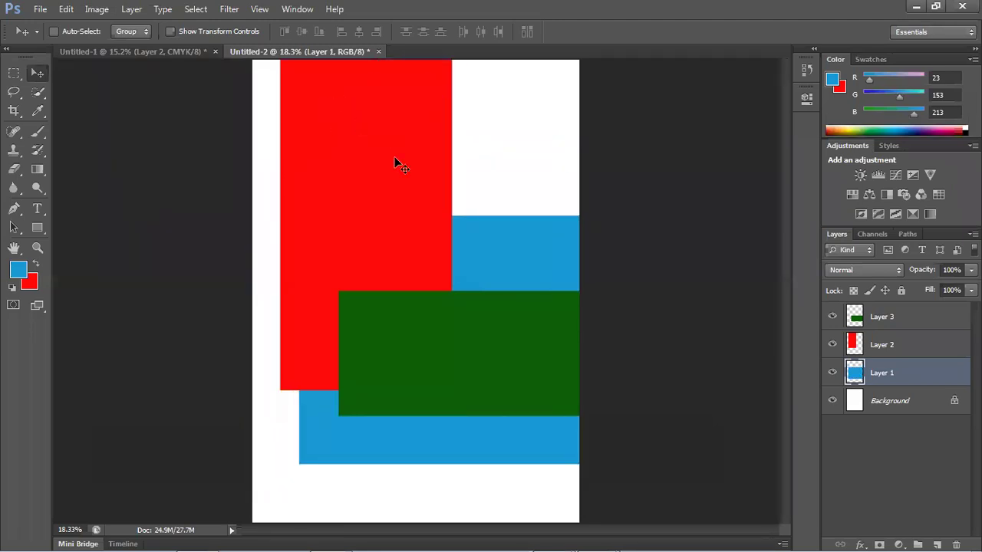
drag(497, 327, 422, 197)
click(889, 345)
drag(504, 346, 366, 189)
drag(486, 210, 495, 159)
- Re-enable Auto-Select and rearrange the rectangles so green crosses the red one and blue lies behind them at the canvas's lower left
drag(396, 303, 329, 249)
drag(473, 164, 436, 146)
drag(315, 211, 377, 307)
drag(456, 455, 432, 437)
drag(336, 285, 326, 273)
drag(465, 173, 456, 305)
drag(368, 192, 465, 235)
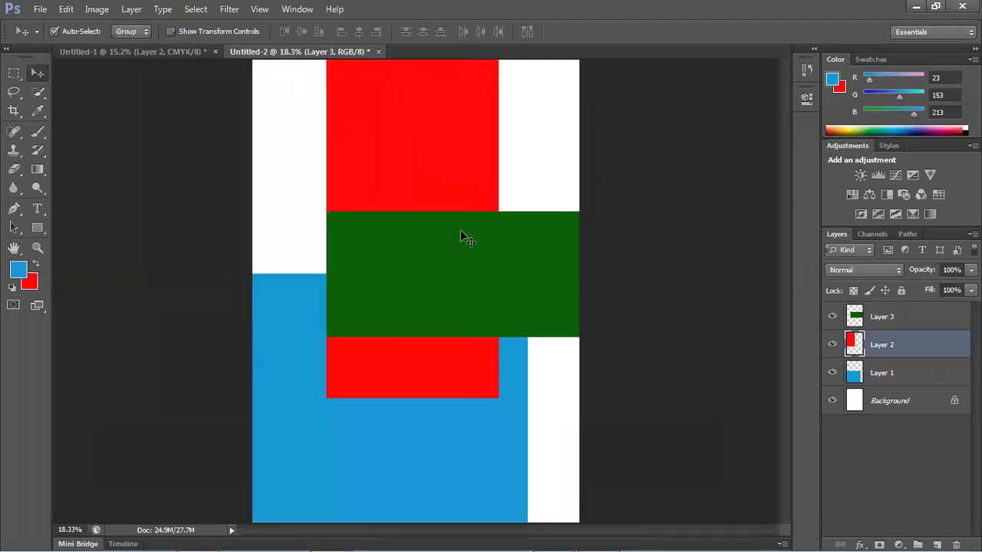
- Rearrange the rectangles with Auto-Select on, placing red along the canvas's left edge, blue behind it and green across both
drag(399, 132, 330, 161)
drag(426, 247, 428, 170)
drag(369, 313, 332, 321)
drag(435, 246, 425, 132)
drag(455, 321, 530, 249)
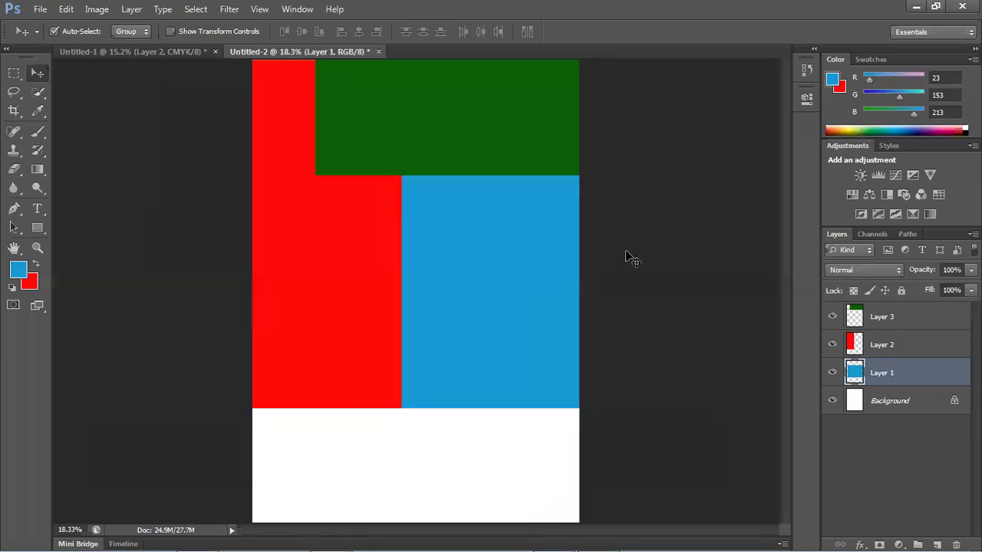
drag(494, 308, 449, 272)
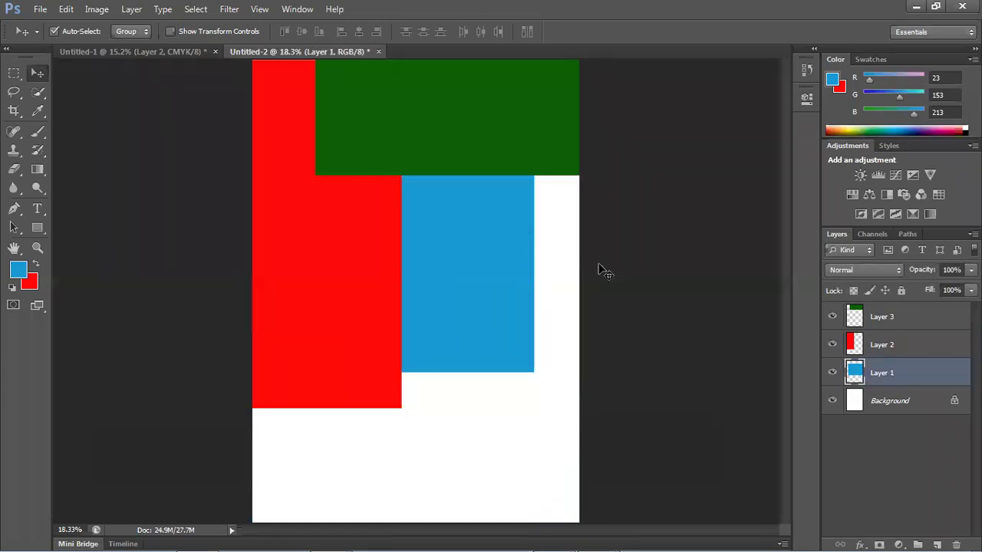
drag(488, 138, 487, 238)
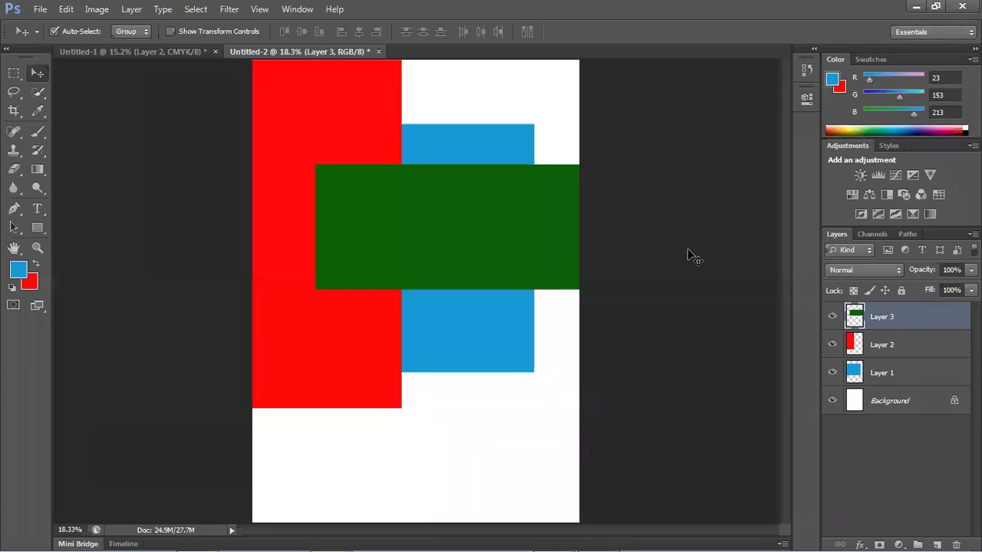
drag(529, 234, 515, 270)
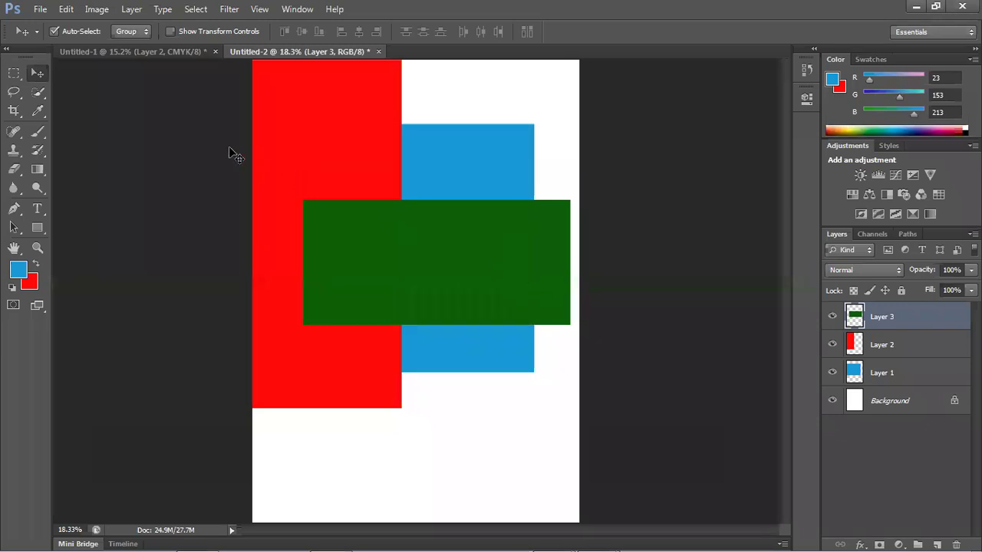
click(38, 91)
key(l)
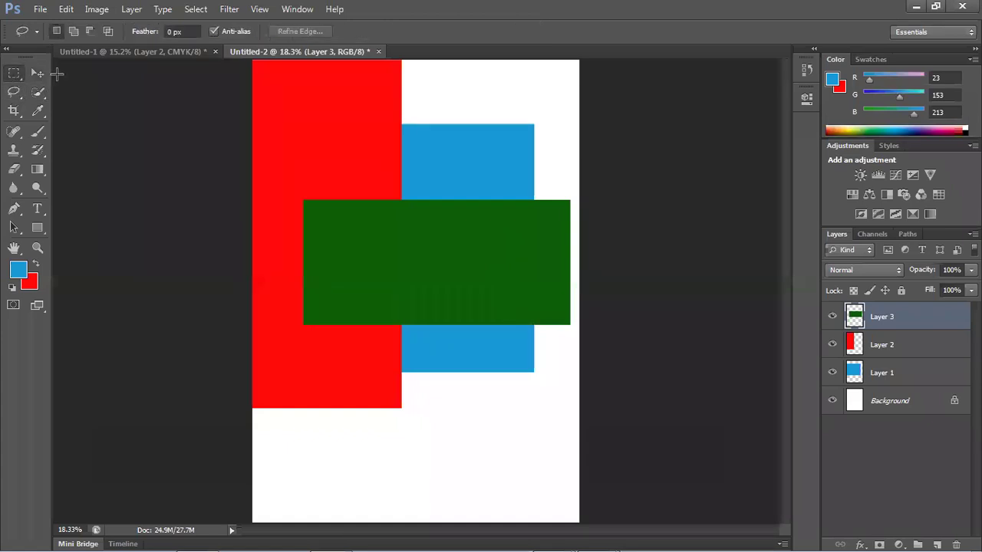
key(m)
click(41, 77)
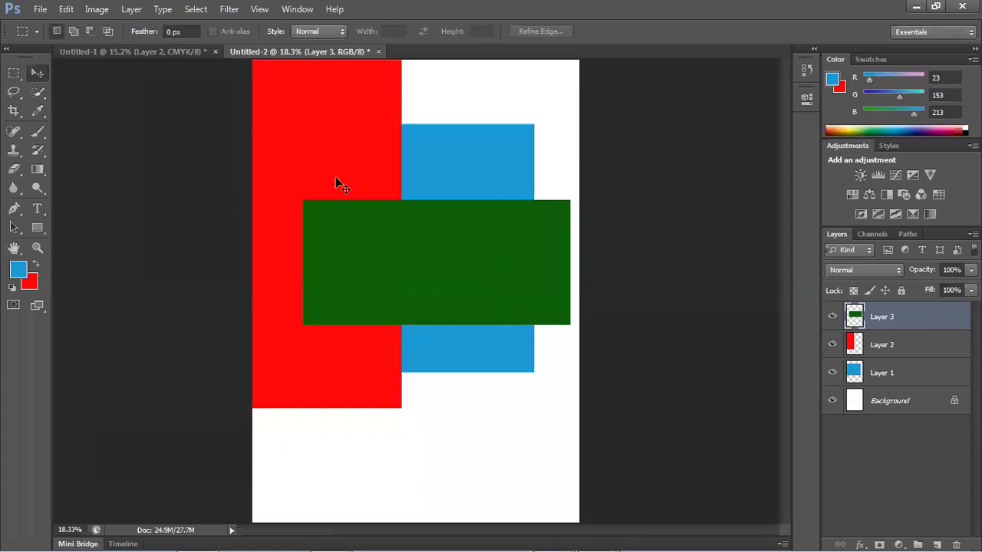
click(215, 174)
click(39, 70)
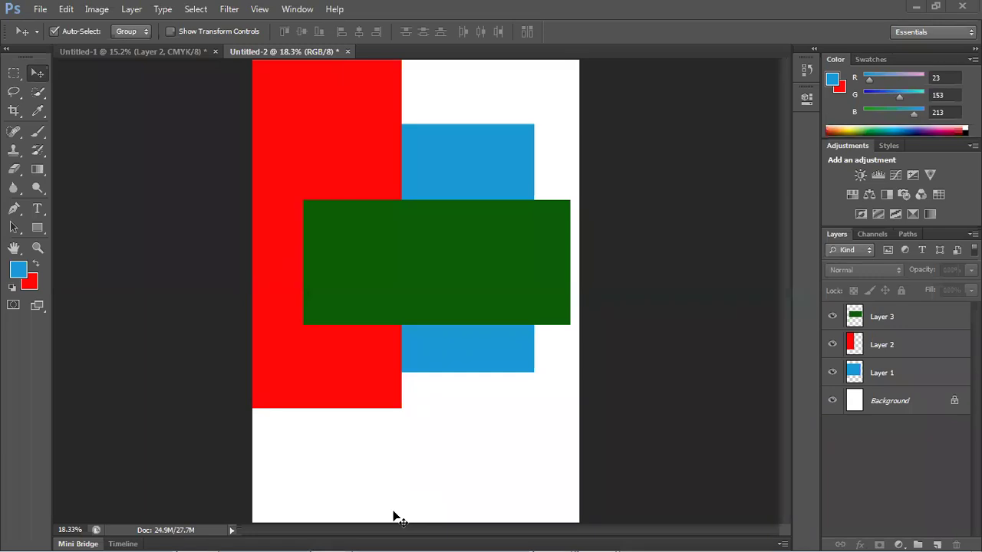
- Reposition the green, red and blue rectangles, and delete Layer 1, Layer 2 and Layer 3 together, leaving only the Background
drag(445, 301, 487, 207)
drag(395, 249, 501, 292)
drag(509, 399, 499, 345)
drag(662, 364, 152, 88)
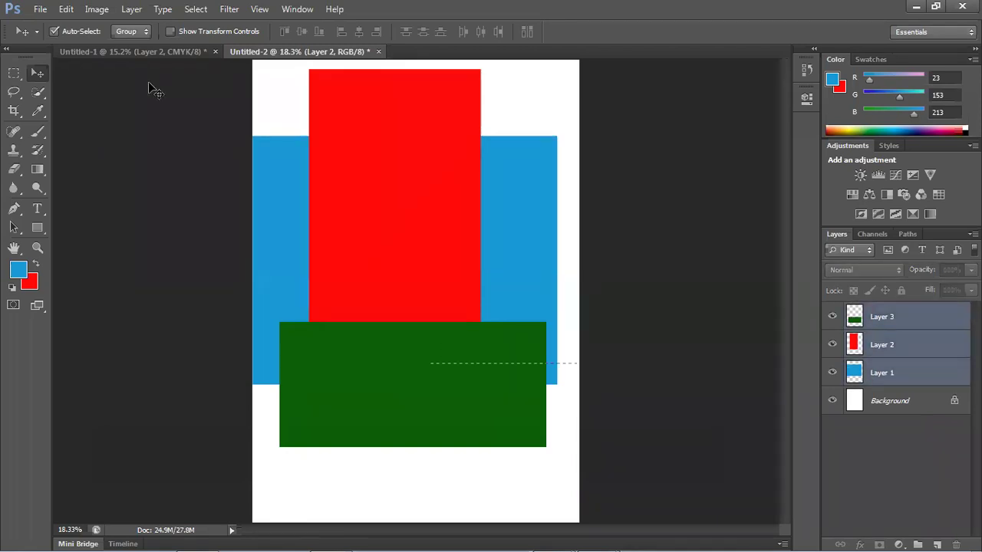
key(Delete)
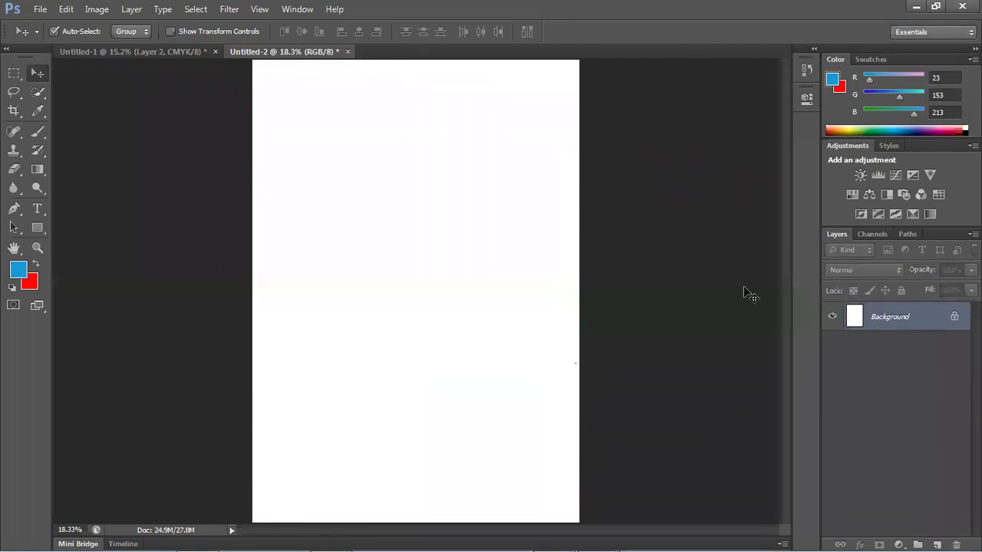
- Fill a blue rectangle and a red rectangle overlapping its upper edge directly on the Background layer
click(14, 73)
drag(322, 227, 530, 340)
key(alt+BackSpace)
key(ctrl+d)
drag(333, 133, 560, 257)
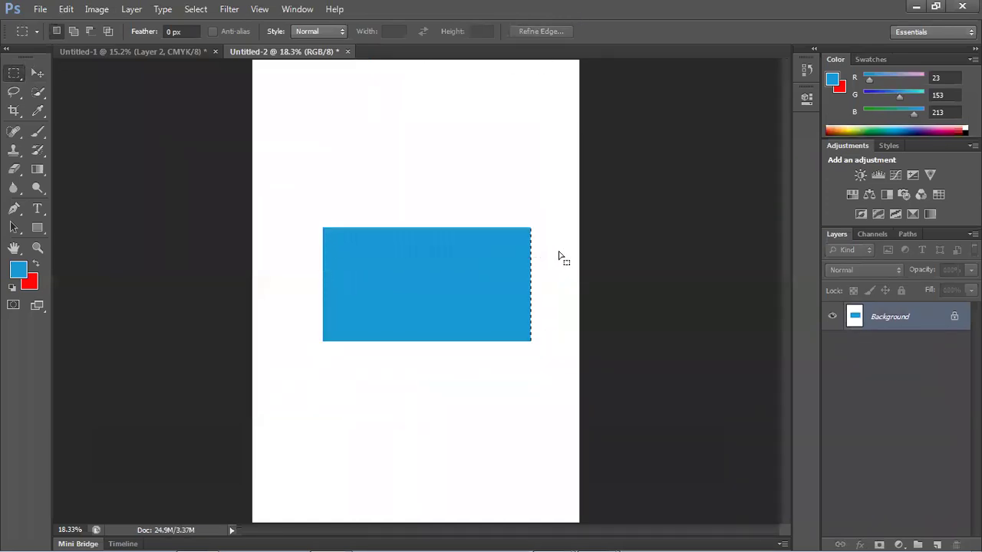
key(ctrl+BackSpace)
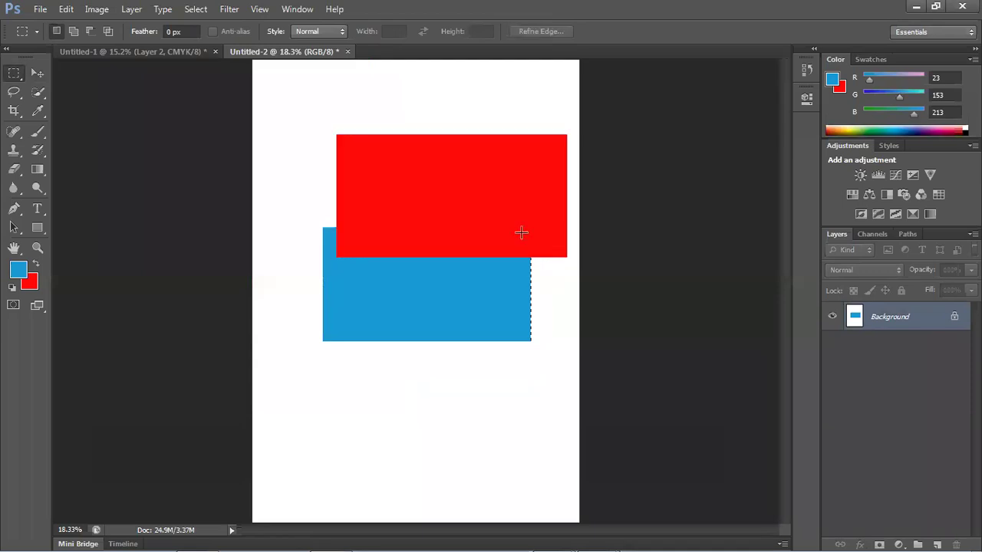
key(ctrl+d)
key(ctrl+0)
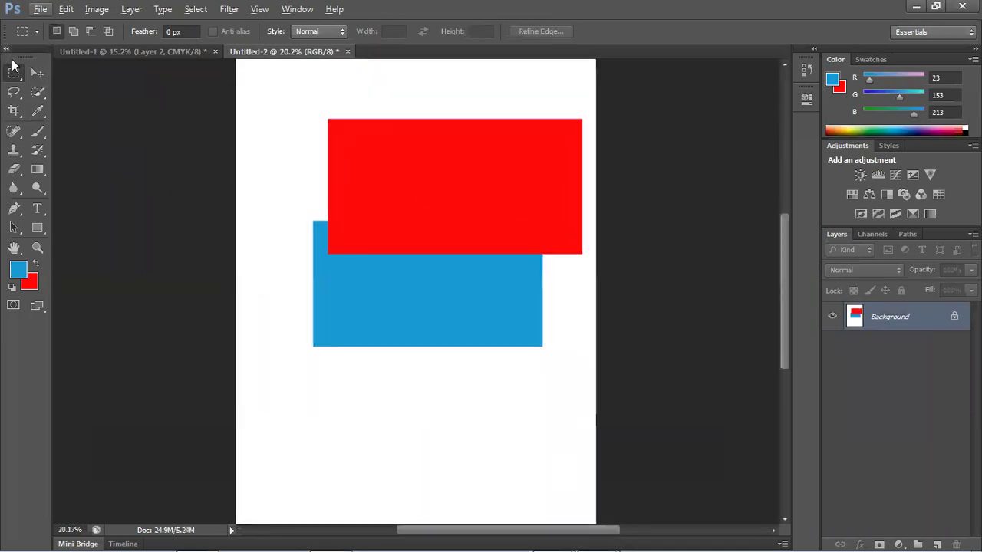
- Try to move the red and blue rectangles on the locked Background layer with the Move tool
click(37, 72)
click(369, 164)
click(387, 287)
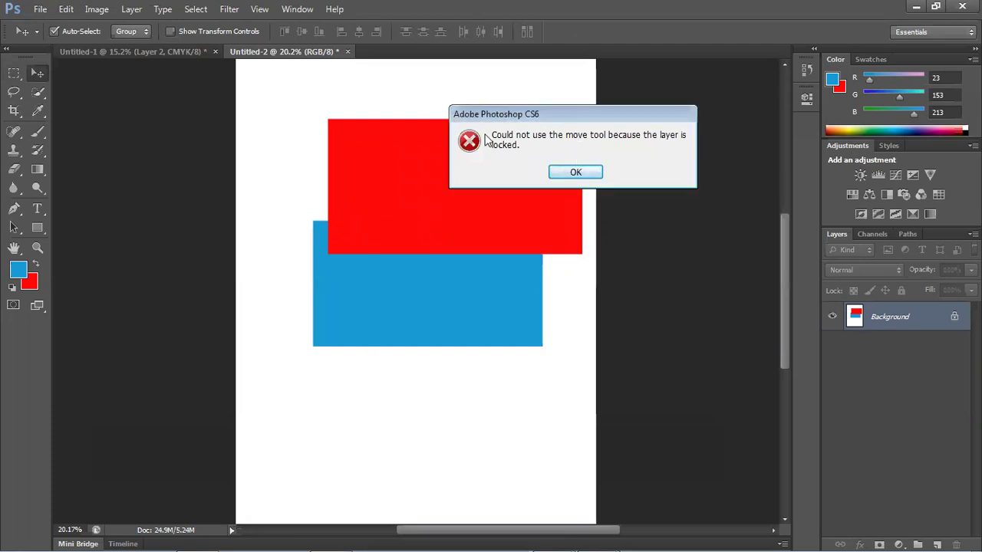
click(593, 172)
click(516, 244)
click(569, 171)
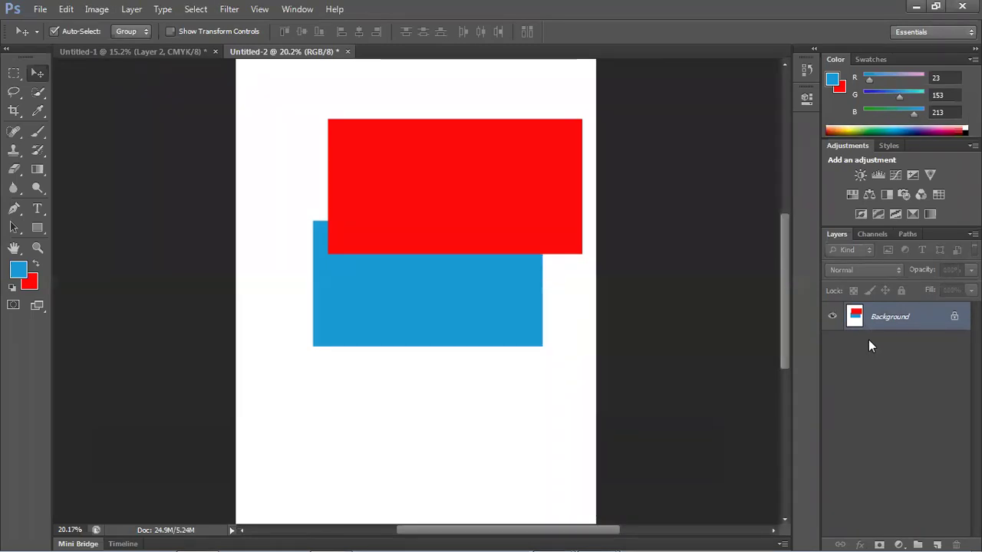
mouse_move(857, 329)
mouse_down()
mouse_move(863, 322)
mouse_move(855, 334)
mouse_up()
- Undo the rectangles drawn on the Background layer, stepping back to the blank canvas
key(ctrl+alt+z)
key(ctrl+alt+z)
key(ctrl+alt+z)
key(ctrl+alt+z)
key(ctrl+alt+z)
key(ctrl+alt+z)
key(ctrl+alt+z)
key(alt)
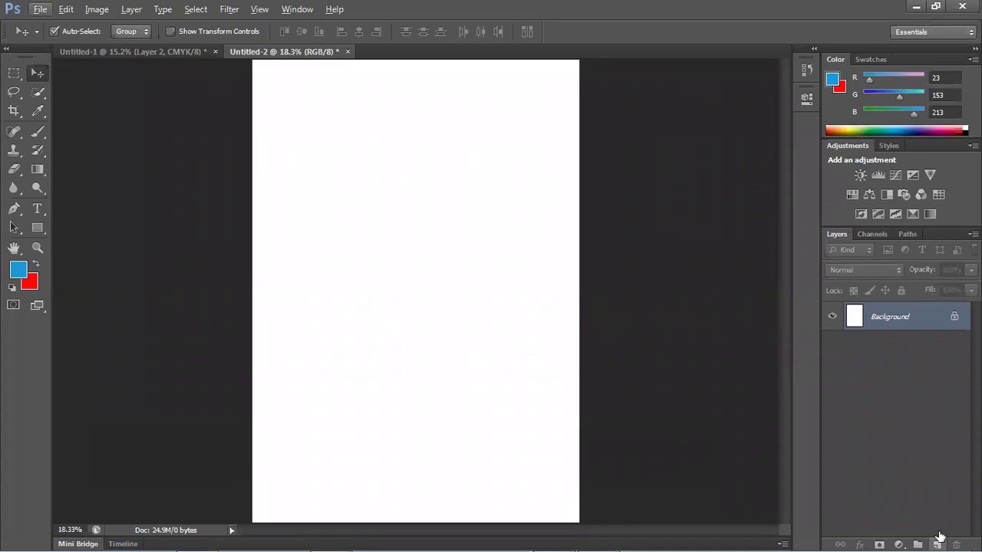
- Add a new layer and fill a rectangular selection on it with the blue foreground colour, clearing the selection
click(938, 544)
key(m)
drag(280, 170, 504, 342)
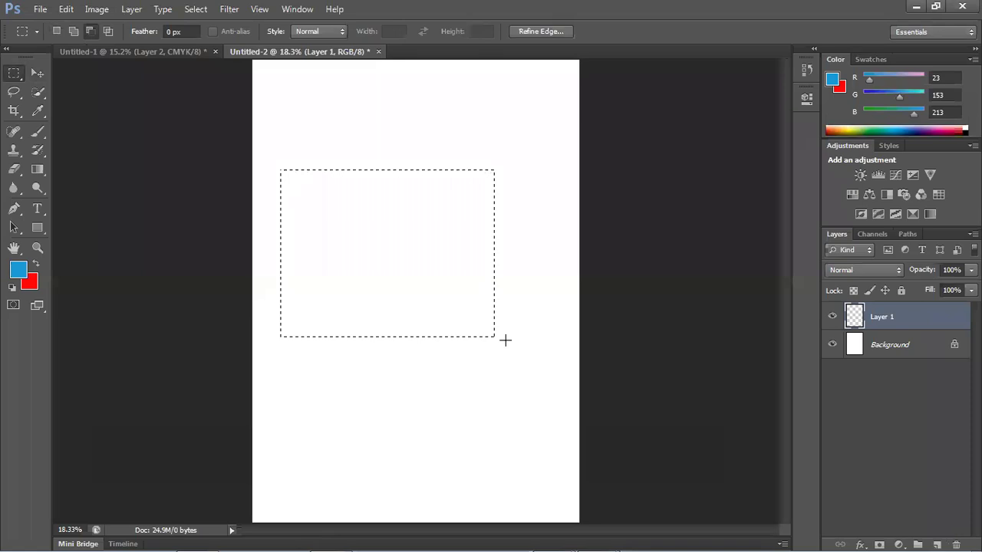
key(alt+BackSpace)
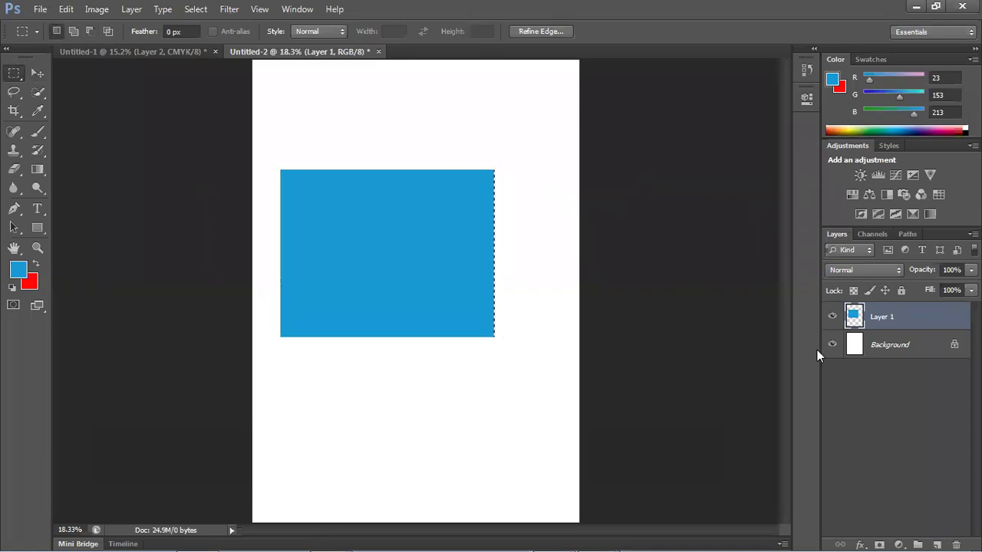
key(ctrl+d)
- Add and undo a second layer, and fill a red rectangle on Layer 1 overlapping the blue one's lower-right corner
click(937, 544)
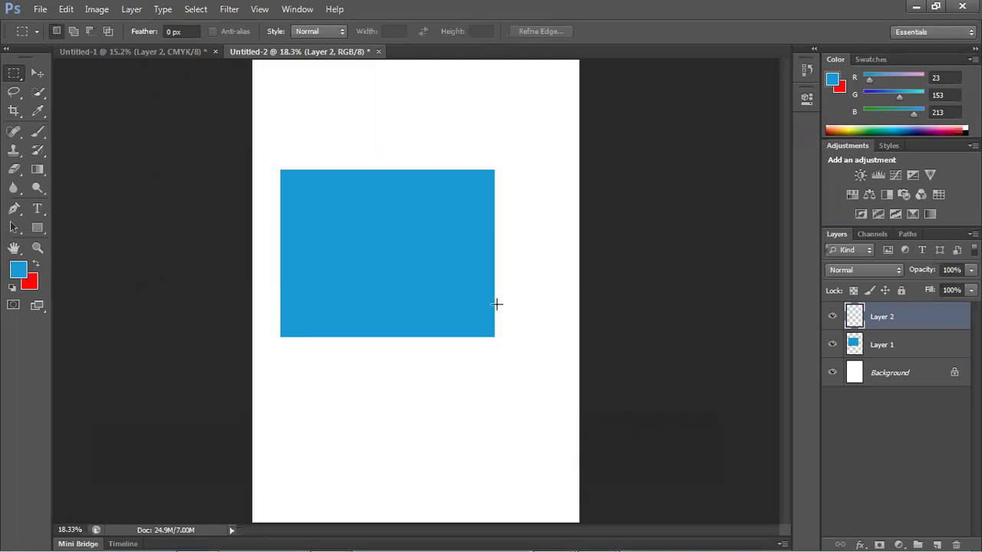
key(ctrl+z)
drag(408, 238, 579, 416)
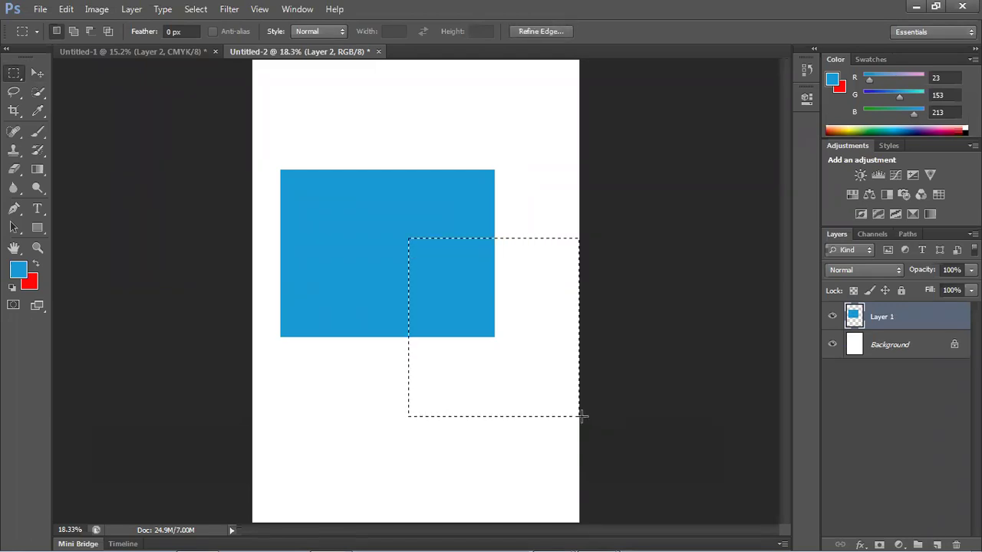
key(ctrl+BackSpace)
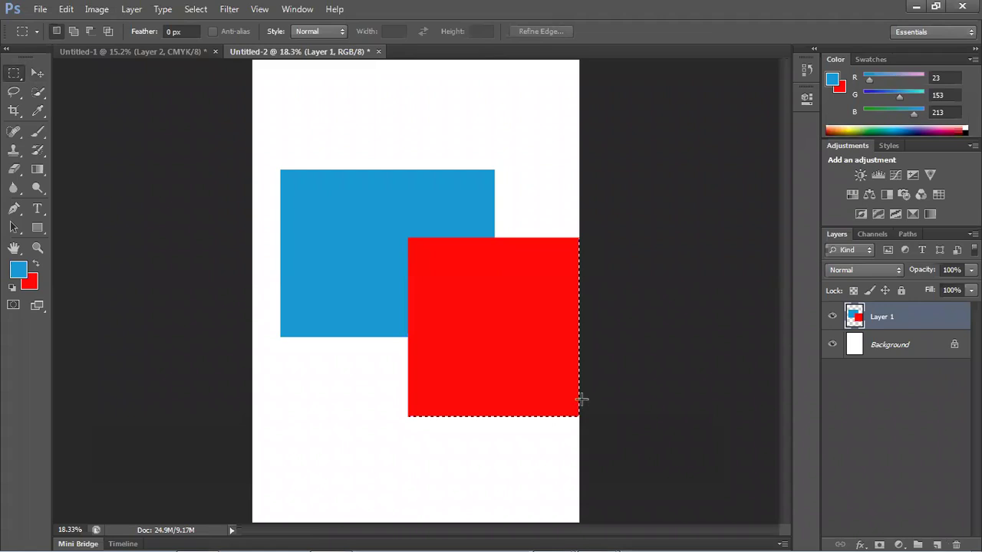
- Move Layer 1's blue and red rectangles together with the Move tool, and undo the moves and the red fill
click(37, 73)
scroll(320, 342, up, 1)
drag(320, 342, 476, 292)
scroll(430, 239, down, 1)
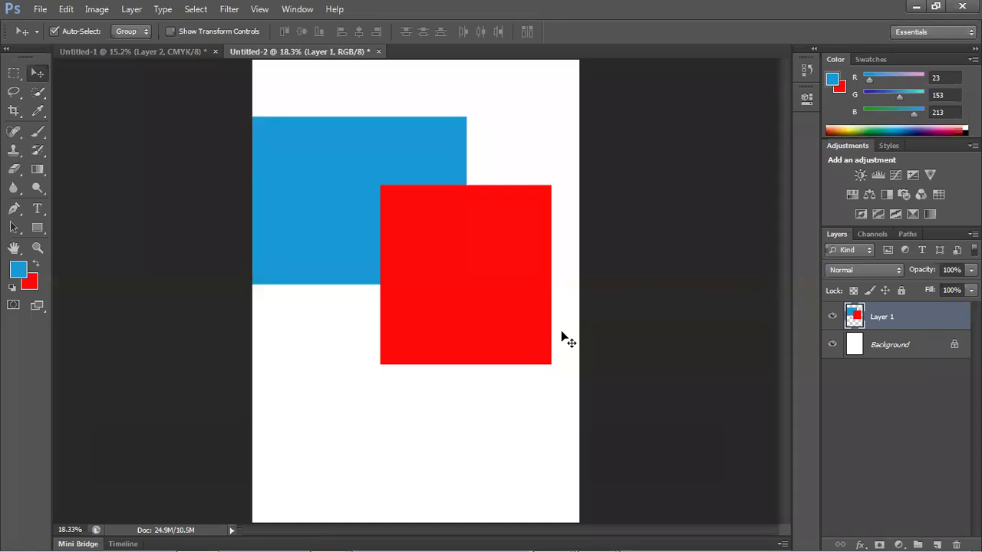
drag(541, 329, 514, 312)
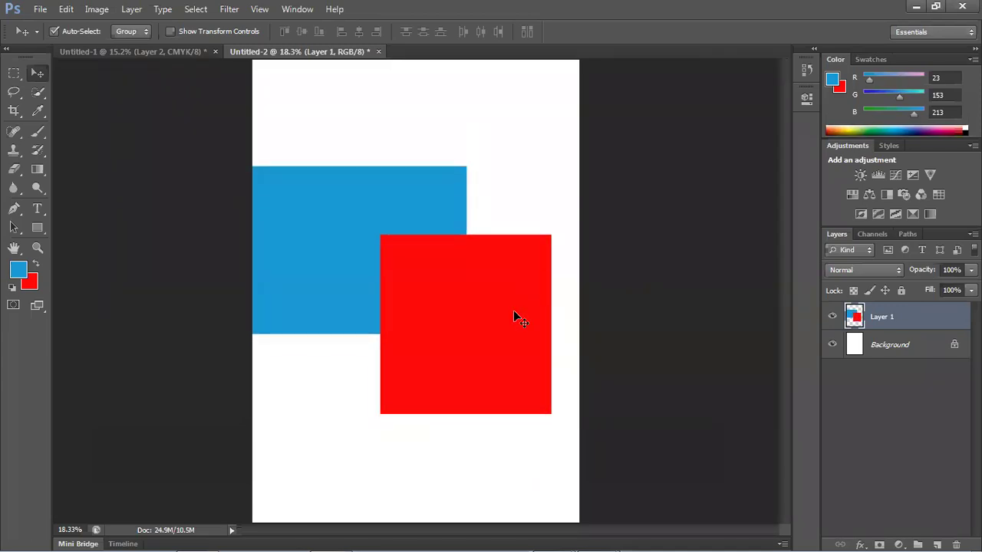
key(ctrl+alt+z)
key(ctrl+alt+z)
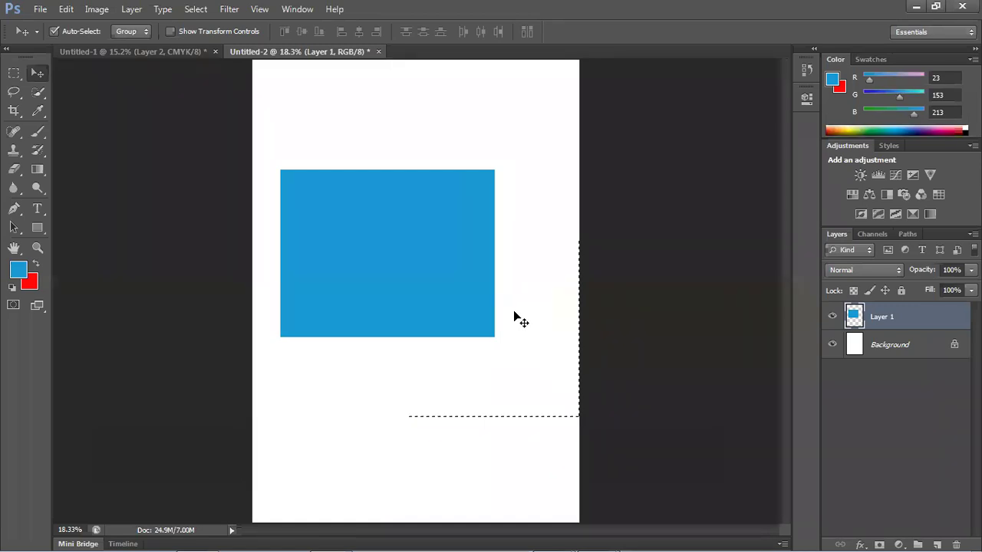
- Zoom in on the blue rectangle to 66.67%, and alternate zooming out and in, ending at 8.33%
key(ctrl+plus)
key(ctrl+plus)
key(ctrl+plus)
key(ctrl+plus)
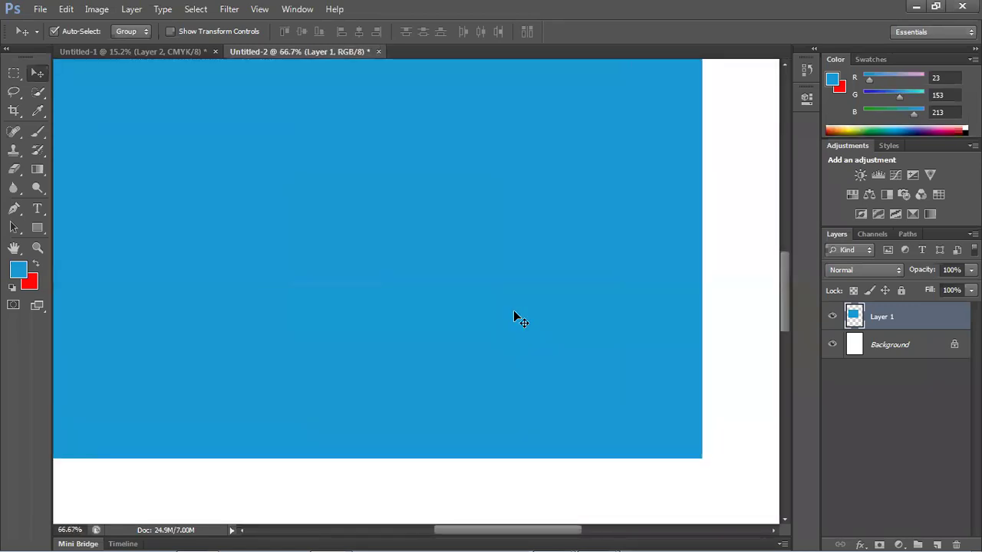
key(ctrl+minus)
key(ctrl+minus)
key(ctrl+minus)
key(ctrl+minus)
key(ctrl+minus)
key(ctrl+minus)
key(ctrl+minus)
key(ctrl+minus)
key(ctrl+minus)
key(ctrl+plus)
key(ctrl+plus)
key(ctrl+plus)
key(ctrl+plus)
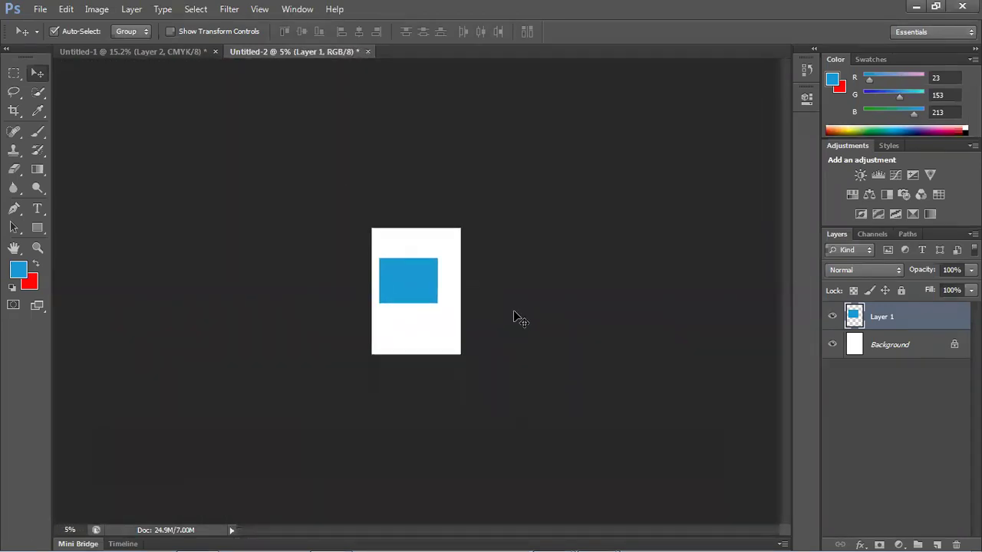
key(ctrl+plus)
key(ctrl+plus)
key(ctrl+plus)
key(ctrl+plus)
key(ctrl+plus)
key(ctrl+minus)
key(ctrl+minus)
key(ctrl+minus)
key(ctrl+plus)
key(ctrl+minus)
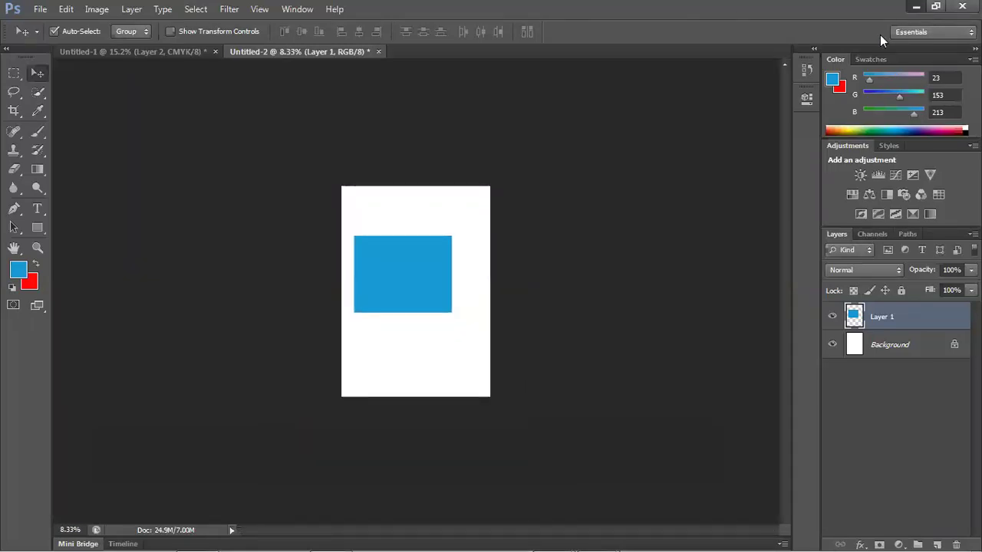
- Switch to Chrome and highlight the Zoom In/Out shortcut line in Graphic-Design-Outline.pdf
key(super+d)
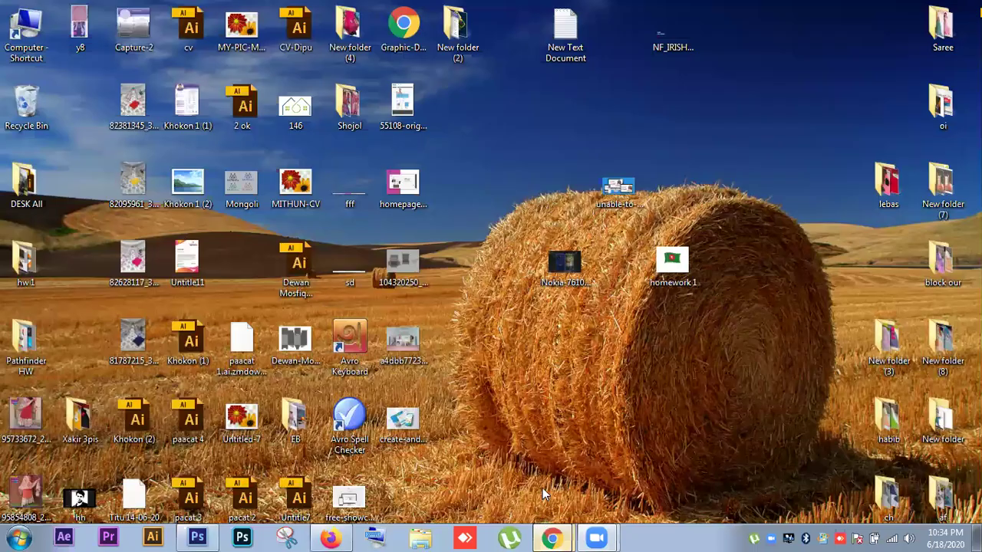
mouse_move(553, 538)
click(537, 478)
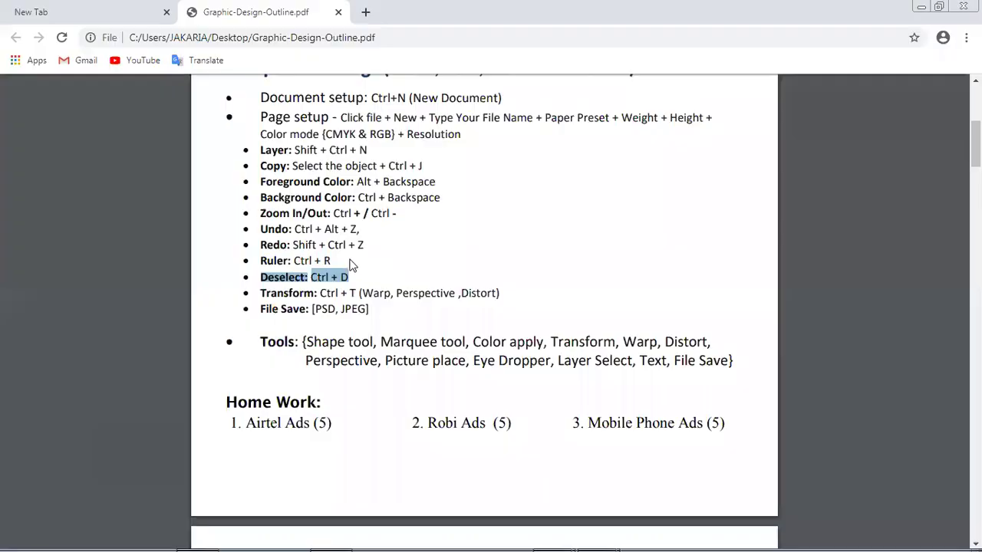
drag(345, 216, 255, 213)
click(394, 216)
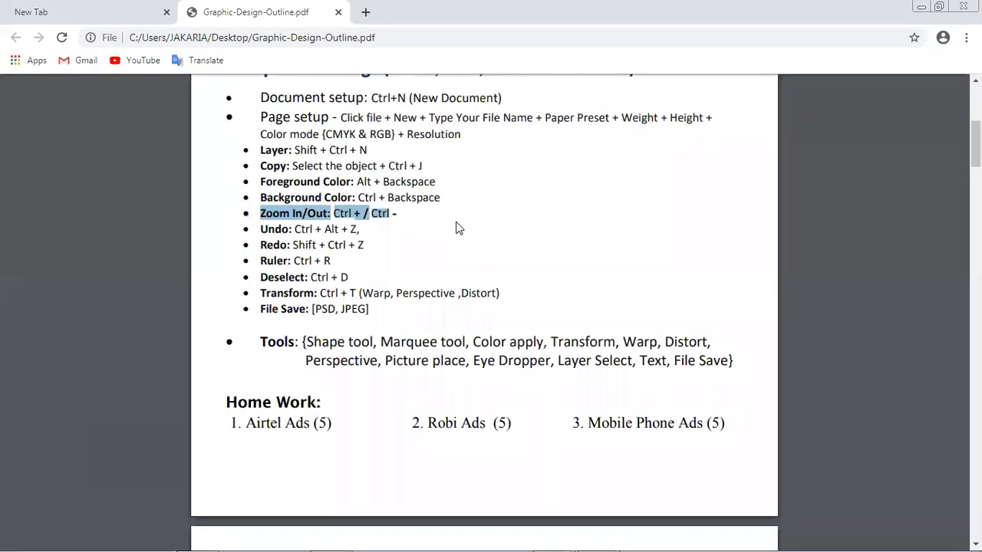
- Minimise Chrome, return to Photoshop and shift Layer 1's blue rectangle slightly right and down
click(922, 6)
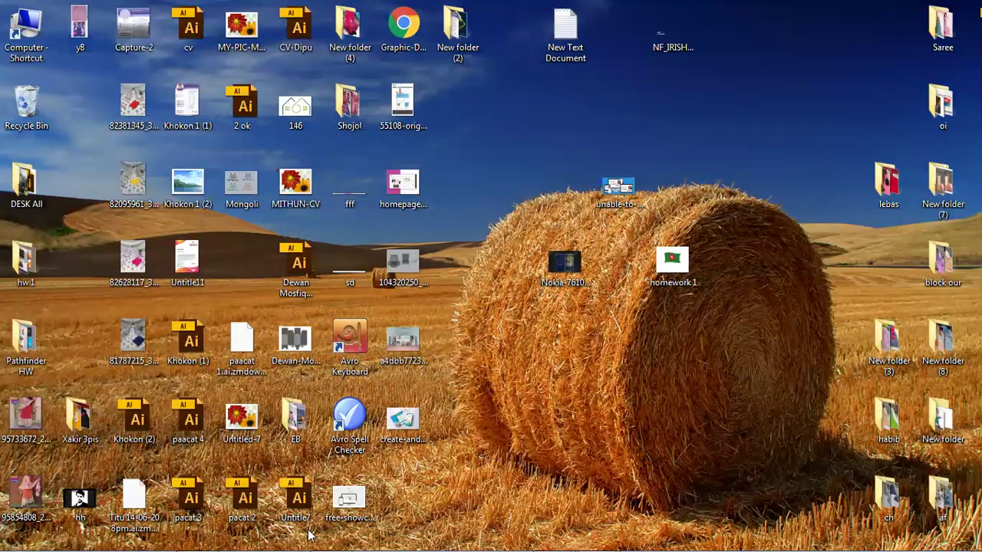
click(197, 544)
mouse_move(386, 293)
mouse_down()
mouse_move(403, 295)
mouse_move(395, 324)
mouse_move(396, 299)
mouse_up()
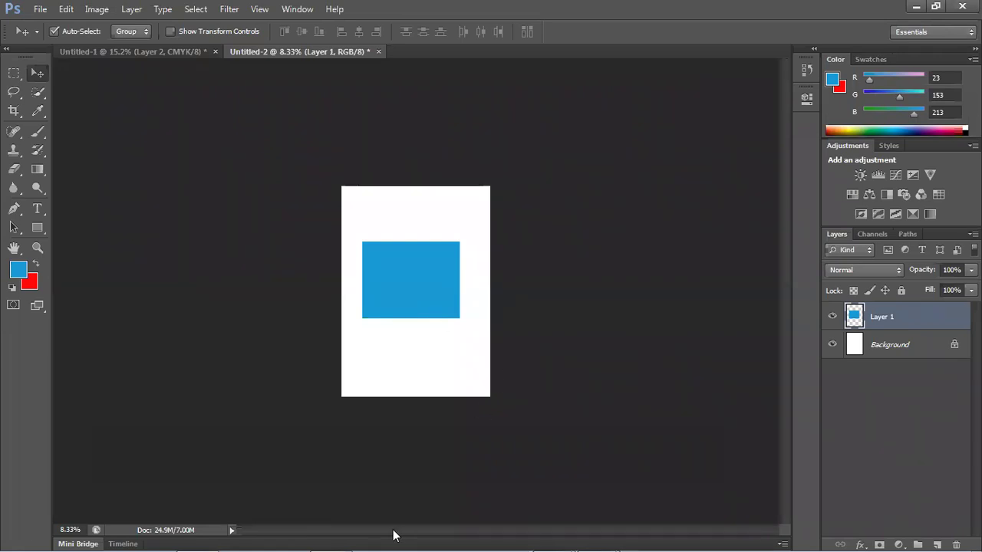
mouse_move(395, 549)
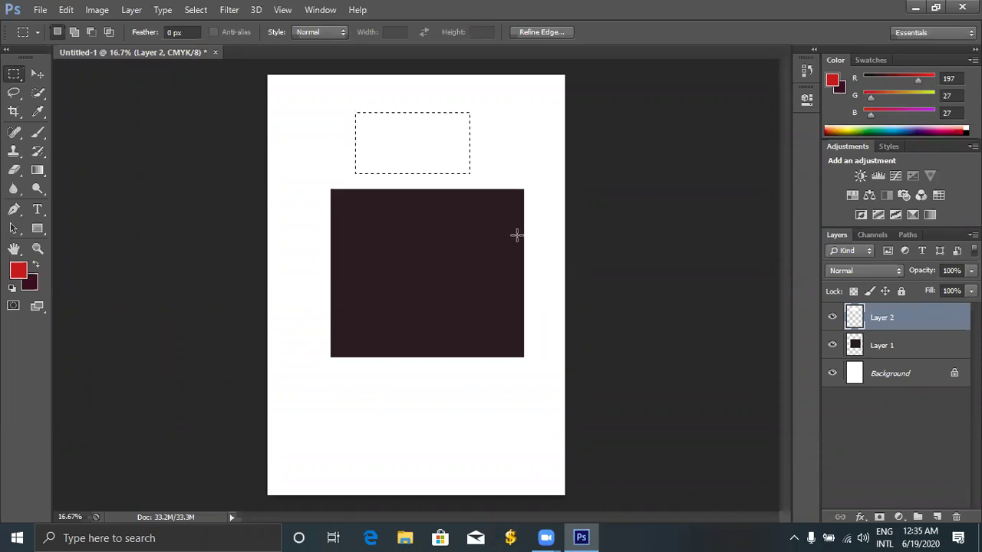
- Replace the selection with a smaller rectangle above the dark square and fill it with the background colour on Layer 2
click(394, 144)
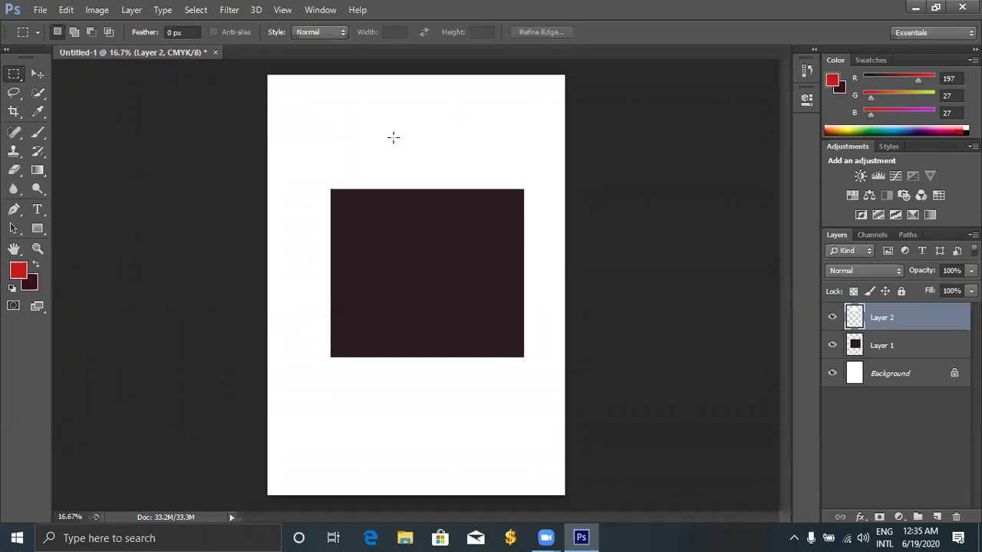
drag(352, 101, 440, 149)
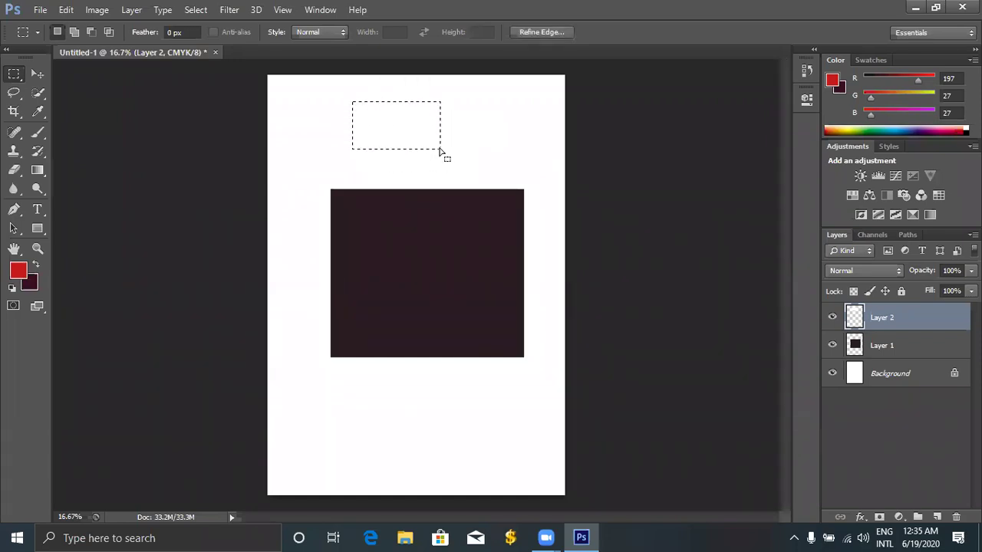
key(ctrl+BackSpace)
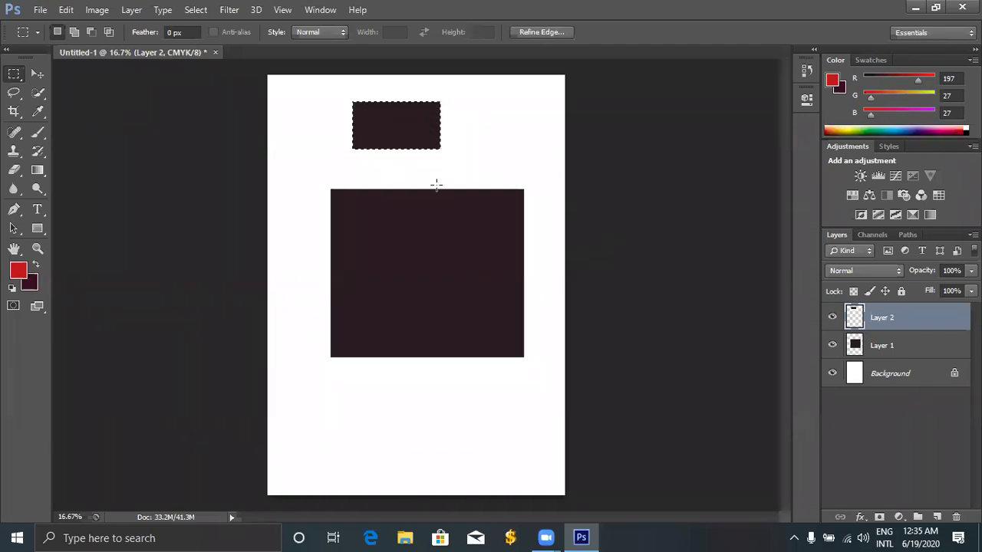
- Select a rectangle below the large dark square and fill it with the red foreground colour on Layer 2
drag(351, 396, 509, 471)
key(alt+BackSpace)
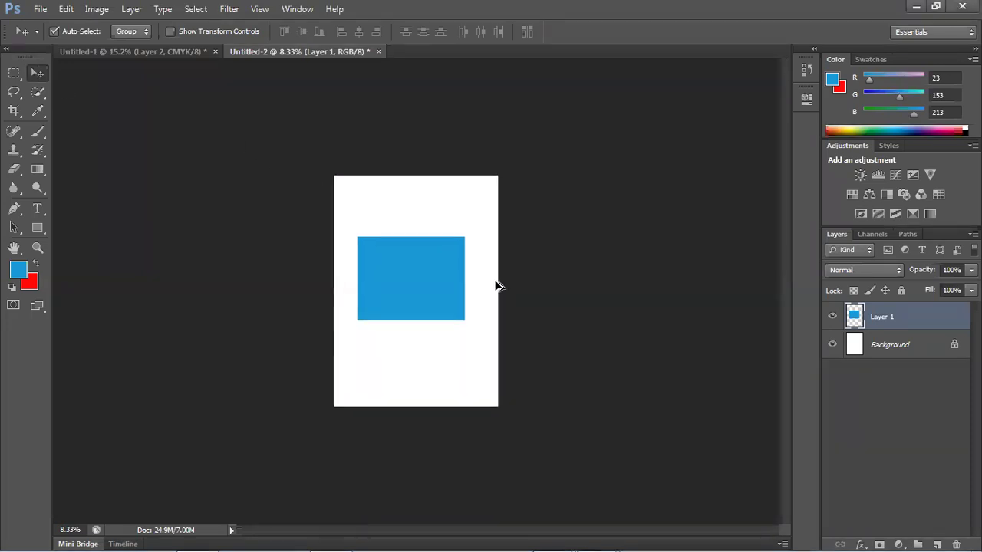
- Delete Layer 1 with the blue rectangle from Untitled-2
scroll(499, 285, up, 1)
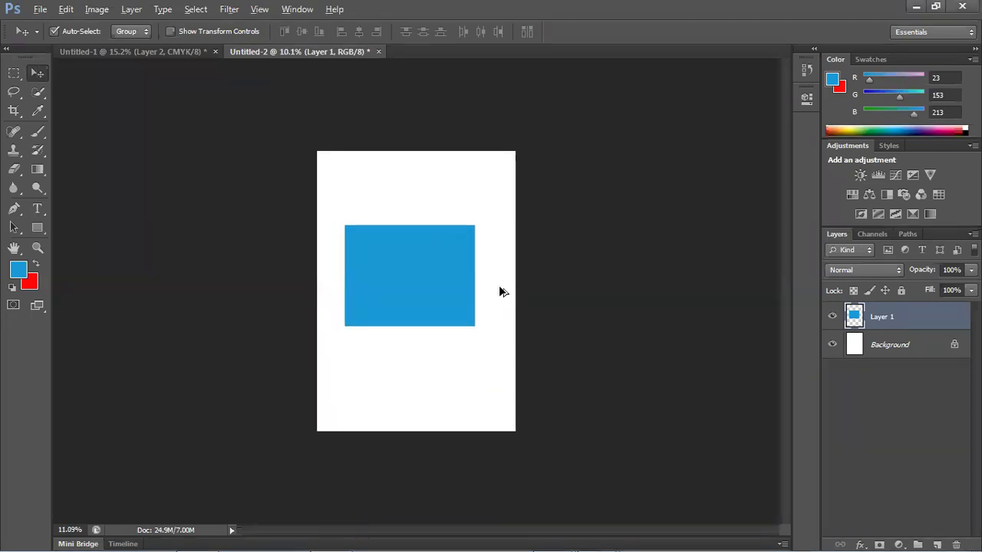
scroll(446, 284, up, 2)
scroll(446, 307, up, 1)
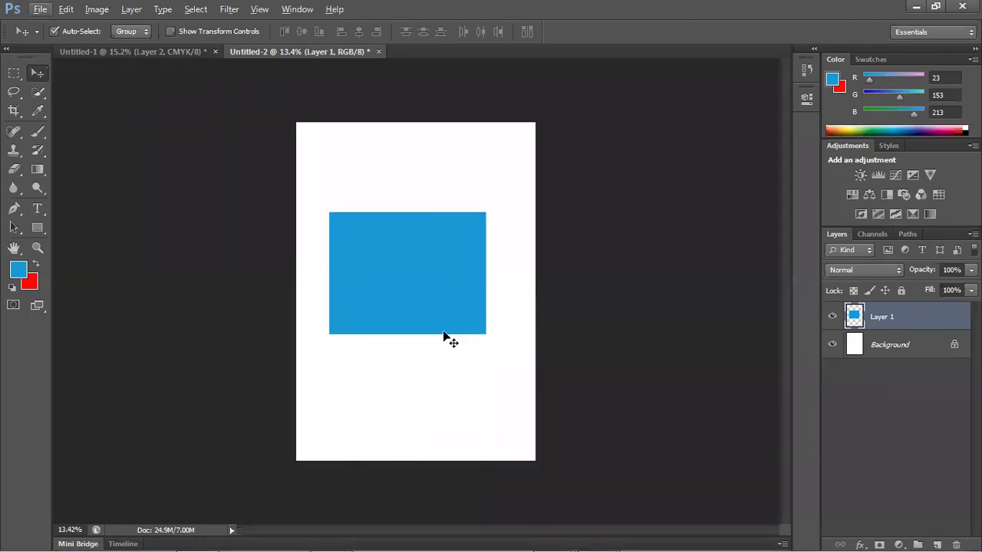
scroll(431, 365, up, 1)
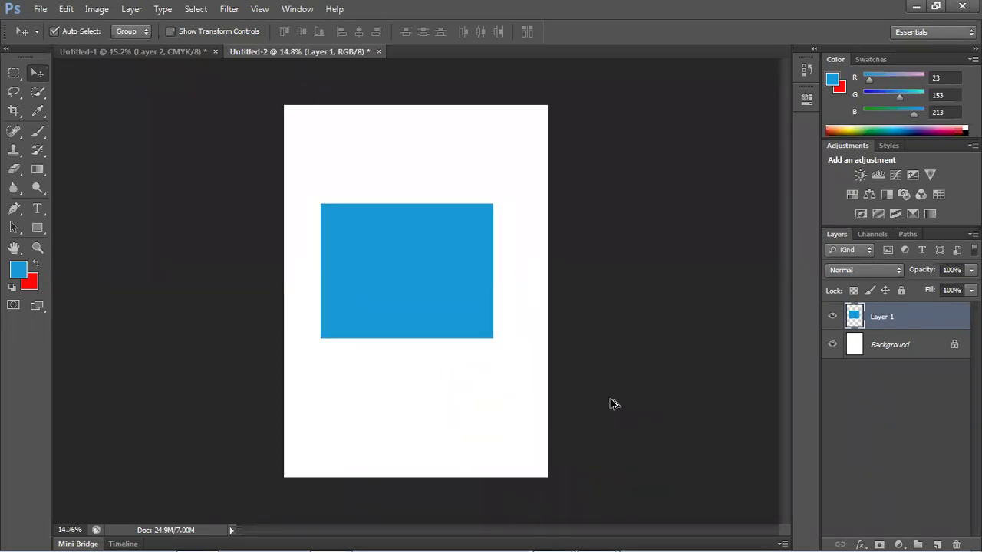
scroll(598, 388, up, 1)
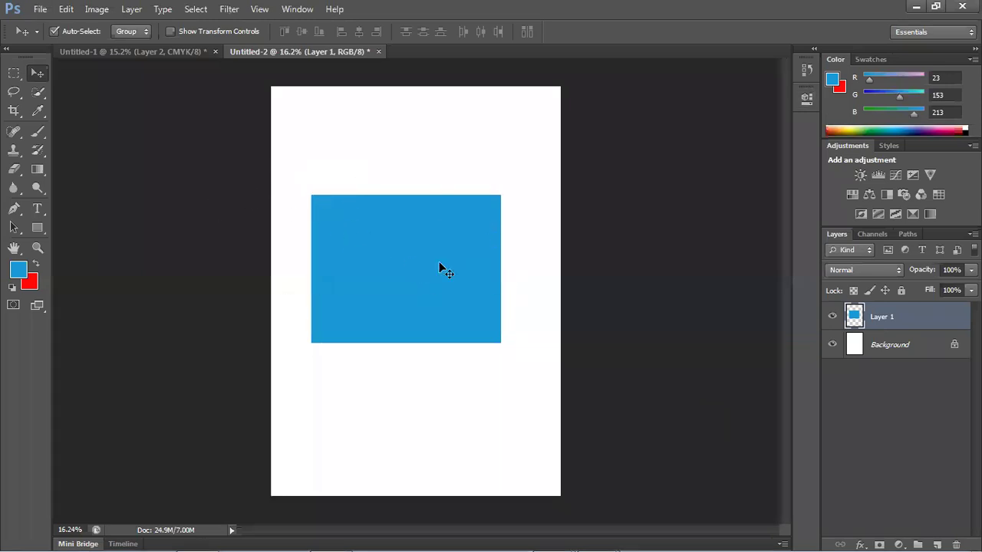
key(Delete)
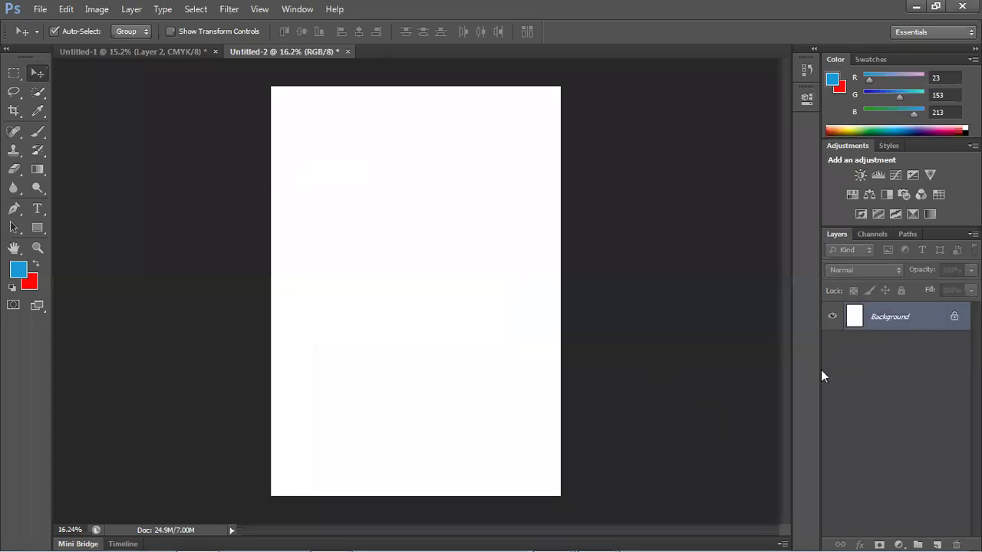
- Close the Untitled-2 and Untitled-1 documents without saving their changes
click(347, 51)
click(583, 171)
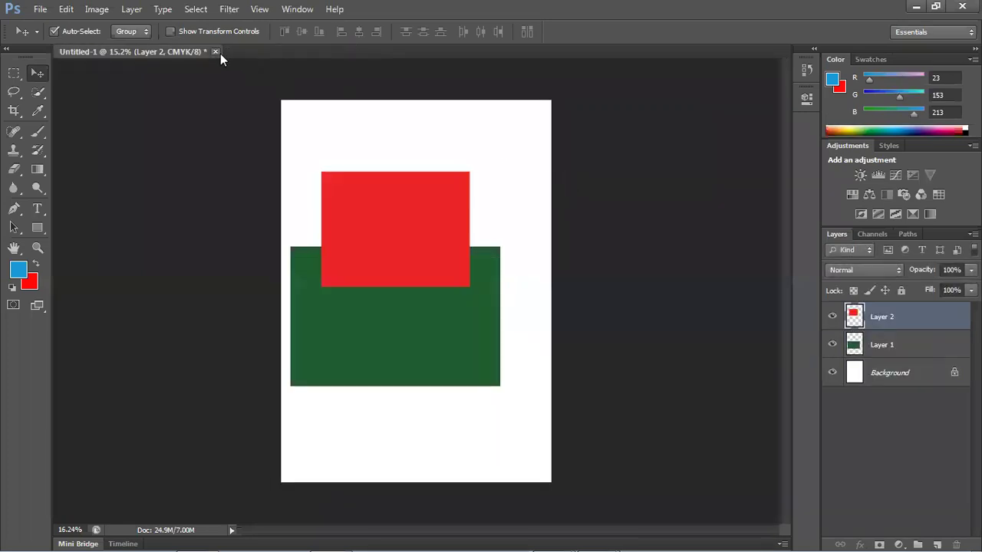
click(216, 51)
click(583, 172)
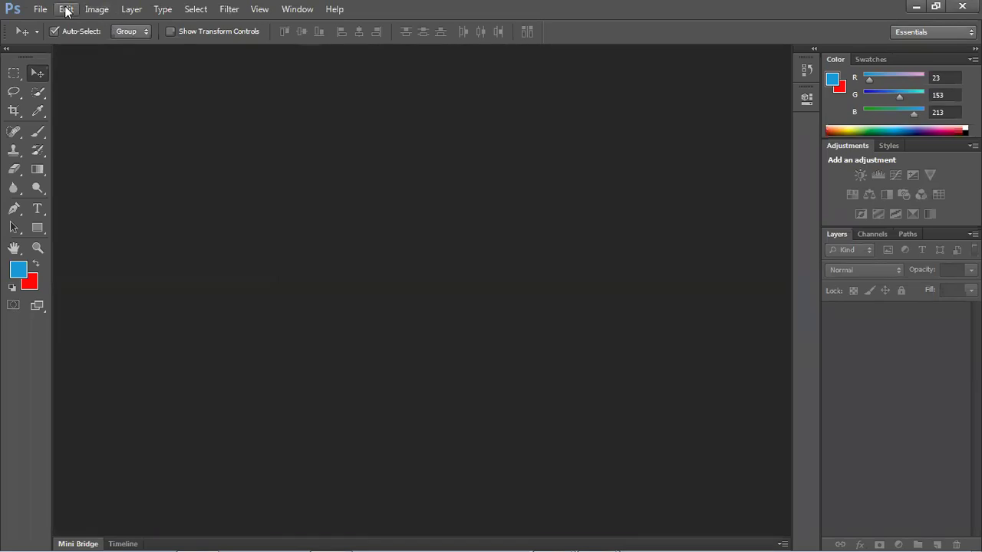
- Begin a new document with the International Paper preset at A4 size
click(40, 9)
mouse_move(69, 11)
click(44, 23)
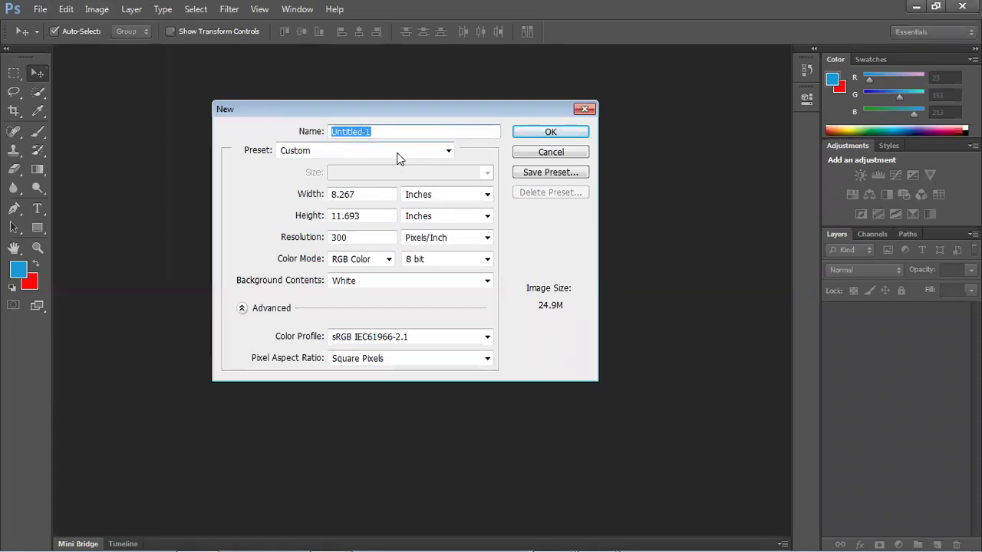
click(391, 150)
click(373, 211)
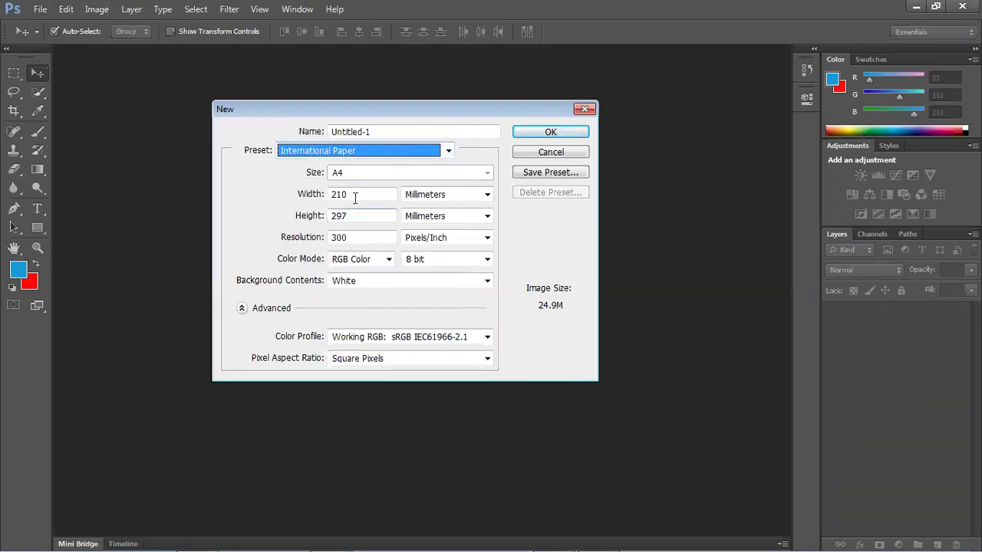
click(374, 173)
click(376, 176)
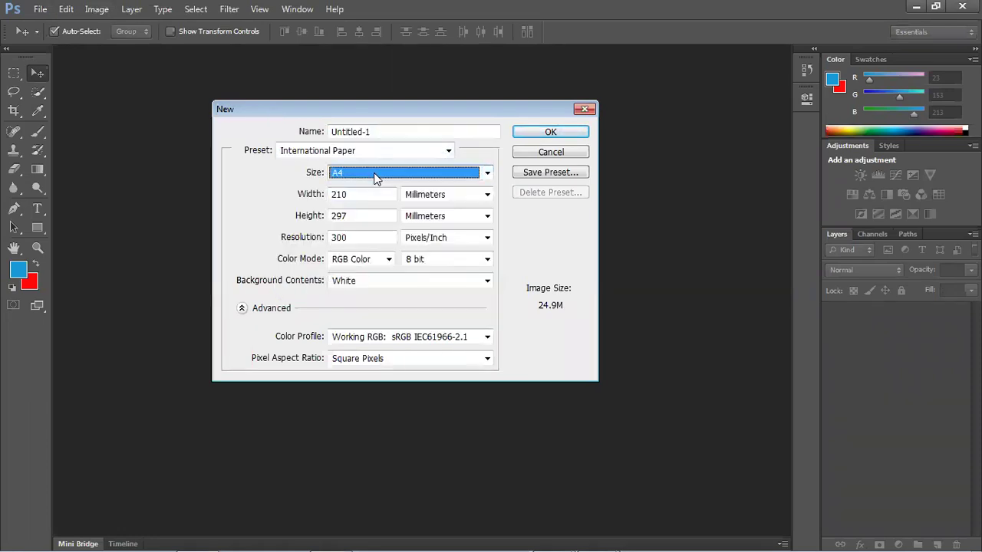
- Set the new document's dimensions to inches and its colour mode to CMYK Color, and create it
click(428, 194)
click(438, 220)
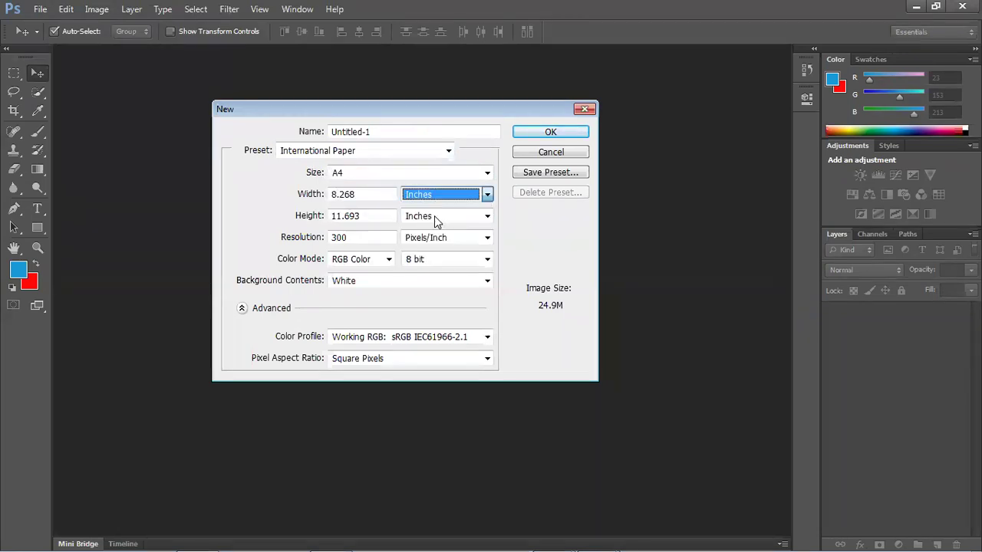
double_click(353, 238)
click(359, 261)
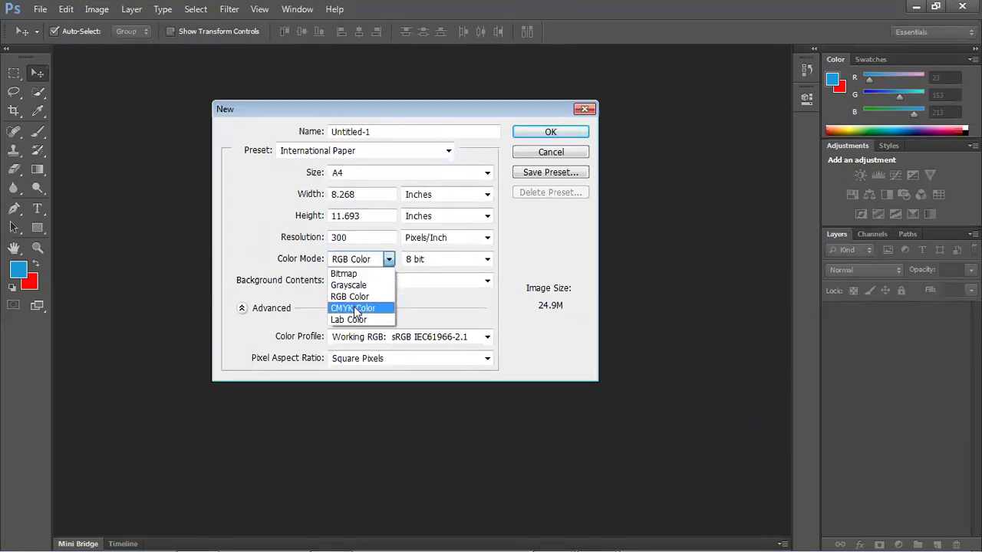
click(355, 307)
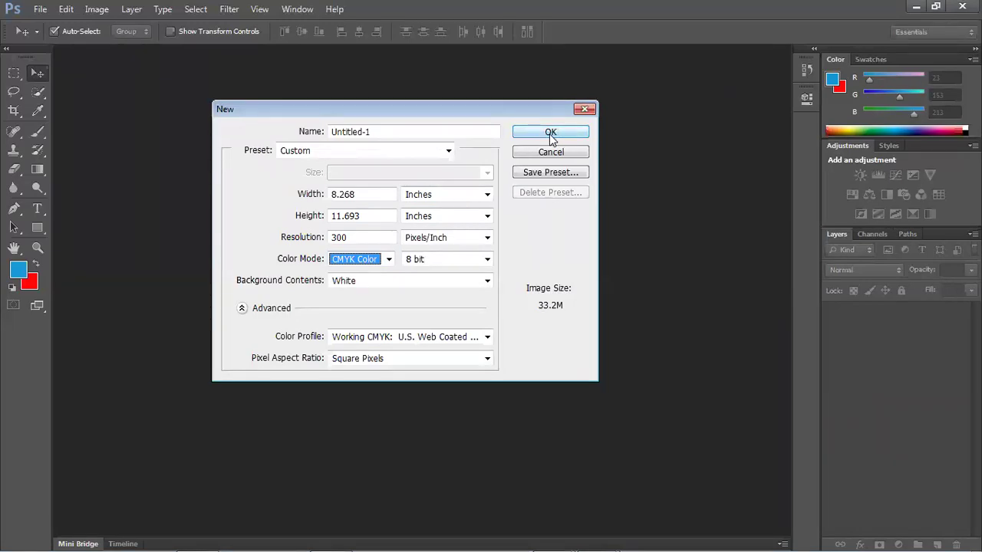
click(549, 133)
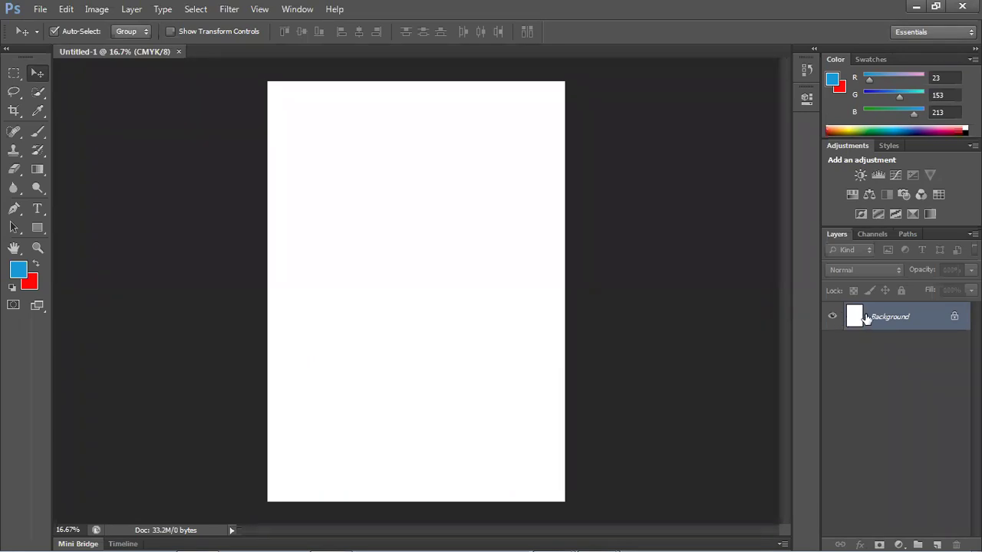
- Add a new layer and draw a wide rectangular marquee selection slightly above the middle of the page
click(938, 542)
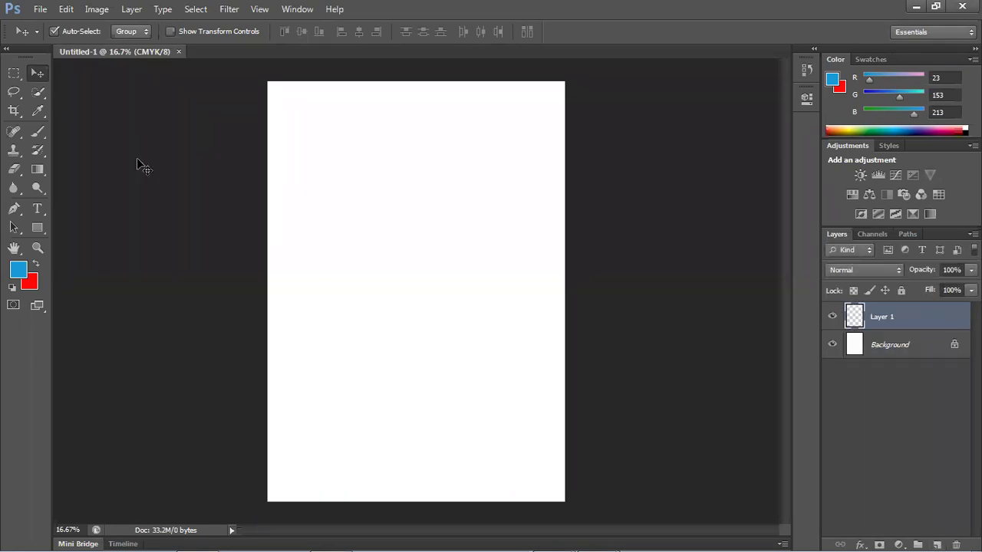
click(14, 73)
click(77, 71)
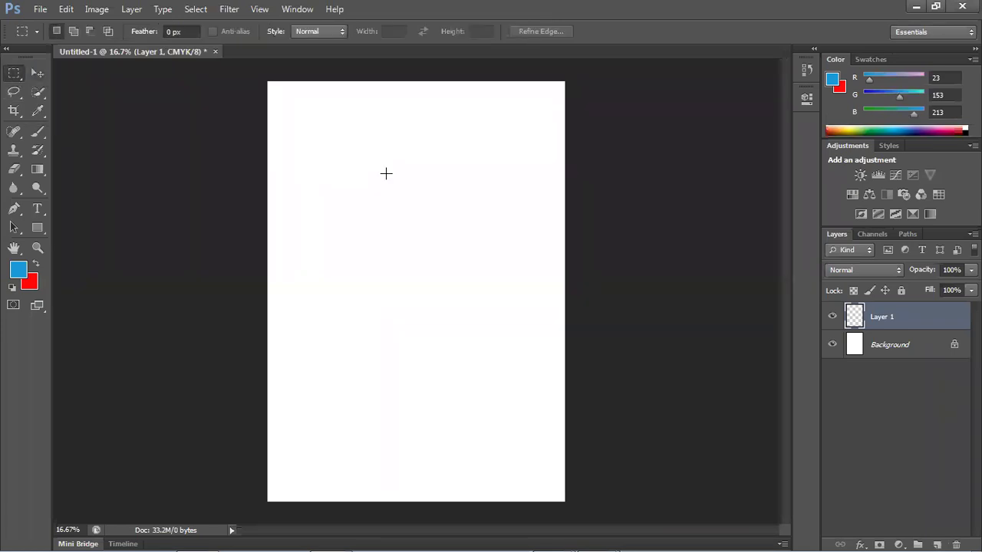
drag(335, 204, 544, 324)
- Set the foreground colour to dark green 18600a, fill the rectangular selection with it and deselect
click(17, 270)
drag(456, 341, 417, 323)
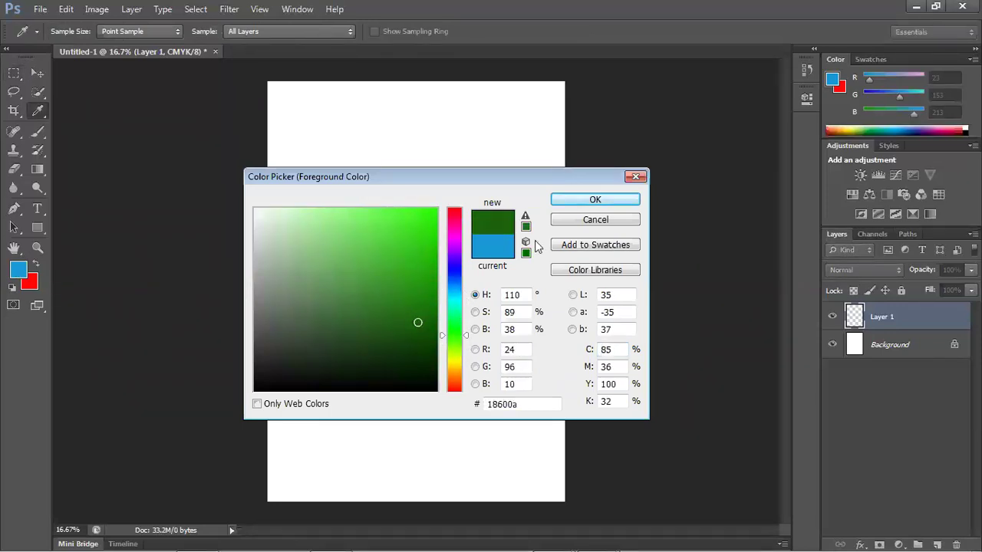
click(587, 199)
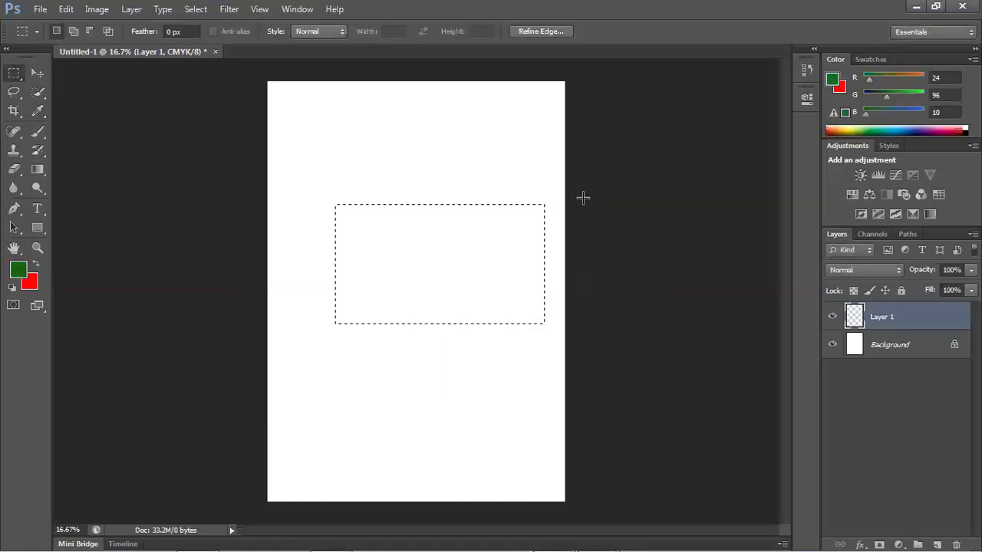
key(alt+BackSpace)
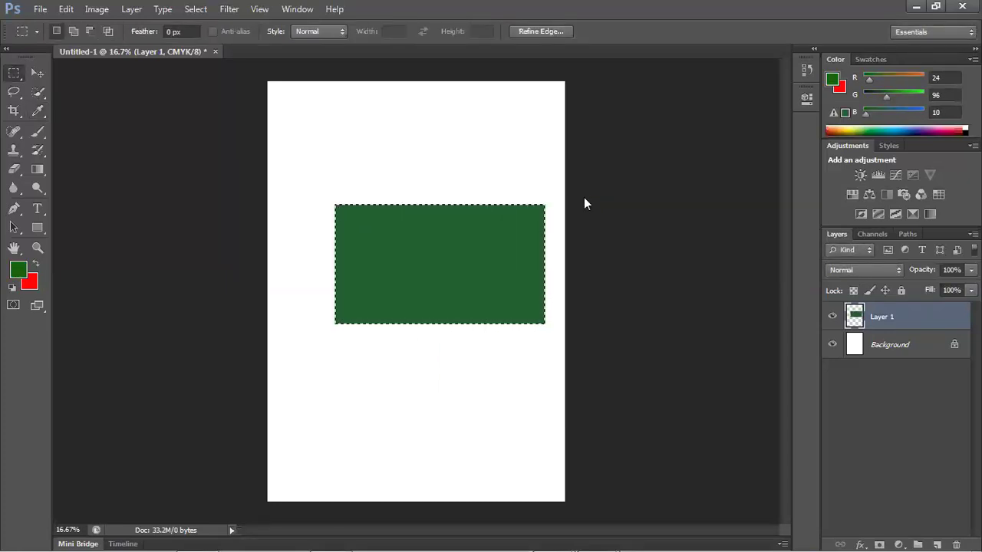
key(ctrl+d)
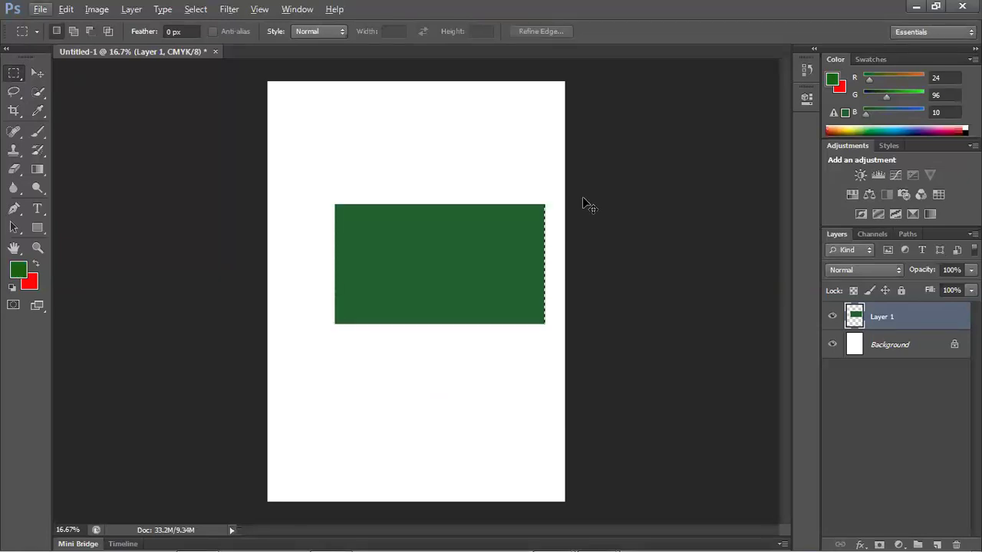
- Add another layer above the green rectangle's layer and choose the Elliptical Marquee Tool
key(ctrl+plus)
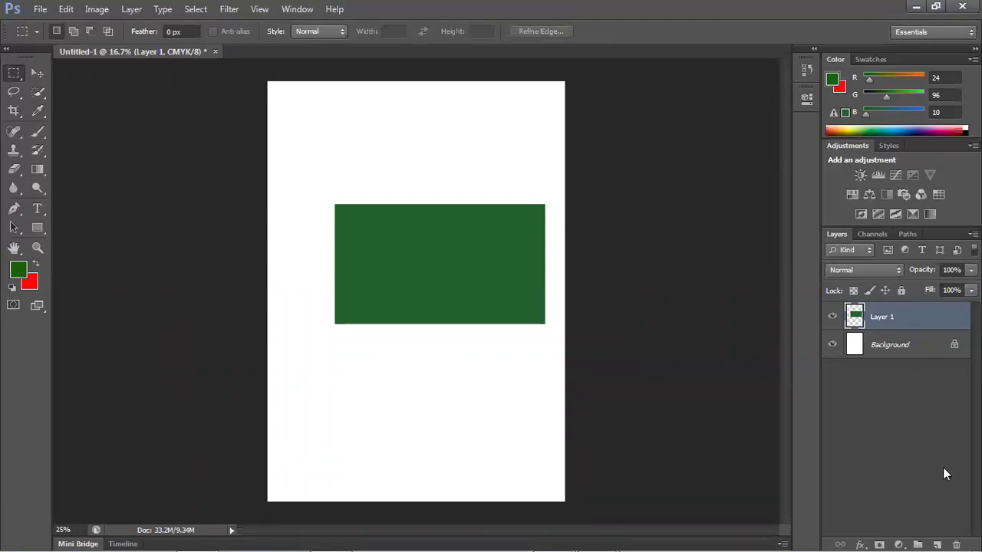
click(939, 541)
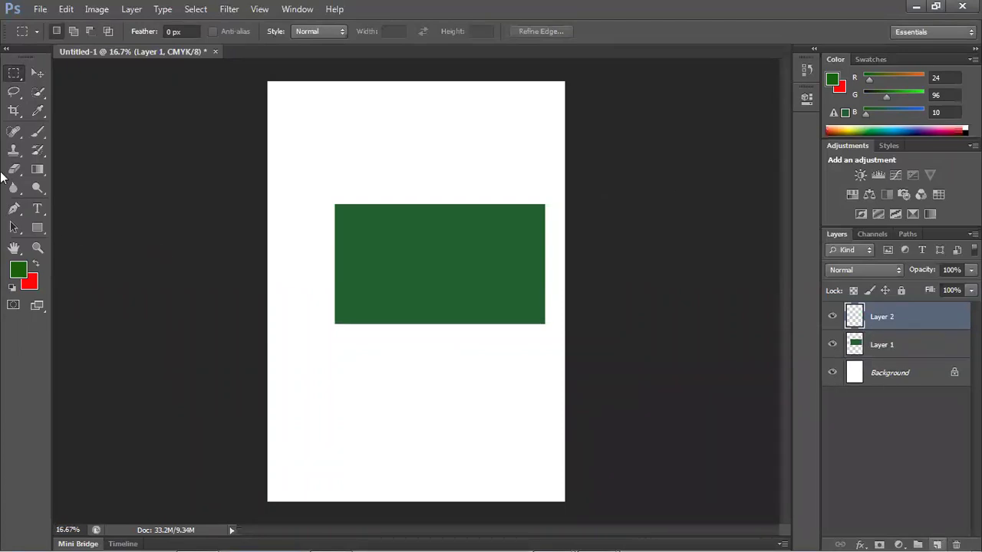
right_click(12, 74)
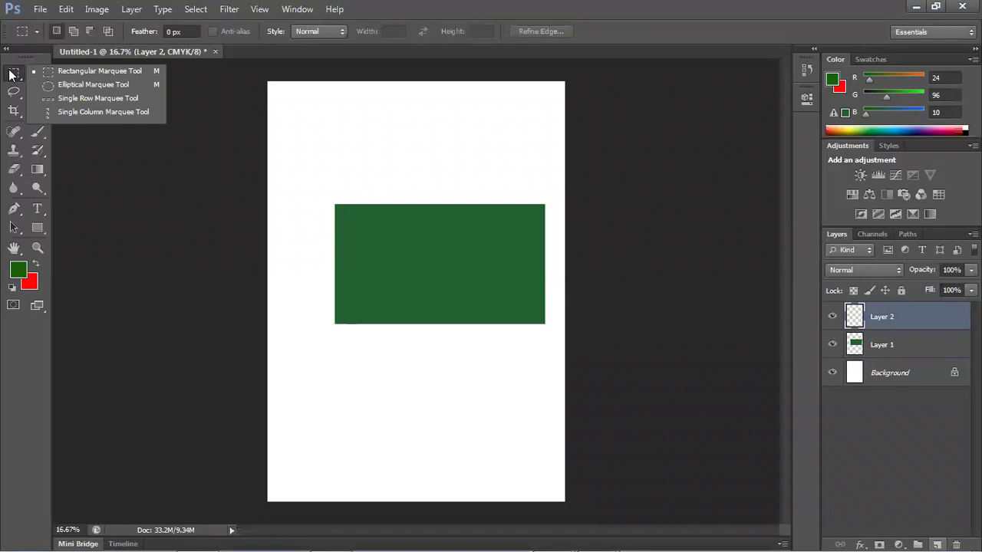
click(77, 84)
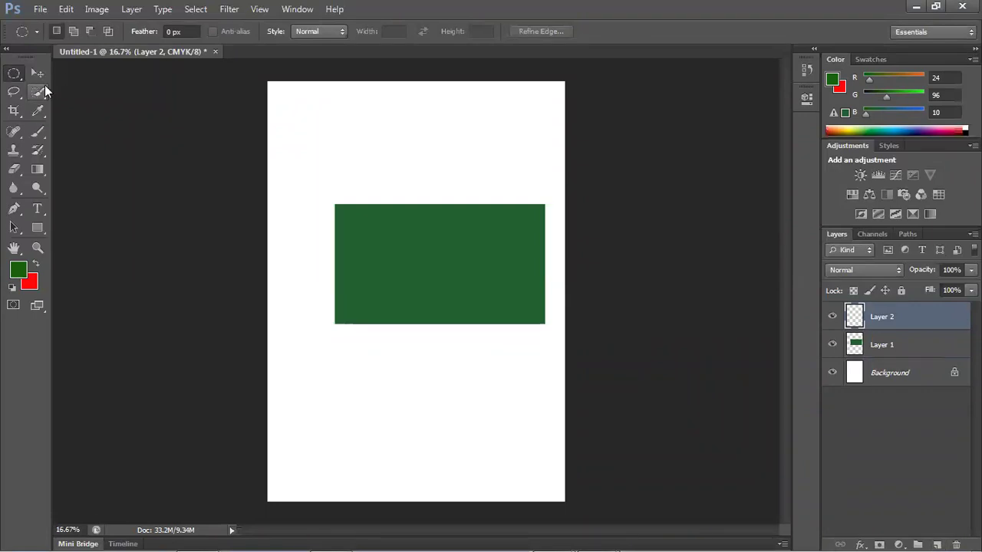
- Demonstrate switching back and forth between the Rectangular Marquee Tool and the Elliptical Marquee Tool
click(6, 74)
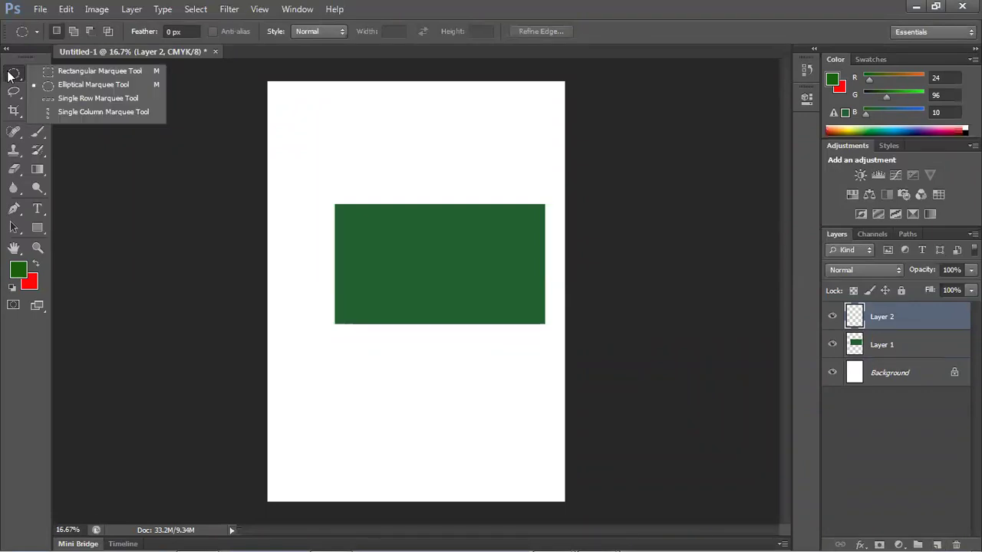
click(57, 71)
click(13, 75)
key(Escape)
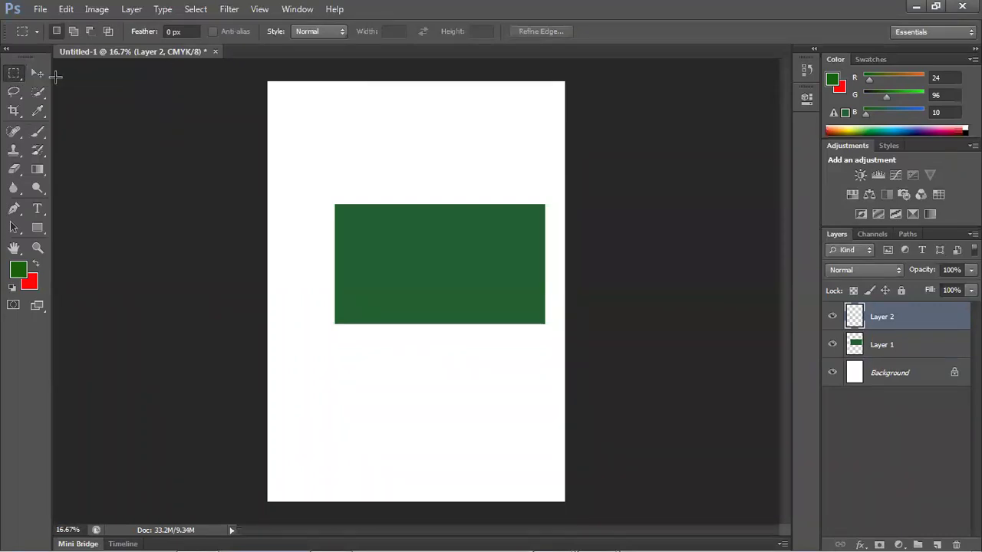
click(14, 75)
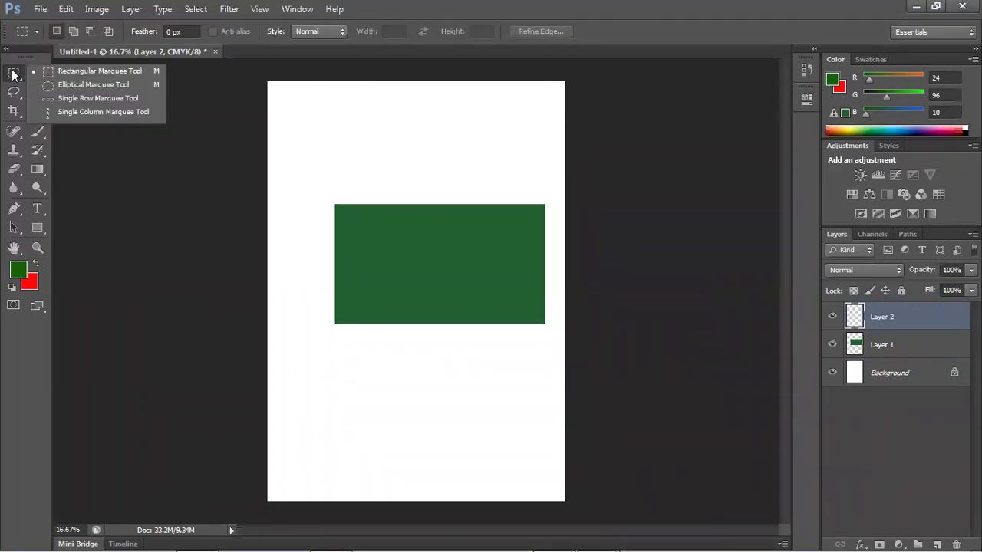
click(59, 85)
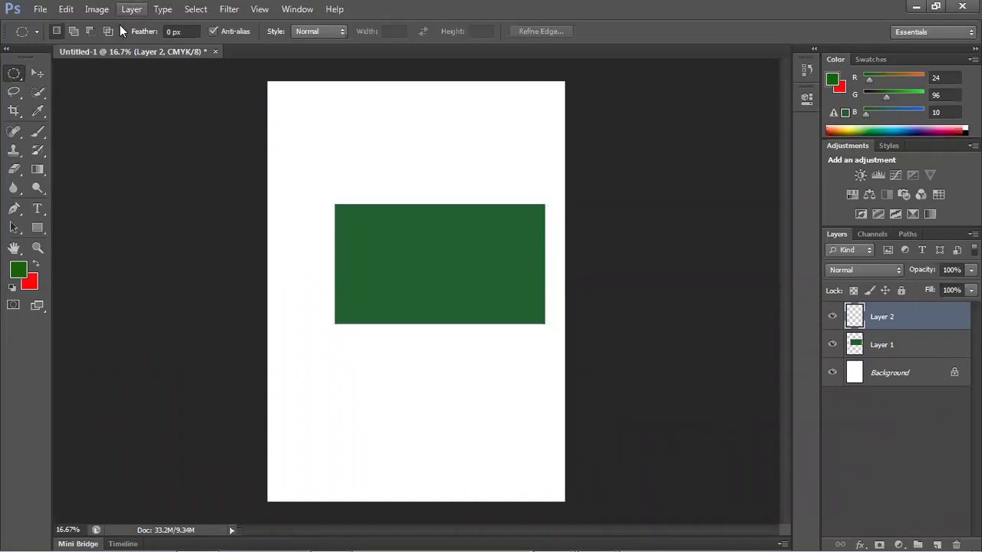
right_click(23, 75)
click(61, 71)
right_click(15, 77)
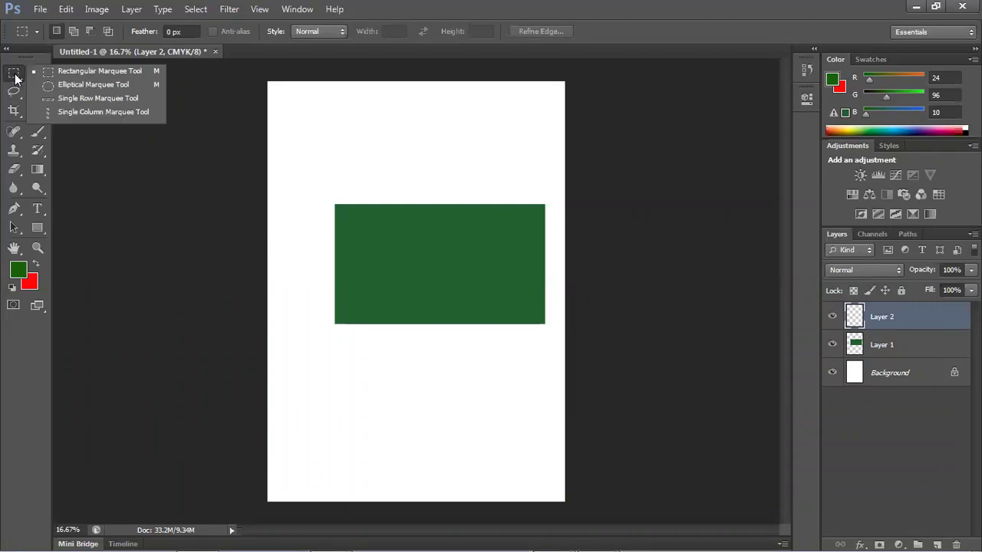
click(54, 71)
- Draw a circular Elliptical Marquee selection inside the green rectangle, fill it with the red background colour and deselect
right_click(12, 75)
click(61, 85)
right_click(16, 76)
click(52, 85)
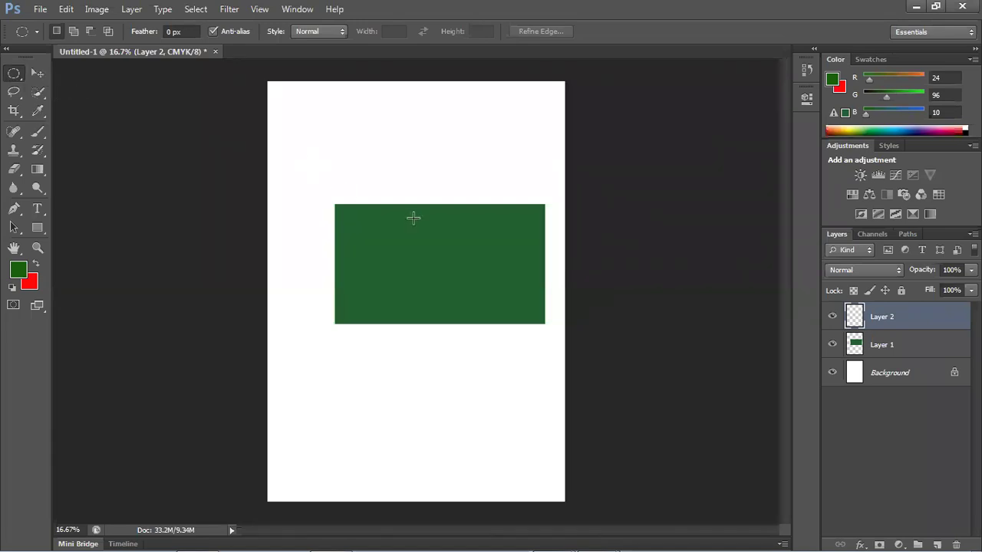
drag(493, 340, 504, 306)
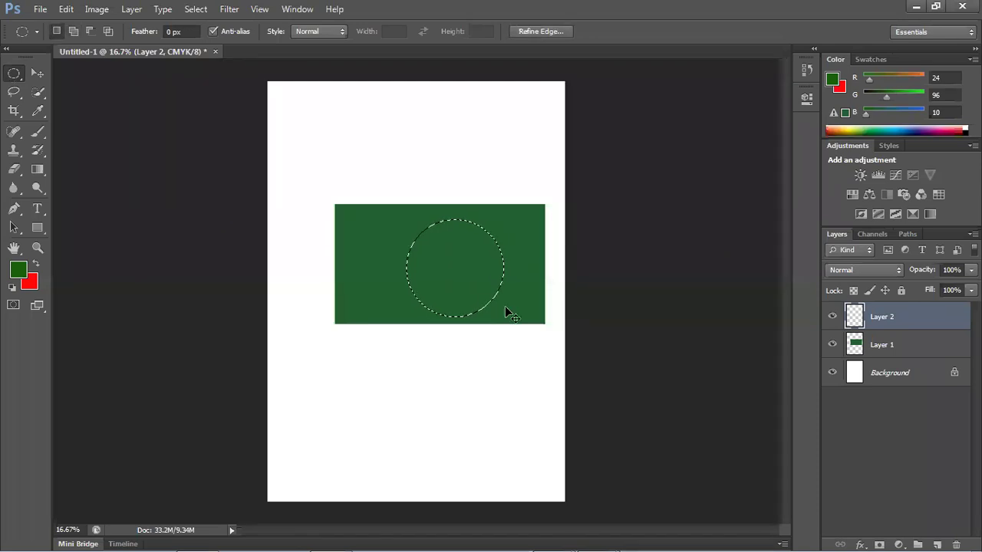
key(ctrl+BackSpace)
key(ctrl+d)
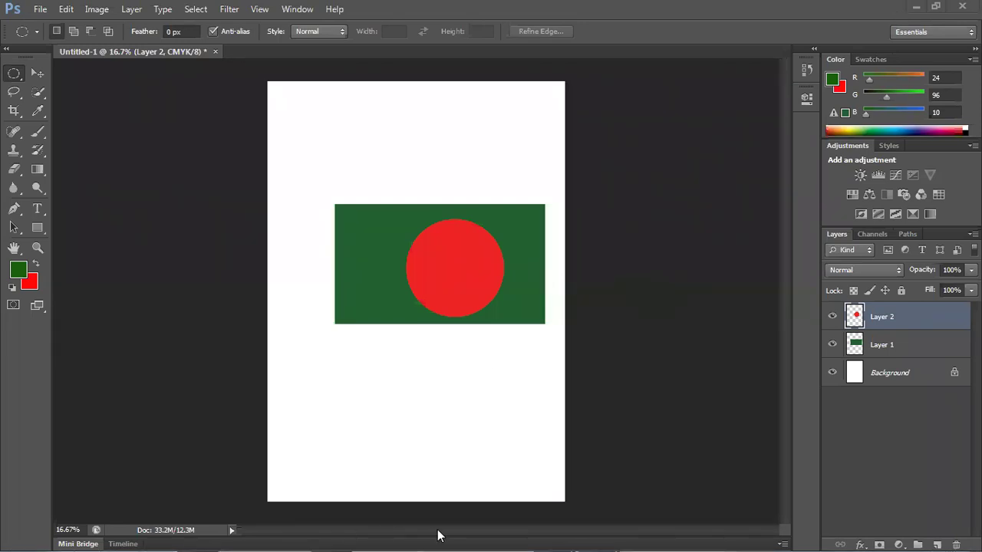
- Switch to Chrome and clear the text highlight from the Zoom In/Out line in Graphic-Design-Outline.pdf
mouse_move(551, 538)
click(561, 490)
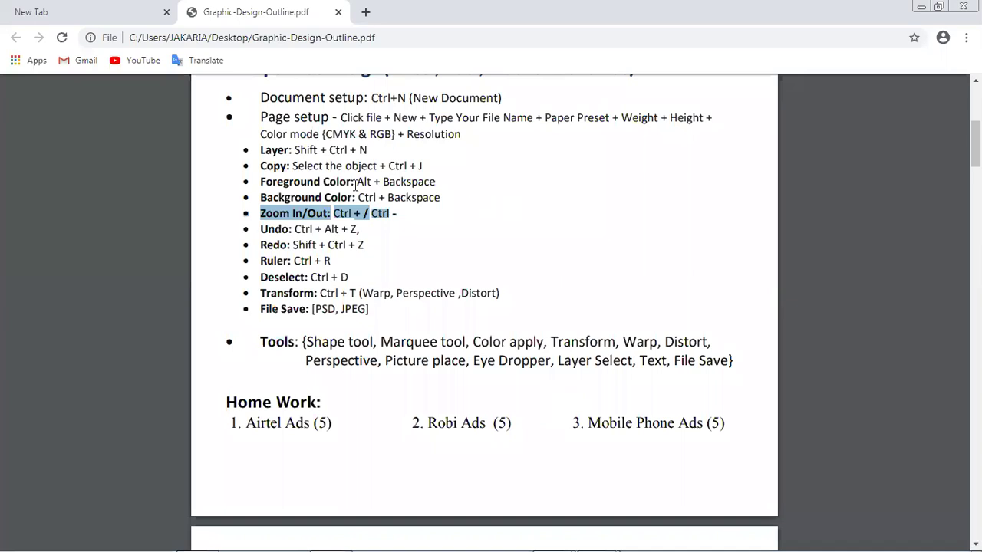
click(306, 174)
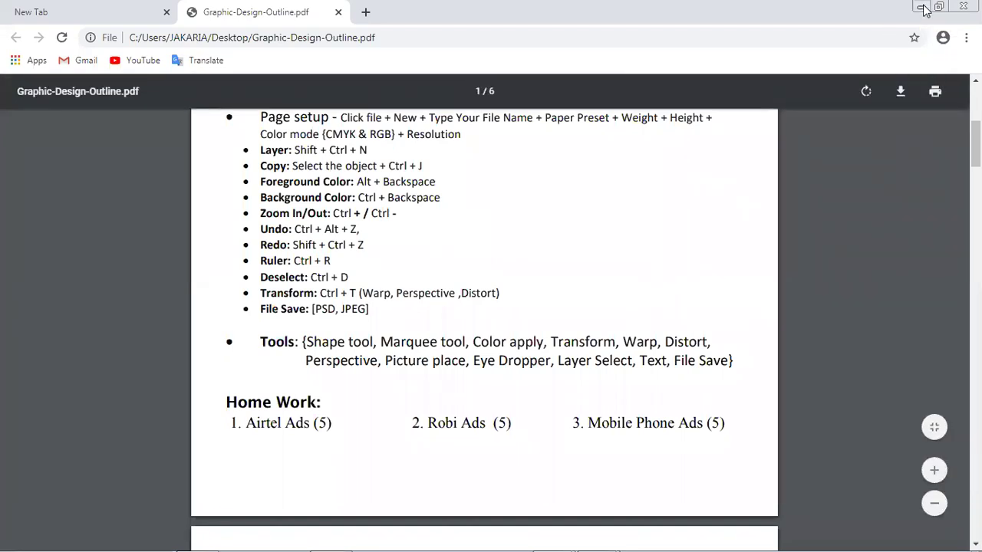
- Switch back to Photoshop, select both the red circle and green rectangle layers with the Move Tool, and delete them
click(923, 7)
click(37, 73)
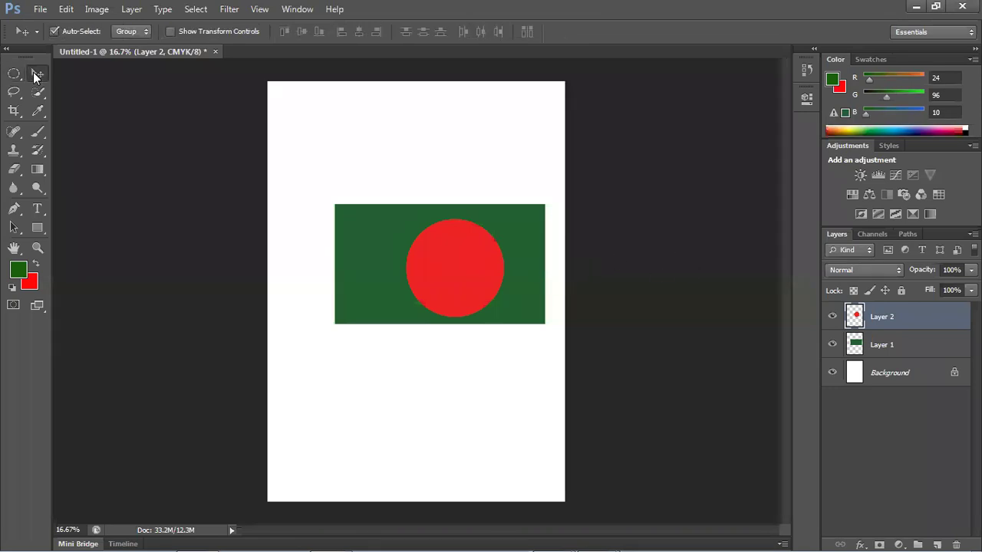
click(381, 234)
drag(288, 153, 635, 392)
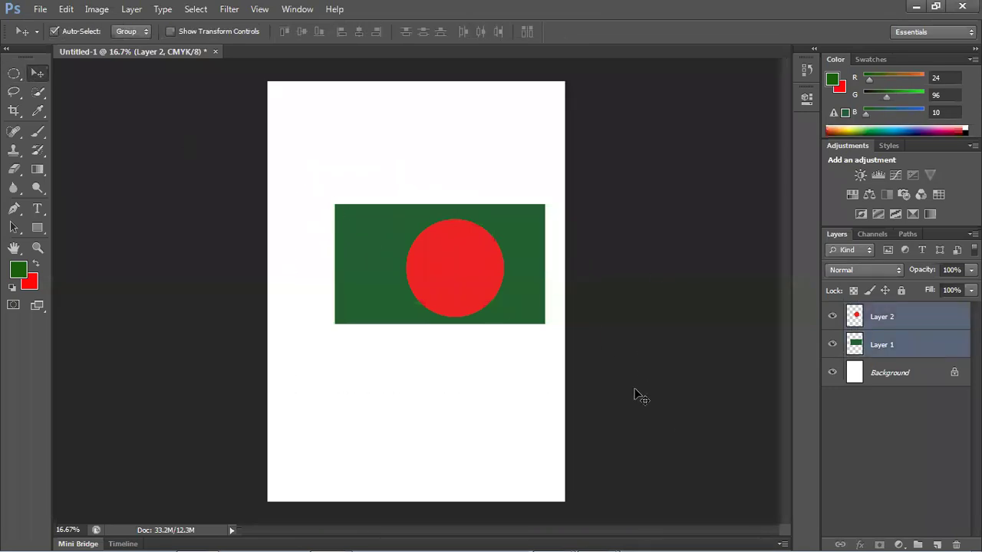
key(Delete)
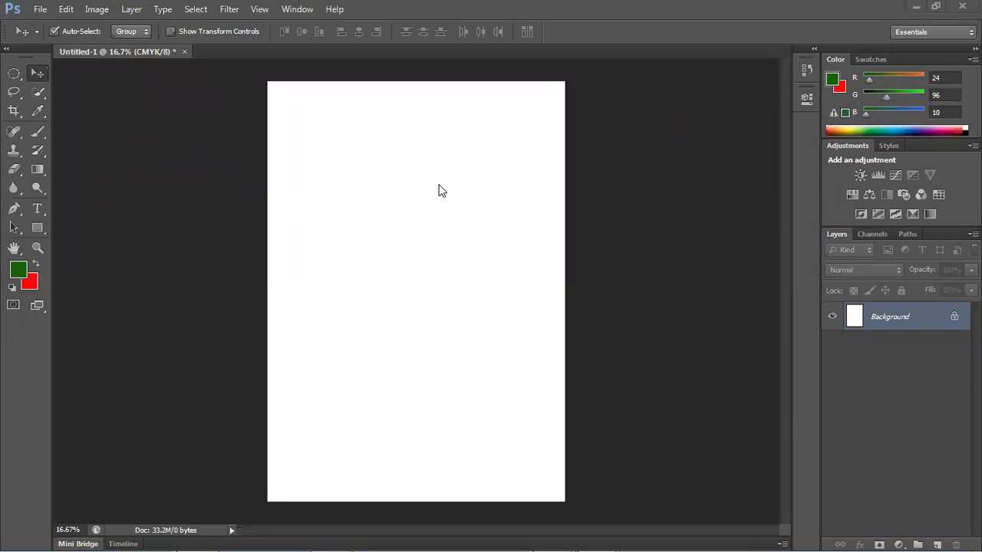
- Add a new layer, draw a wide Rectangular Marquee selection across the page, fill it with the green foreground colour and deselect
click(938, 534)
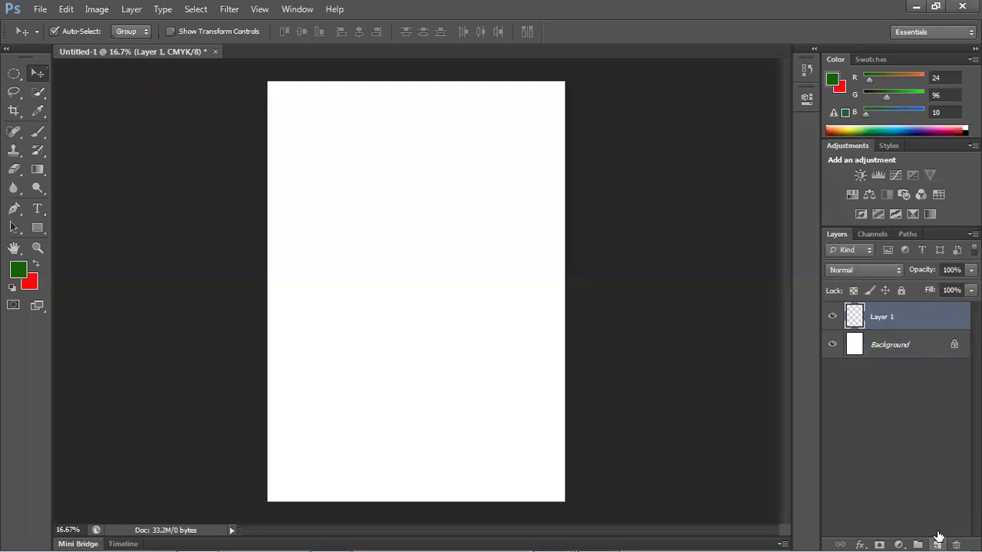
click(14, 75)
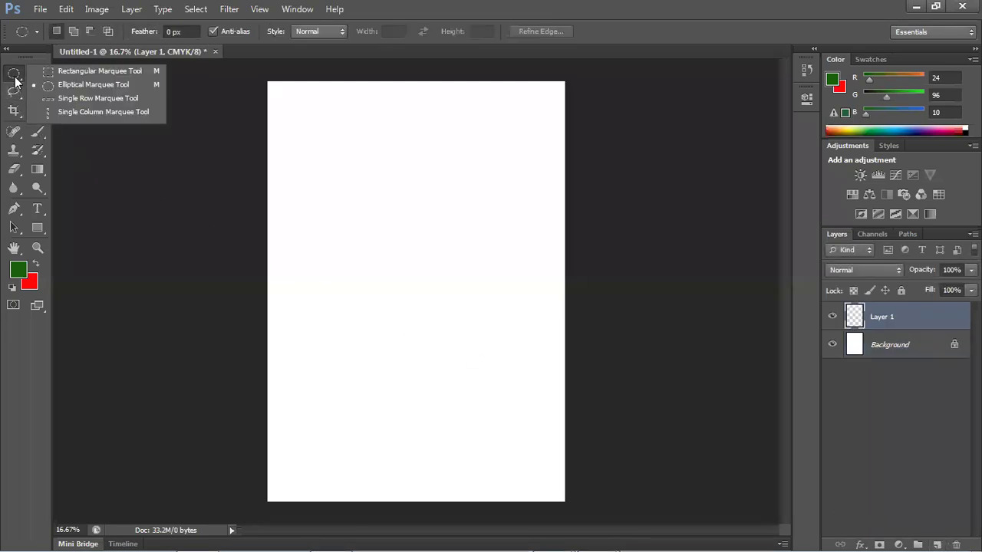
click(107, 70)
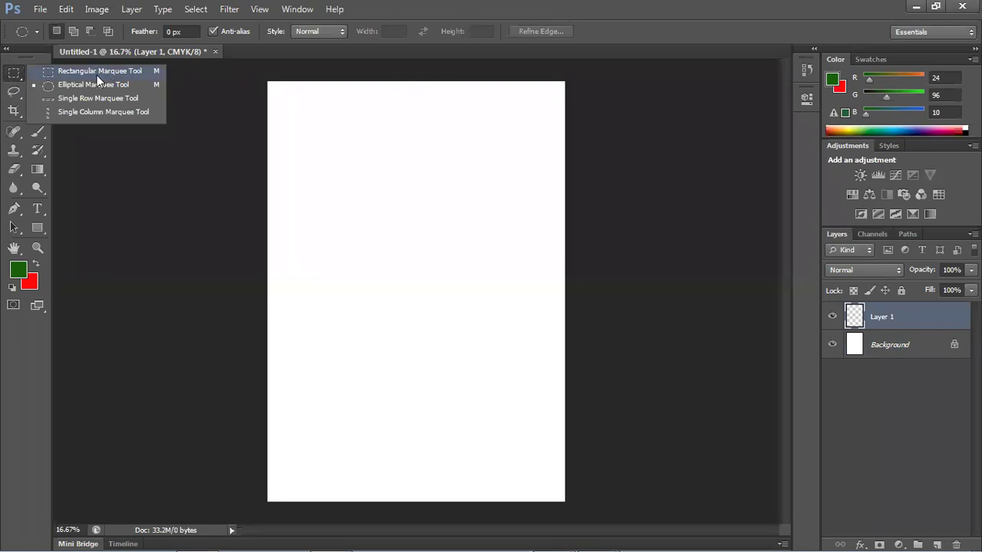
click(11, 77)
drag(11, 79, 57, 71)
drag(298, 192, 541, 330)
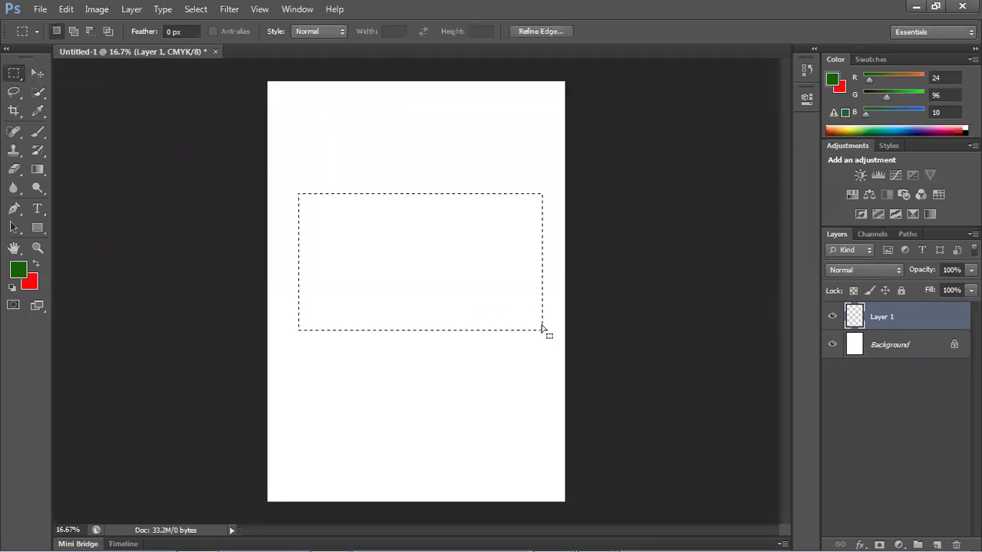
key(alt+BackSpace)
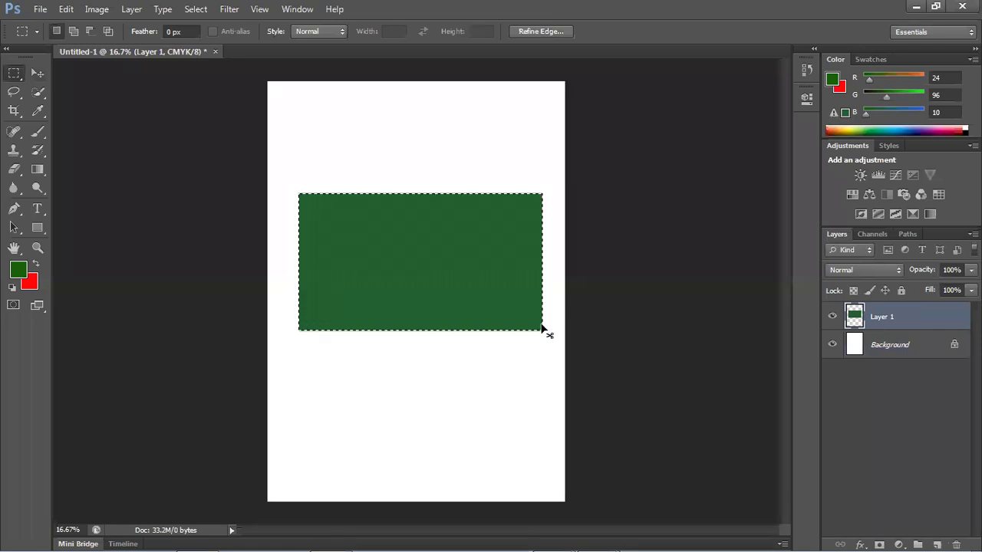
key(ctrl+d)
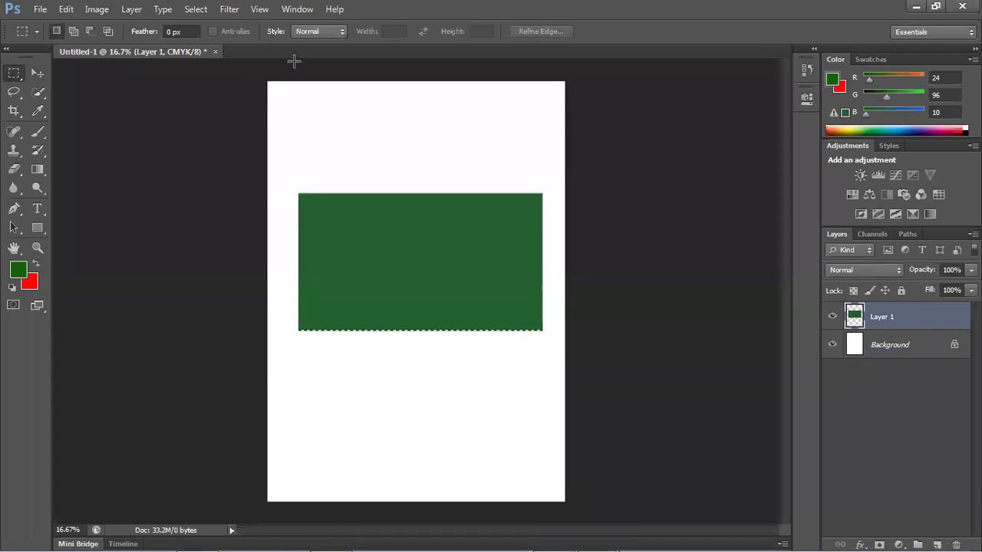
- Add another layer, draw a circular Elliptical Marquee selection centred in the green rectangle, fill it with the red background colour and deselect
scroll(410, 209, up, 1)
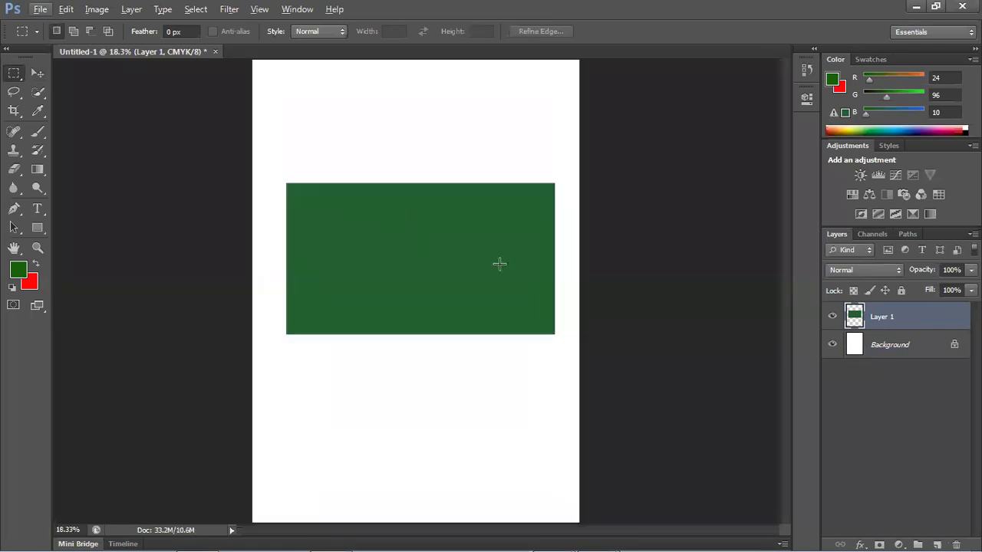
click(938, 544)
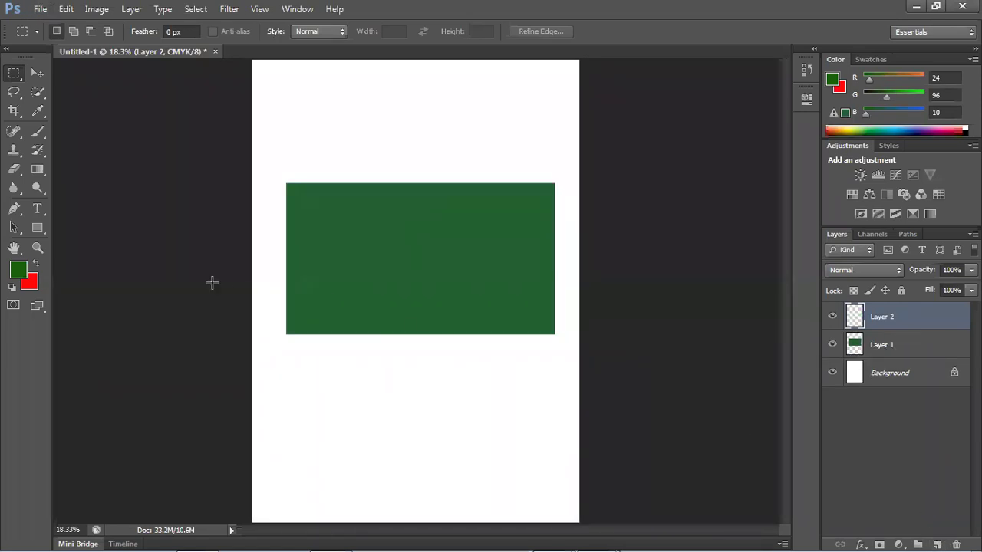
right_click(17, 78)
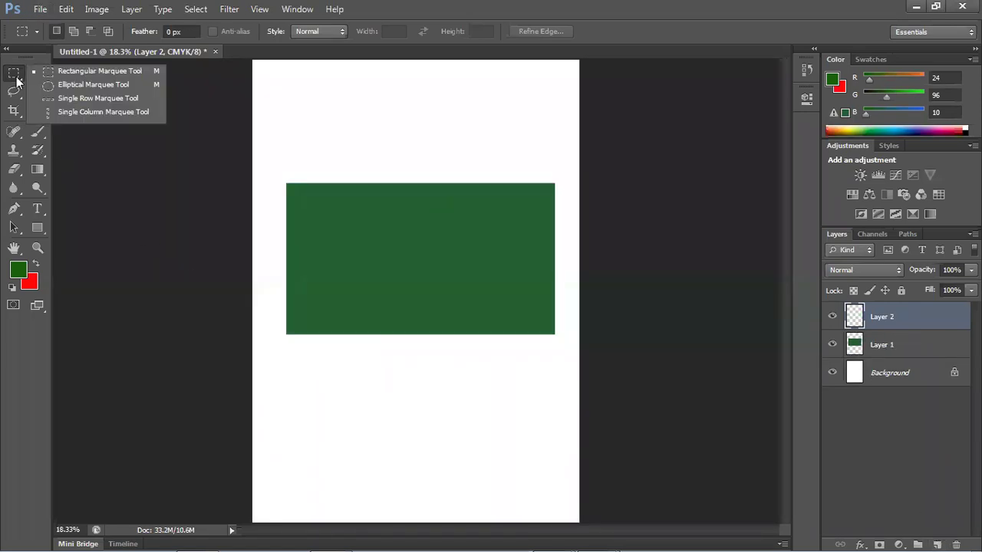
click(54, 86)
drag(374, 208, 478, 317)
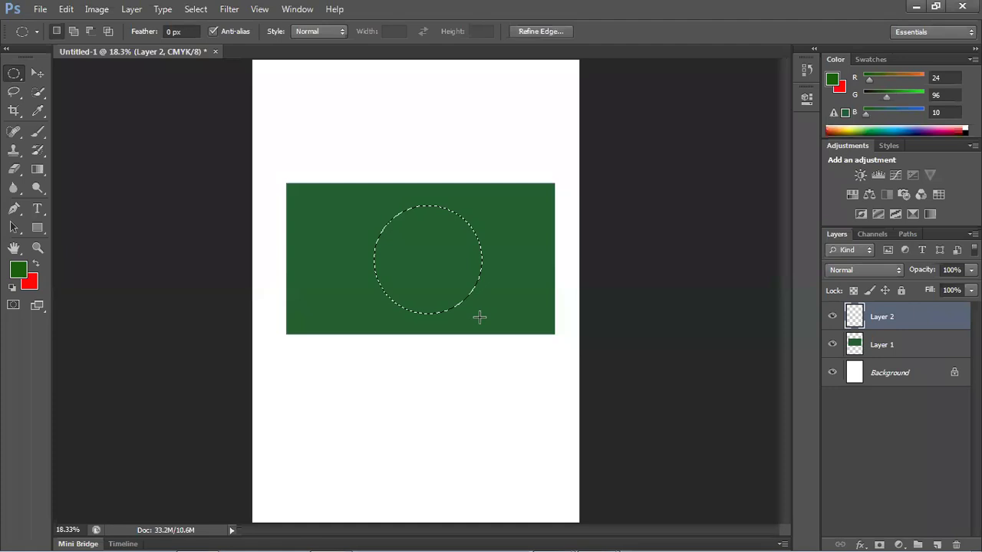
key(ctrl+BackSpace)
key(ctrl+d)
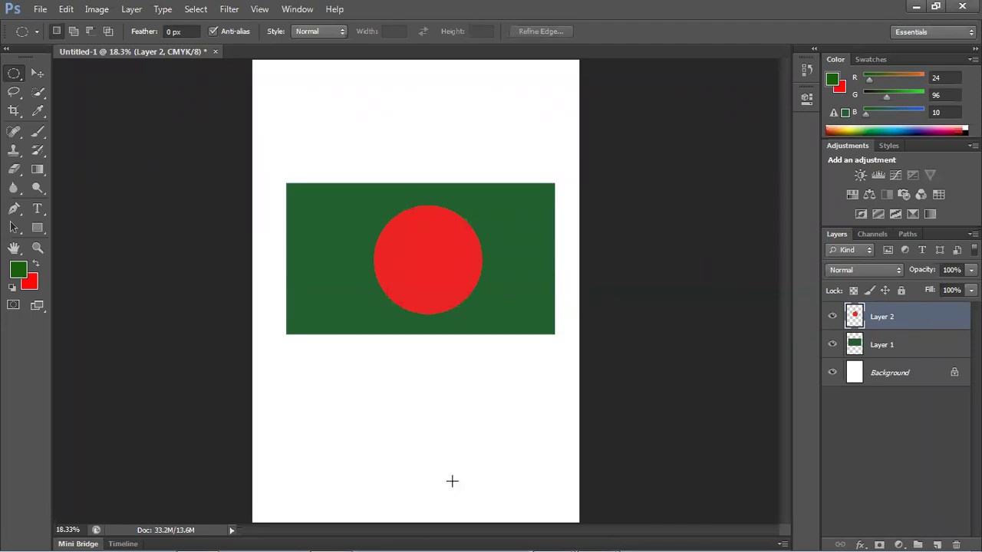
- Show the Windows desktop and switch back to Photoshop
click(917, 7)
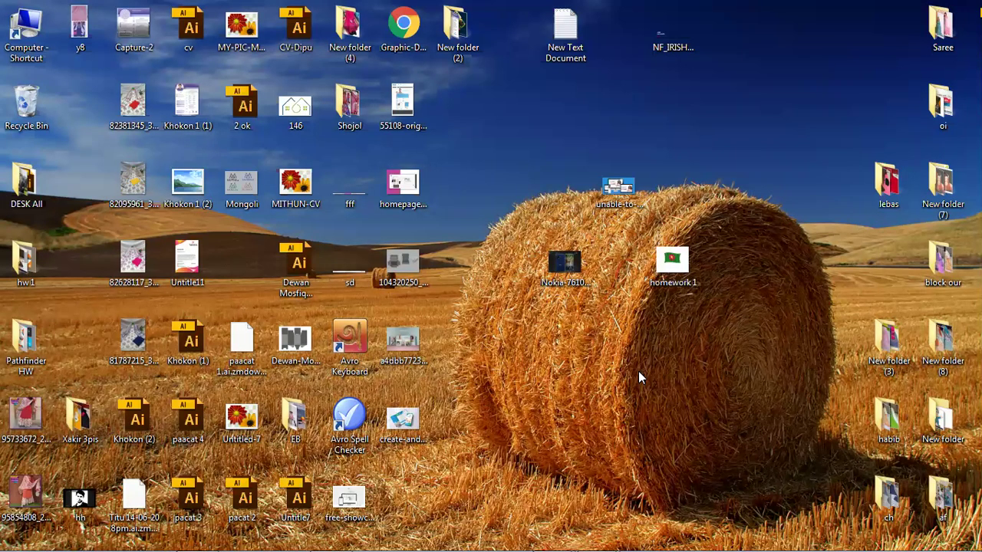
key(Print)
click(944, 376)
mouse_move(340, 548)
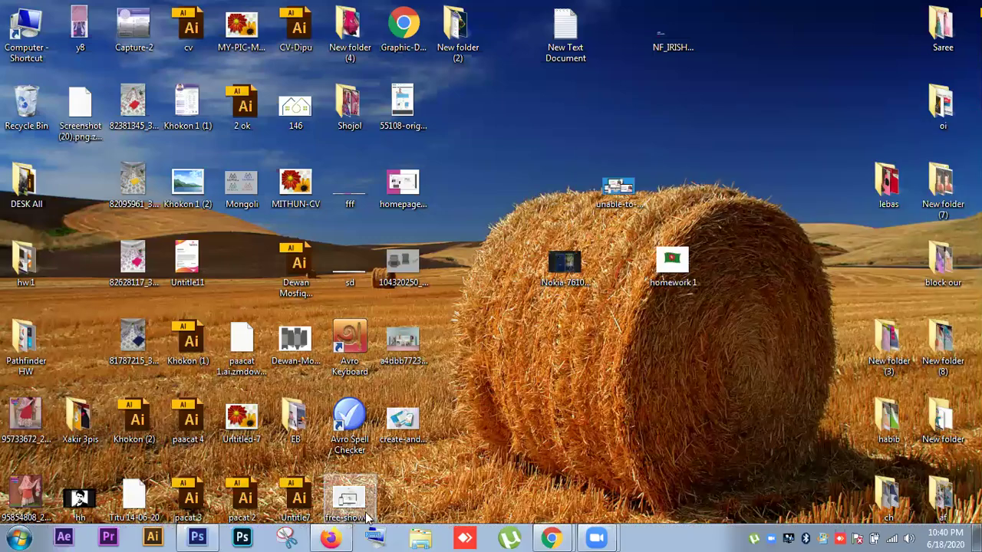
click(192, 537)
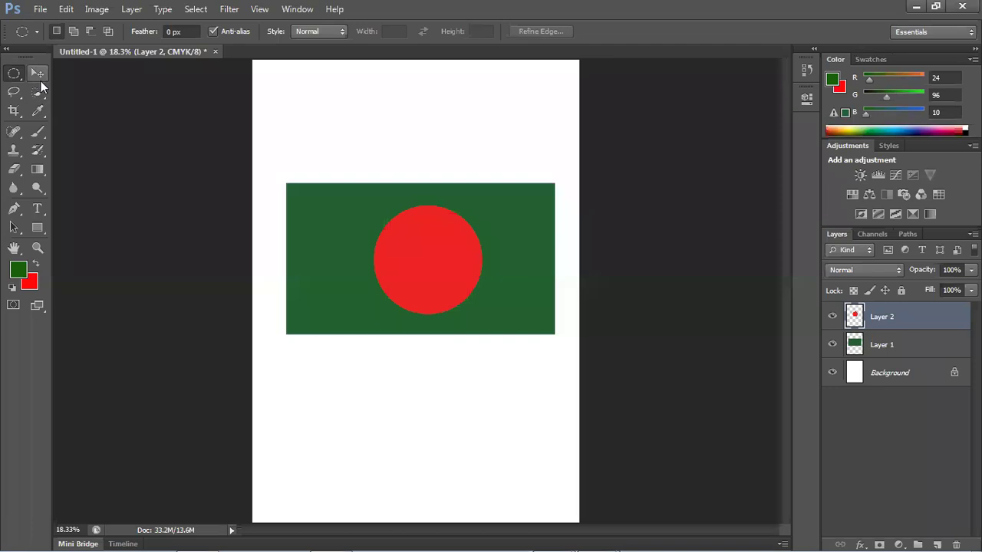
- Select the circle and rectangle layers together on the canvas with the Move Tool and delete them
click(37, 73)
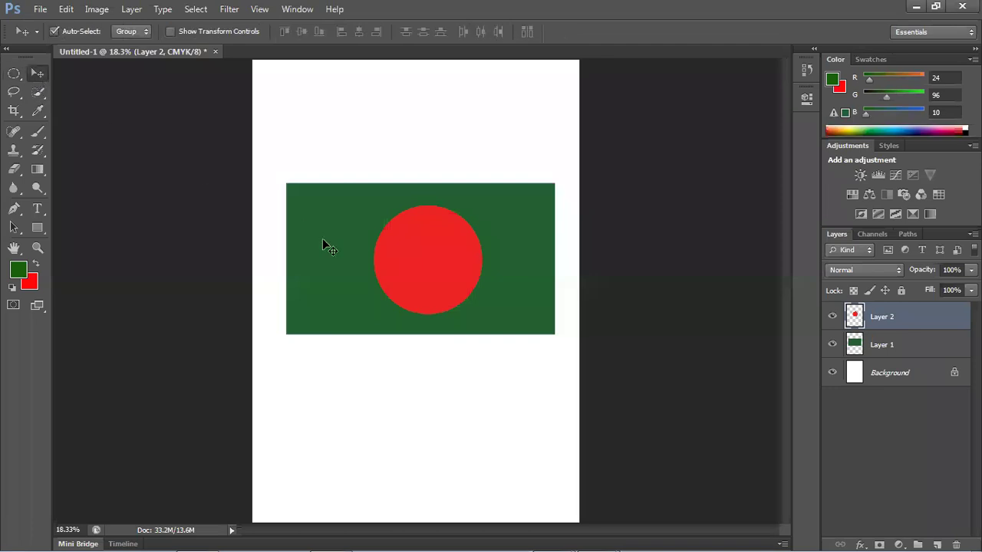
click(330, 166)
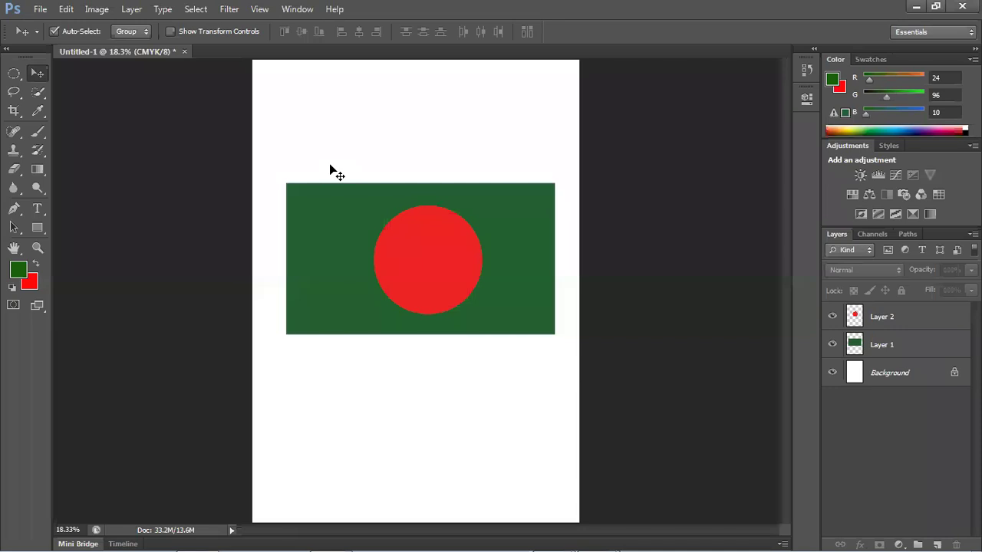
mouse_move(322, 160)
mouse_down()
mouse_move(438, 241)
mouse_move(471, 295)
mouse_up()
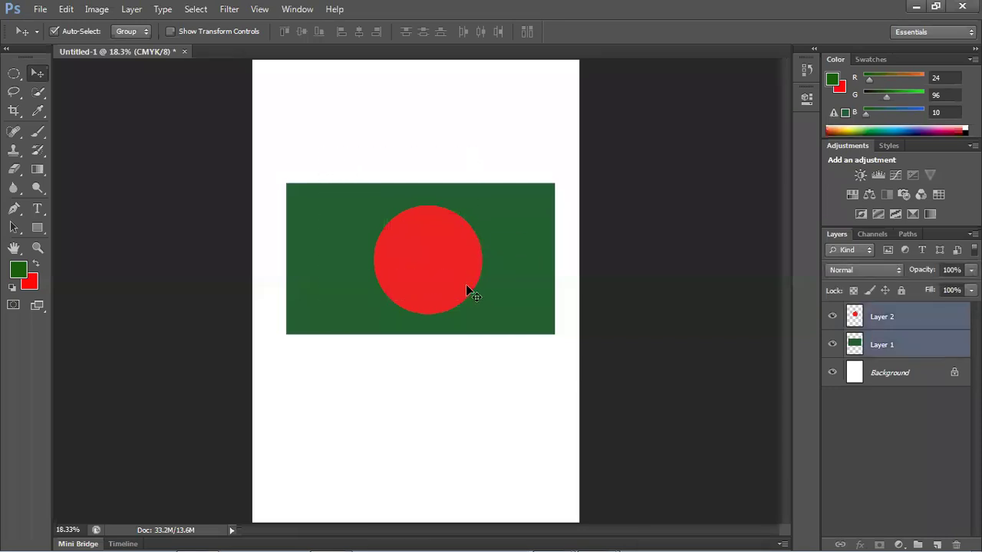
key(Delete)
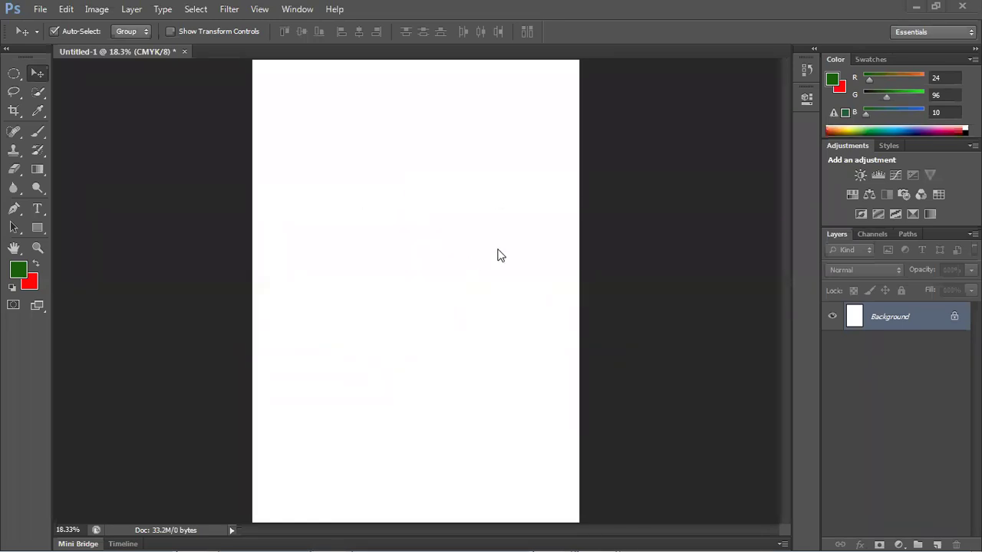
- Close the Untitled-1 document without saving its changes
click(183, 50)
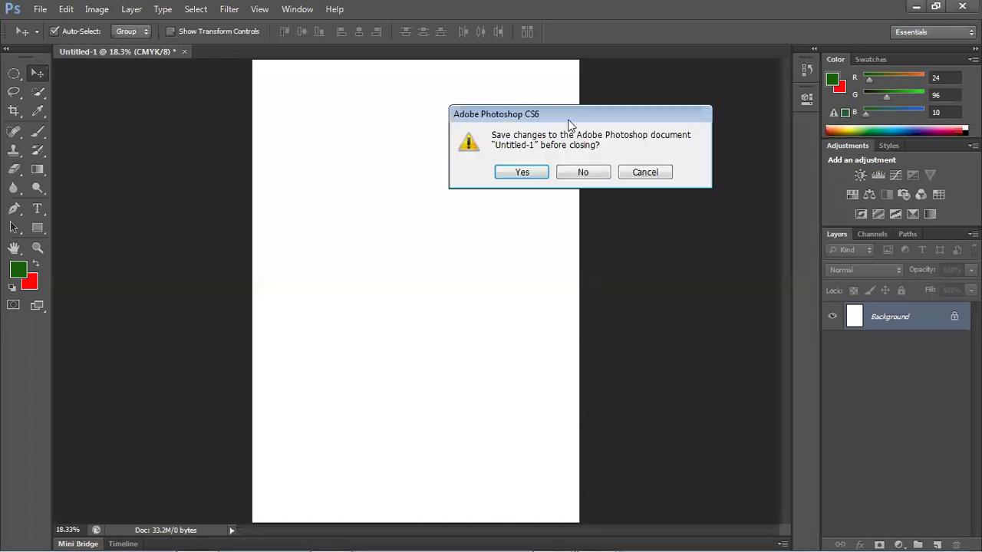
drag(575, 111, 572, 175)
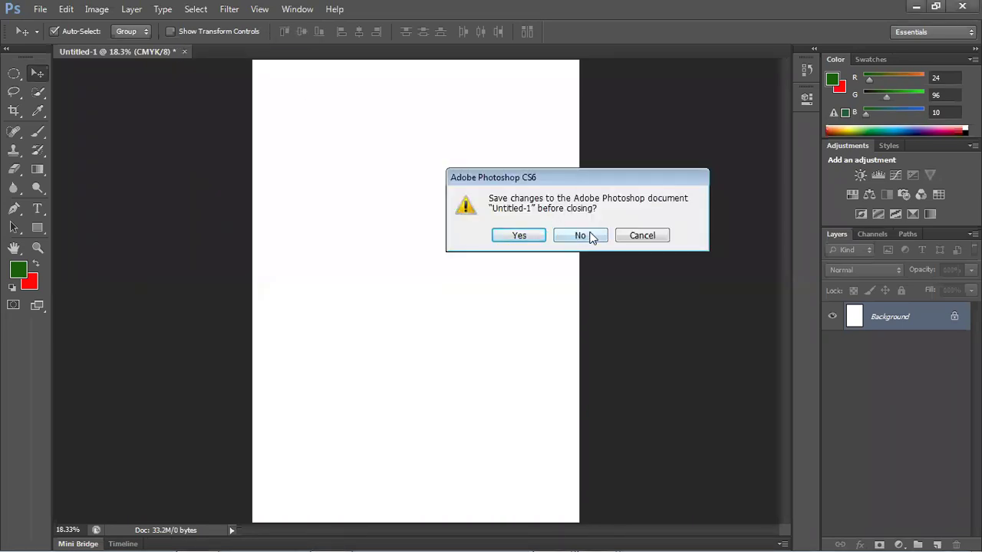
click(591, 235)
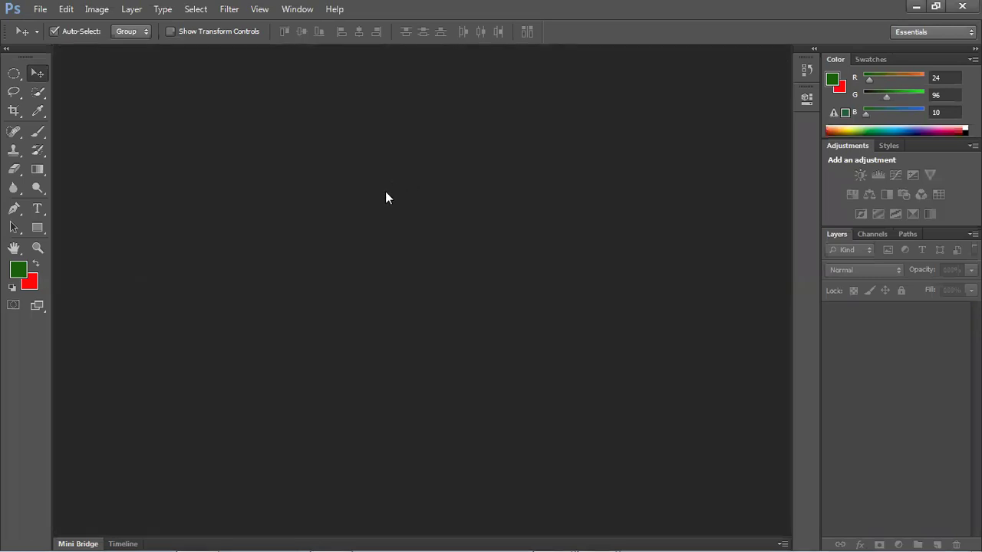
- Create a new CMYK document with the preset settings and close it again
click(44, 10)
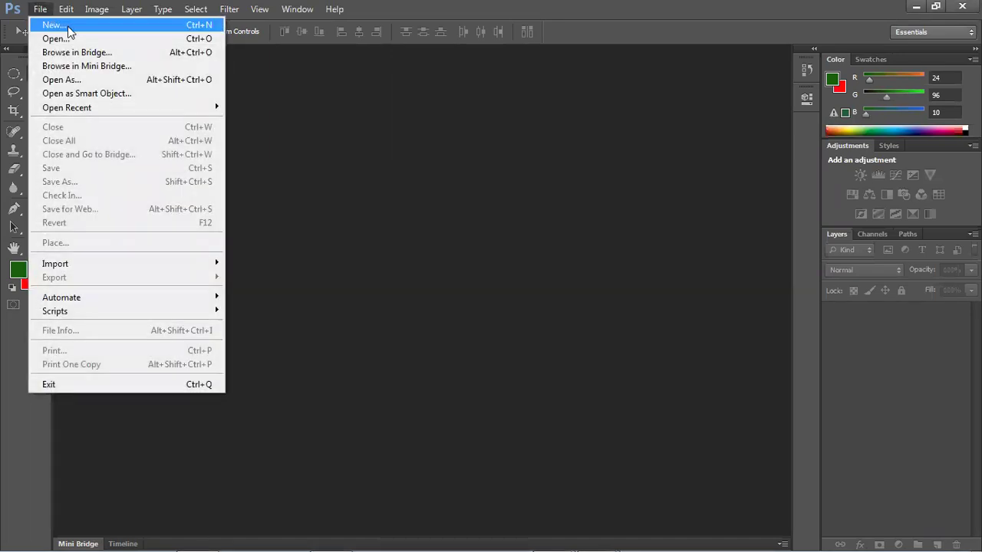
click(68, 27)
click(550, 137)
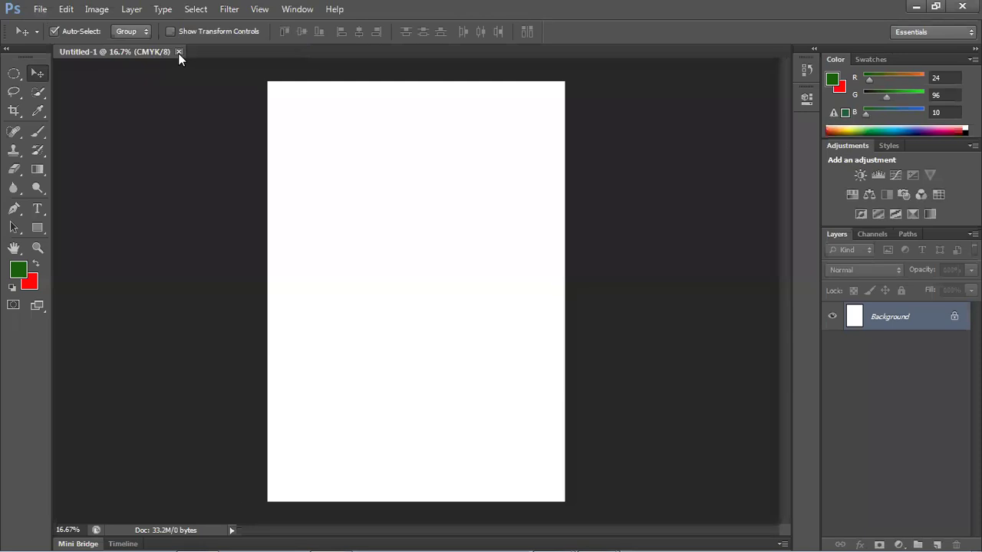
click(179, 51)
- Create a new 8.267 × 11.693 inch document at 300 pixels/inch in CMYK Color with a white background
click(40, 8)
click(64, 36)
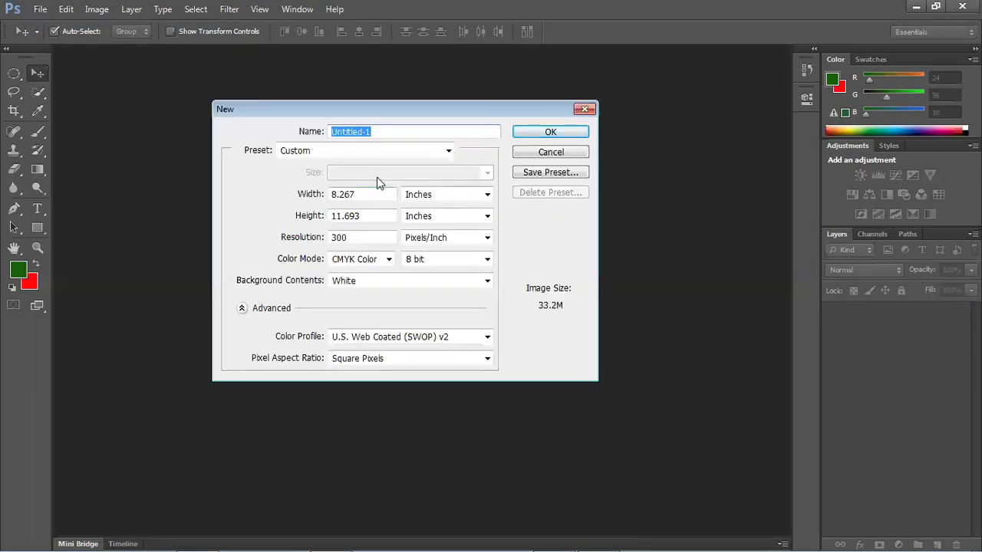
click(565, 135)
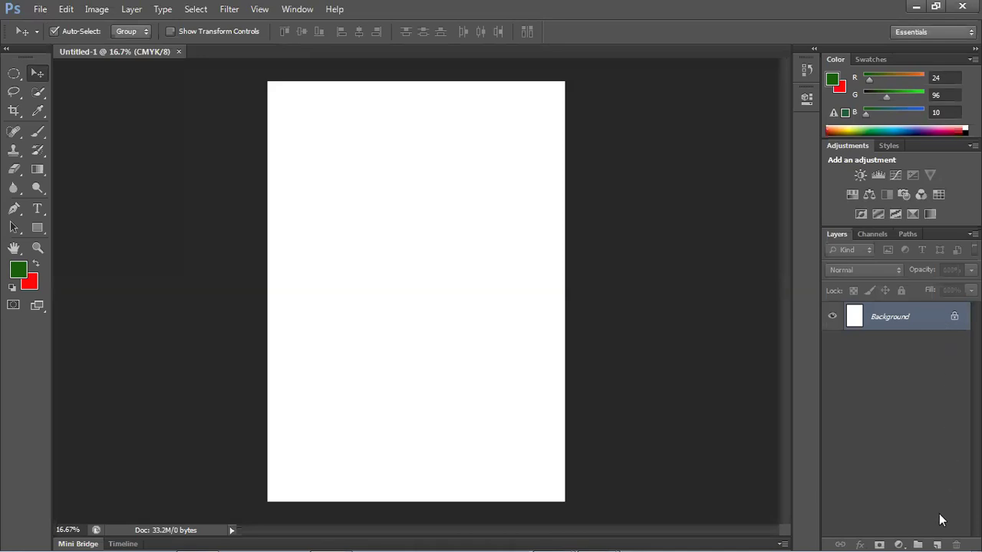
- Add a new layer and draw a wide Rectangular Marquee selection in the upper half of the page
click(936, 537)
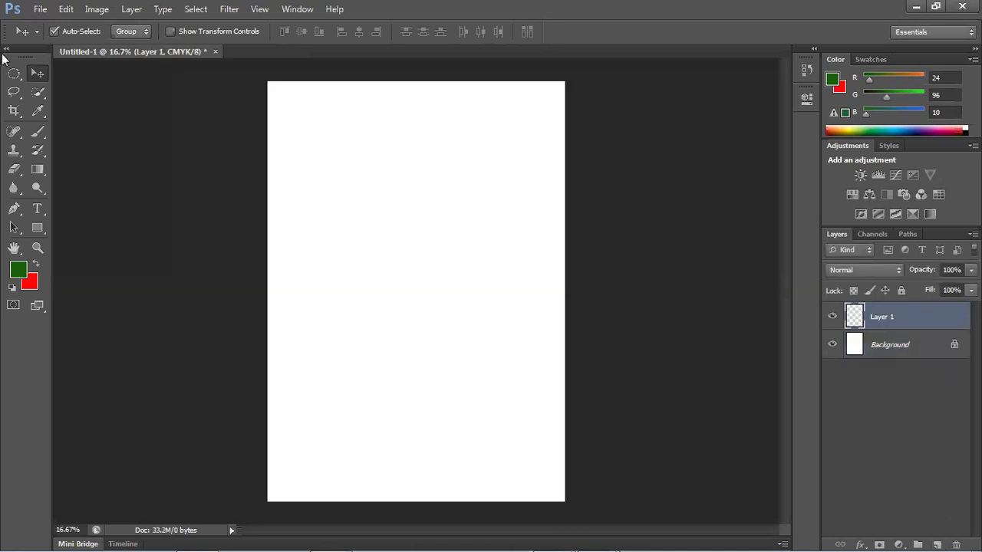
click(11, 77)
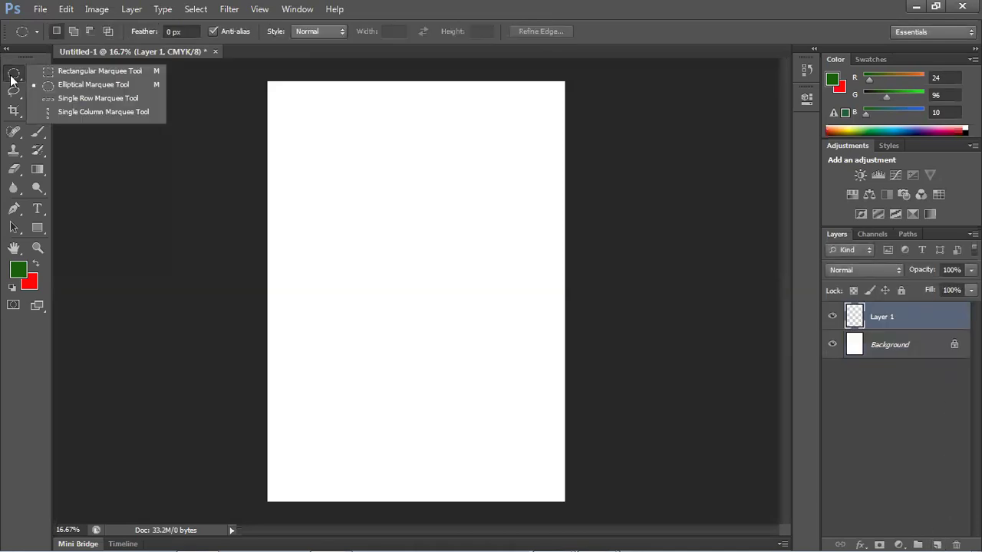
click(78, 71)
drag(319, 206, 547, 325)
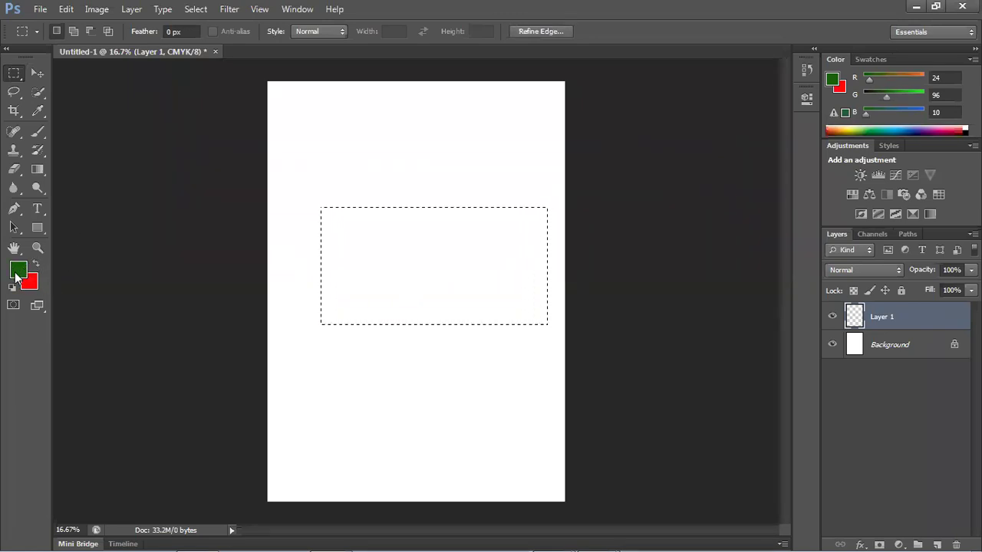
- Set the foreground colour to bright magenta, RGB 255, 6, 235
click(17, 269)
mouse_move(449, 272)
mouse_down()
mouse_move(453, 284)
mouse_move(454, 260)
mouse_up()
mouse_move(424, 223)
mouse_down()
mouse_move(430, 208)
mouse_move(445, 208)
mouse_move(464, 276)
mouse_move(465, 236)
mouse_up()
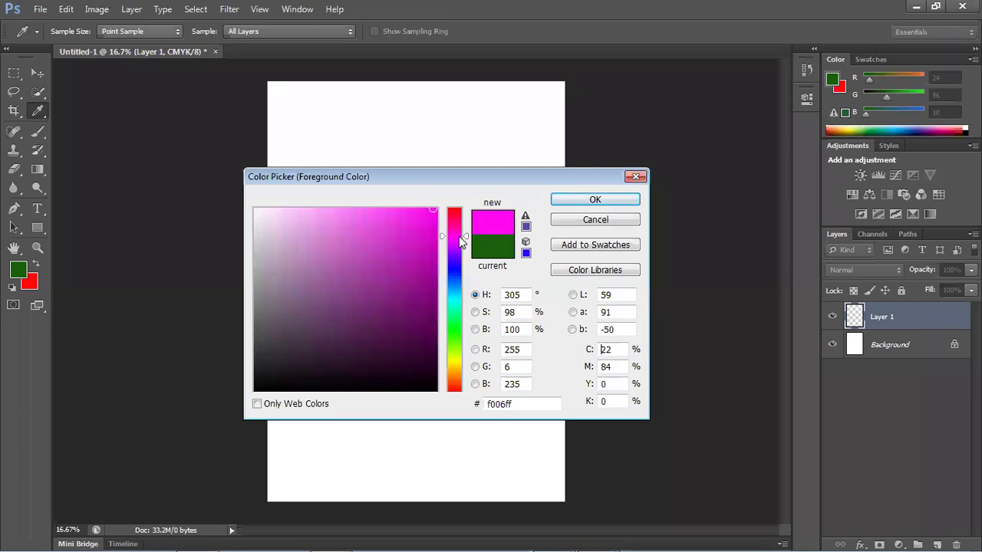
click(598, 201)
key(m)
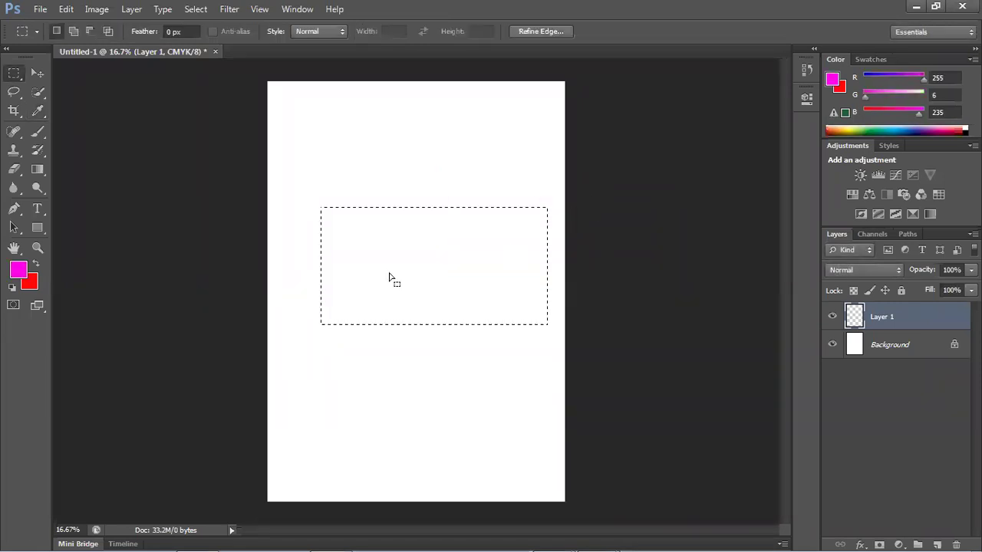
- Set the background colour to black
click(28, 286)
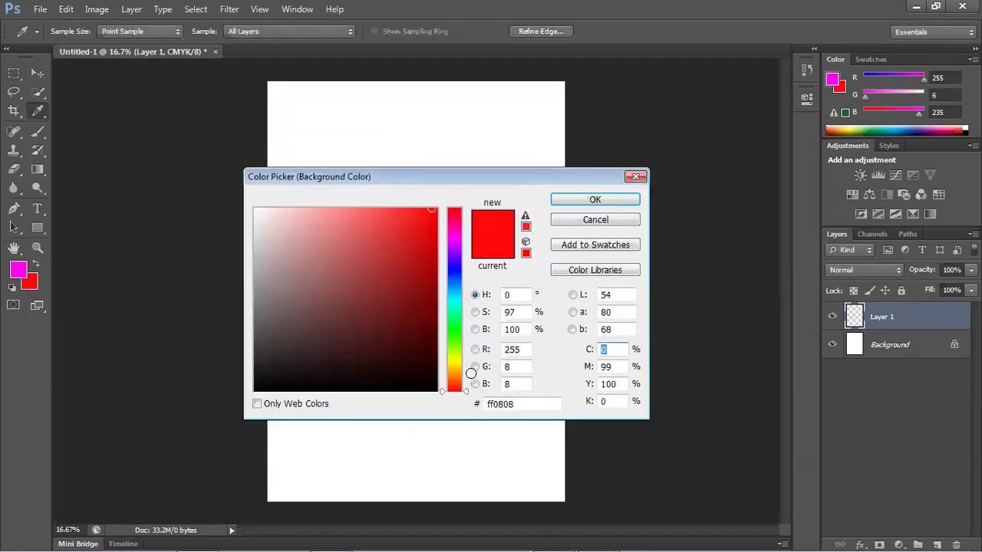
drag(421, 322, 491, 408)
click(581, 199)
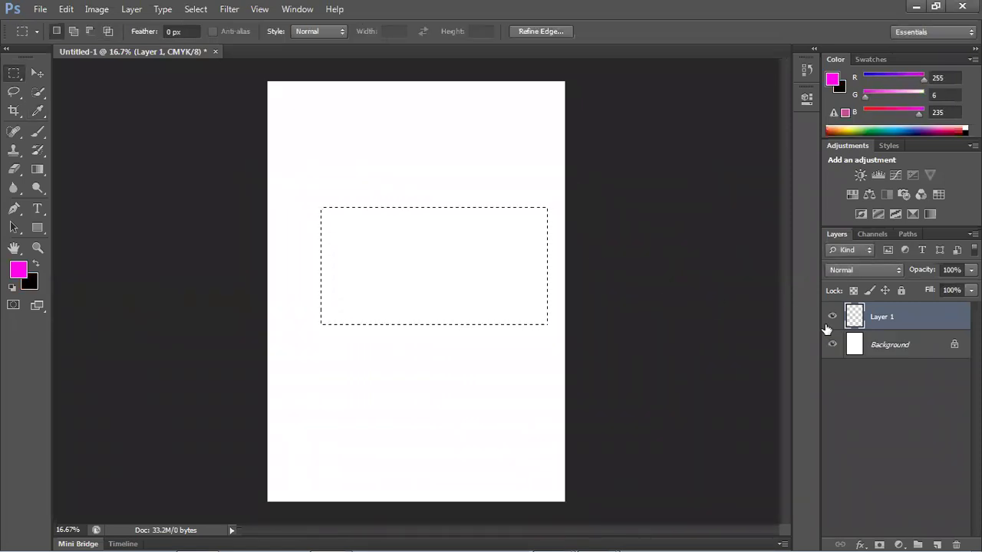
- Fill the rectangular selection on Layer 1 with the magenta foreground colour and deselect it
key(alt+BackSpace)
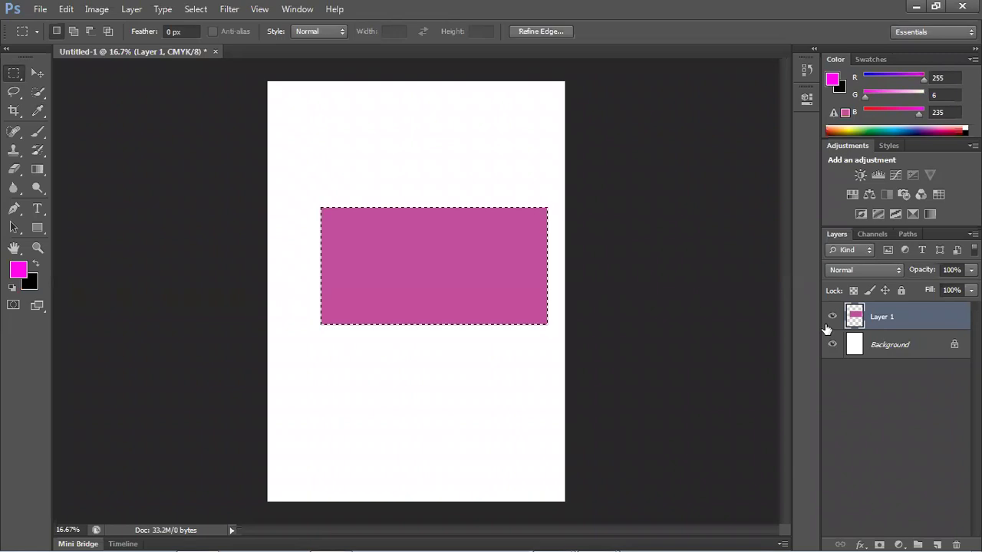
key(ctrl+d)
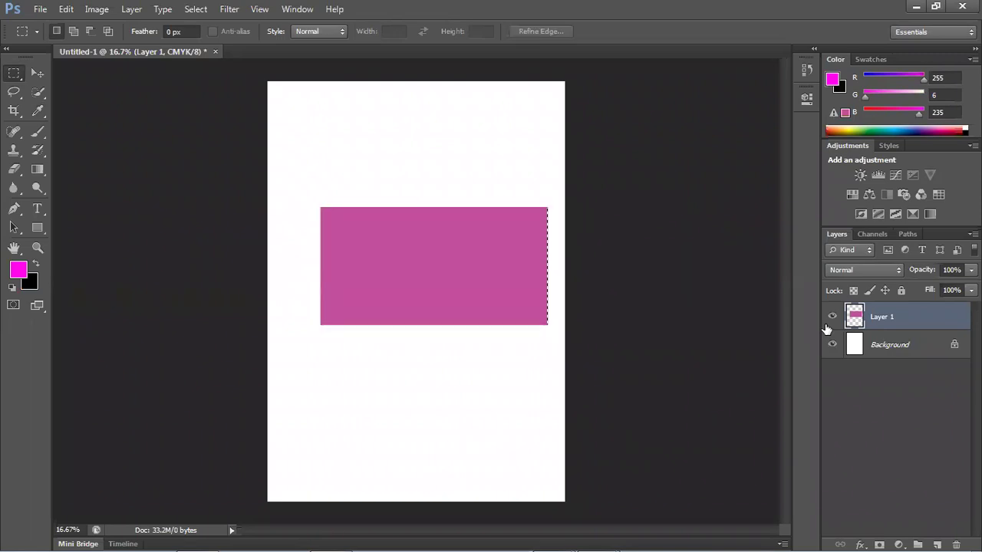
scroll(910, 287, up, 2)
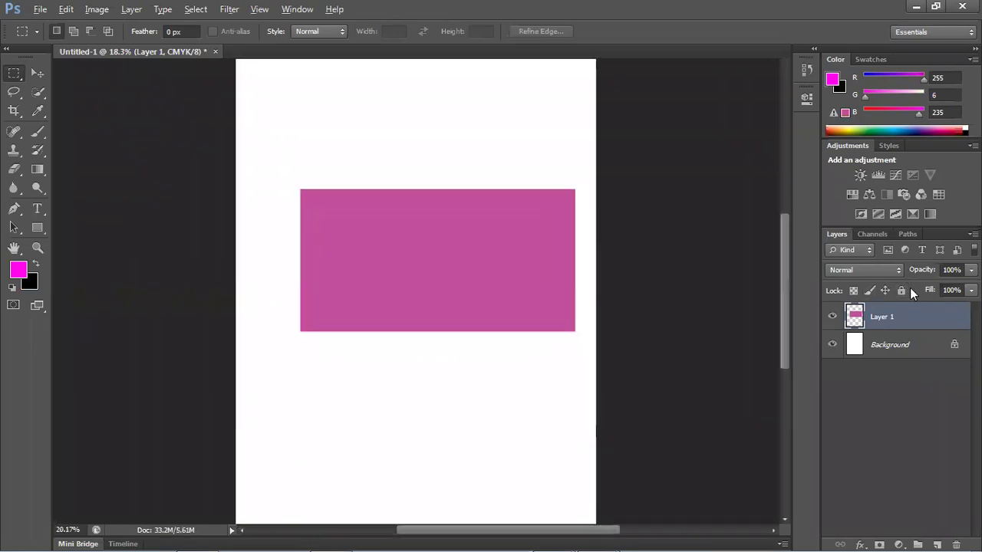
- Add a new layer above the magenta rectangle, choose the Elliptical Marquee Tool, and return to the Move Tool
click(937, 535)
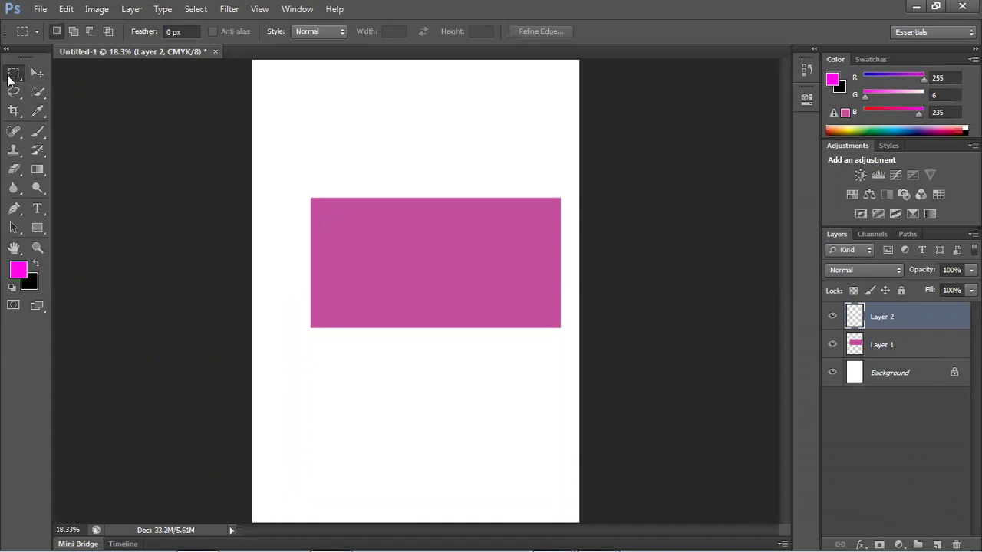
right_click(8, 79)
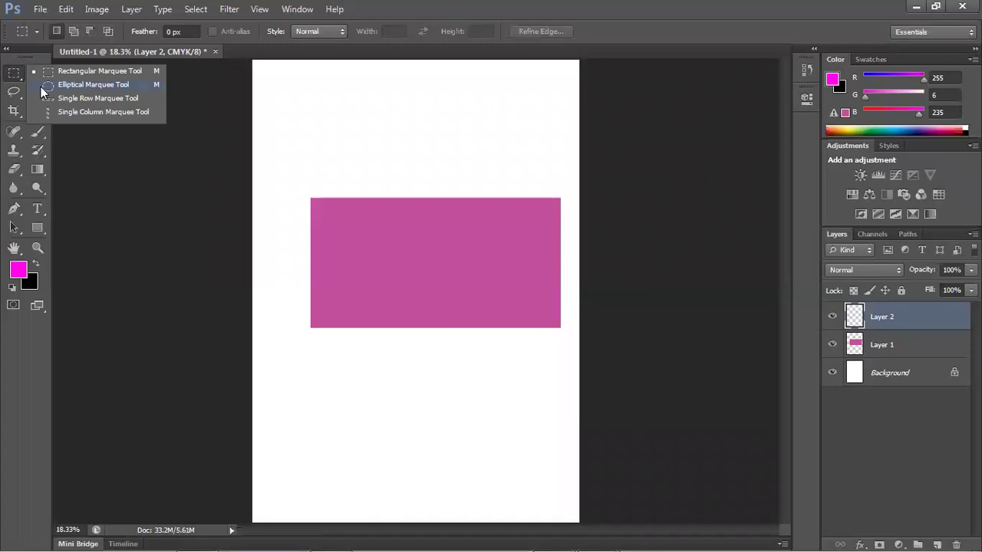
click(37, 85)
right_click(14, 75)
click(67, 85)
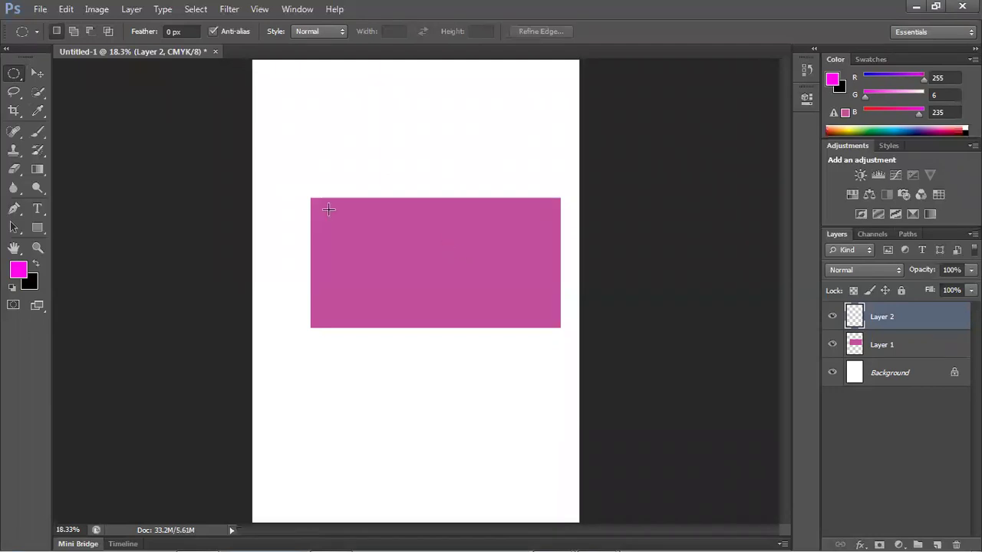
click(43, 74)
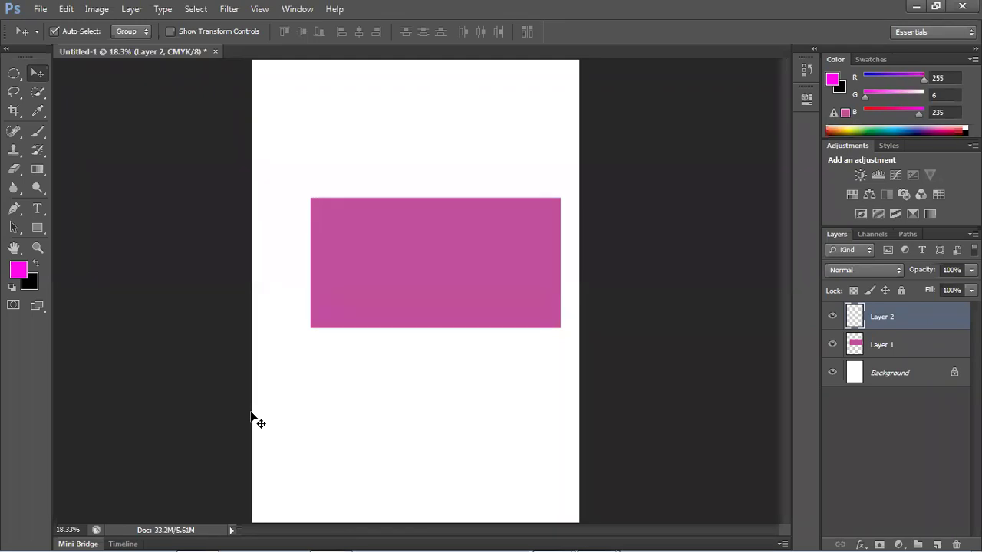
- Add three empty layers directly above the Background layer
click(898, 373)
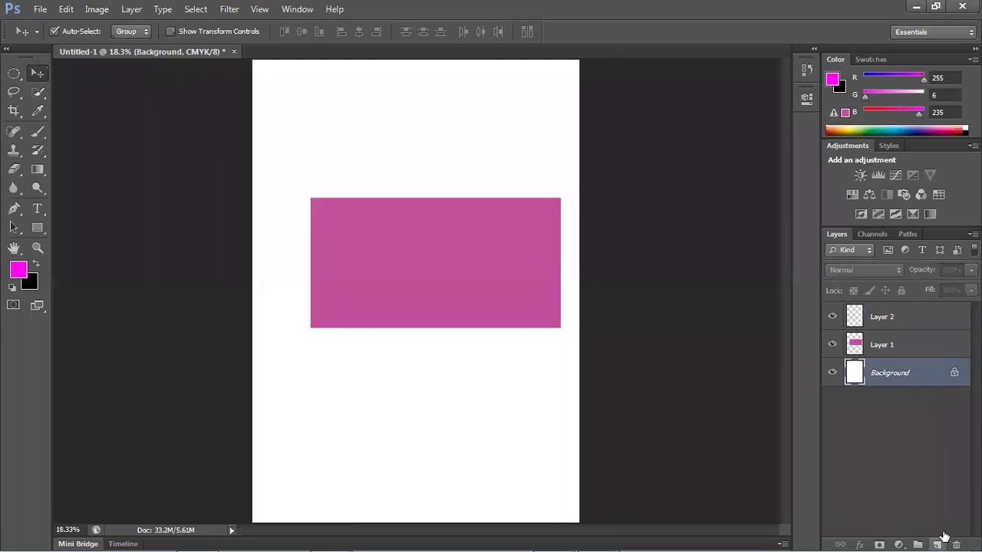
click(935, 6)
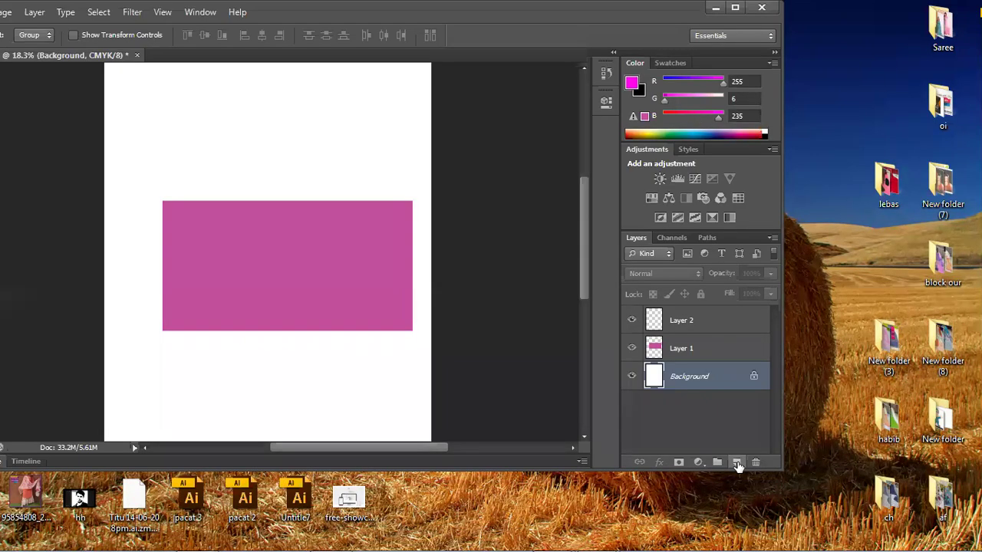
click(736, 464)
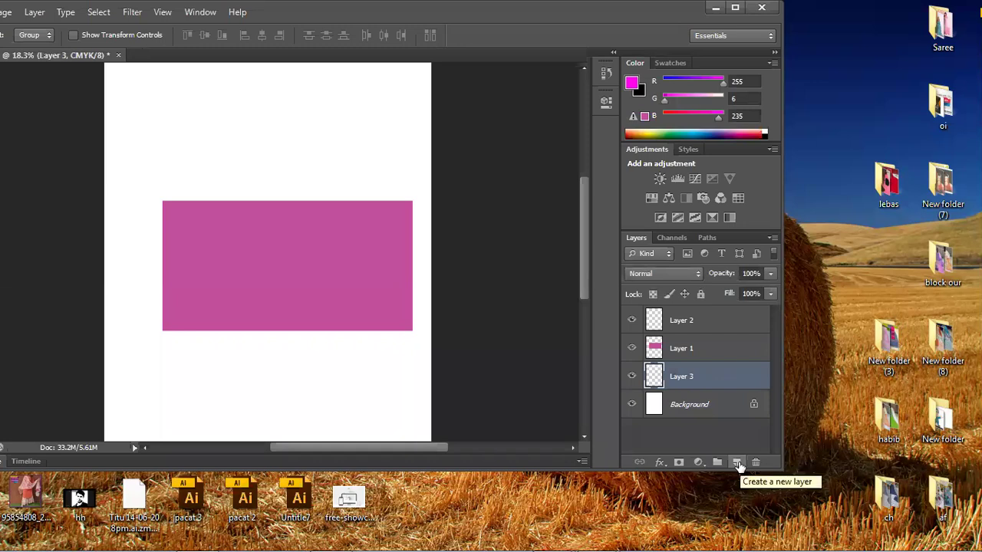
click(736, 463)
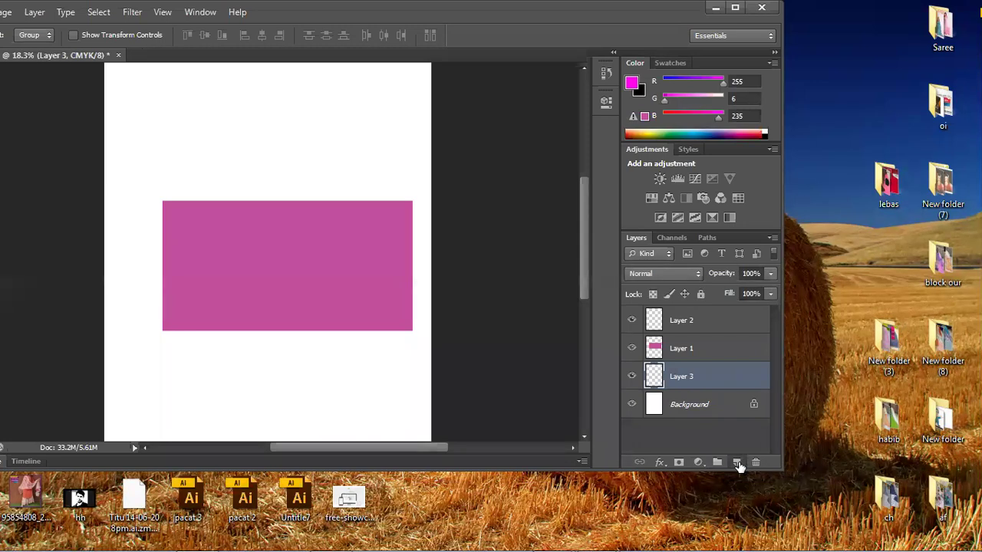
click(736, 463)
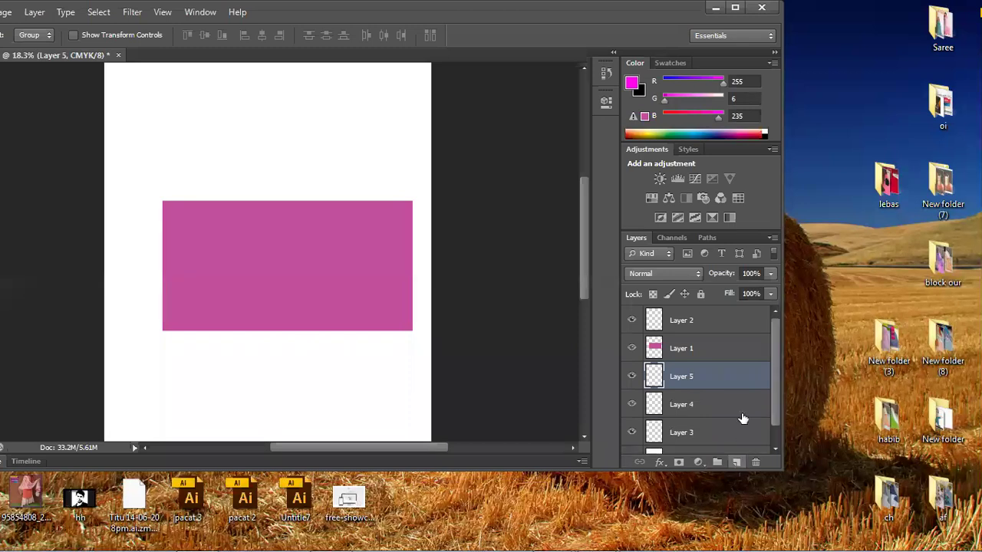
- Delete Layers 1 to 5 above the Background layer
click(730, 323)
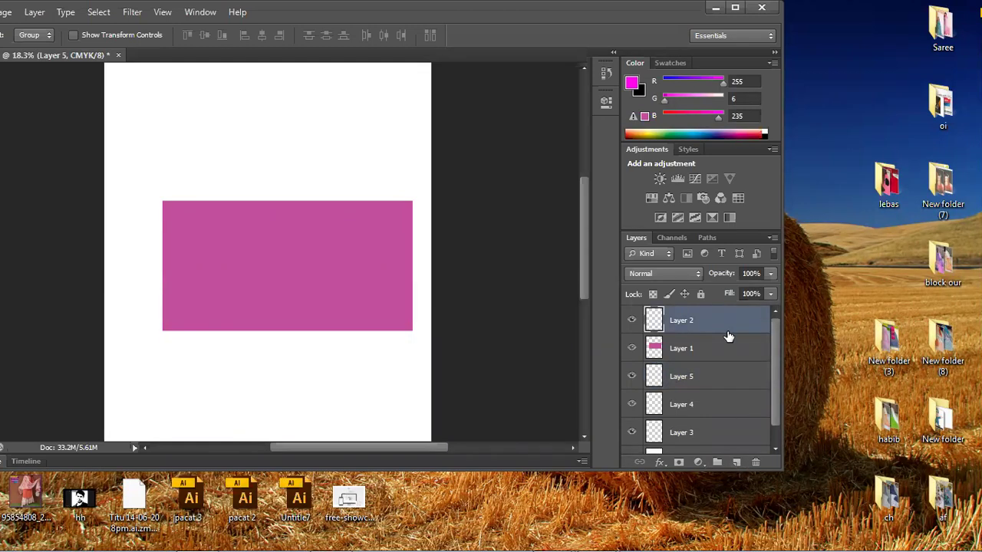
key(Delete)
key(Delete)
key(Delete)
key(Delete)
key(Delete)
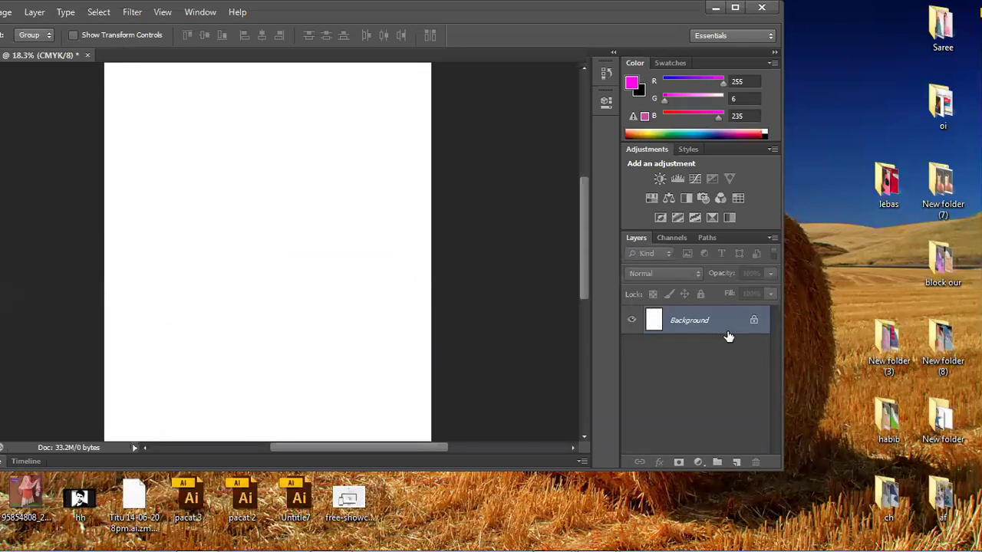
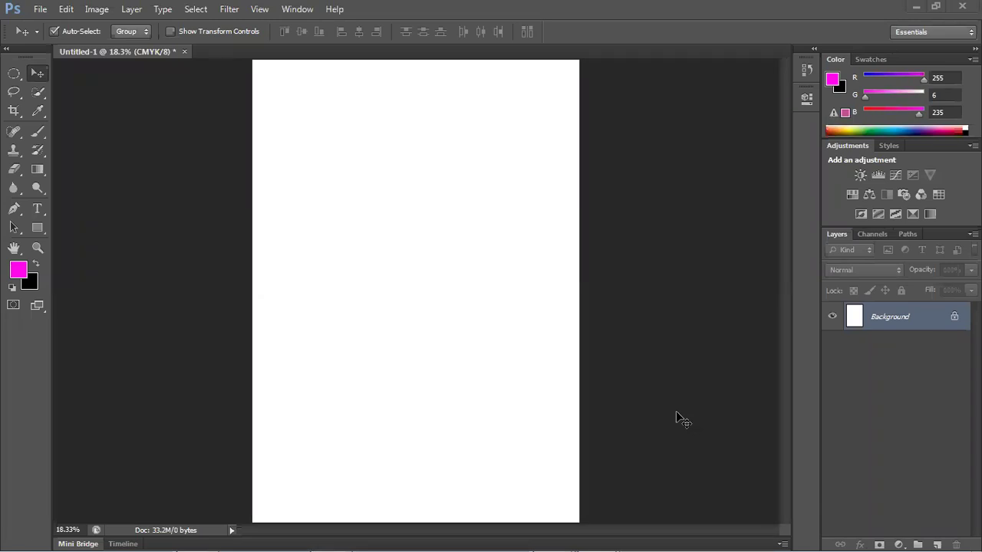
- Switch to Google Chrome and show the Graphic-Design-Outline.pdf document
key(super+d)
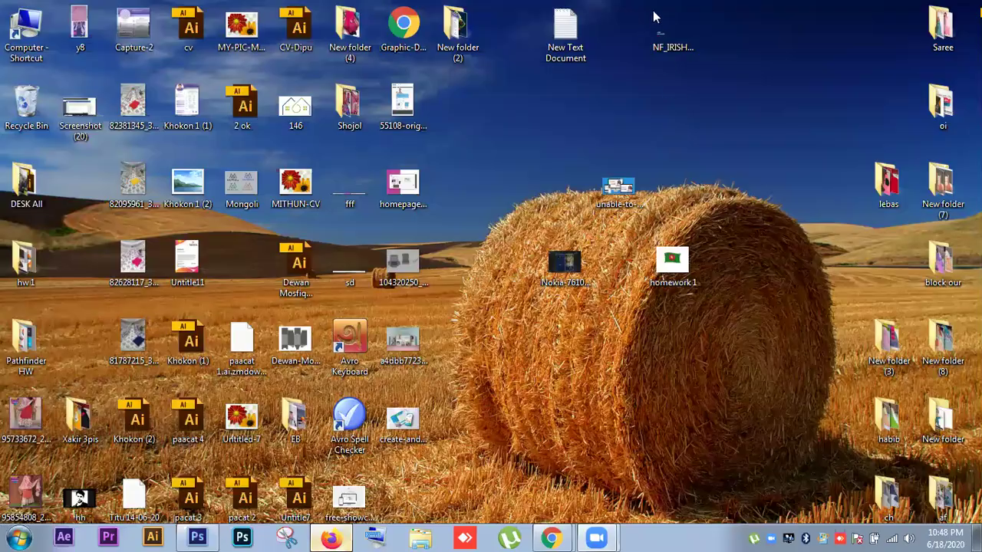
key(alt+Tab)
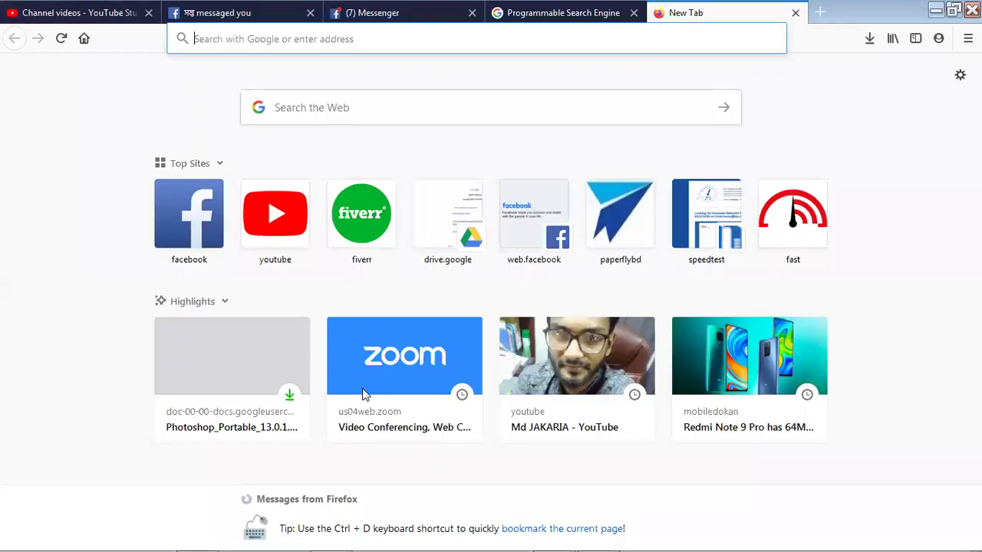
click(551, 538)
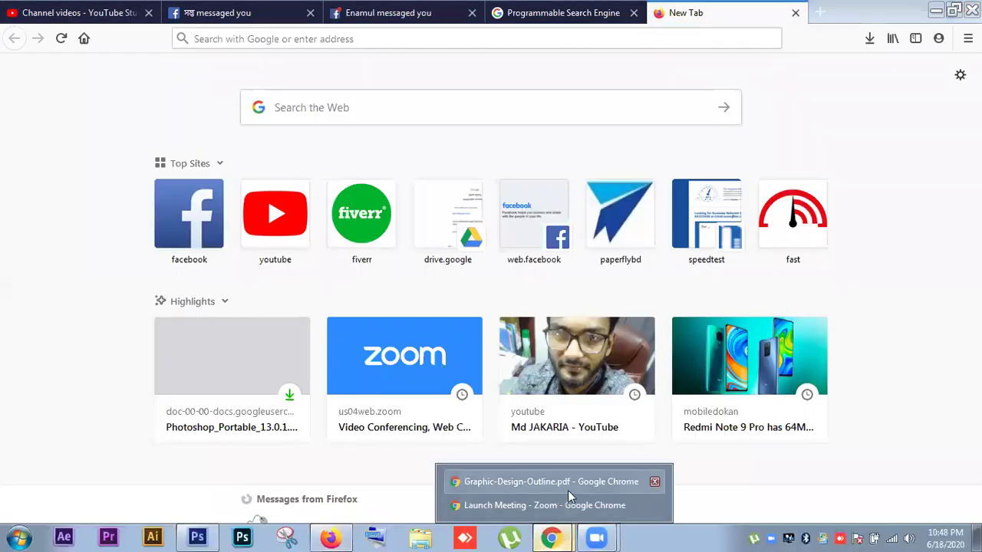
click(570, 485)
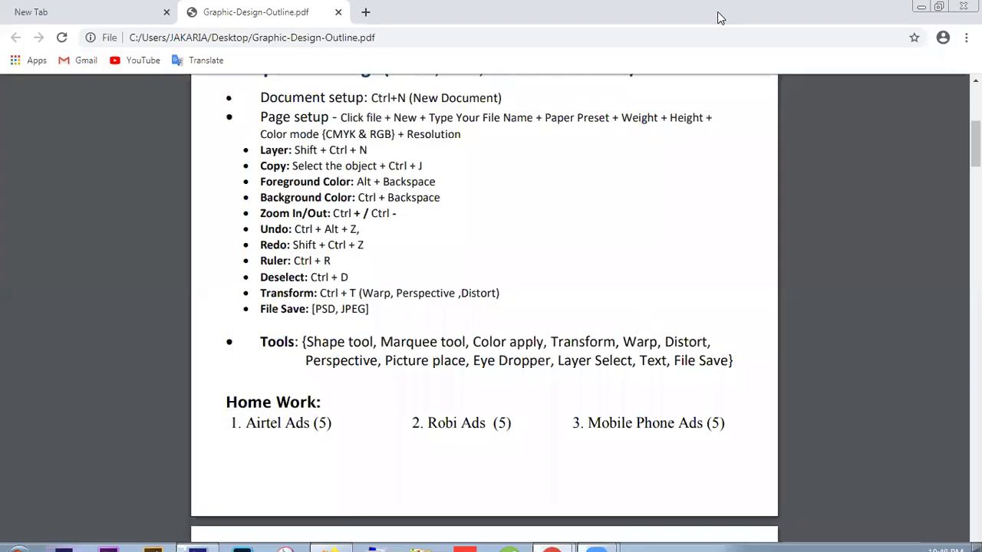
- Open YouTube in a new browser tab and search for the instructor's channel by the instructor's name
click(366, 12)
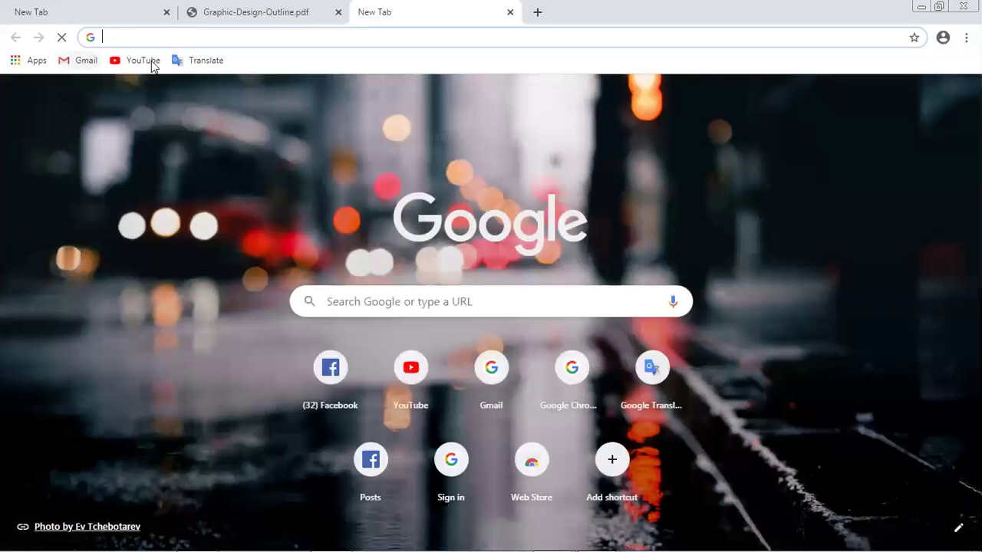
click(143, 61)
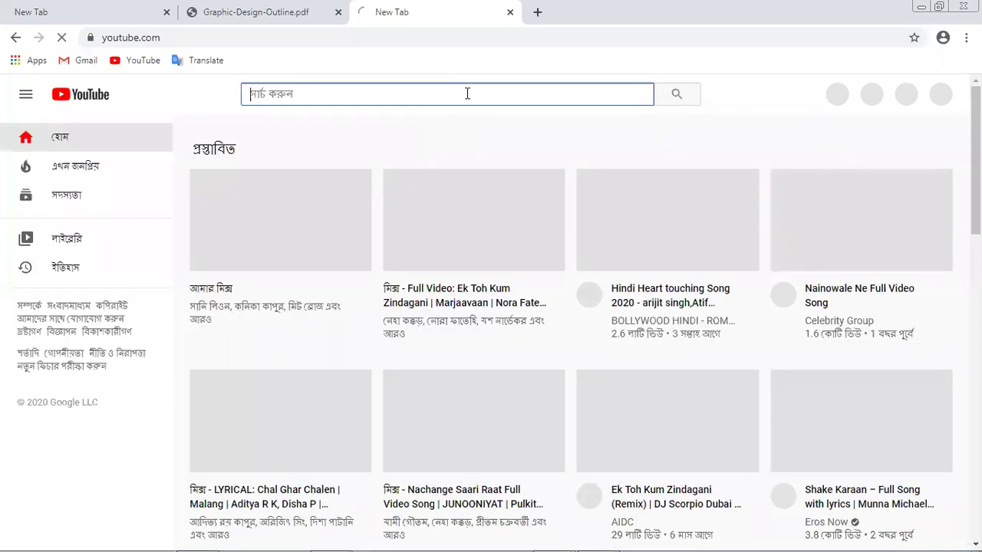
text(md jaka)
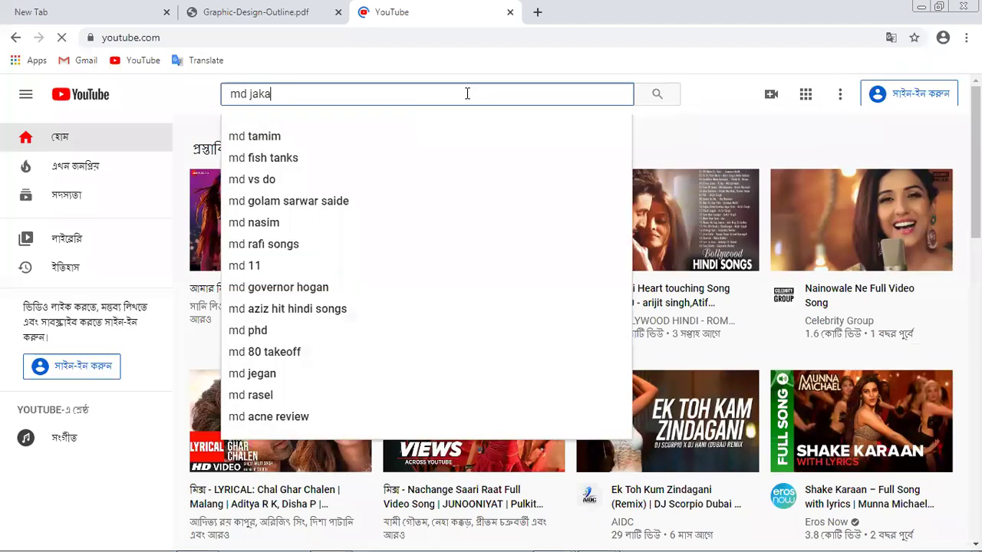
key(BackSpace)
text(ir)
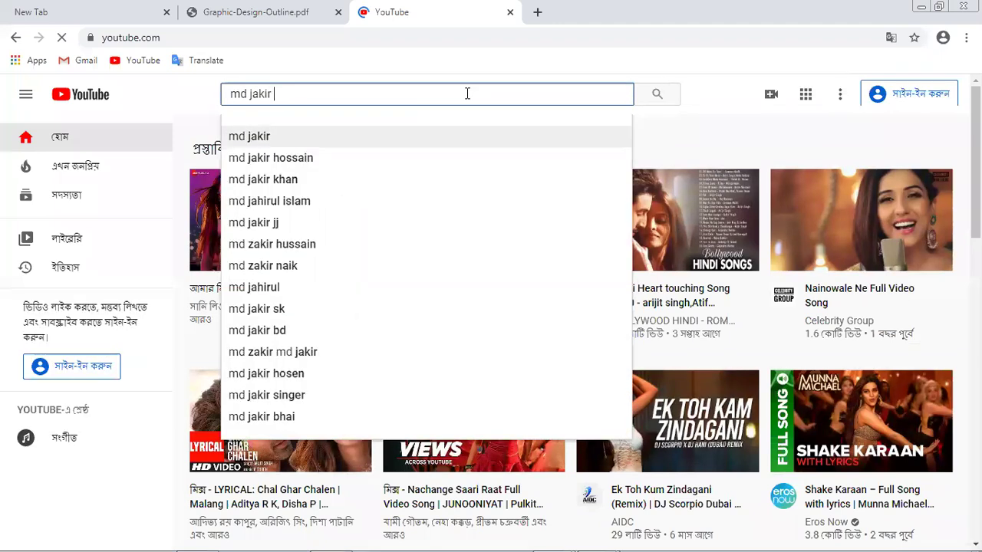
key(BackSpace)
key(BackSpace)
key(BackSpace)
text(a)
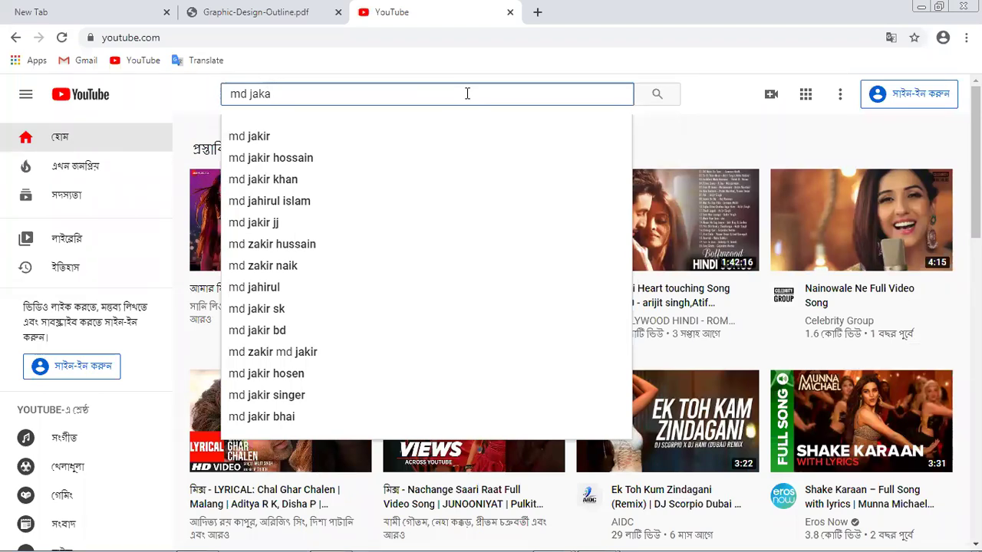
text(ria)
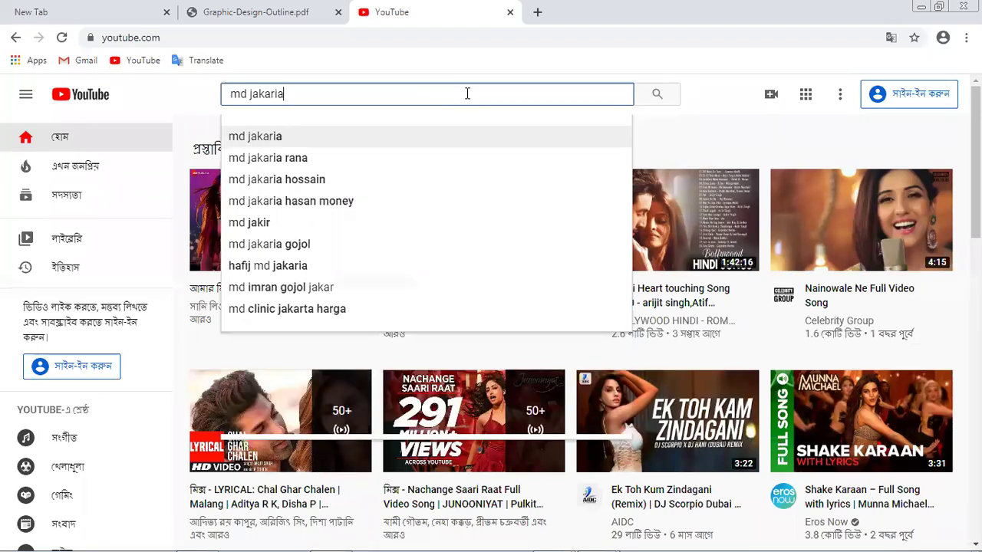
key(Return)
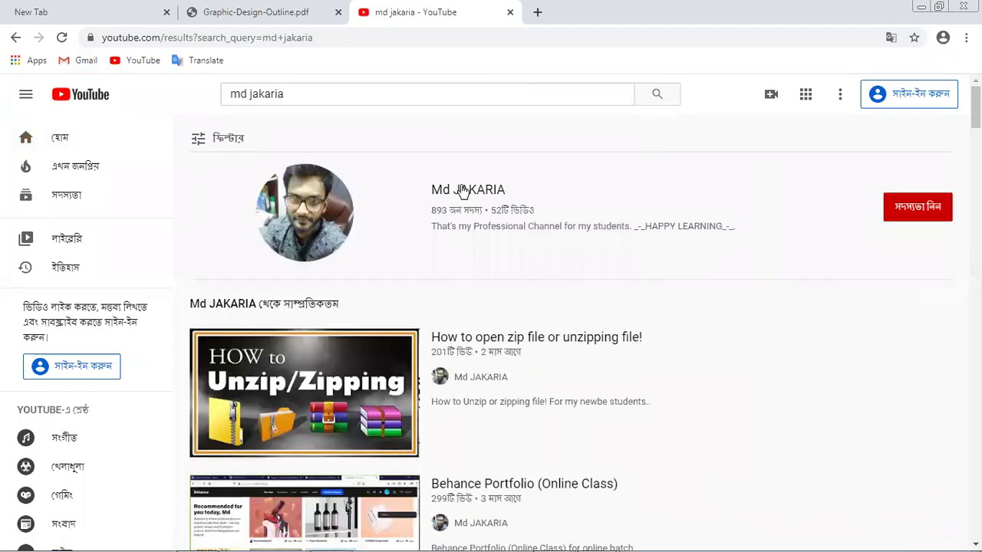
- Open the instructor's channel from the search results and browse its uploaded videos, including the older Photoshop and Illustrator classes
click(353, 219)
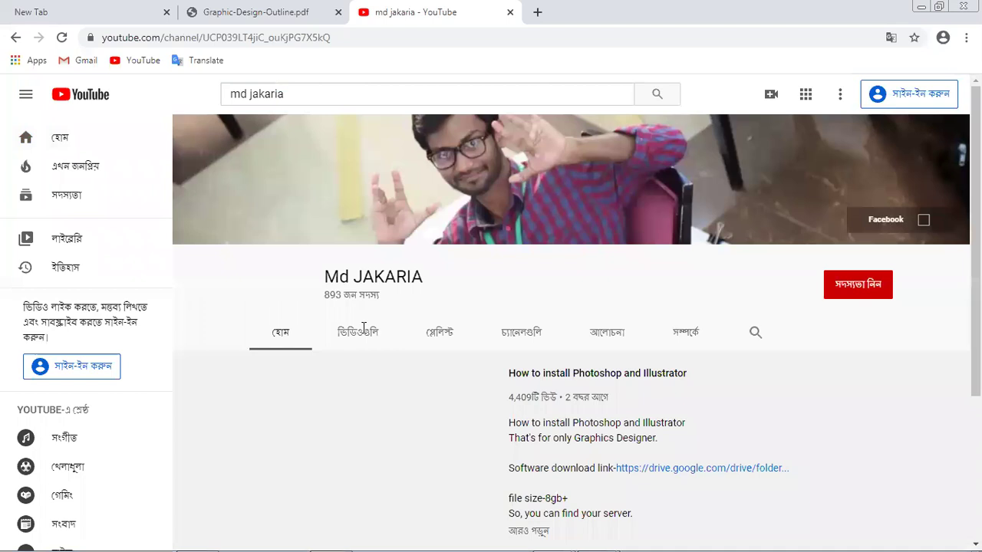
click(373, 339)
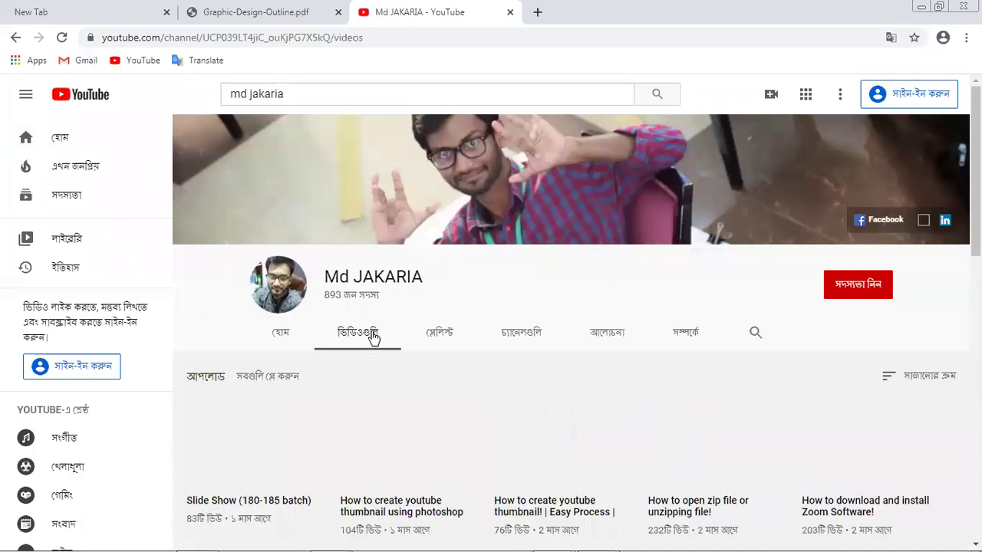
scroll(373, 338, down, 1)
scroll(373, 338, down, 2)
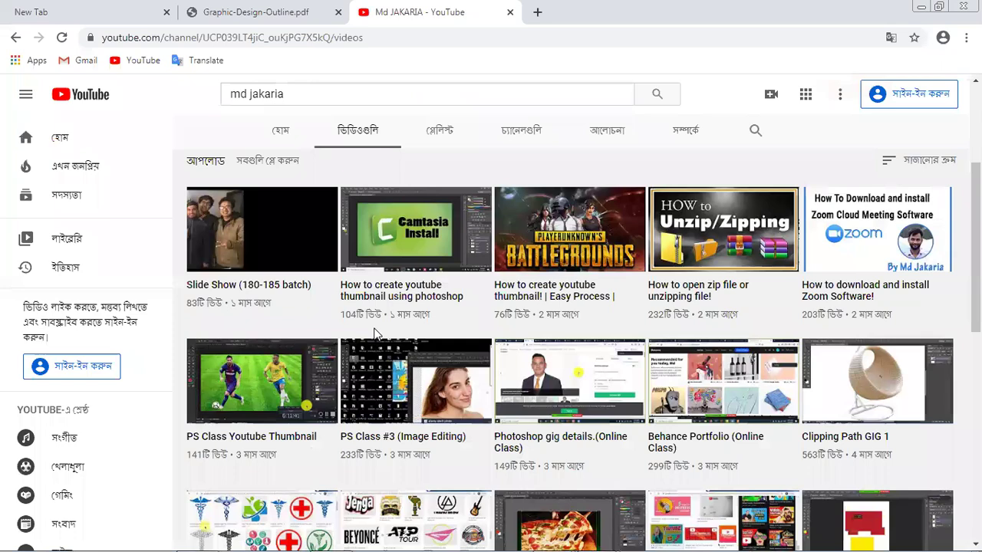
mouse_move(313, 258)
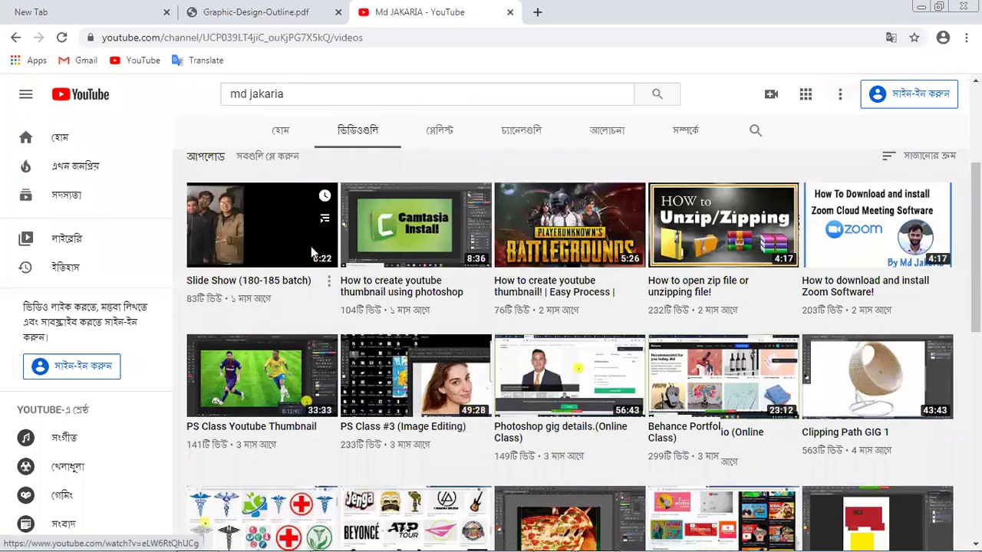
scroll(315, 260, down, 1)
mouse_move(347, 284)
scroll(350, 288, down, 1)
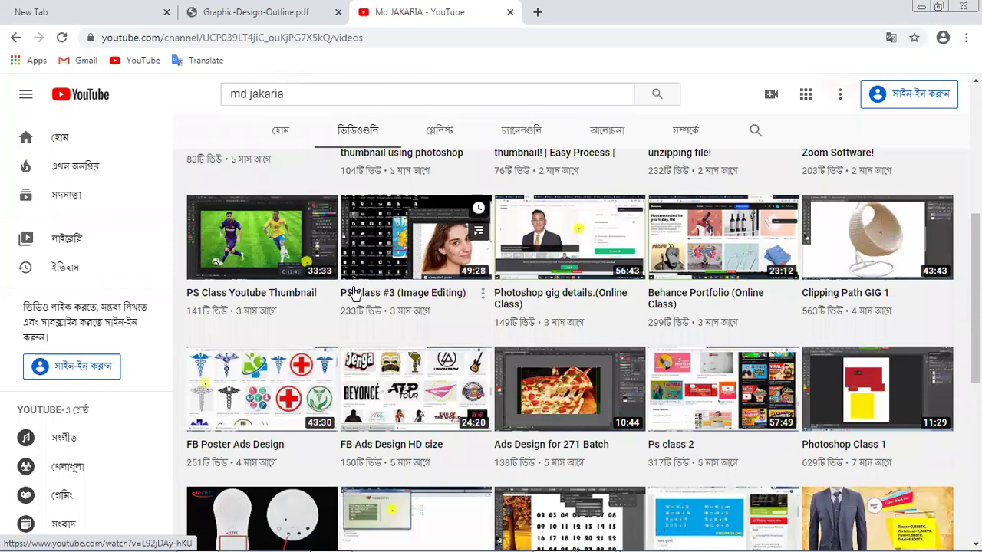
scroll(353, 294, down, 4)
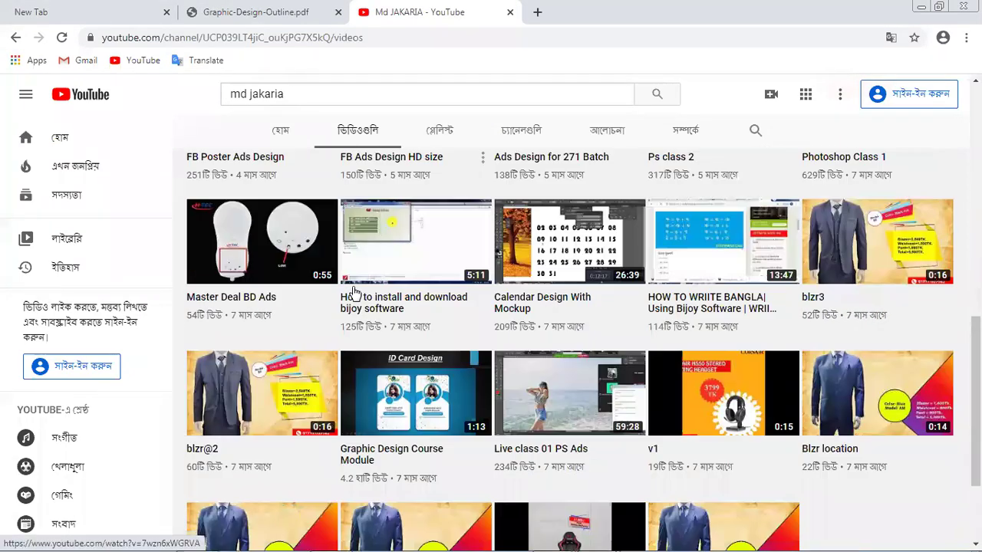
scroll(353, 294, down, 1)
scroll(353, 294, down, 8)
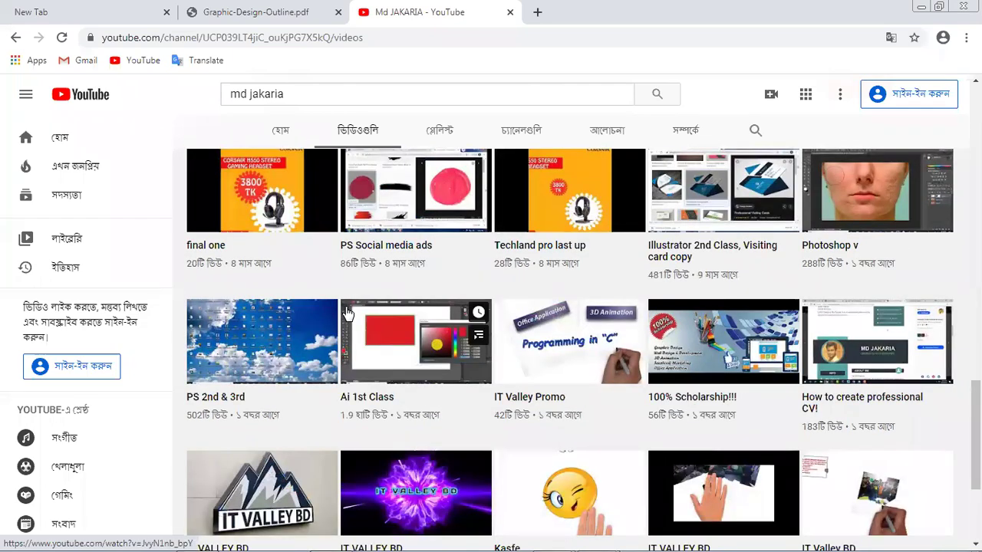
scroll(392, 294, down, 2)
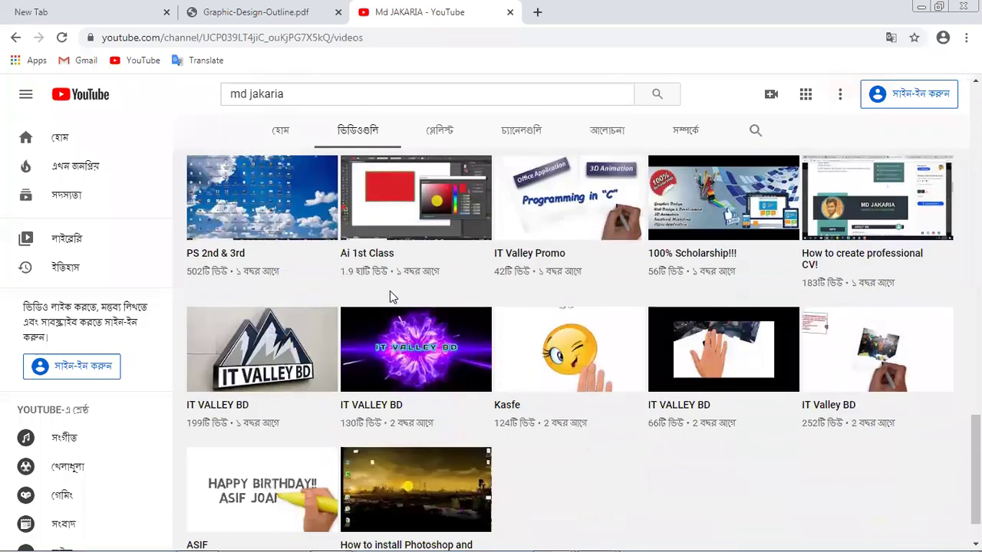
scroll(390, 292, up, 1)
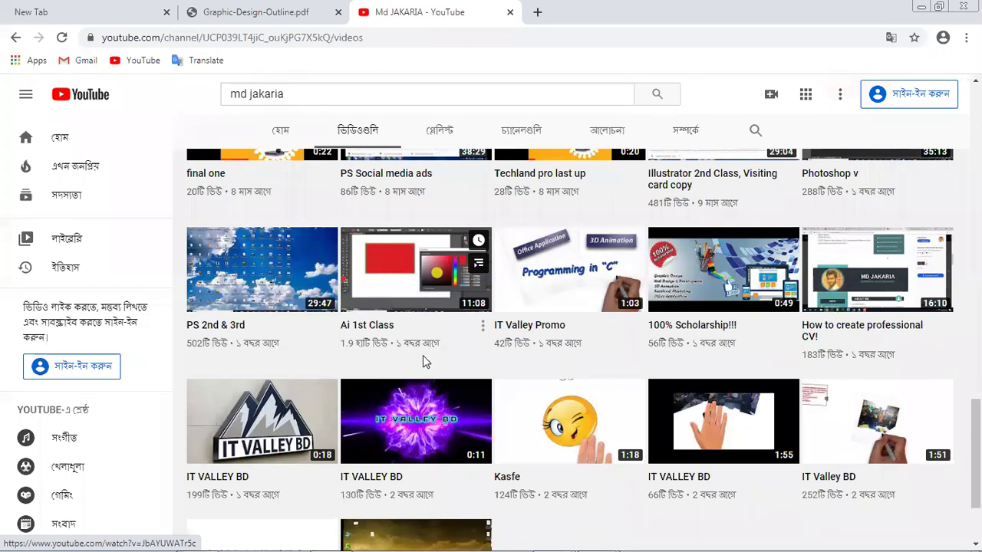
- Browse the channel's uploaded videos from the older Photoshop and Illustrator classes down to the end of the list
scroll(423, 354, down, 1)
scroll(426, 359, up, 2)
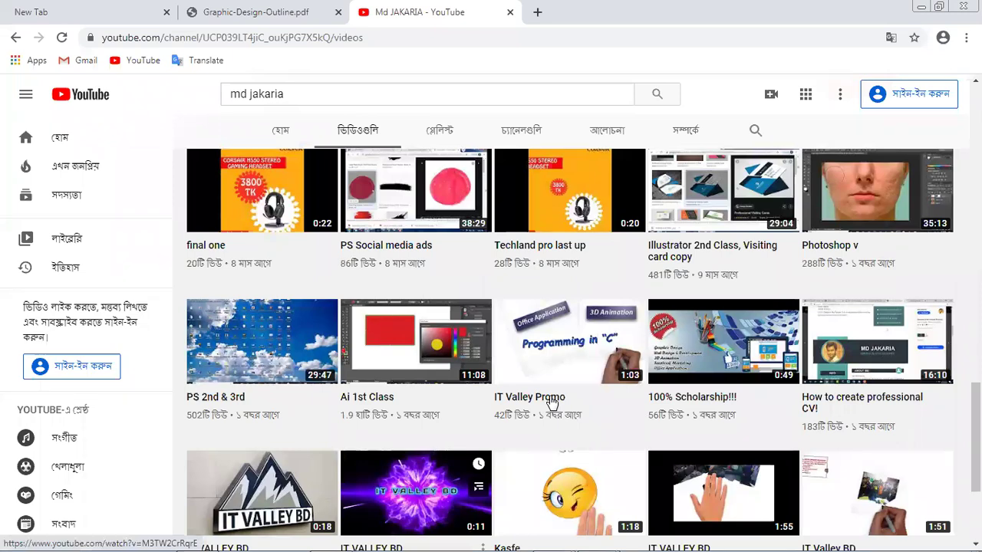
scroll(509, 305, up, 1)
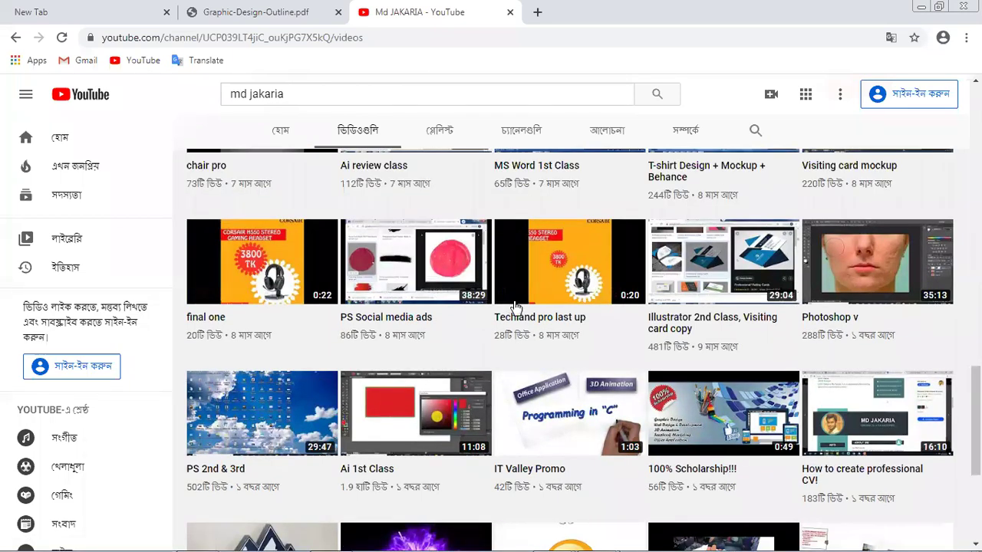
scroll(509, 307, down, 1)
scroll(570, 350, up, 3)
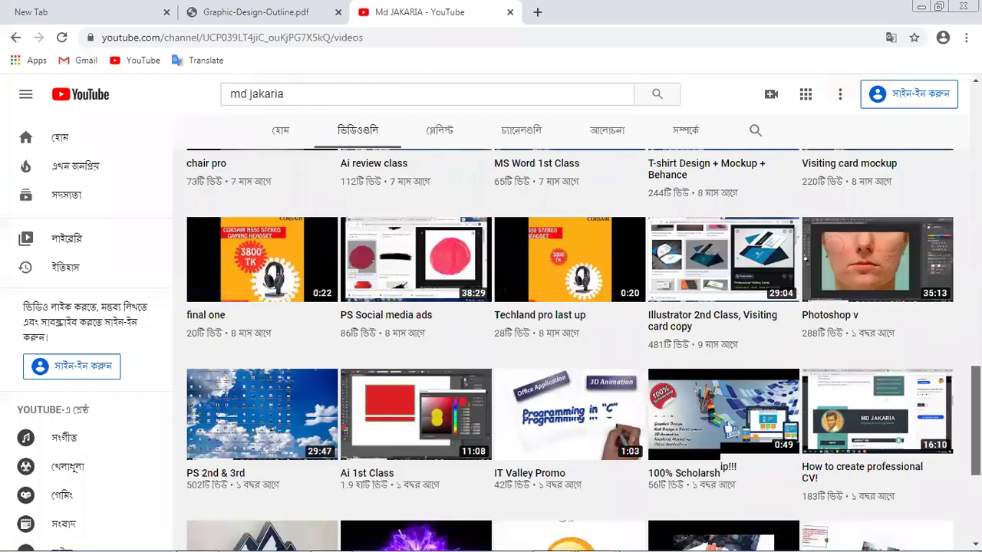
scroll(570, 350, up, 2)
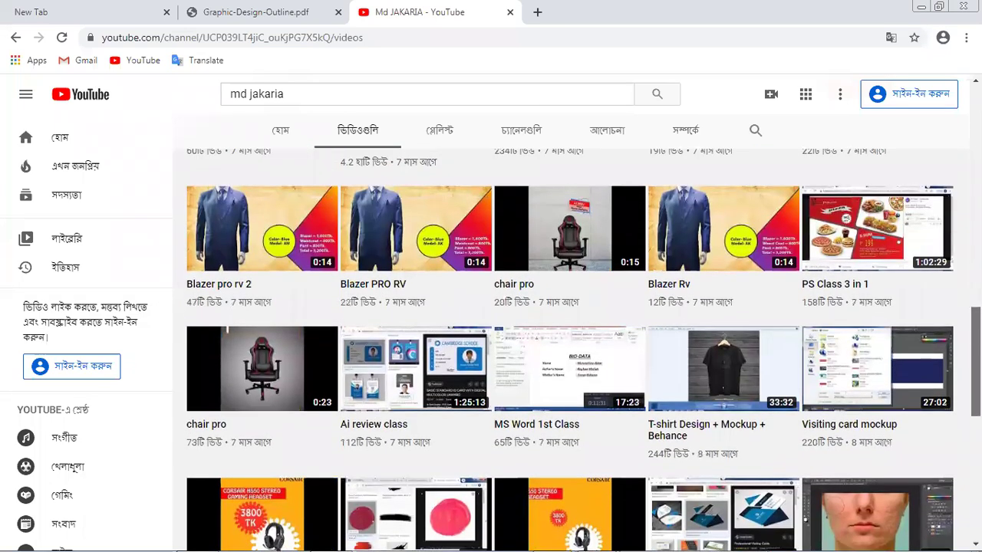
scroll(570, 350, up, 2)
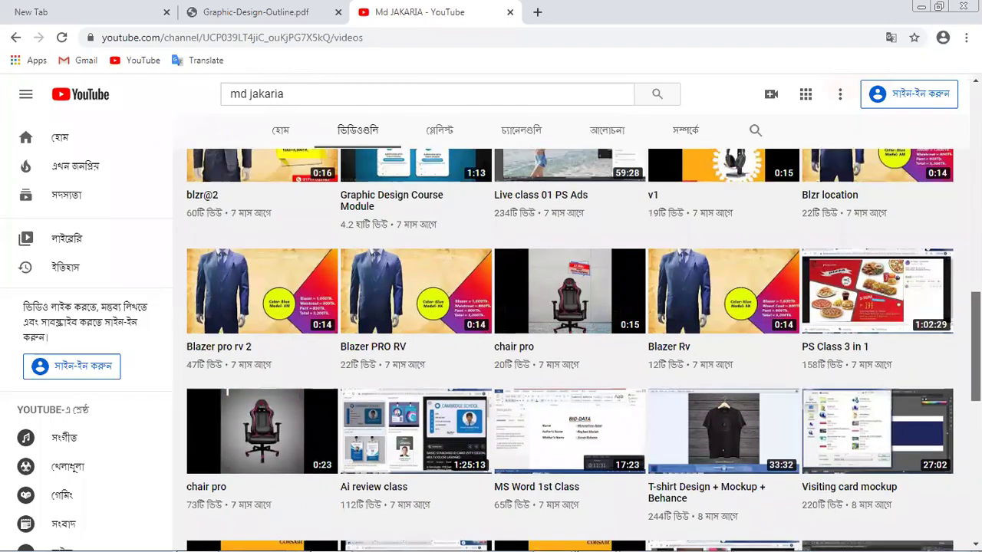
scroll(569, 350, up, 5)
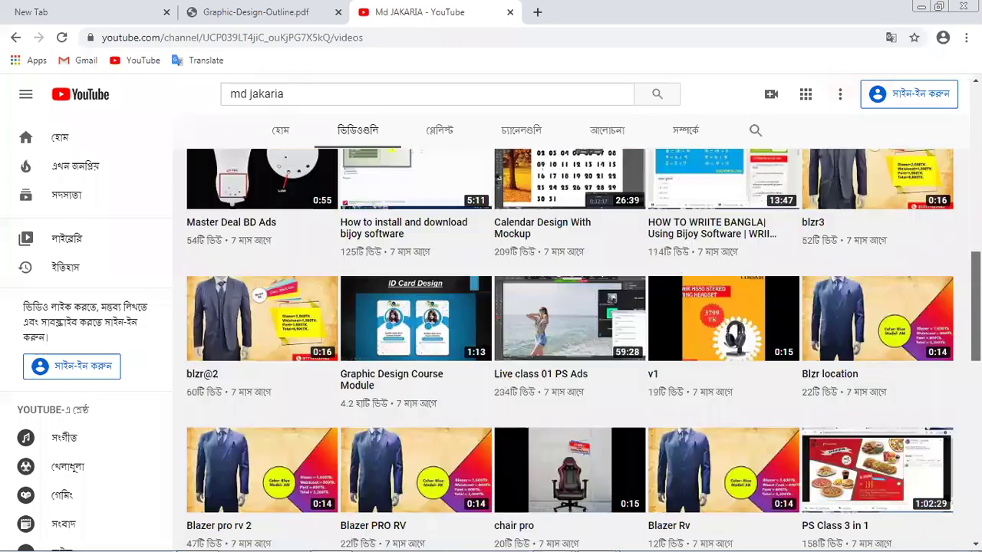
scroll(569, 350, down, 10)
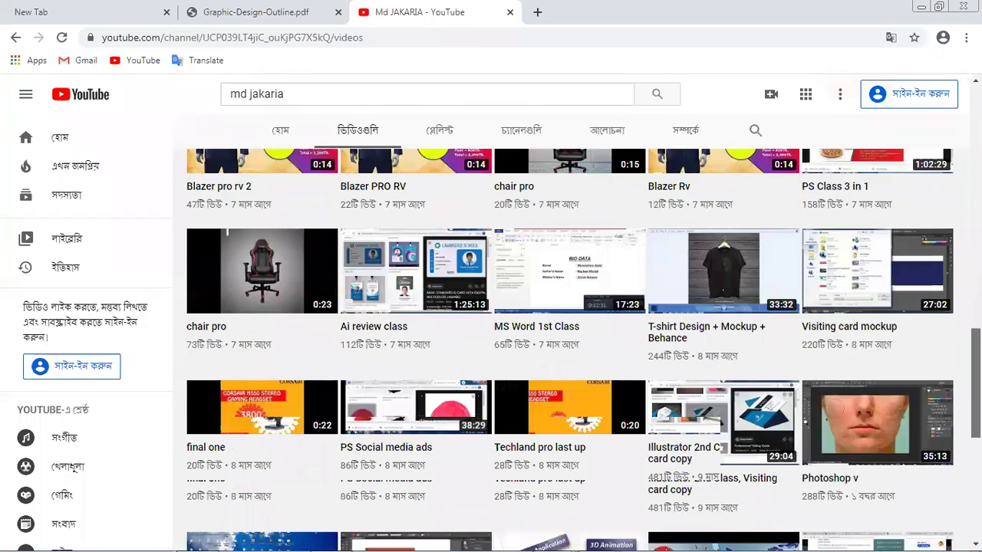
scroll(569, 349, down, 5)
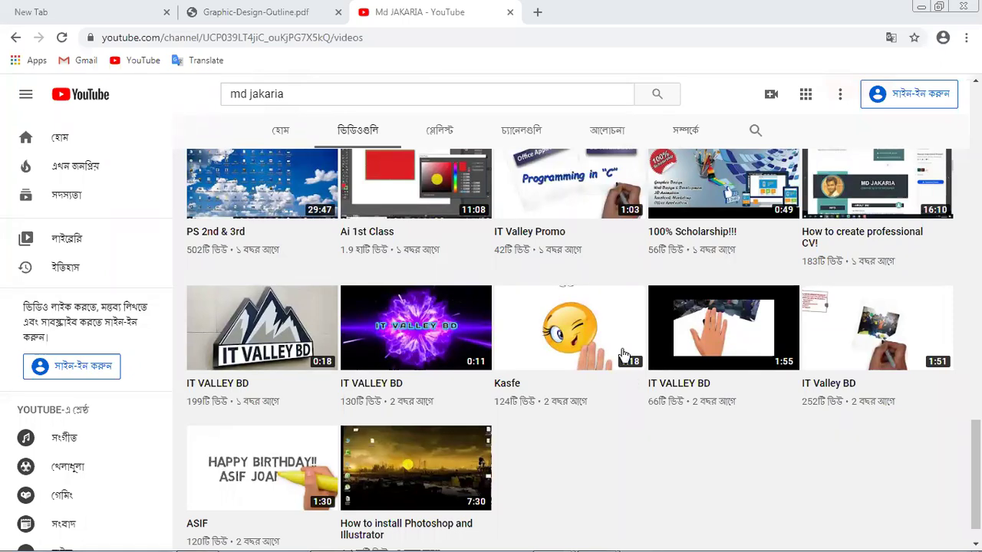
scroll(908, 454, down, 1)
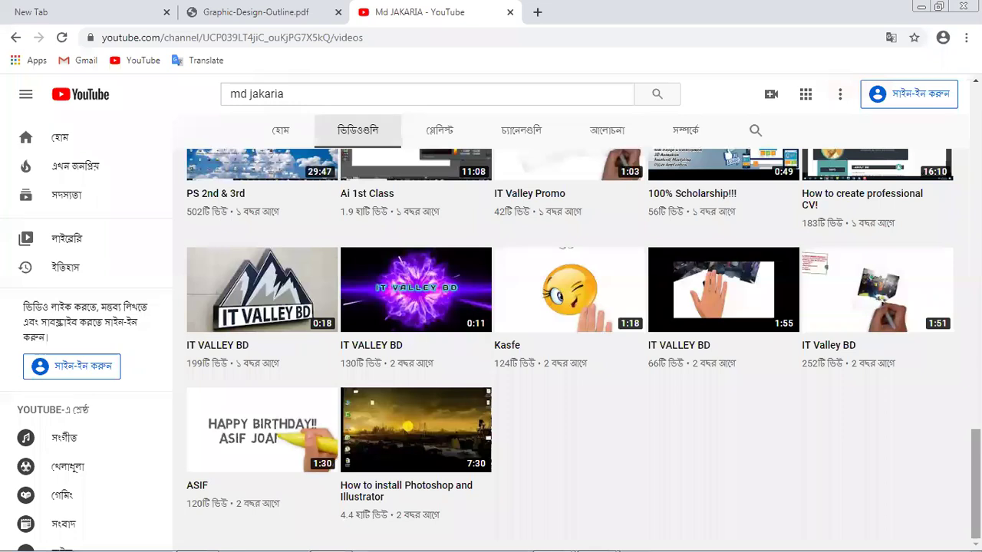
- Find the Photoshop Class 1 video among the channel's uploads, open it and pause the playback
scroll(569, 349, up, 1)
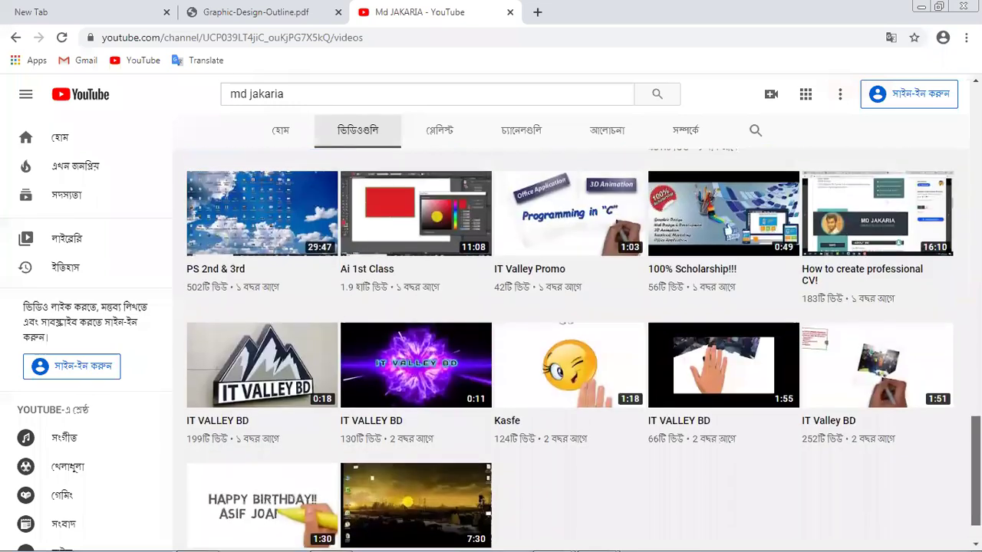
scroll(569, 349, up, 1)
scroll(570, 349, up, 2)
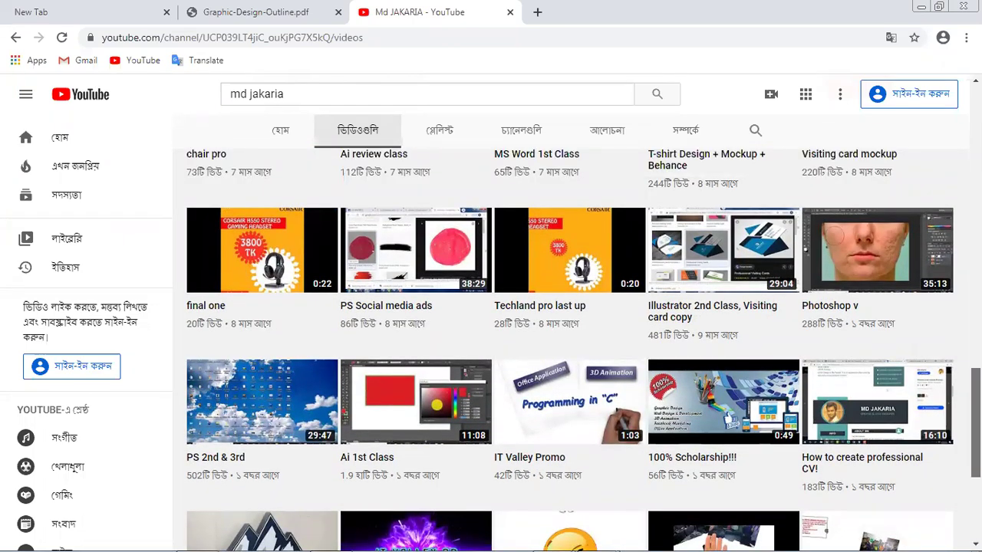
scroll(570, 349, up, 1)
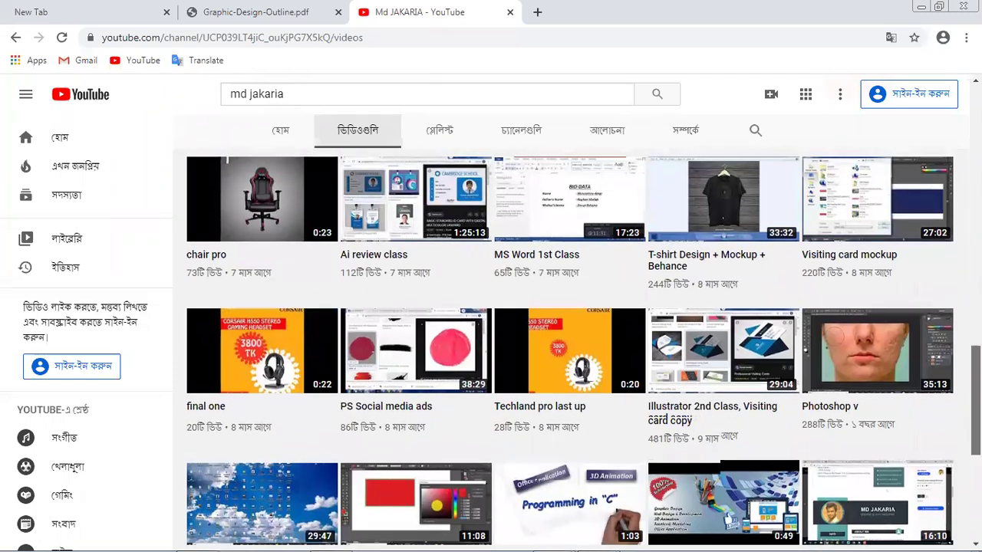
scroll(569, 349, up, 3)
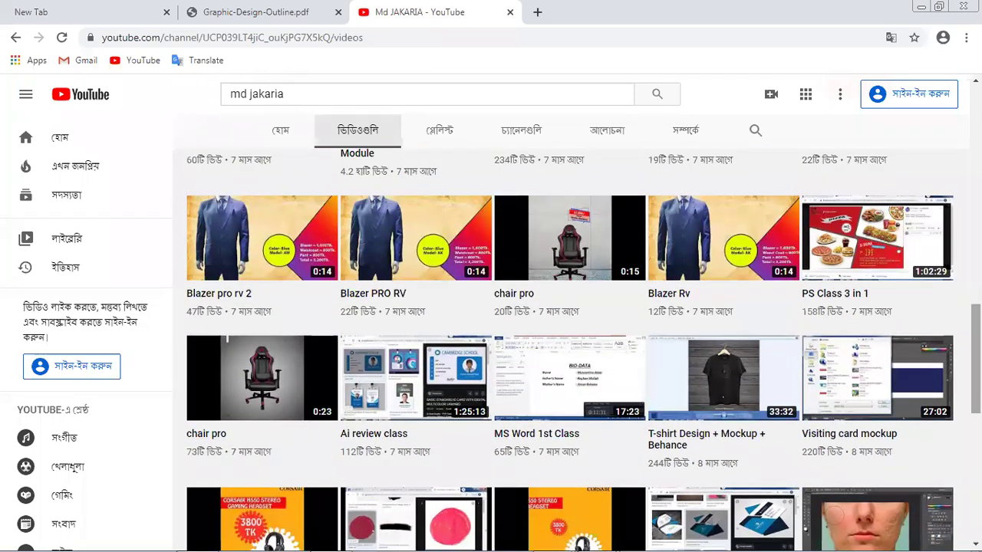
scroll(569, 349, up, 1)
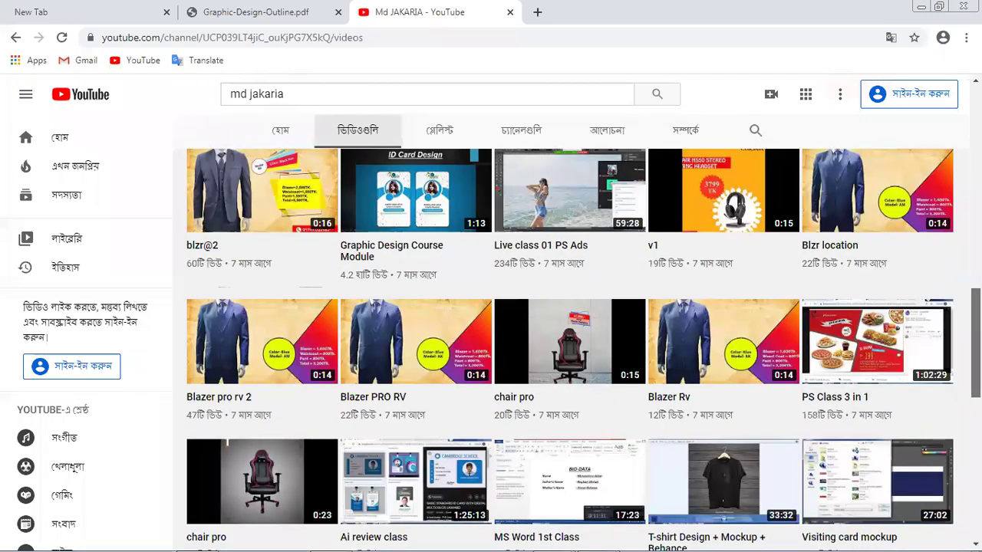
scroll(569, 349, up, 1)
scroll(570, 349, up, 1)
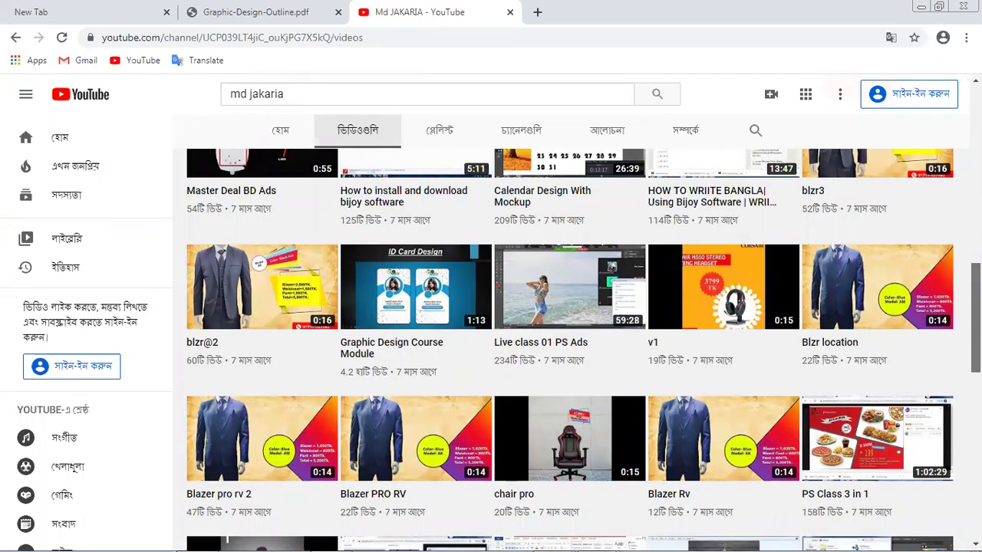
scroll(569, 350, up, 3)
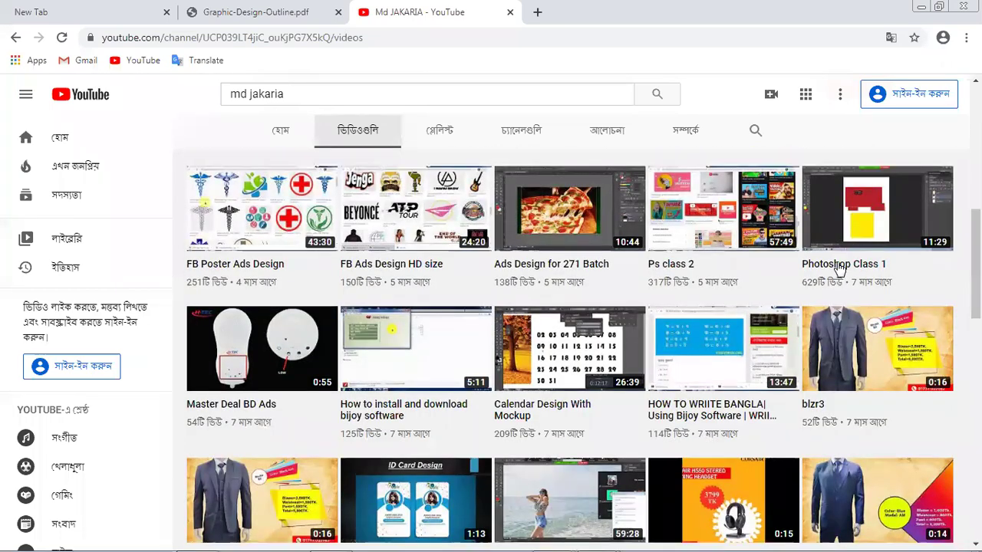
click(876, 218)
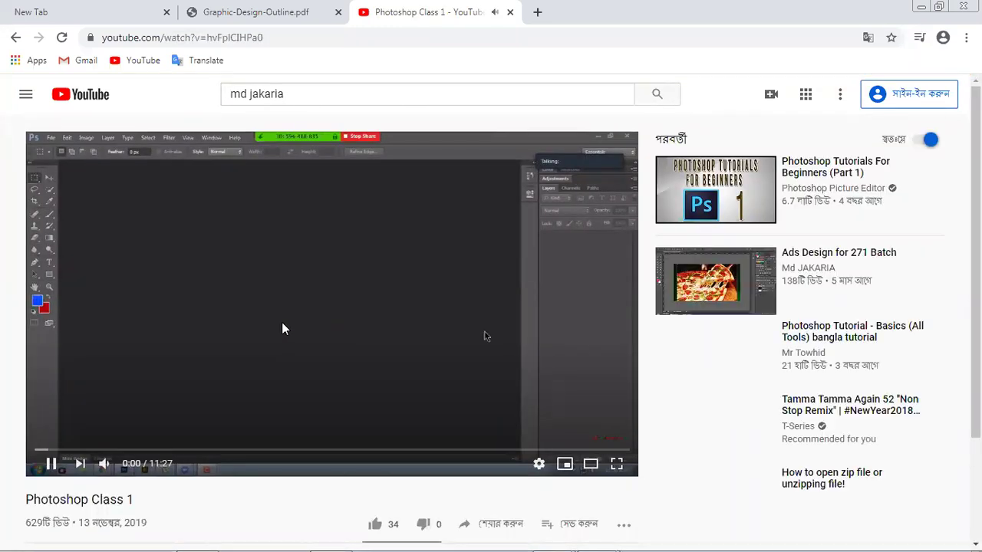
click(49, 463)
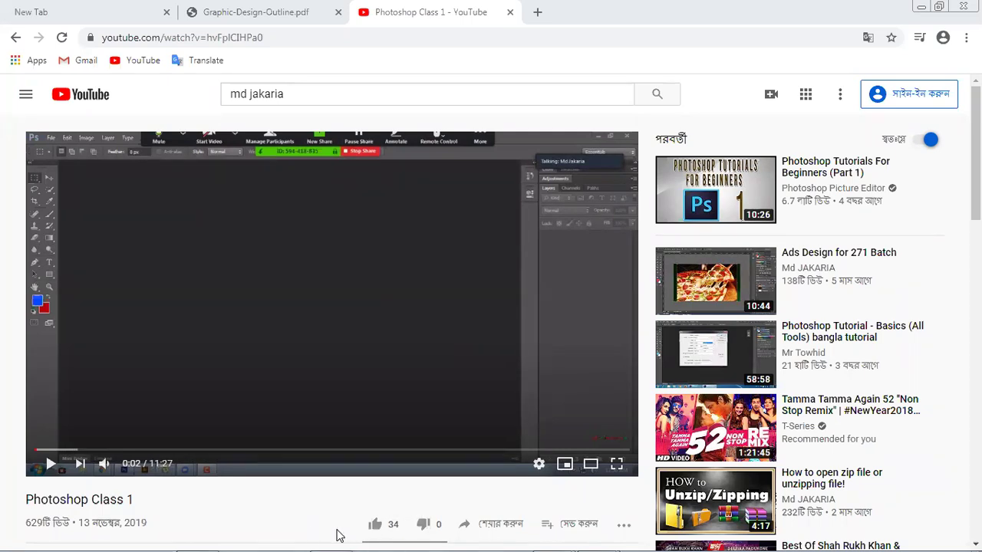
mouse_move(330, 549)
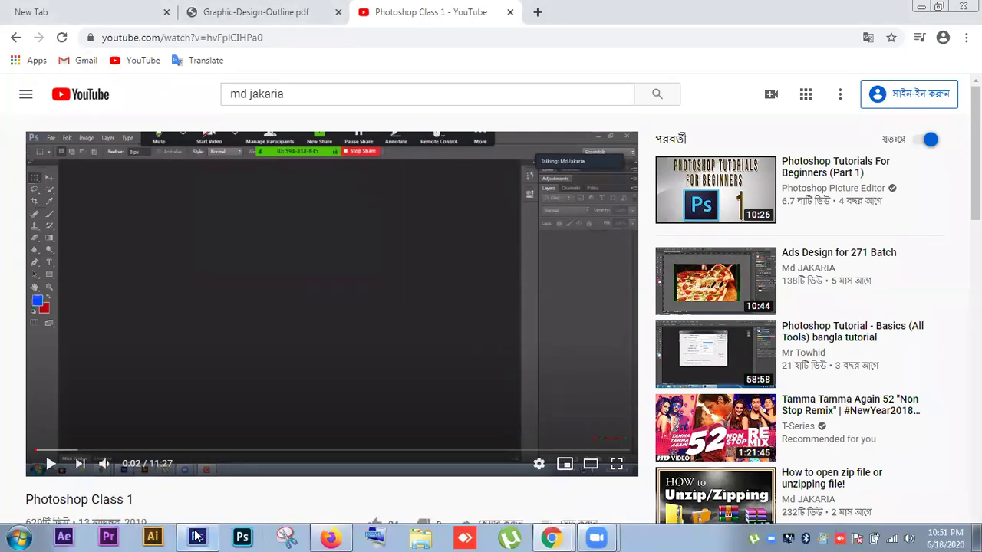
click(198, 537)
click(197, 537)
- Skim through the paused Photoshop Class 1 video, from the new document setup to the flag warp at 11:08
click(83, 451)
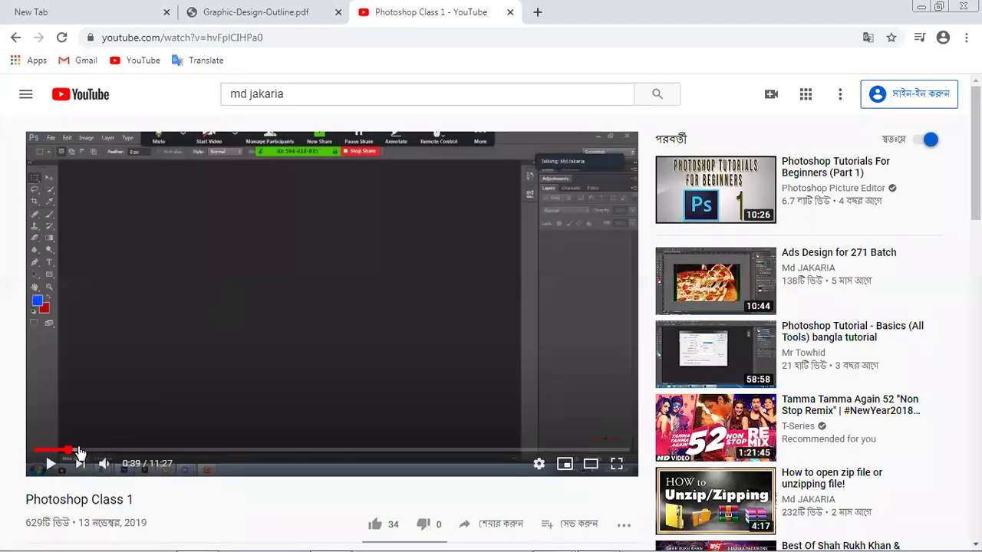
click(107, 451)
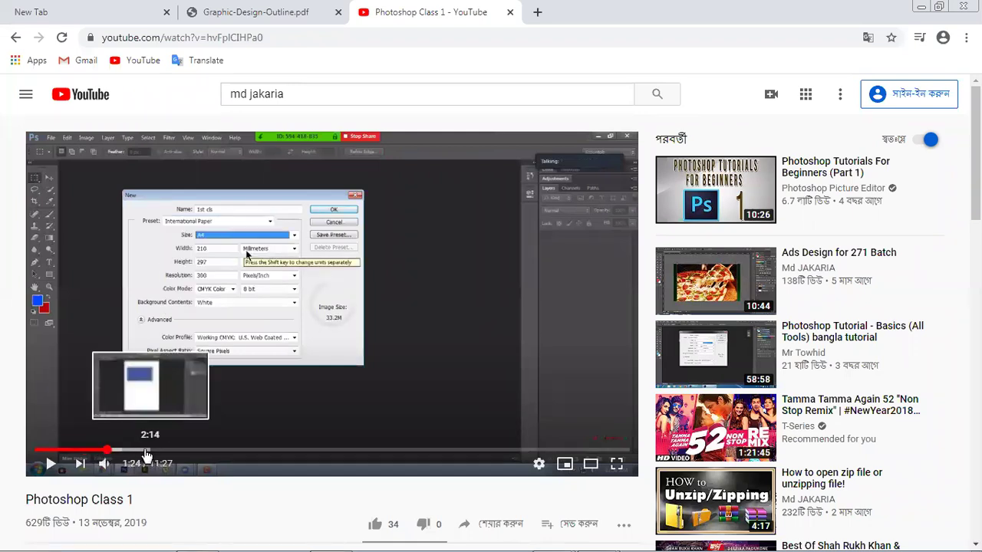
drag(146, 455, 173, 453)
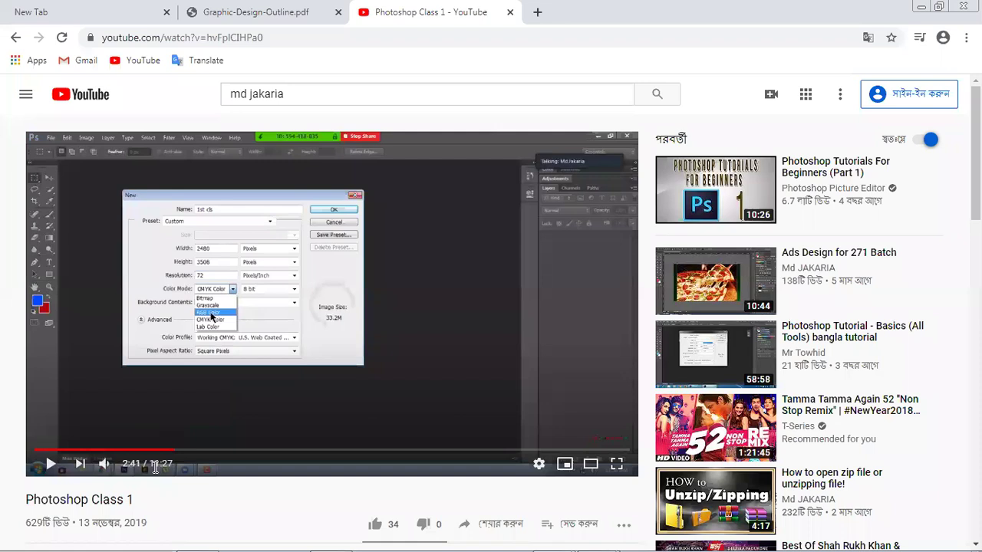
click(361, 454)
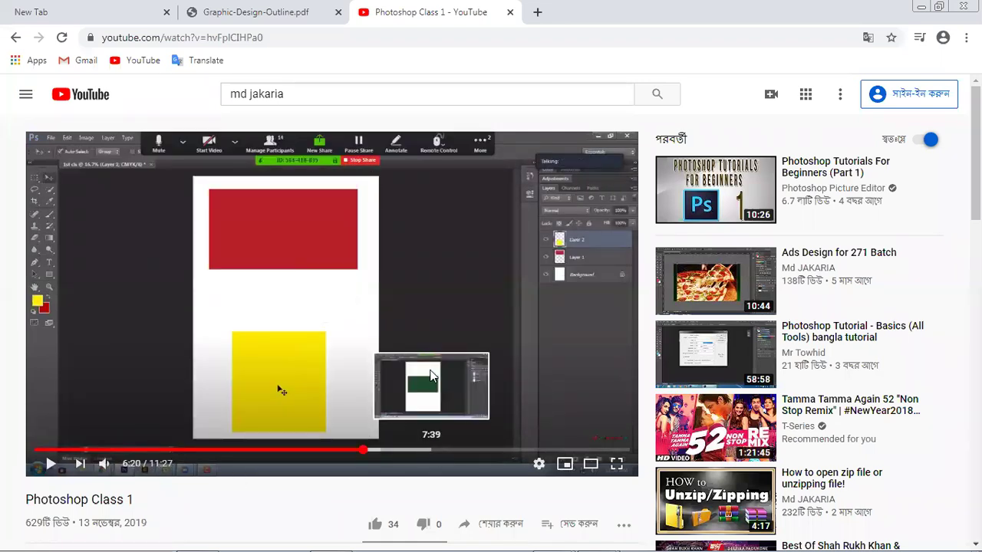
click(519, 451)
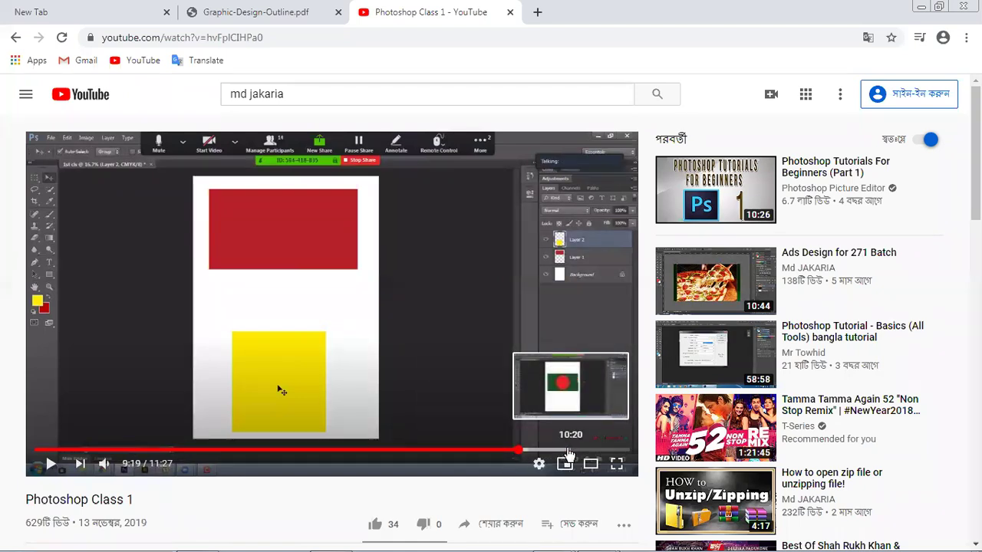
click(581, 453)
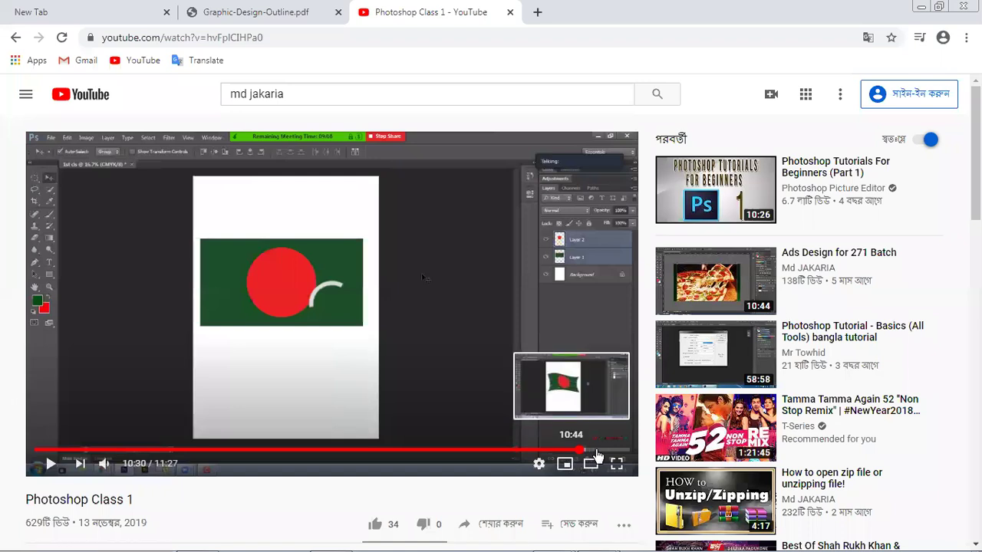
click(602, 451)
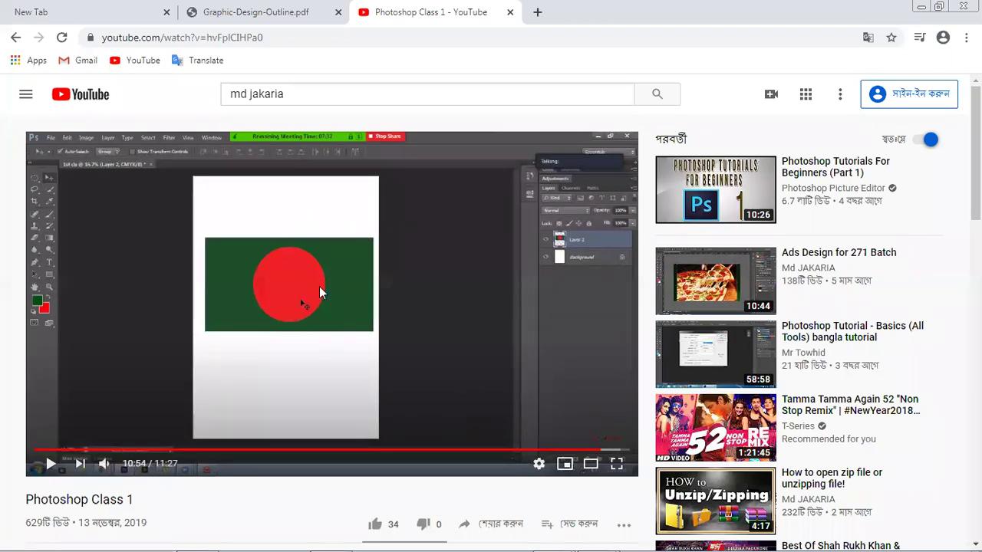
click(613, 451)
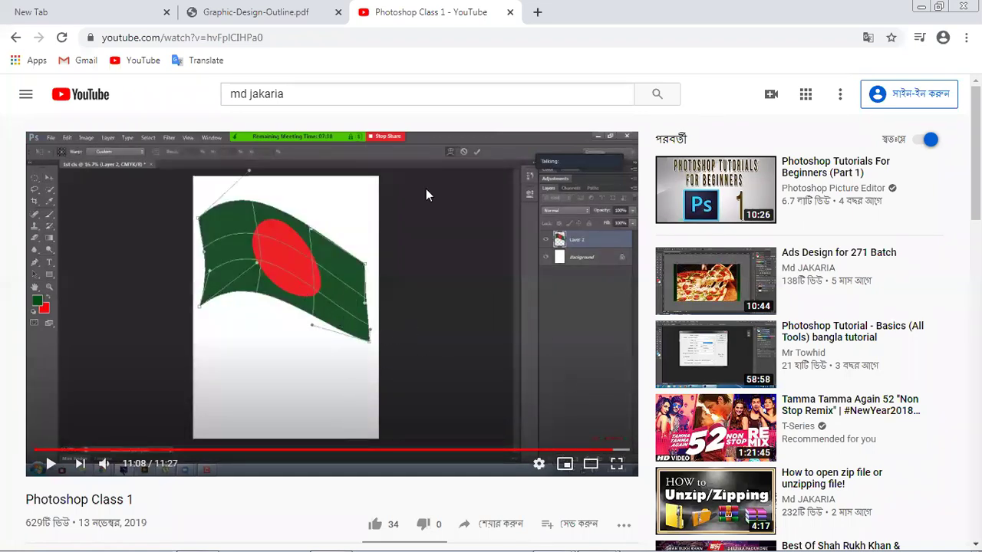
click(921, 6)
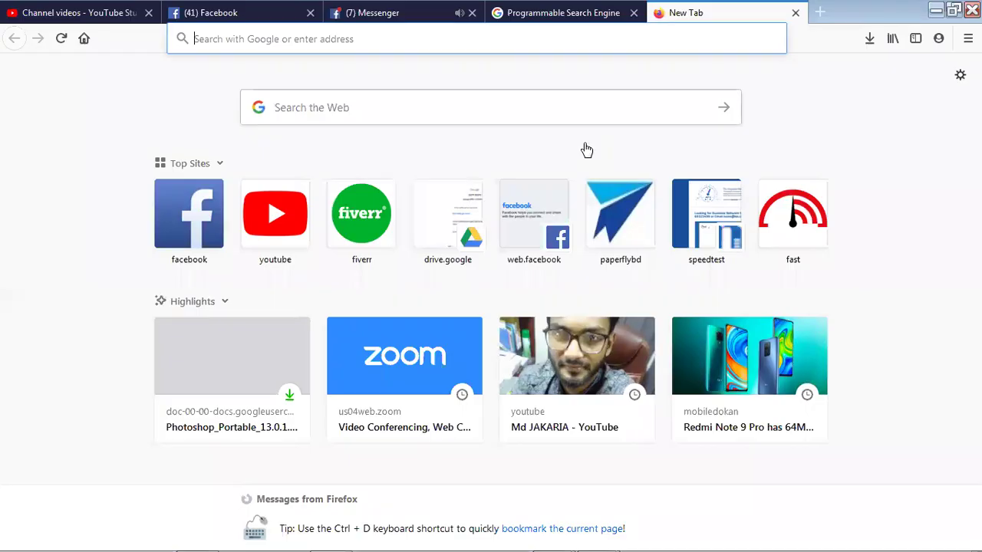
mouse_move(499, 537)
click(228, 537)
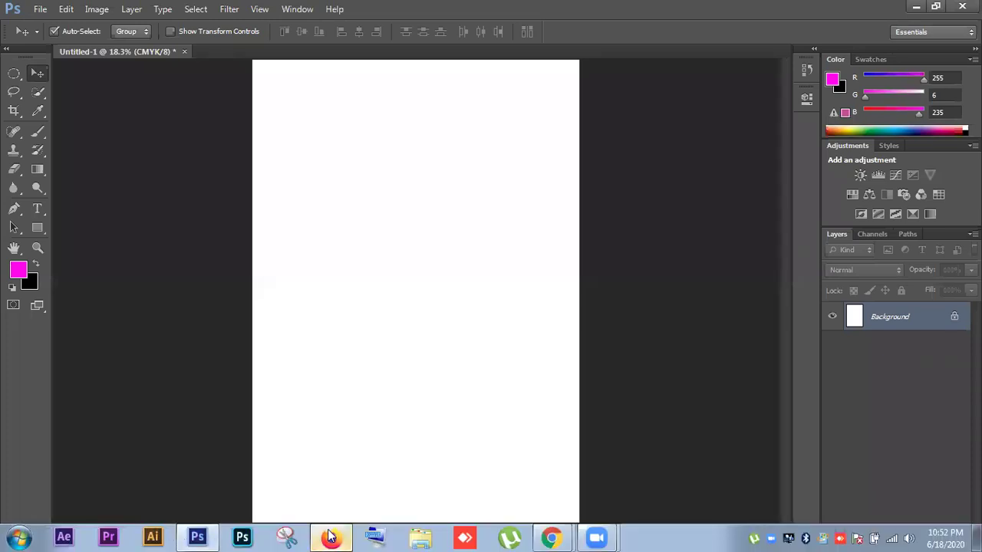
click(330, 538)
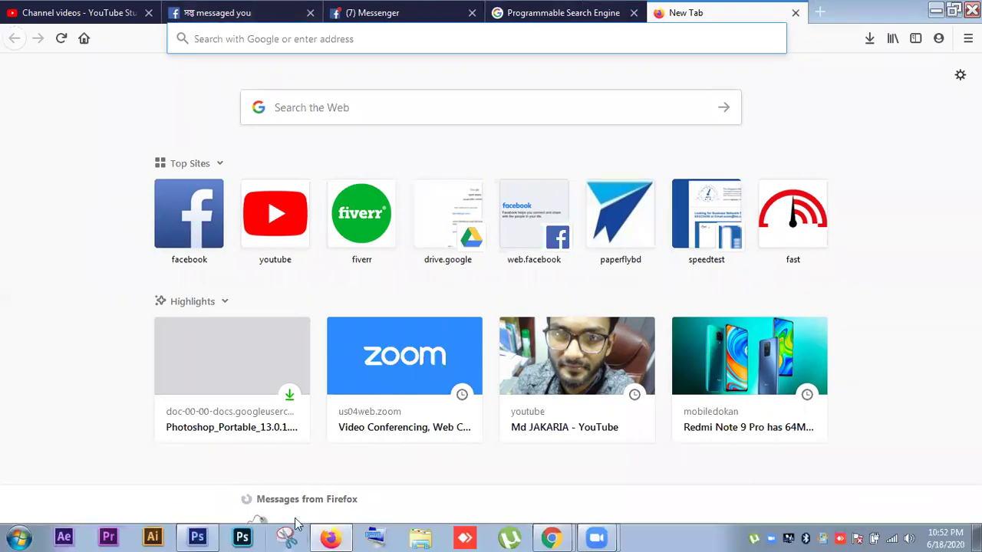
- Switch to the Google Chrome window with the Photoshop Class 1 video and copy the video's web address
mouse_move(549, 537)
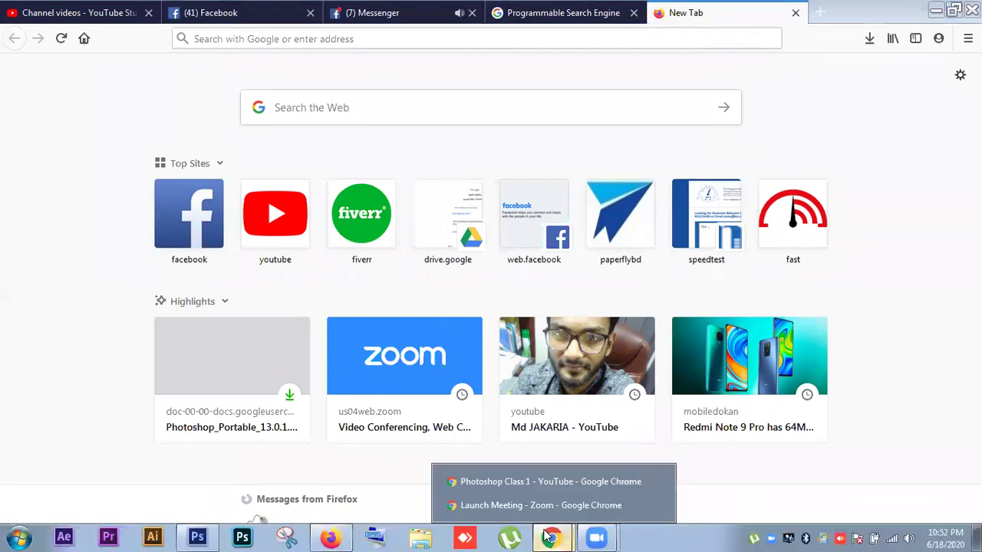
click(515, 482)
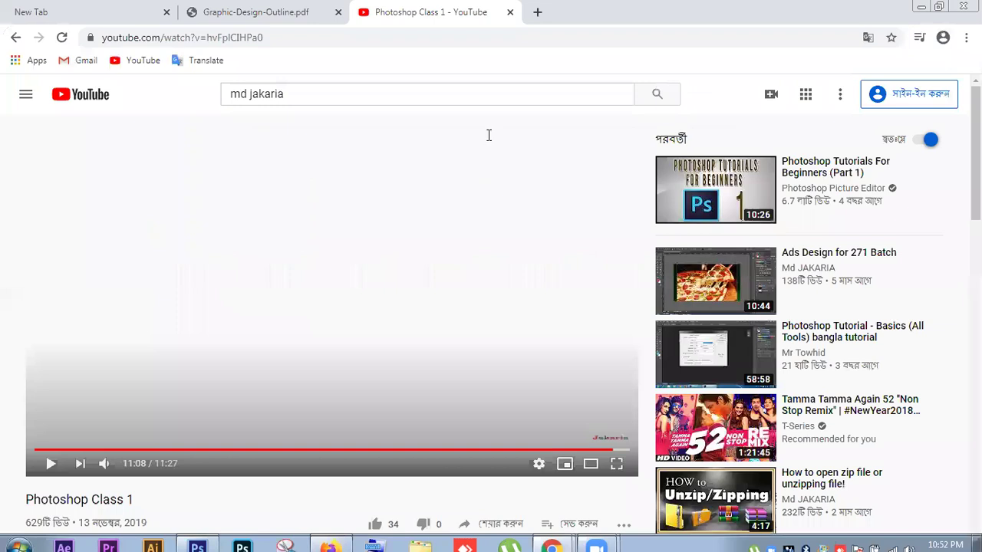
click(242, 37)
right_click(250, 35)
click(287, 90)
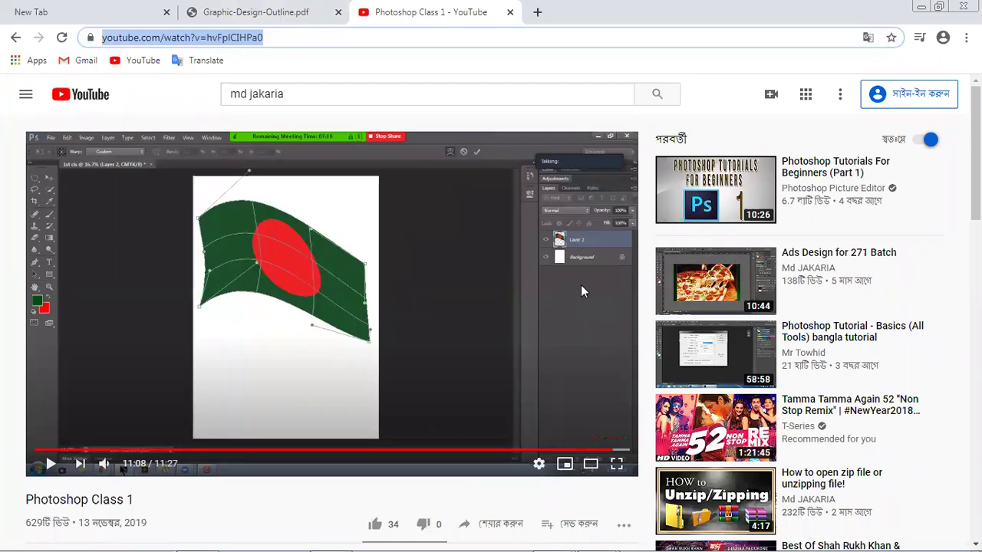
- Leave the browser windows and switch back to the blank Untitled-1 document in Photoshop
key(alt+Tab)
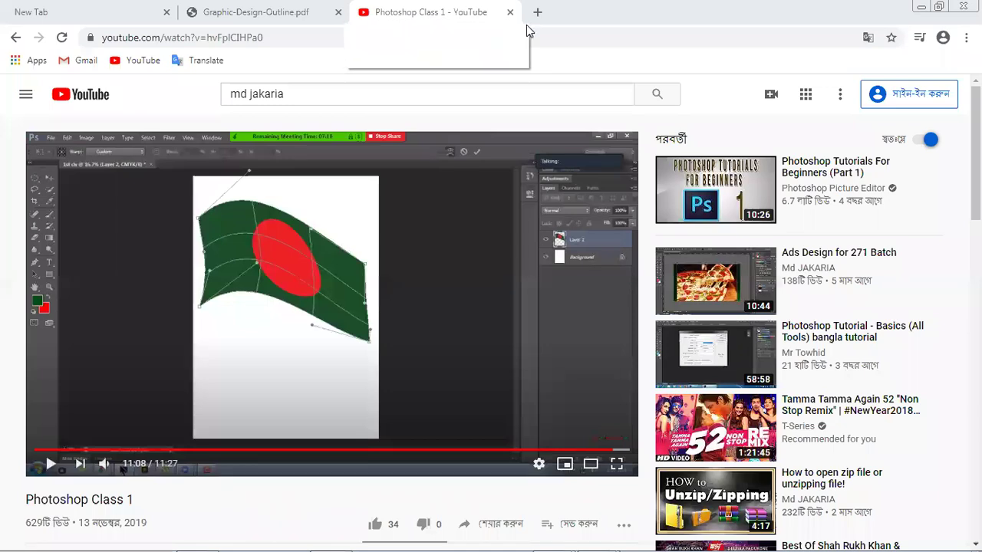
click(913, 9)
click(921, 7)
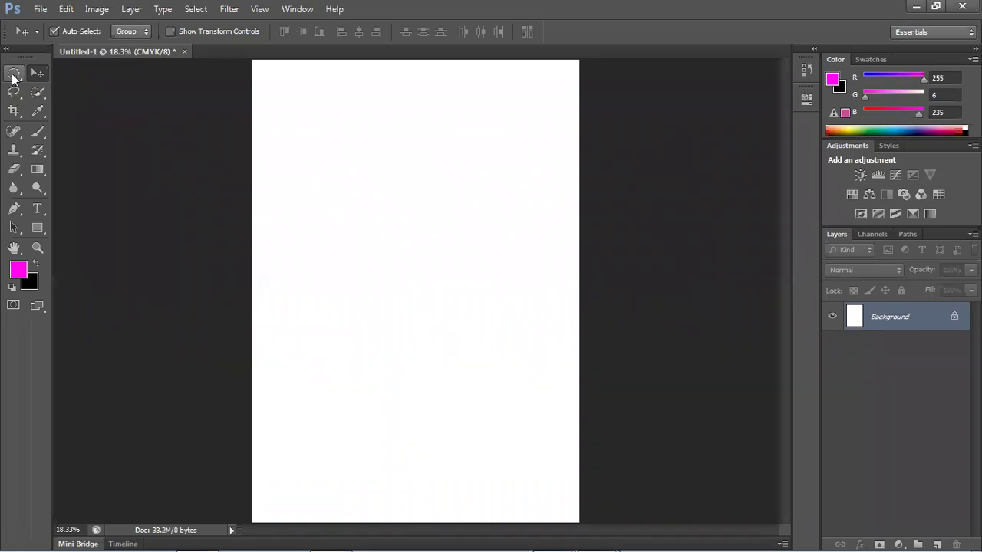
- Add a new layer, draw a wide rectangular marquee across the page's upper half, fill it with the magenta foreground colour and deselect
click(937, 544)
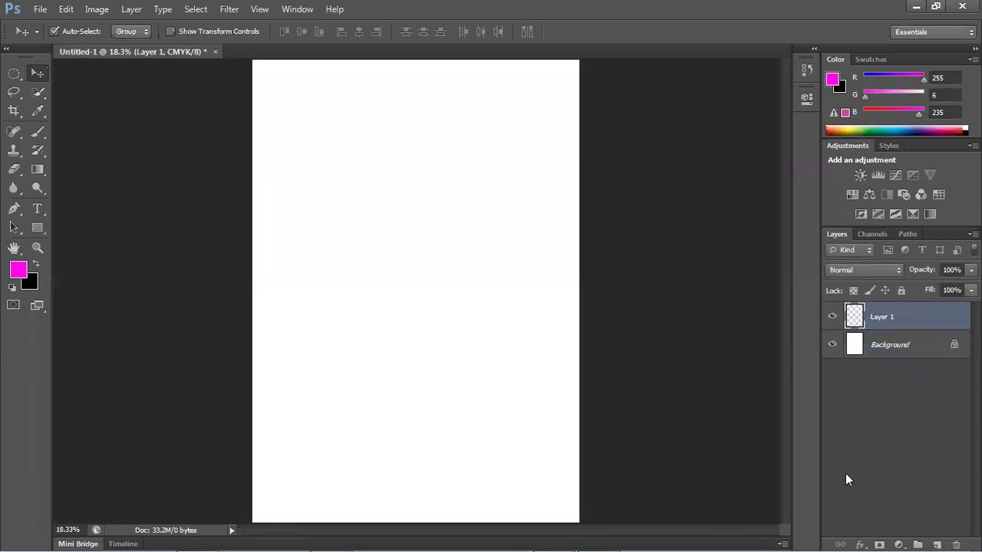
click(12, 75)
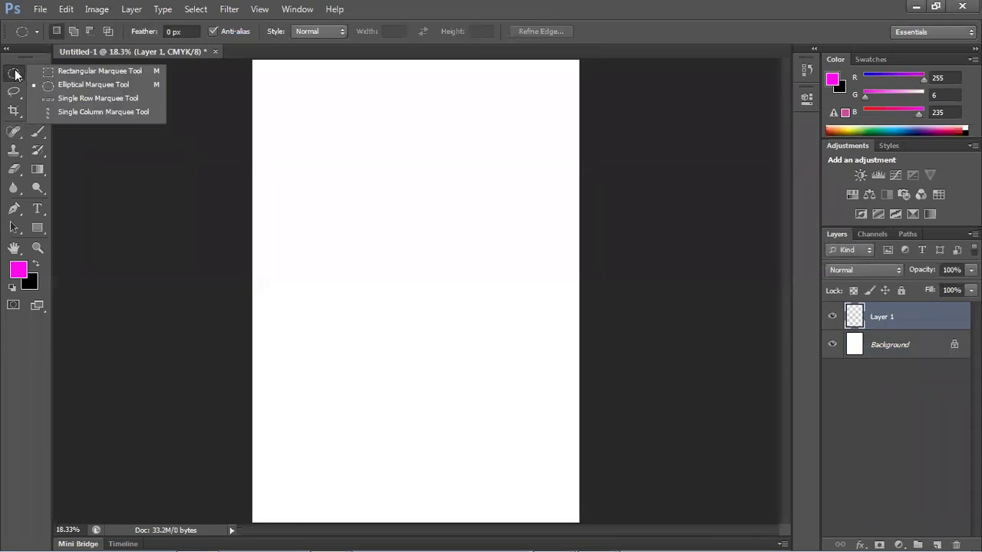
click(50, 70)
drag(292, 148, 555, 287)
key(alt+BackSpace)
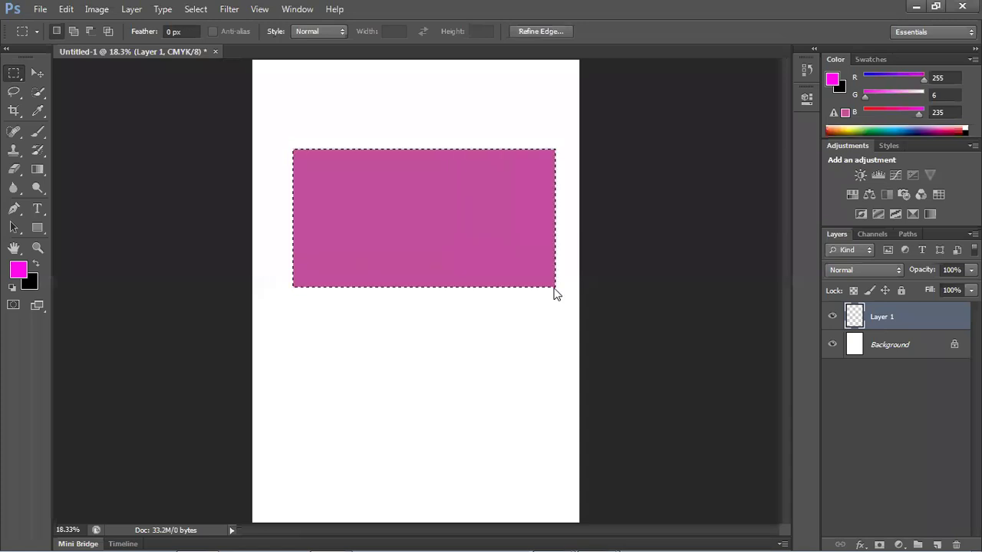
key(ctrl+d)
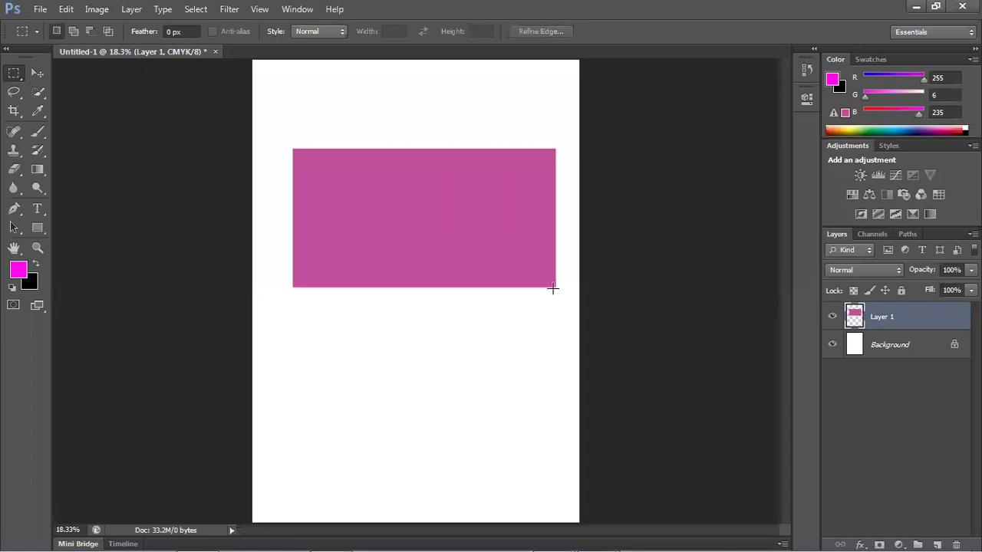
- Add a second new layer, draw a circular marquee inside the magenta rectangle, fill it with the black background colour and deselect
drag(882, 317, 934, 537)
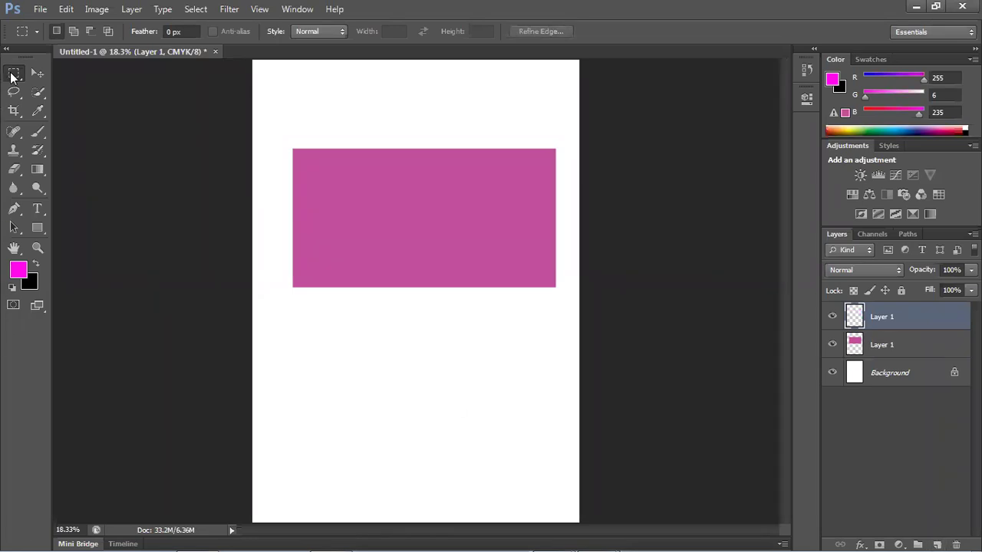
click(12, 73)
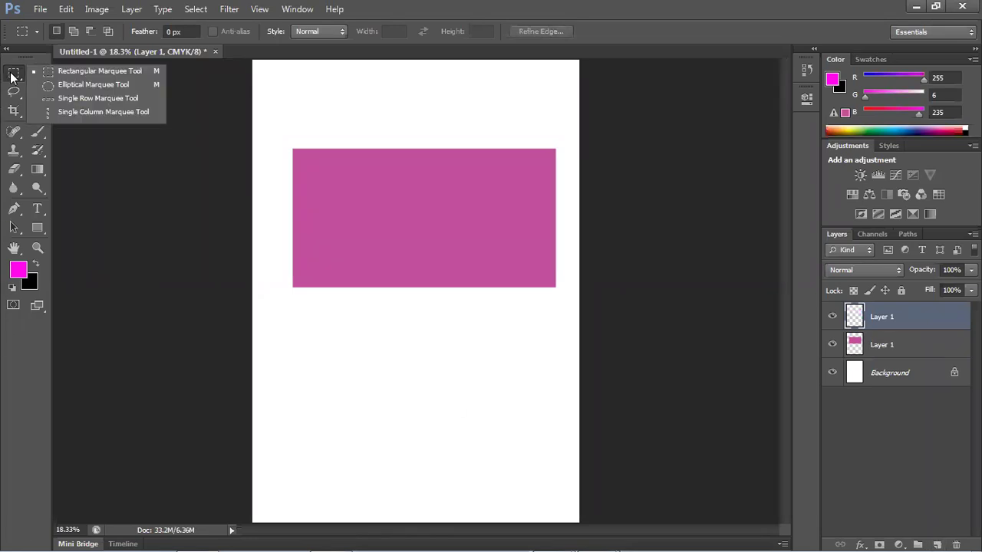
click(78, 83)
drag(424, 236, 488, 270)
key(ctrl+BackSpace)
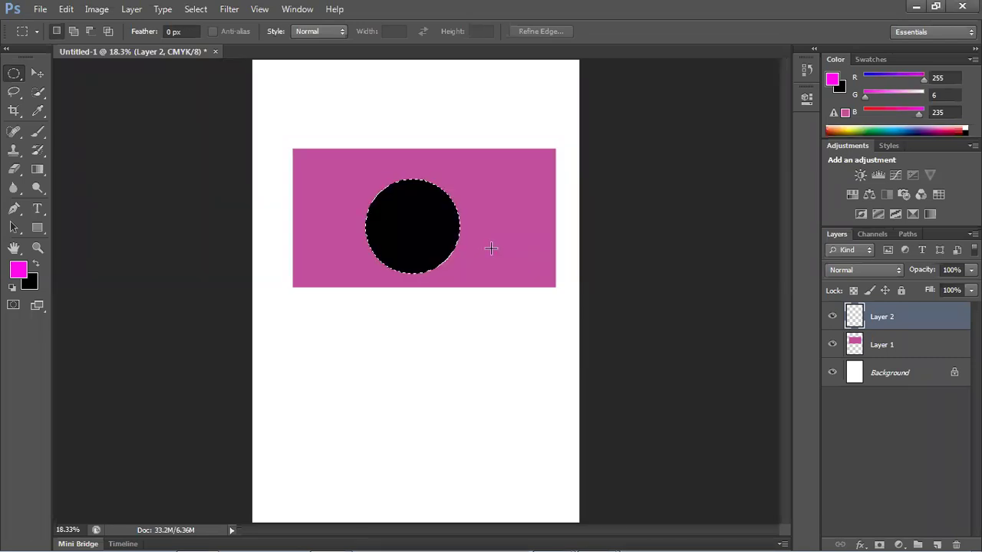
key(ctrl+d)
- Reposition the rectangle and the circle separately with the Move tool, placing the rectangle higher and the circle in its left half
click(37, 73)
drag(442, 255, 413, 265)
click(423, 204)
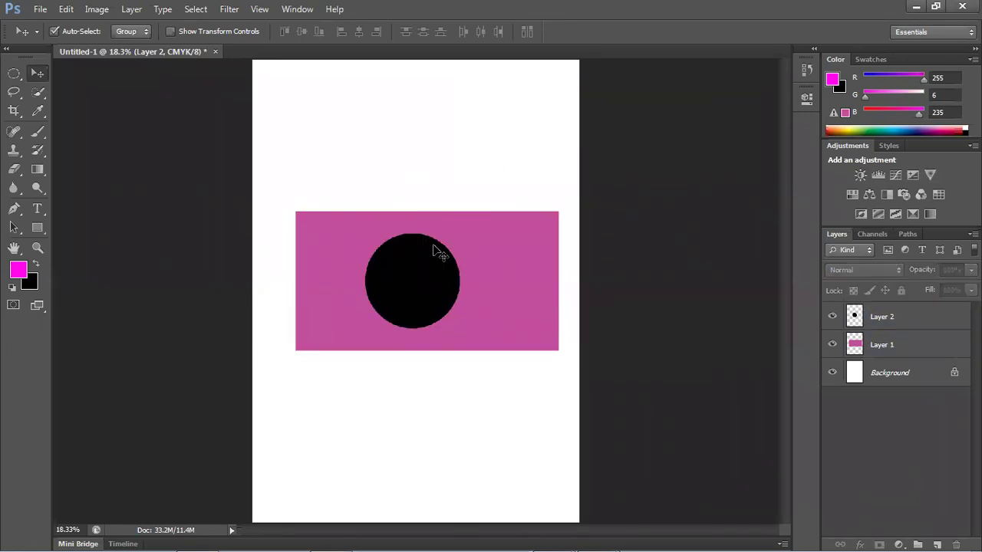
key(ctrl+z)
drag(446, 214, 431, 127)
drag(390, 179, 421, 223)
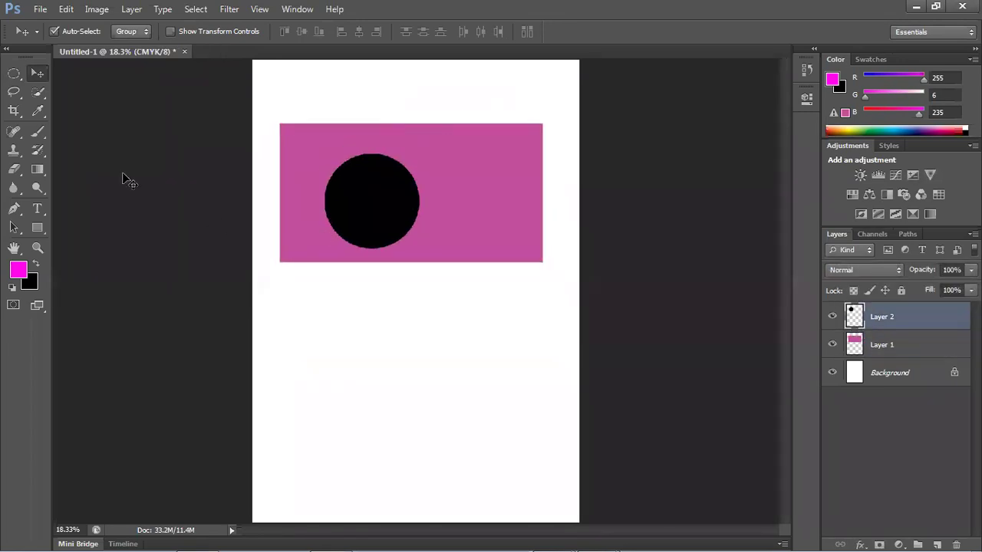
- Draw an elliptical marquee below the rectangle on Layer 2 and fill it with black, then with the magenta foreground colour
click(14, 73)
drag(276, 317, 432, 417)
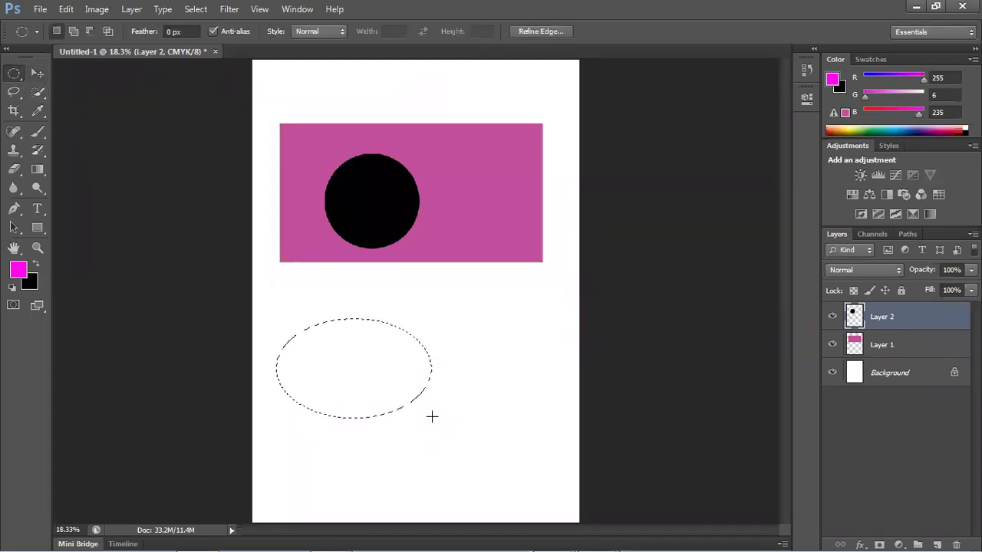
key(ctrl+BackSpace)
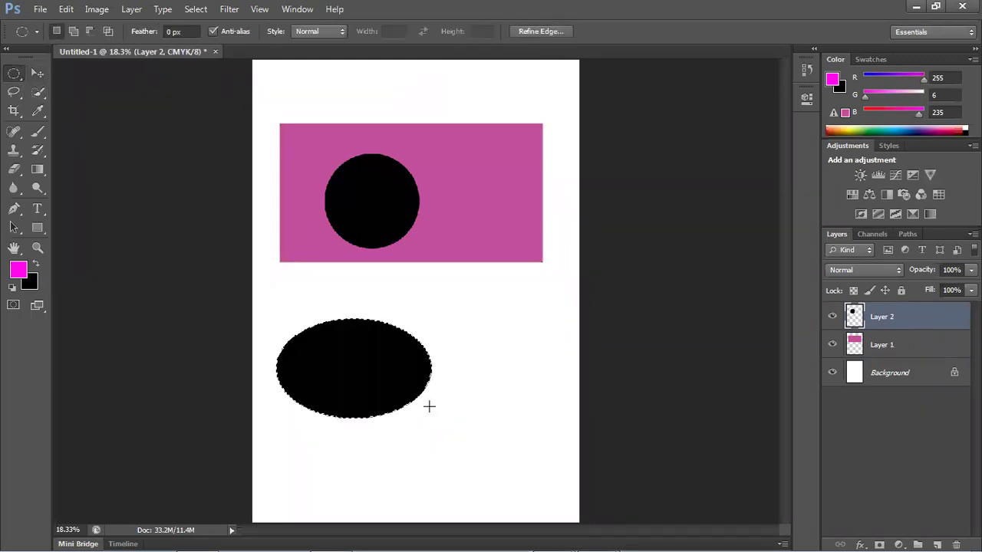
key(alt+BackSpace)
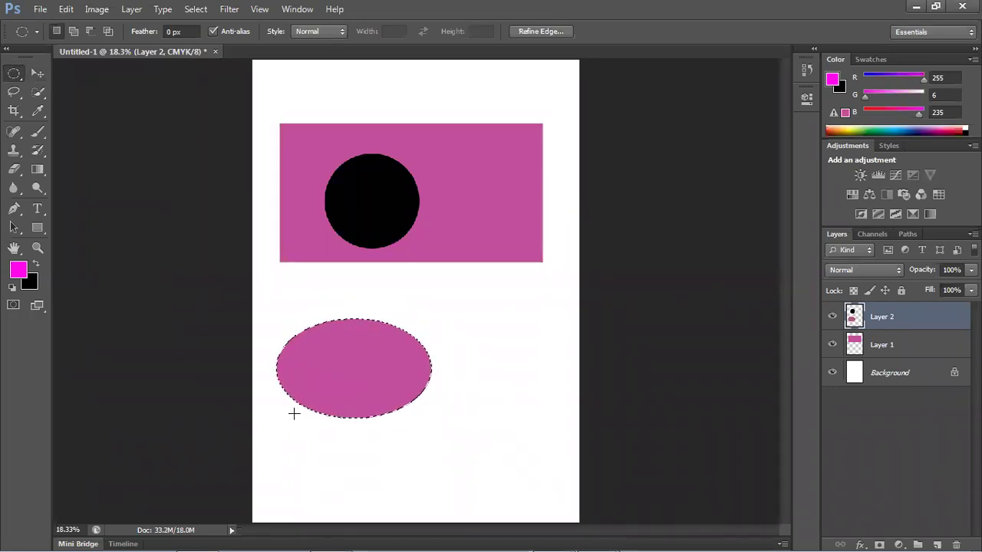
- Shift the elliptical selection outline off the magenta ellipse, merge Layer 2 down into the rectangle's layer and deselect
drag(356, 322, 446, 335)
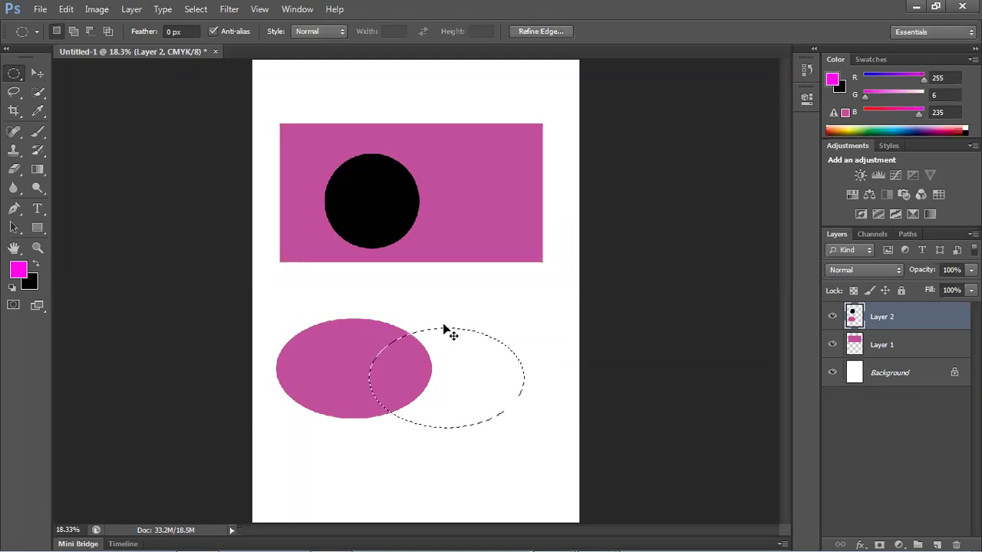
key(ctrl+e)
key(ctrl+d)
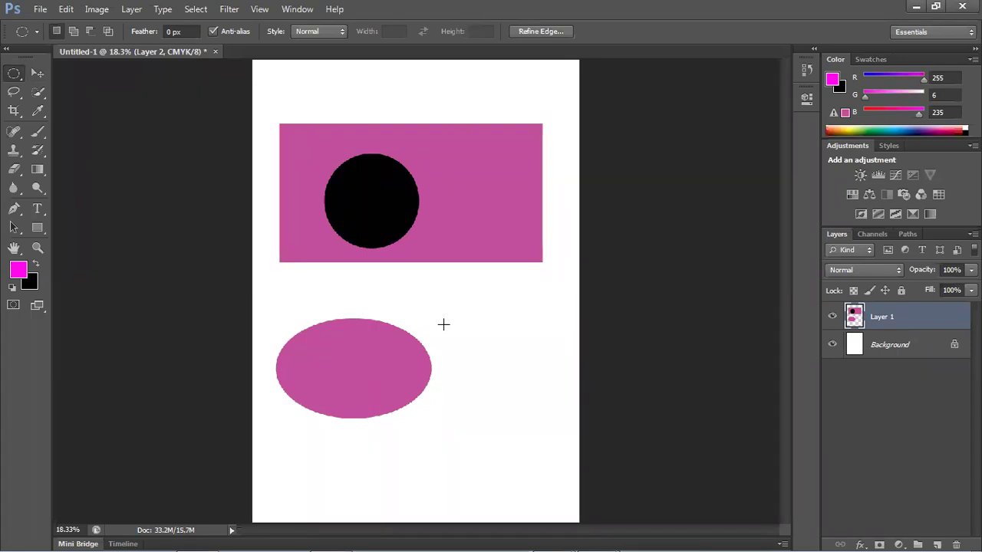
- Step back through the history to undo the layer merge and the ellipse fills, and clear the remaining selection
key(ctrl+alt+z)
key(ctrl+alt+z)
key(ctrl+alt+z)
key(ctrl+alt+z)
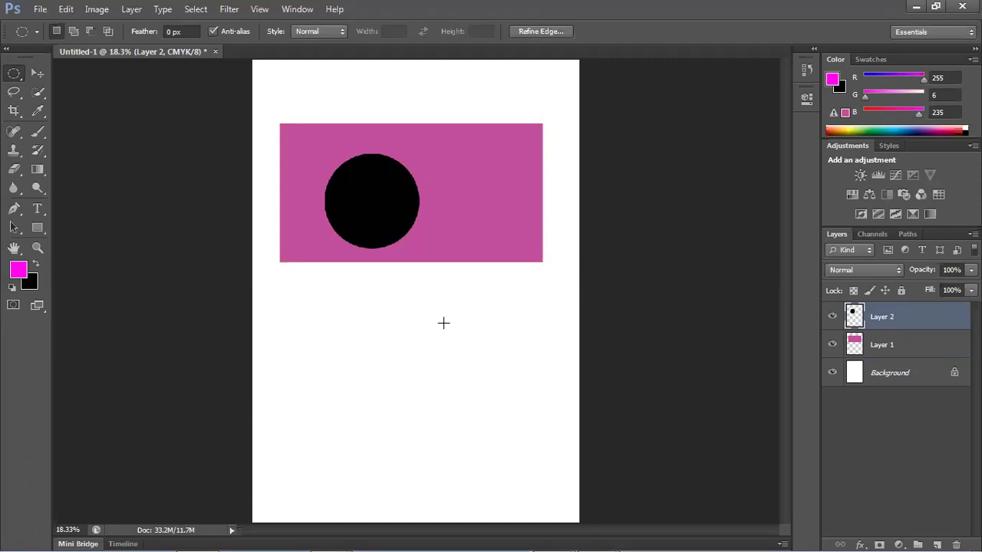
key(ctrl+d)
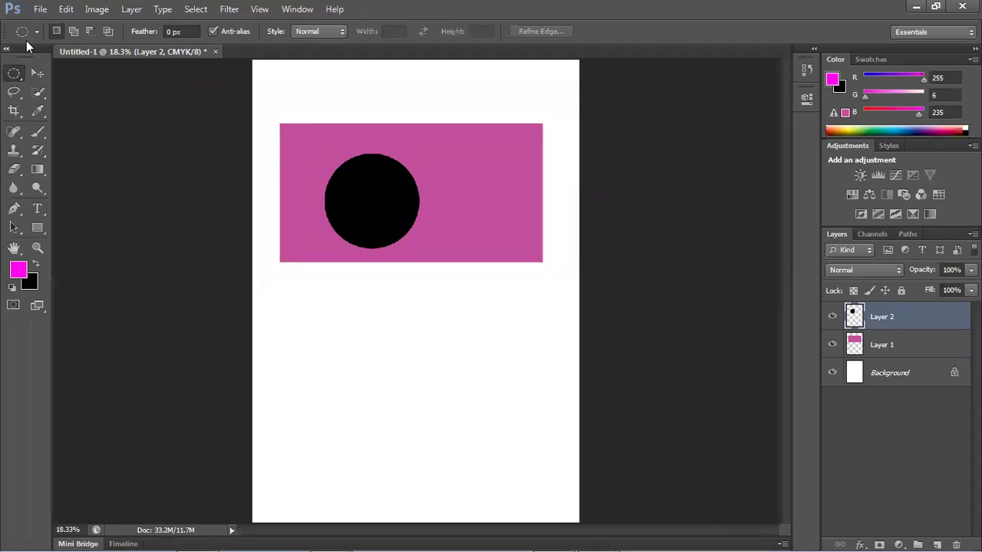
- Move the black circle nearer the rectangle's centre, select both shape layers together, and glance at the desktop before returning to the document
click(37, 72)
drag(383, 198, 411, 193)
drag(476, 359, 306, 159)
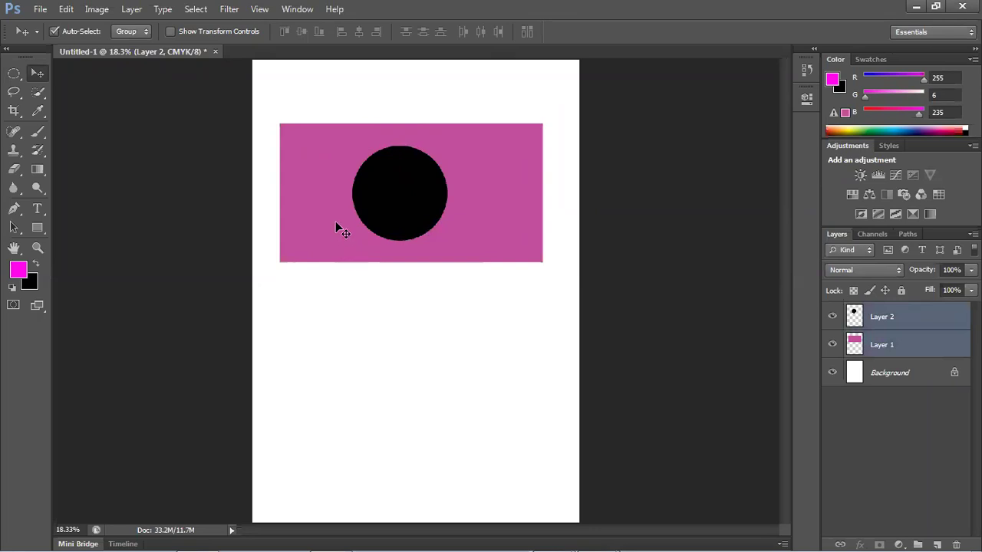
click(916, 6)
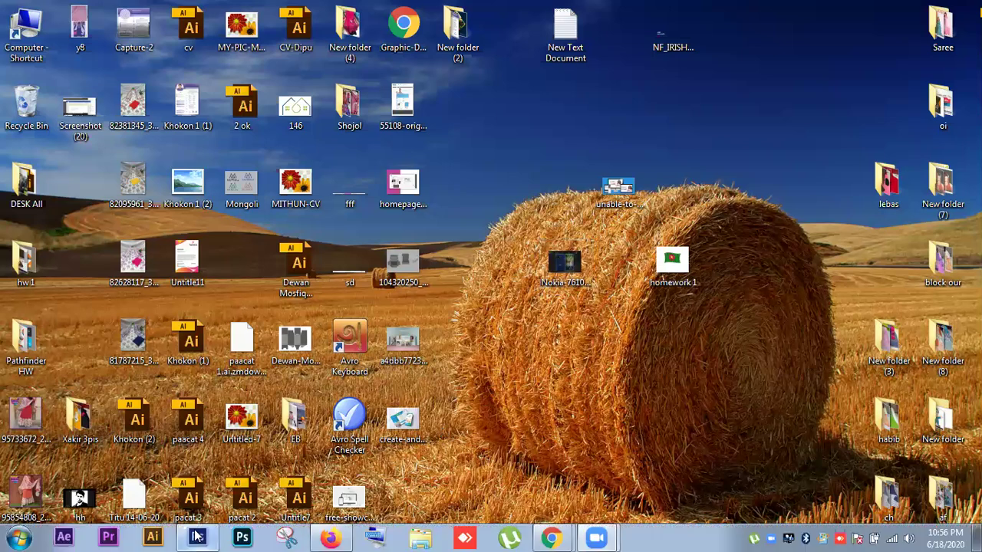
click(198, 537)
- Move the rectangle and the black circle separately toward the page's middle, keeping the circle centred on the rectangle horizontally
drag(428, 213, 429, 385)
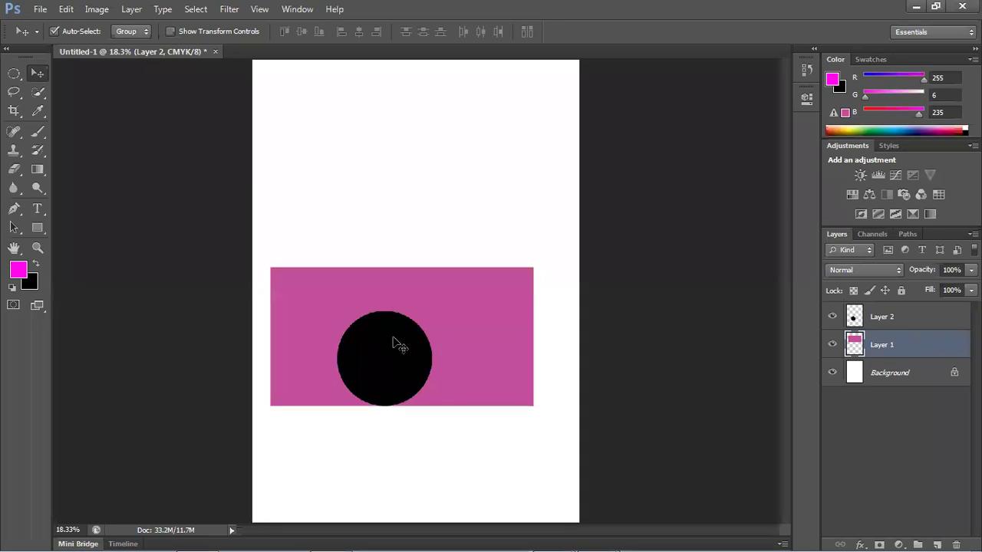
drag(395, 342, 402, 323)
drag(506, 345, 493, 281)
drag(410, 333, 410, 272)
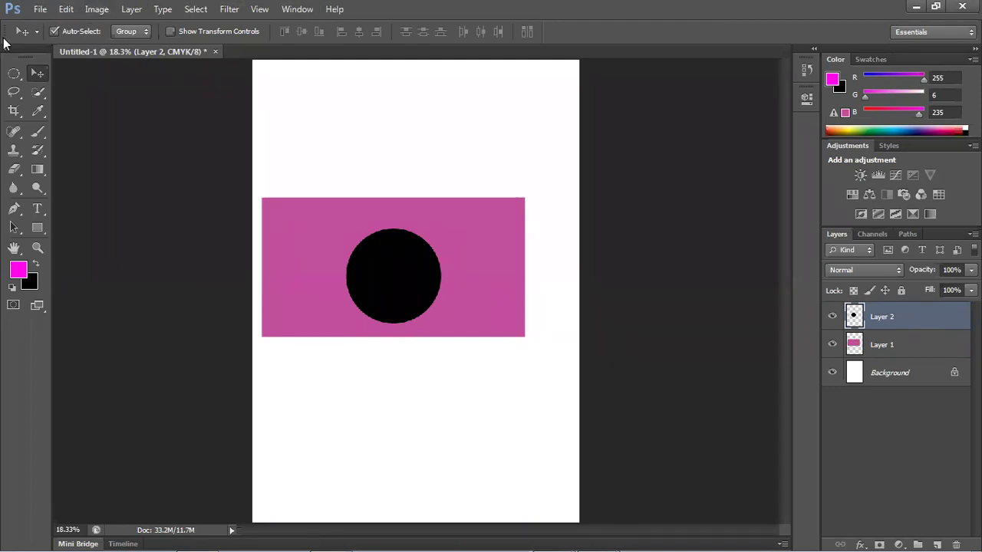
- Save a copy of the artwork to the Desktop as a JPEG named nnn at Maximum quality 12
click(37, 9)
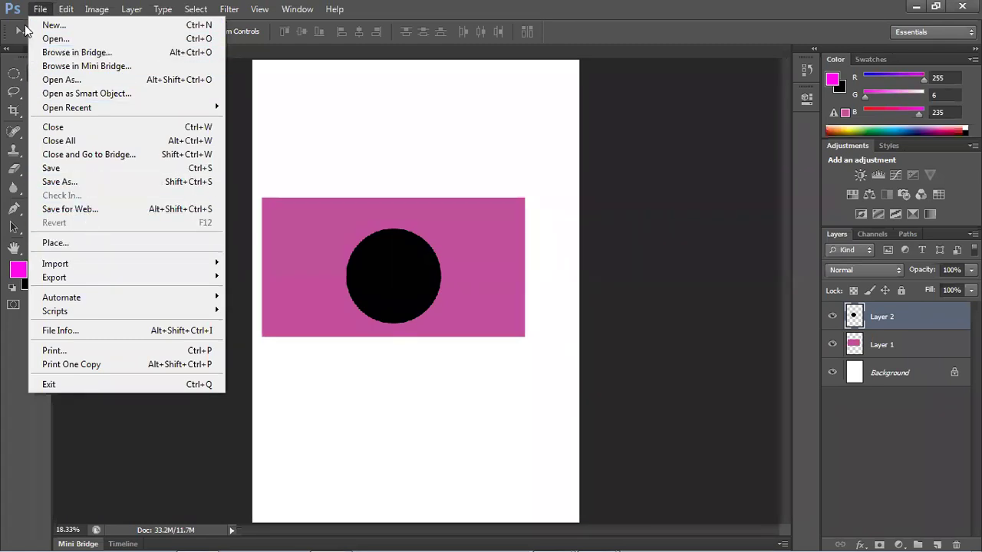
click(69, 184)
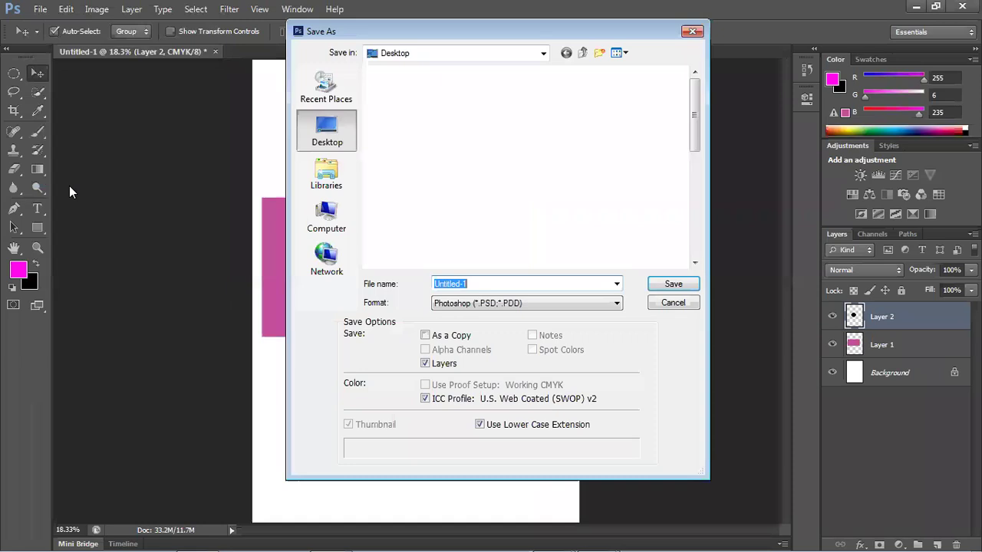
click(461, 305)
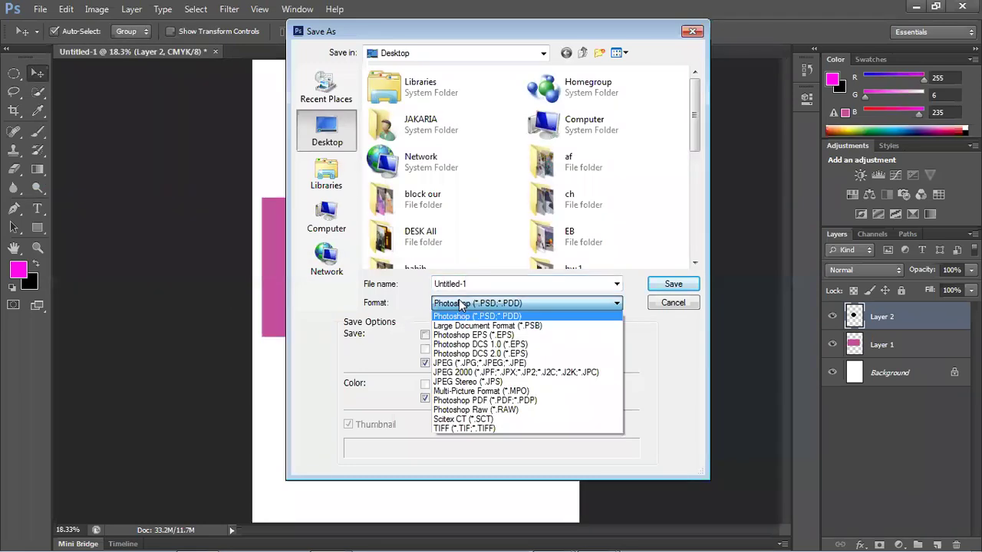
click(457, 360)
click(510, 284)
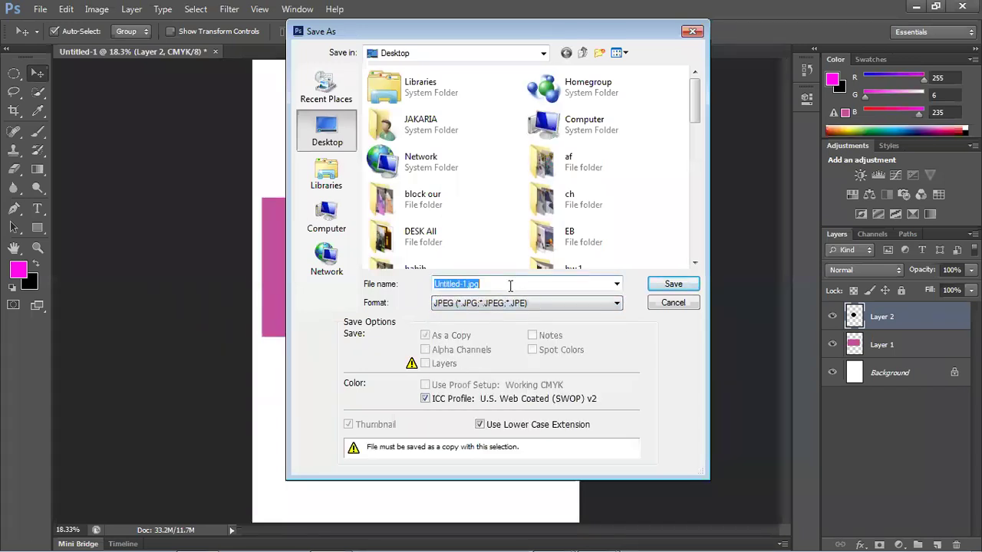
text(nnn)
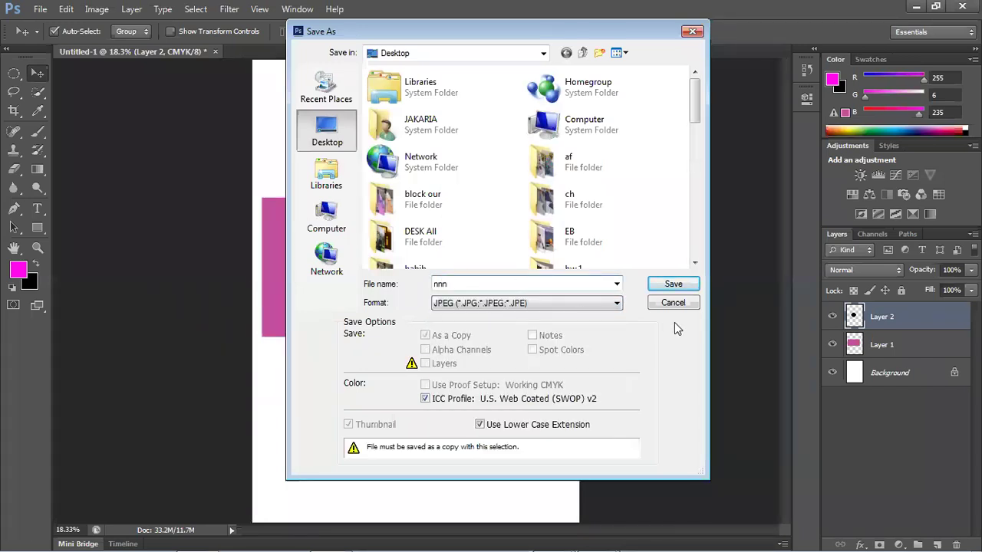
click(660, 285)
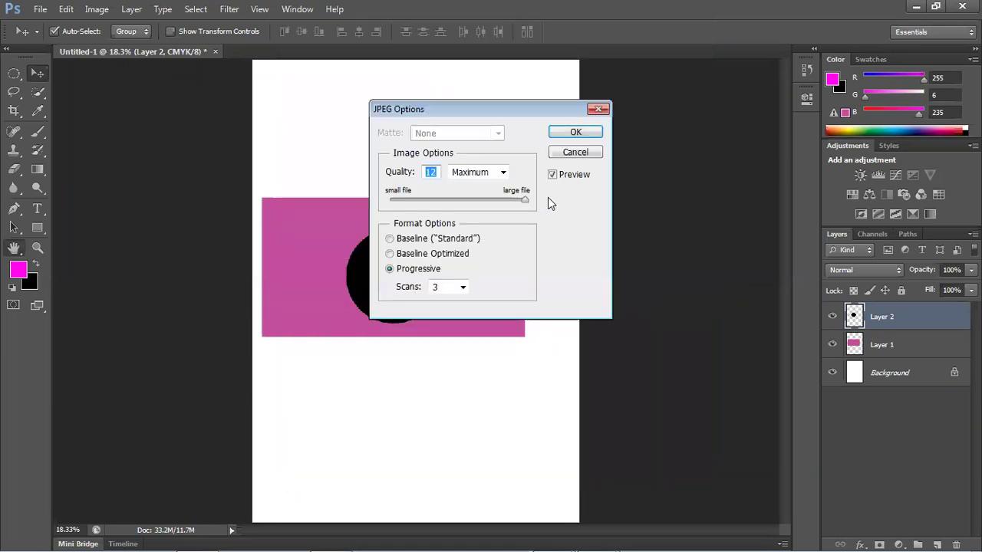
click(575, 132)
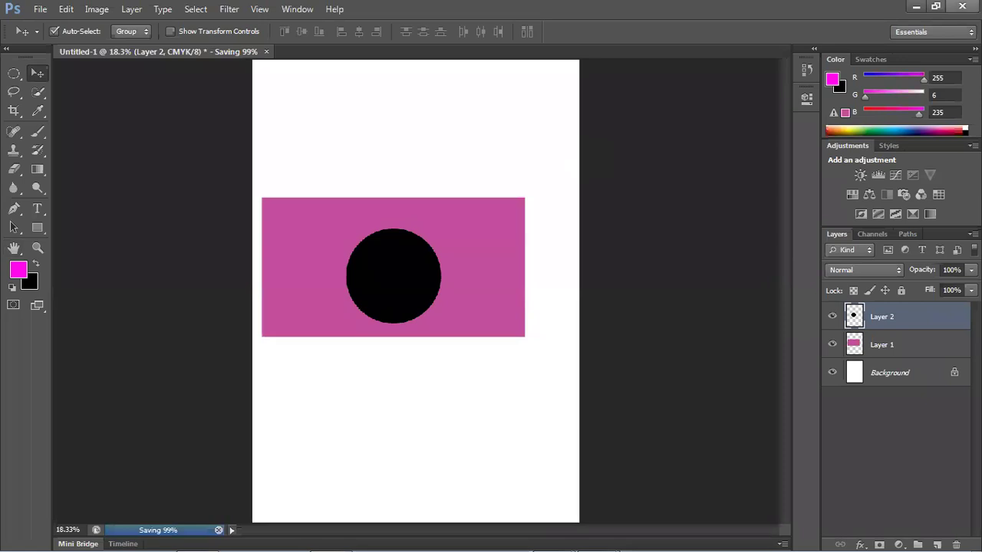
- Close Photoshop and open the nnn image from the desktop in a maximized Windows Photo Viewer window
click(962, 6)
click(562, 236)
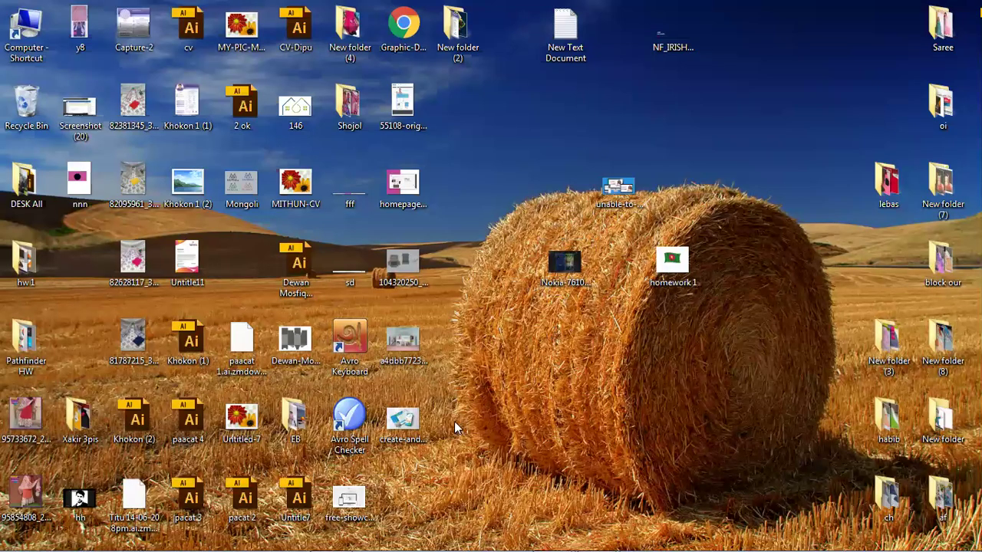
double_click(103, 185)
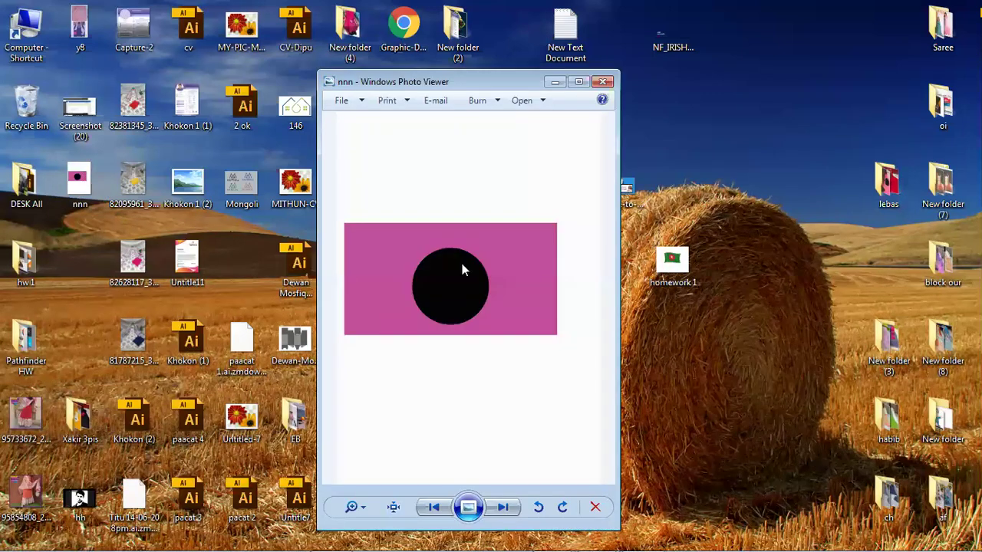
click(583, 82)
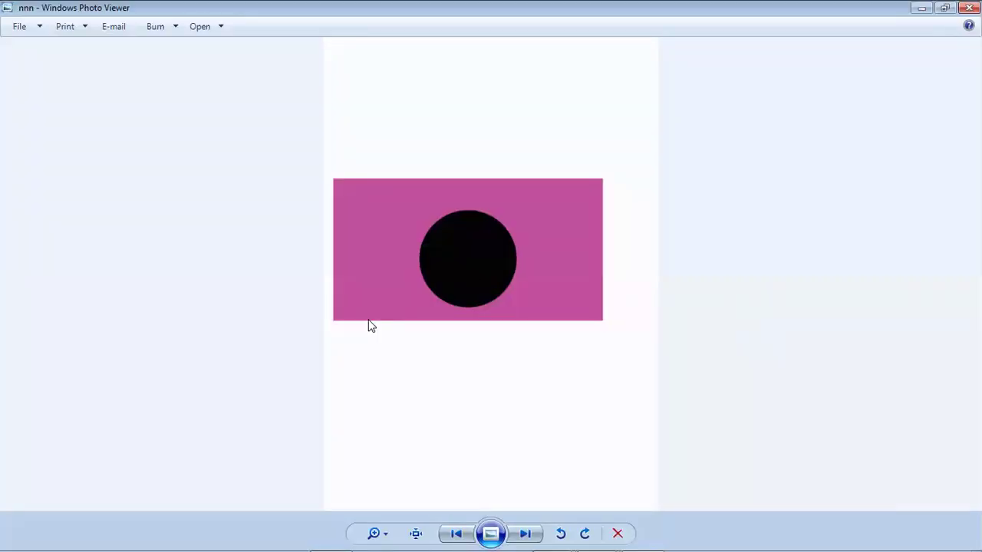
- Inspect the saved nnn image by zooming in on the black circle and back out, and close the viewer
scroll(368, 326, up, 6)
scroll(368, 326, down, 3)
scroll(369, 326, down, 2)
scroll(450, 224, up, 6)
scroll(456, 254, up, 2)
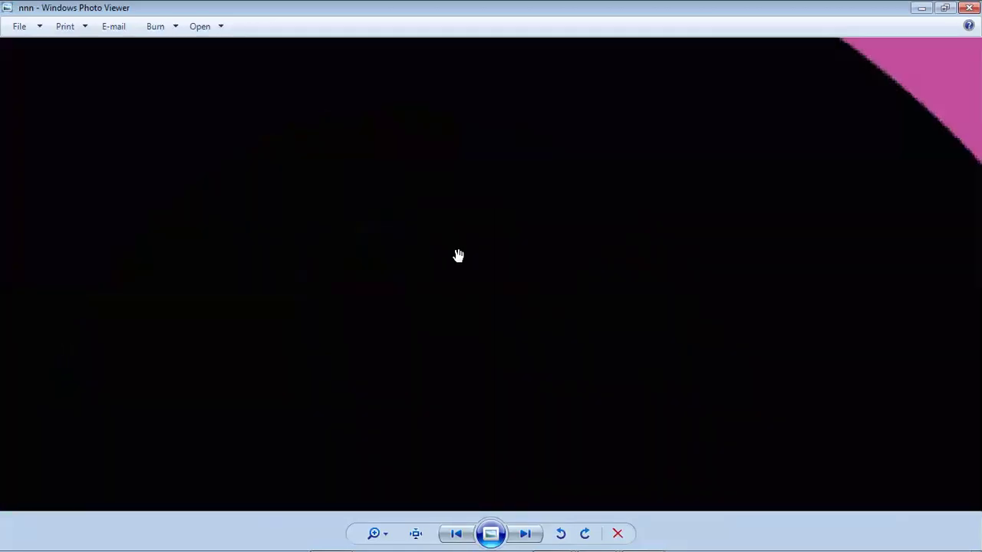
scroll(463, 256, down, 6)
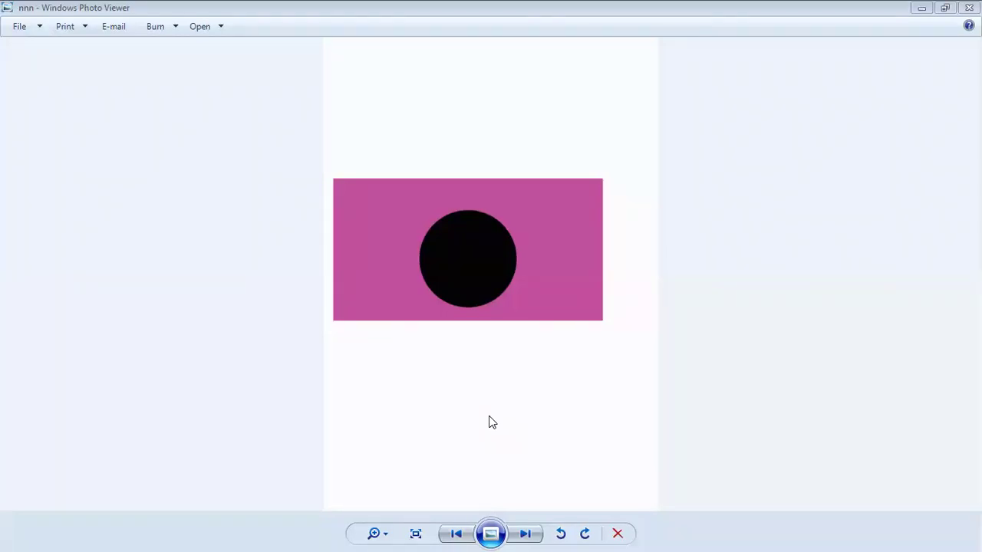
click(969, 7)
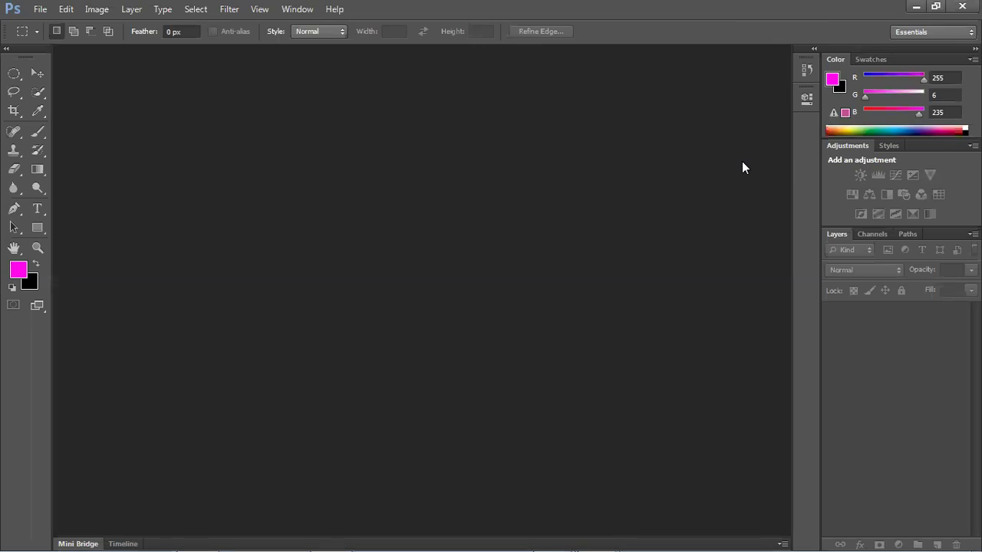
- Create a new blank document with the offered settings and add an empty layer above its background
click(40, 9)
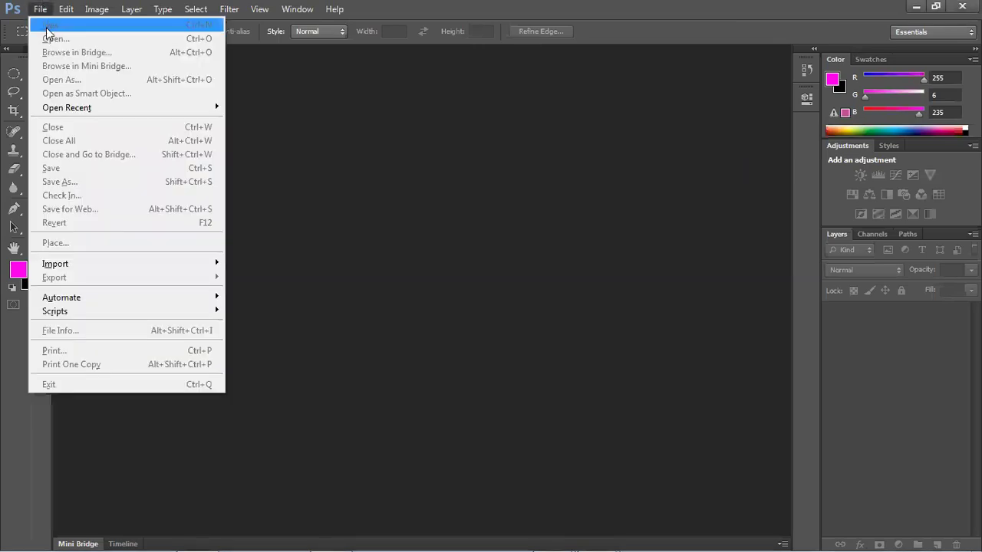
click(348, 121)
click(40, 10)
click(54, 25)
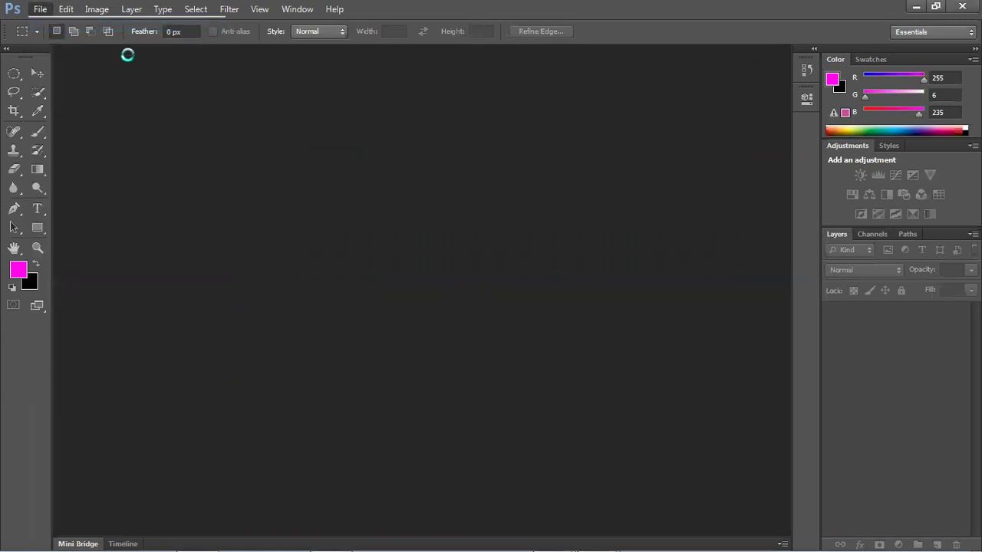
click(553, 132)
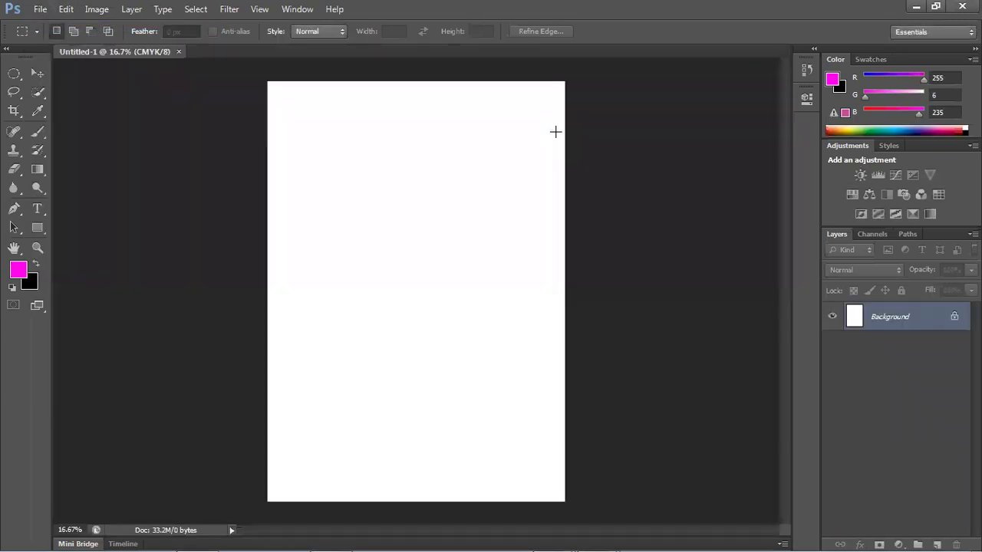
click(937, 545)
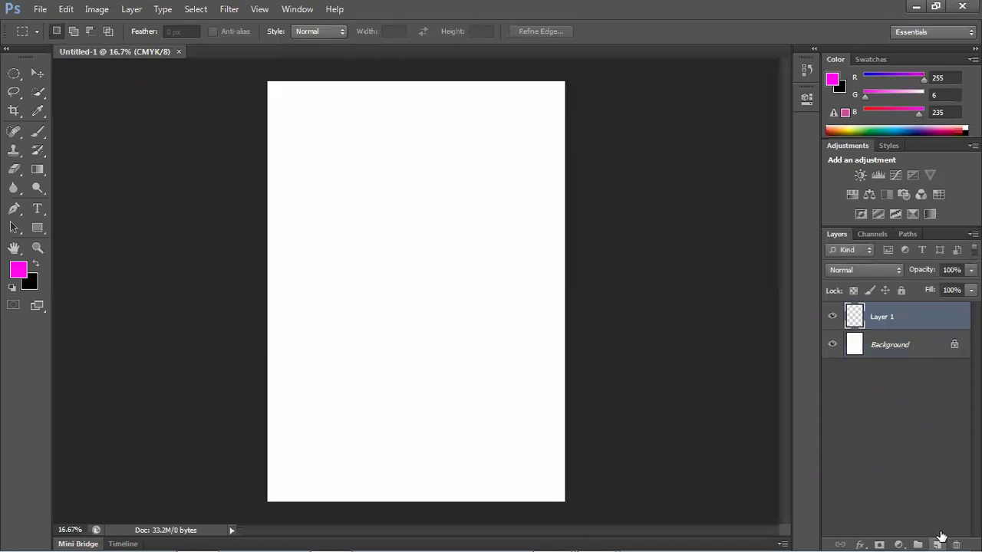
- Make a wide rectangular selection across the upper half of the page and set the foreground colour to yellow
drag(14, 73, 54, 76)
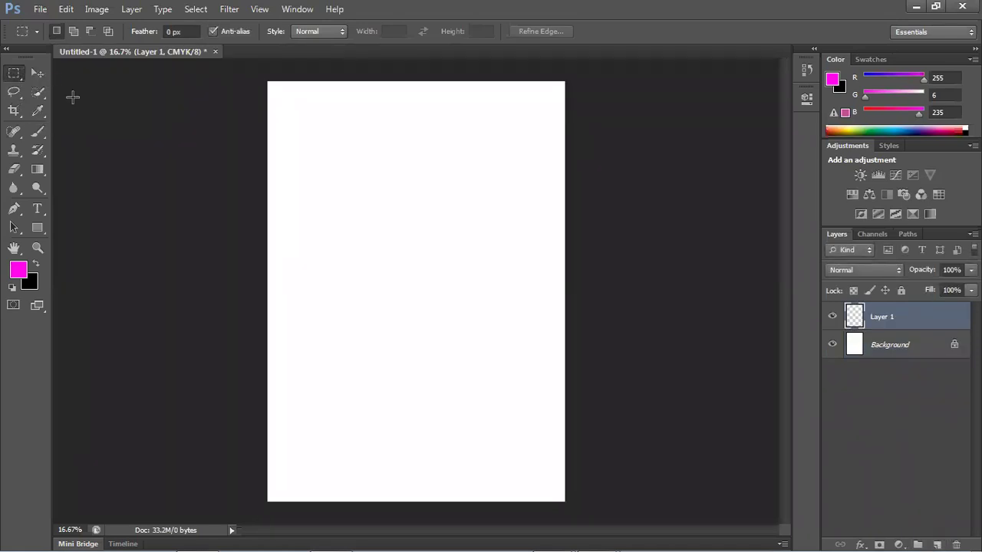
drag(301, 182, 533, 313)
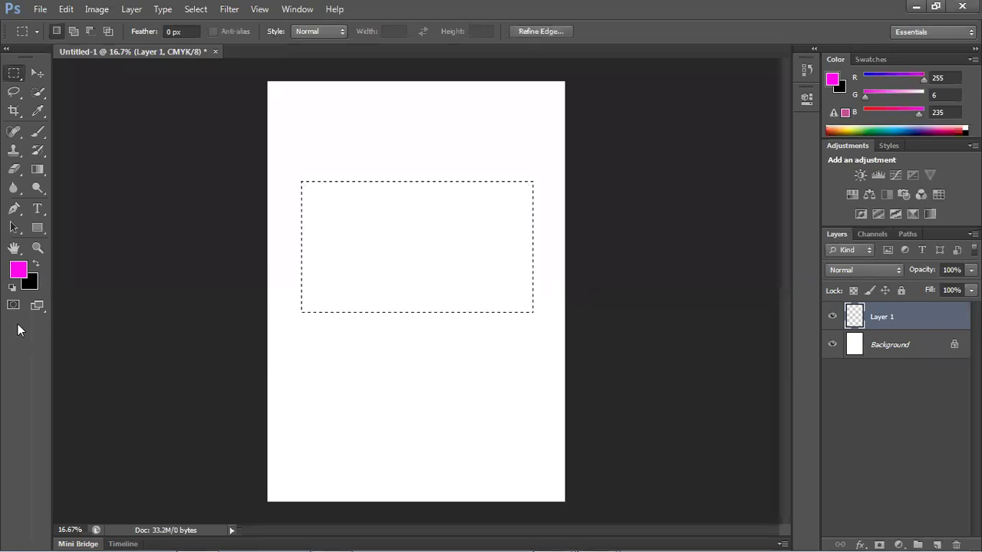
click(18, 271)
drag(443, 240, 455, 360)
mouse_move(424, 221)
mouse_down()
mouse_move(421, 209)
mouse_move(436, 210)
mouse_up()
click(592, 202)
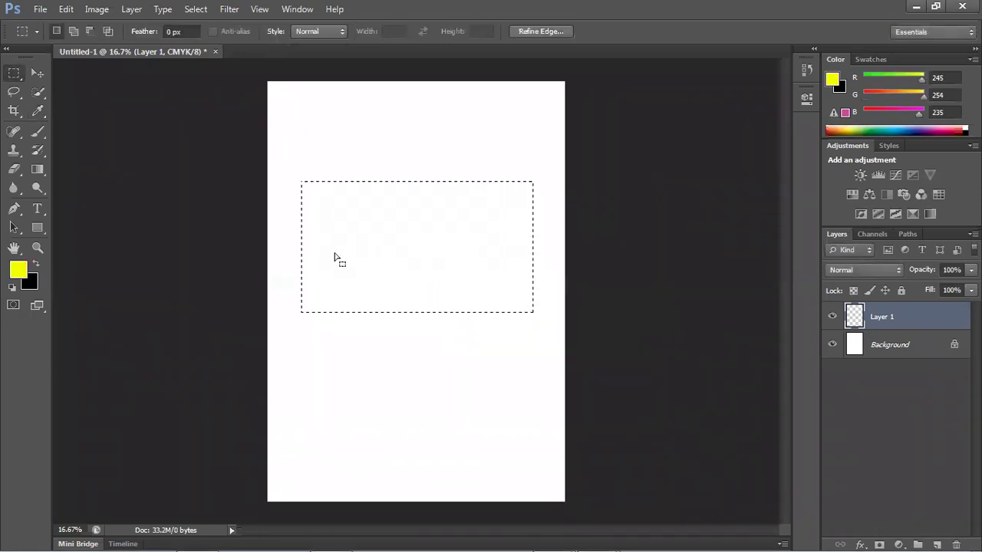
- Set the background colour to red, fill the rectangular selection with the yellow foreground colour and deselect it
click(33, 287)
drag(420, 238, 437, 210)
click(606, 201)
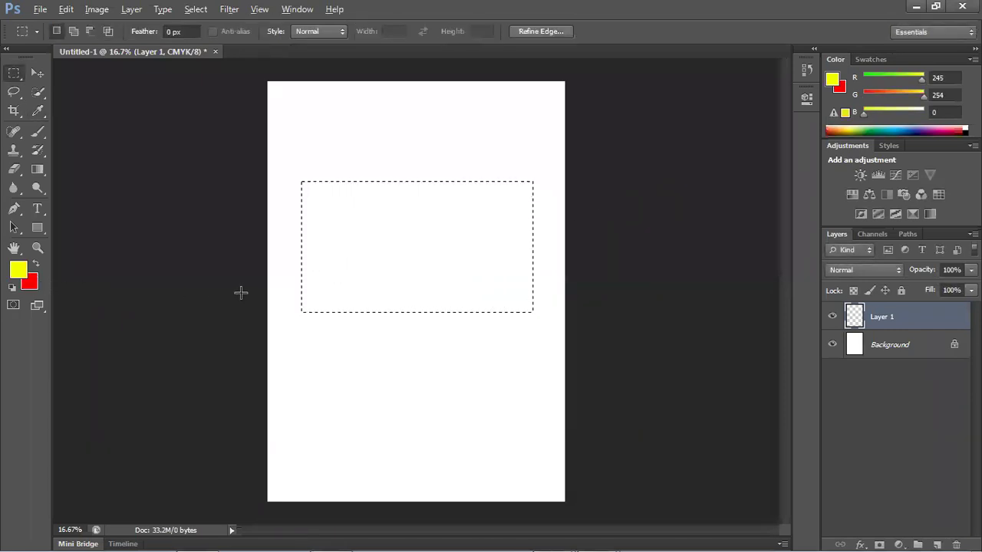
key(alt+BackSpace)
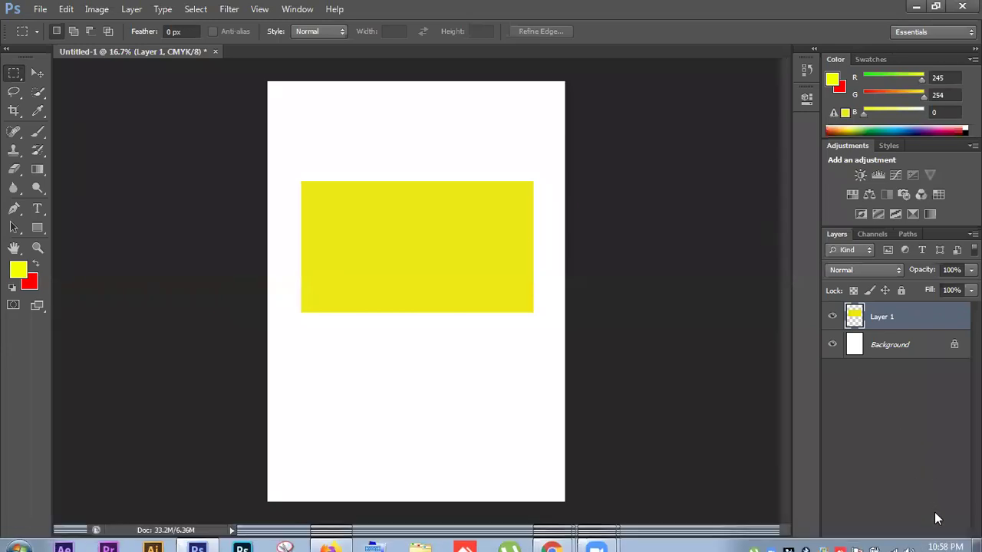
- Add another layer and make a large, nearly circular elliptical selection overlapping the yellow rectangle's lower edge
click(937, 545)
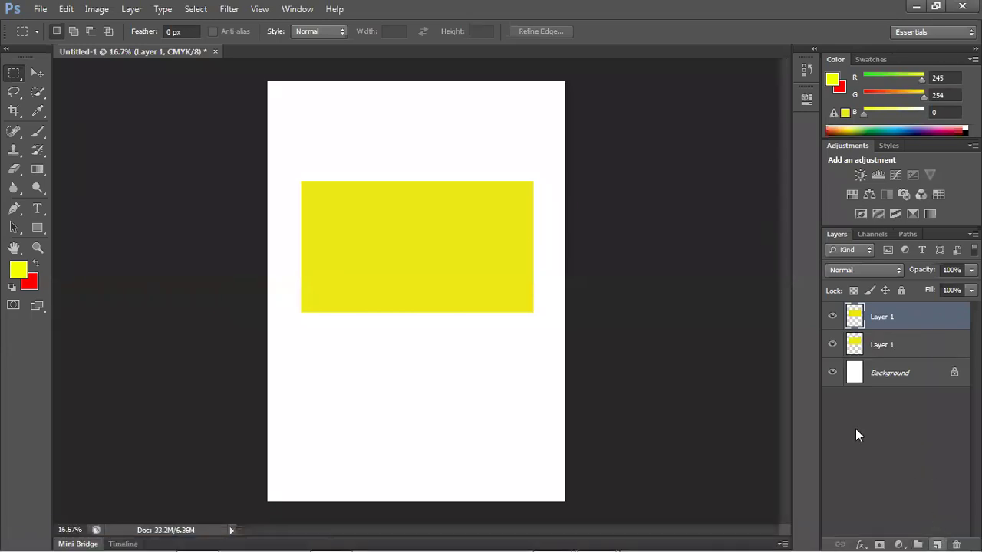
click(15, 76)
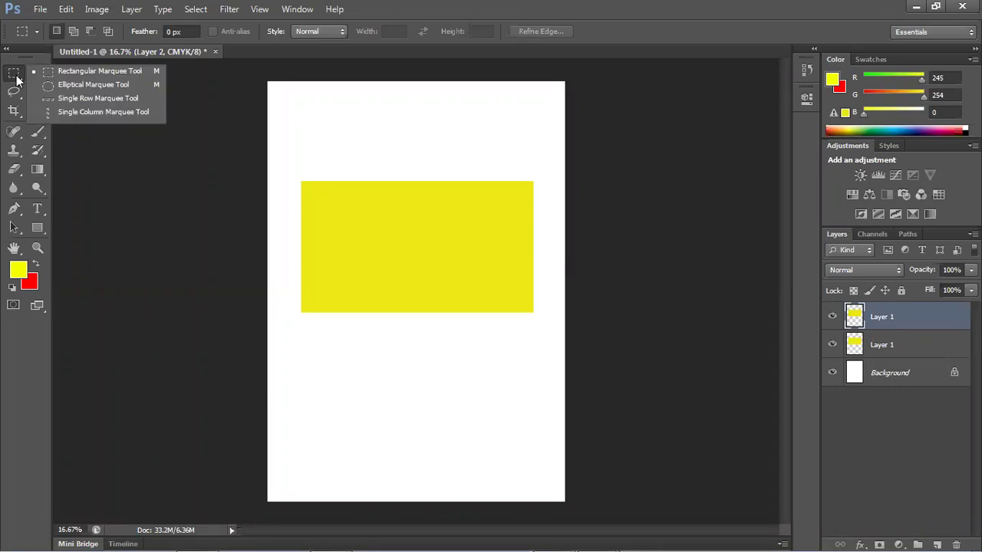
click(59, 87)
drag(348, 251, 491, 395)
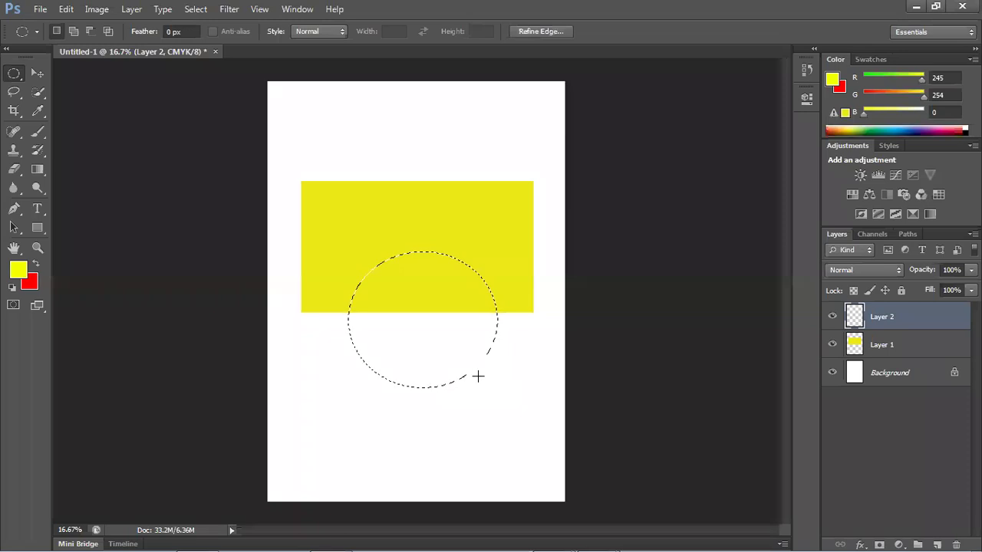
- Fill the elliptical selection with the red background colour, deselect it, and move the red circle onto the yellow rectangle's middle
key(ctrl+BackSpace)
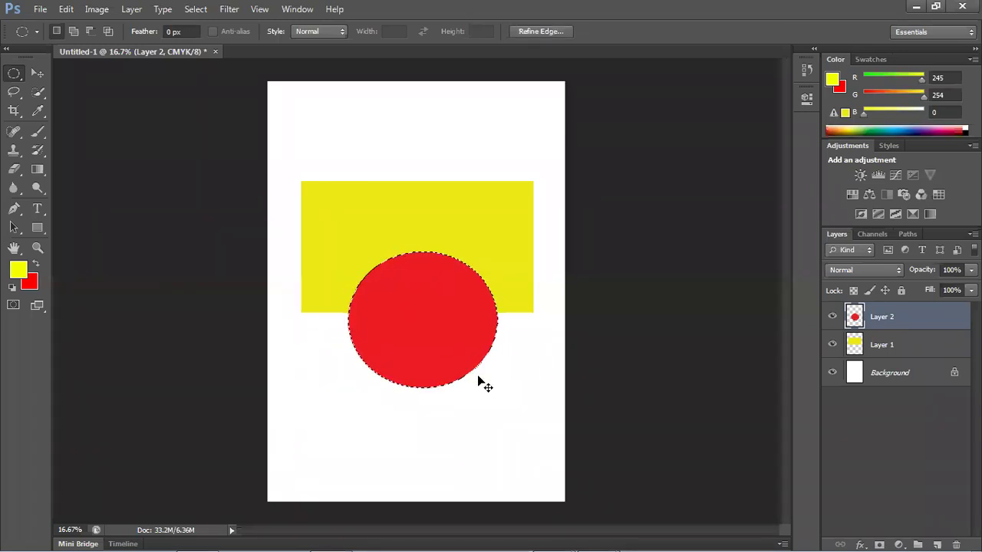
key(ctrl+d)
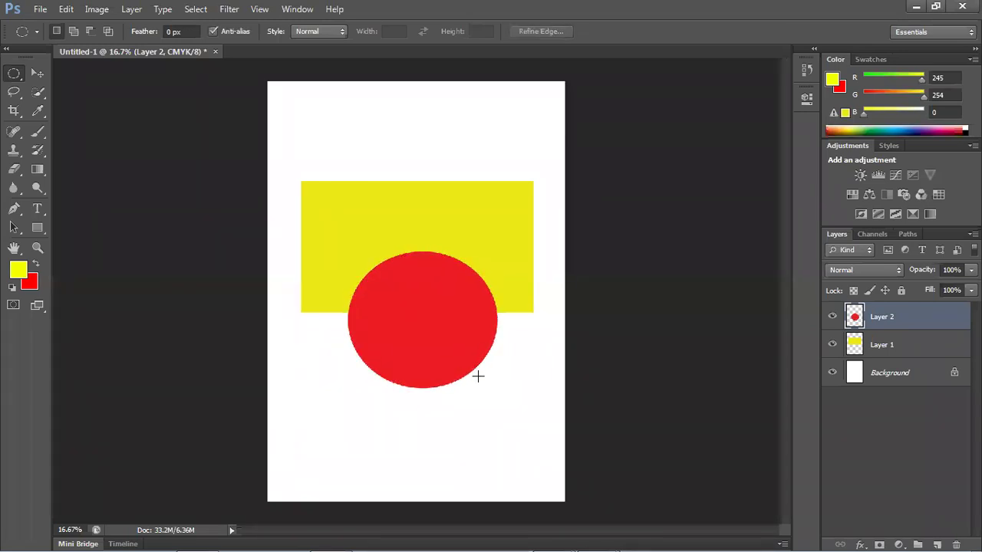
click(38, 74)
drag(390, 322, 402, 239)
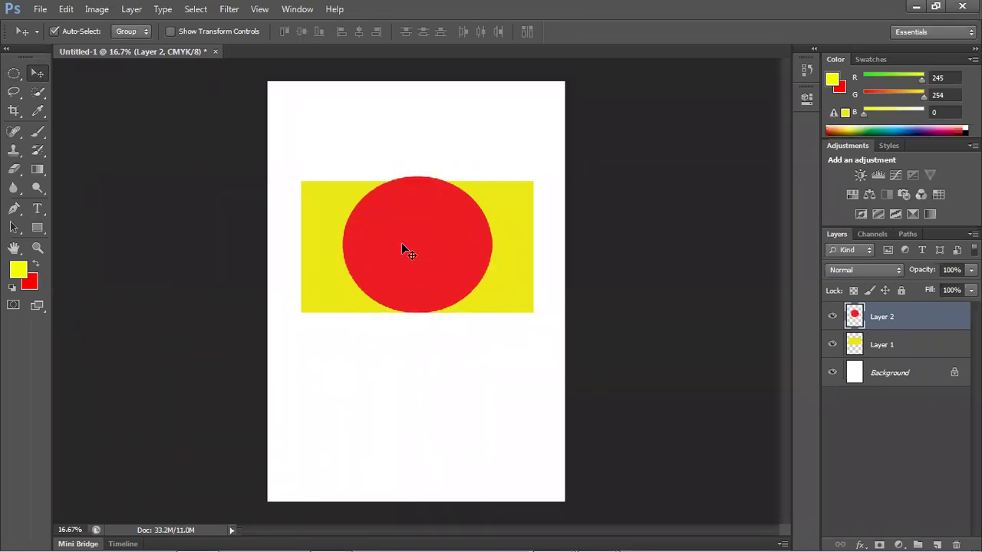
- Save a copy of the artwork to the Desktop as a JPEG named Untitled-1.jpg, accepting the offered JPEG options
click(37, 10)
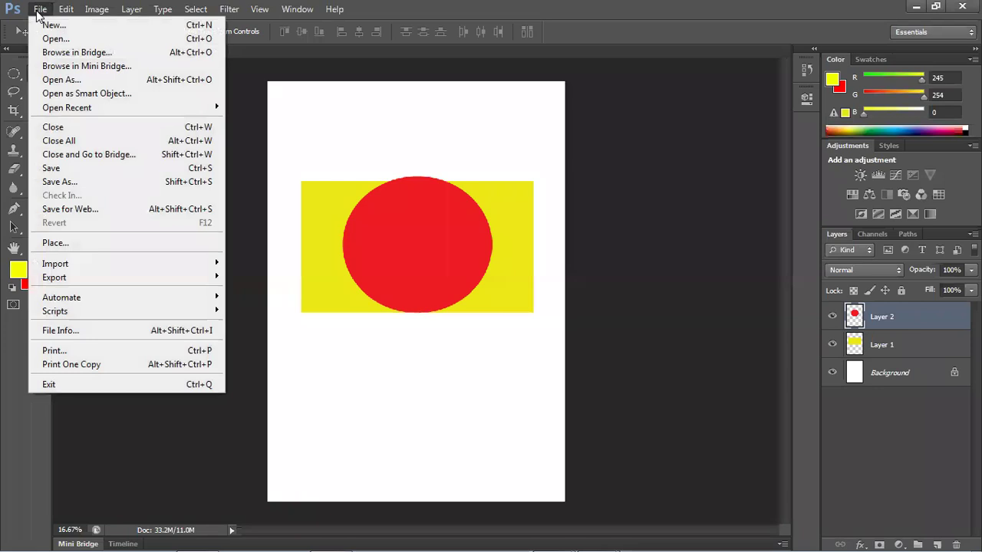
click(79, 182)
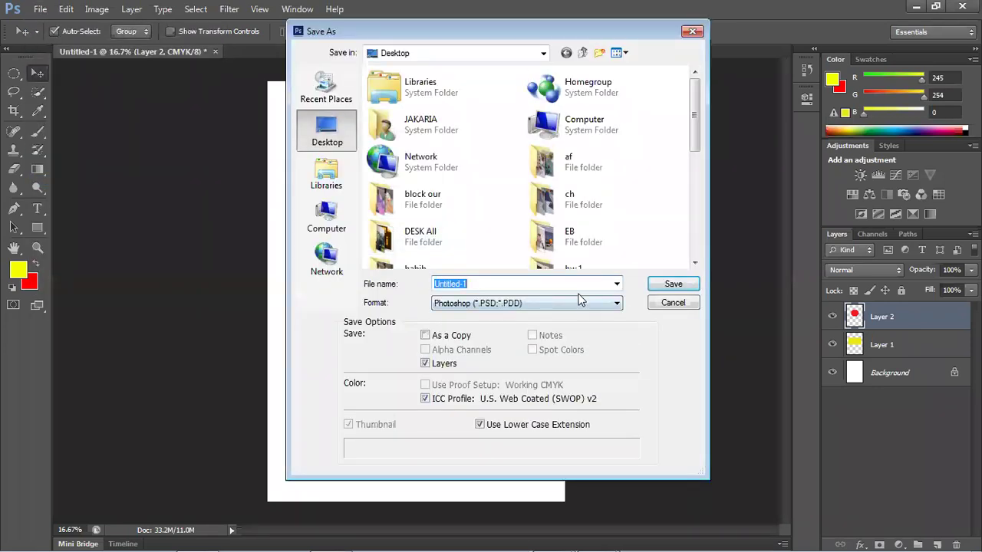
click(580, 301)
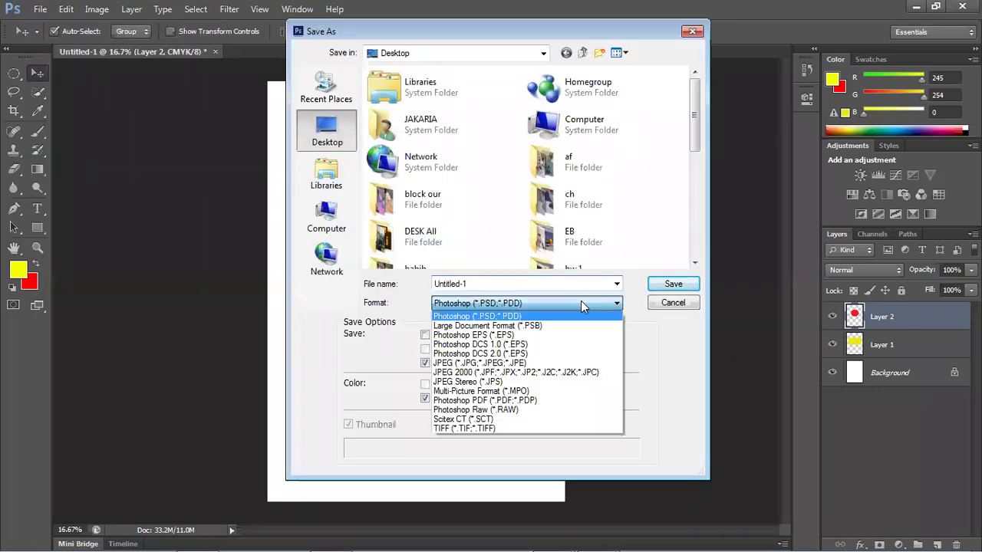
click(539, 363)
click(541, 307)
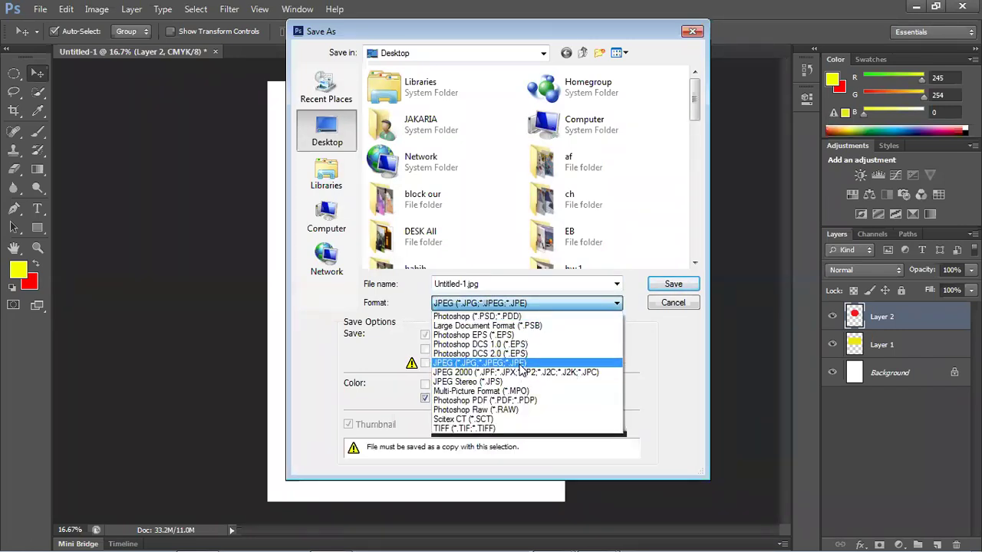
click(470, 365)
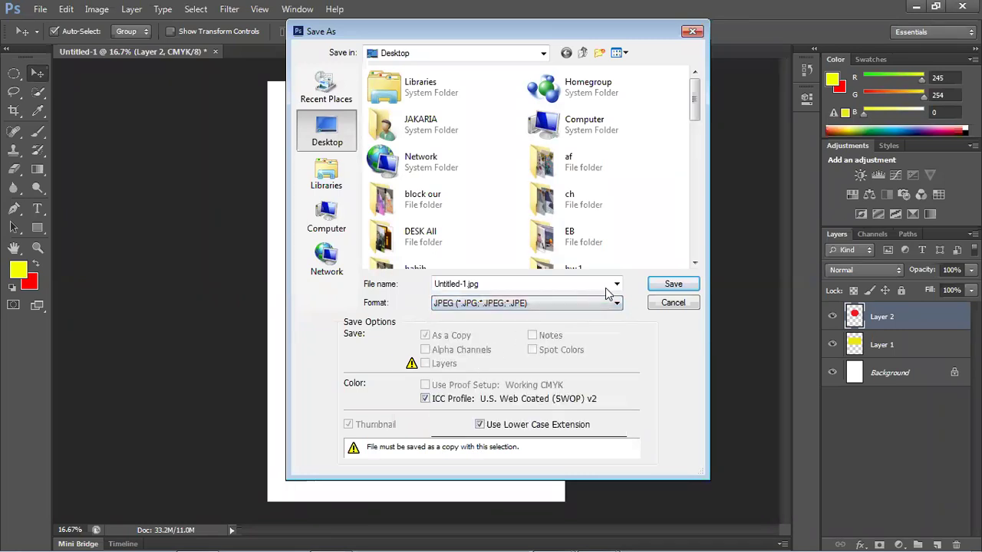
click(665, 285)
click(583, 134)
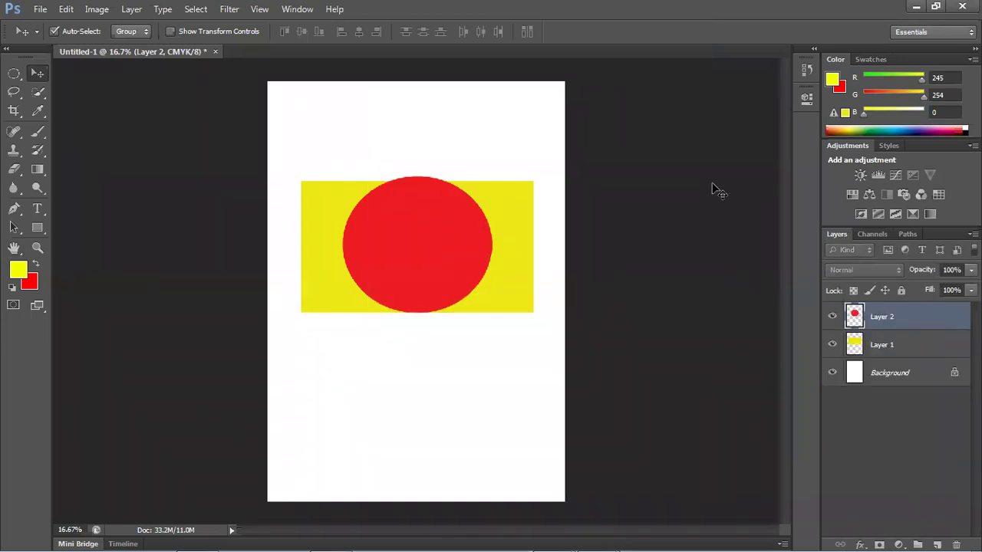
- Close Photoshop and open the Untitled-1 image from the desktop in Windows Photo Viewer
key(ctrl+q)
click(491, 220)
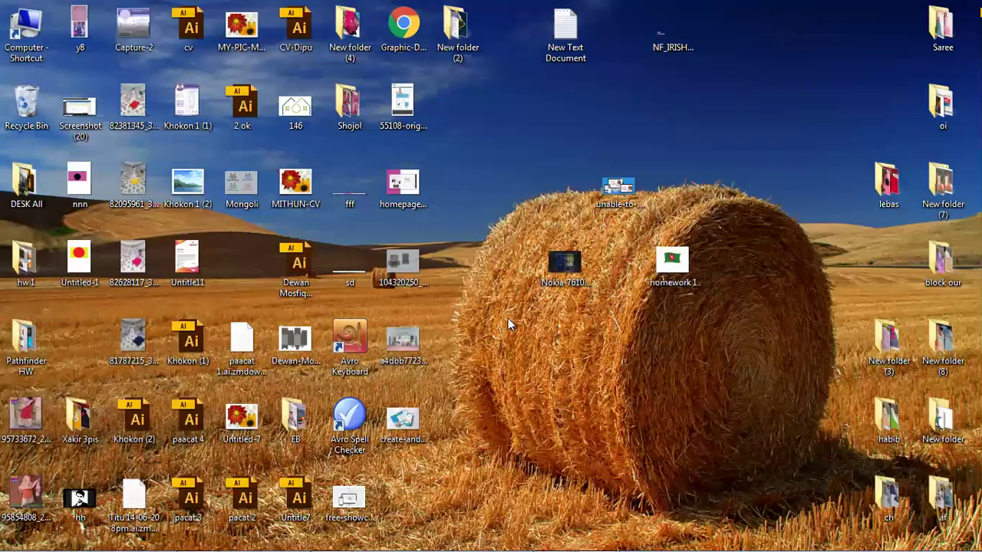
double_click(77, 251)
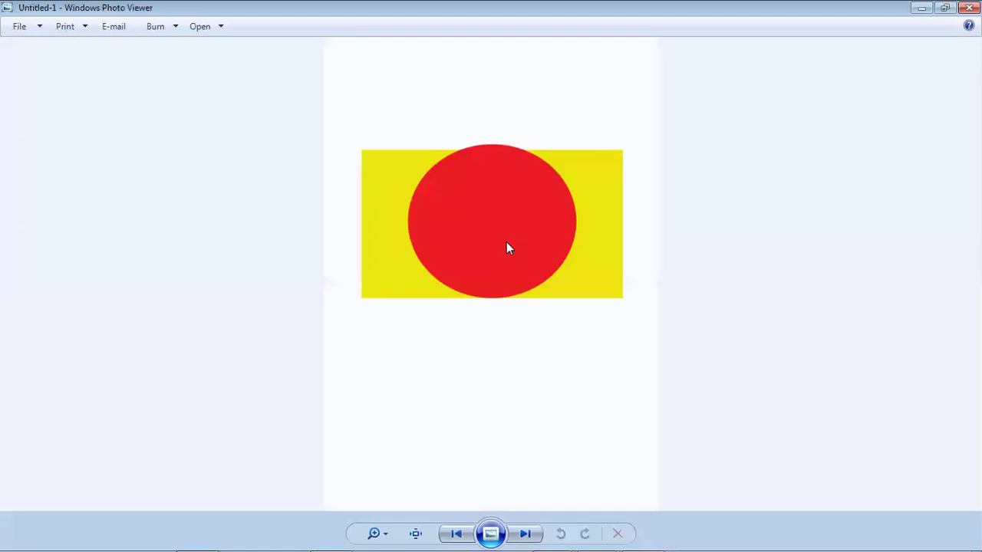
- Inspect the saved Untitled-1 image by zooming in and back out, and close the viewer
scroll(466, 287, up, 1)
scroll(471, 296, down, 1)
scroll(462, 279, up, 2)
scroll(473, 248, down, 2)
key(alt+F4)
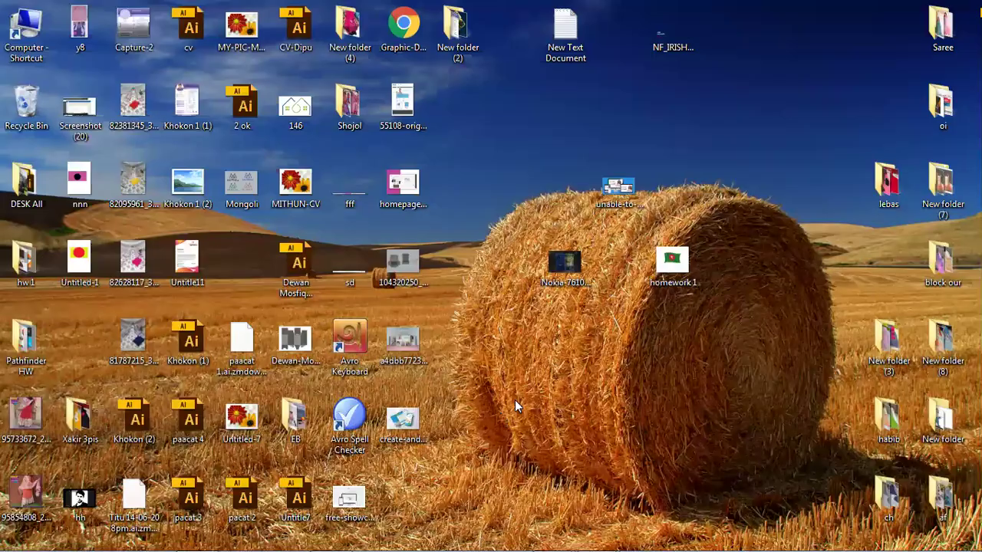
- Switch to Firefox to view the YouTube Studio channel videos page, and minimize the browser
click(330, 542)
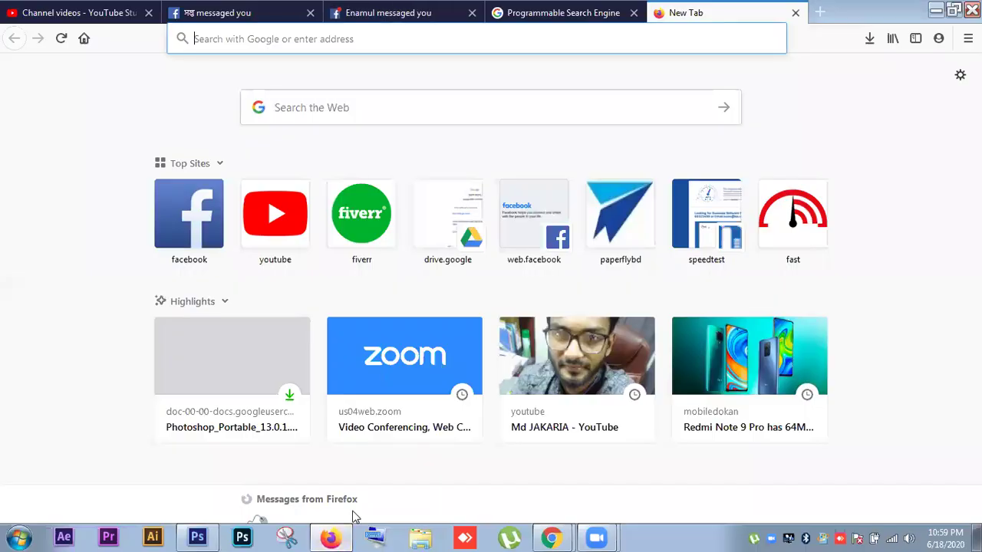
click(77, 12)
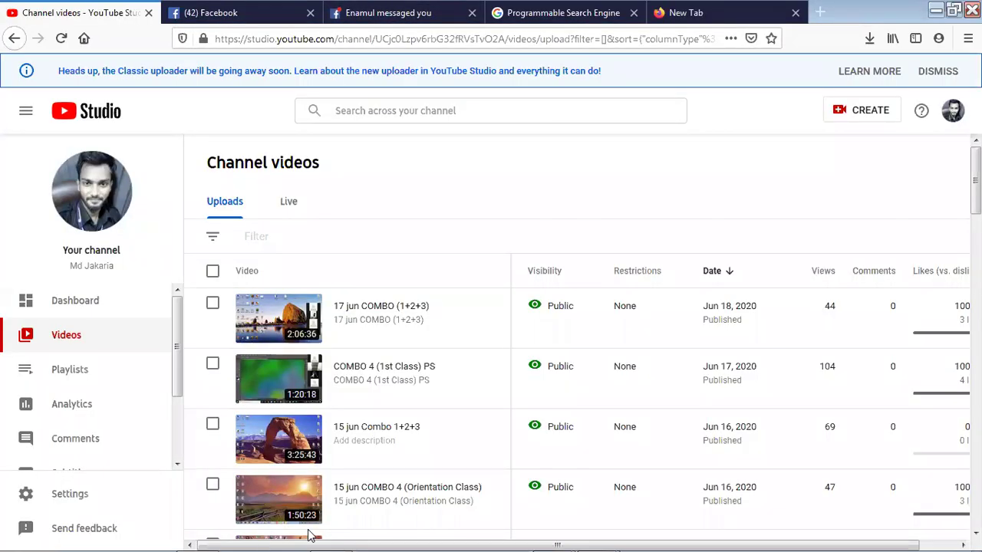
mouse_move(338, 544)
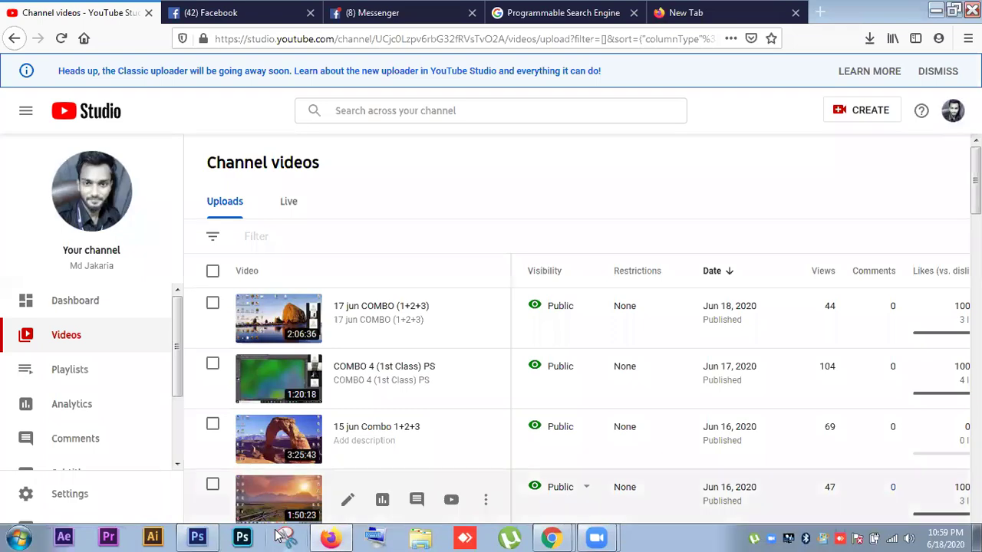
click(330, 538)
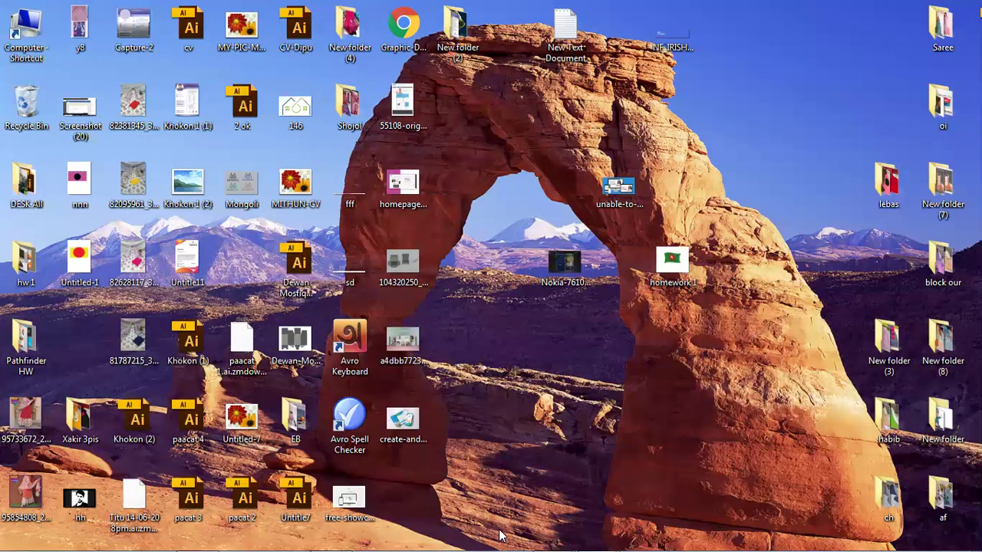
- Switch to Chrome, copy the web address of the Photoshop Class 1 YouTube video, and minimize the window
mouse_move(552, 539)
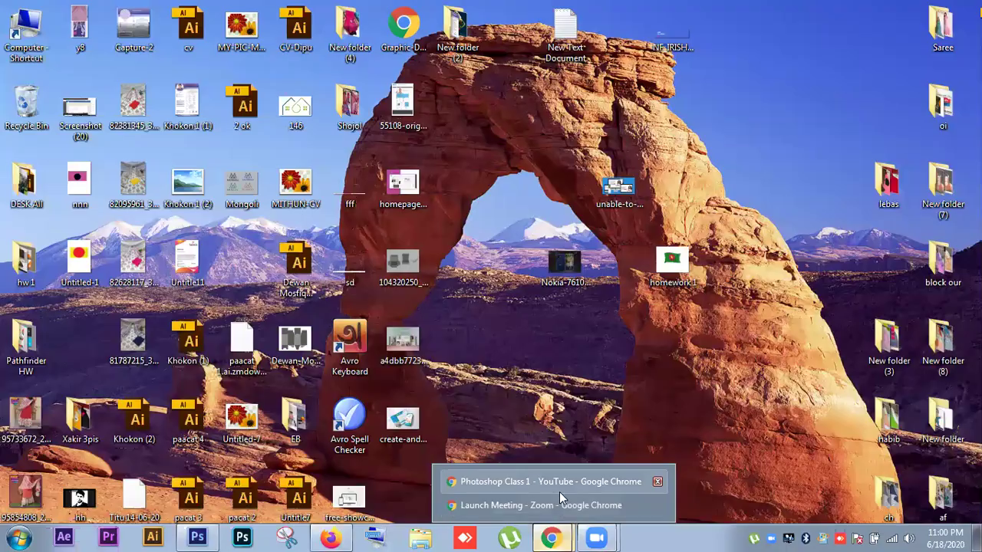
click(408, 38)
right_click(409, 40)
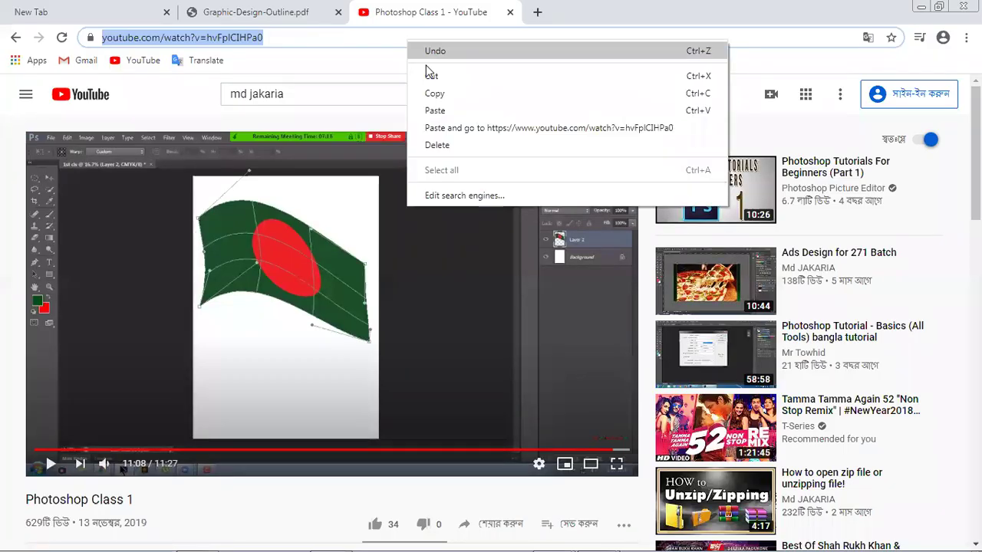
click(458, 95)
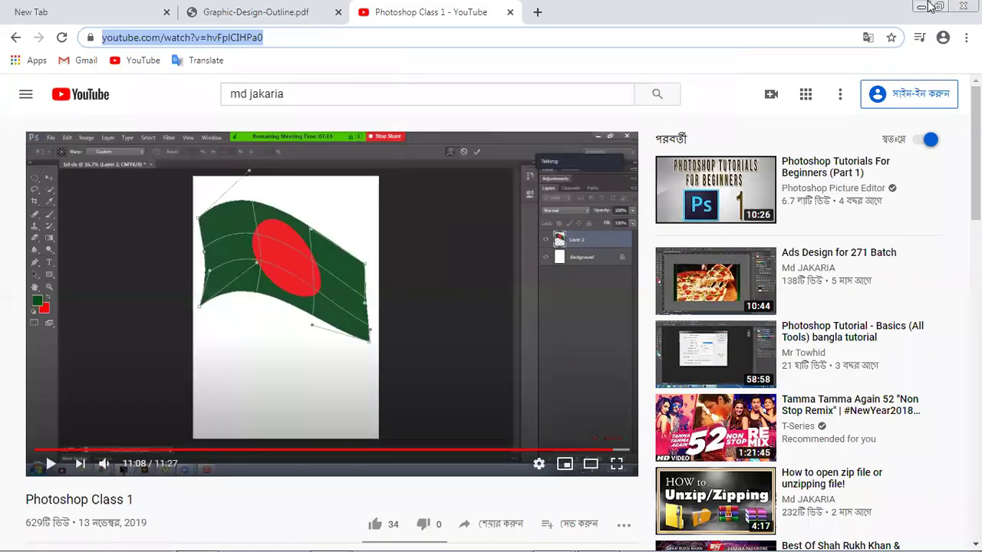
click(921, 6)
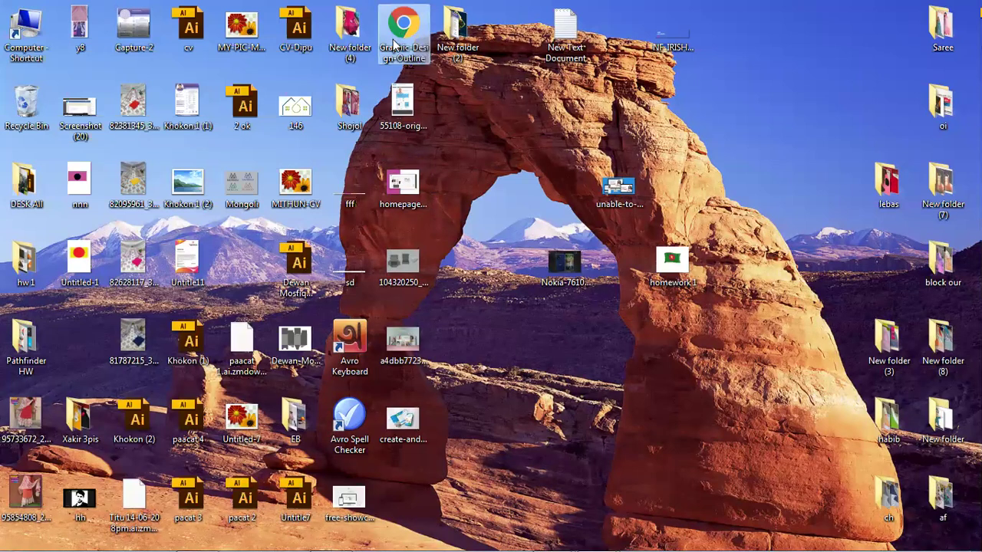
drag(405, 30, 503, 150)
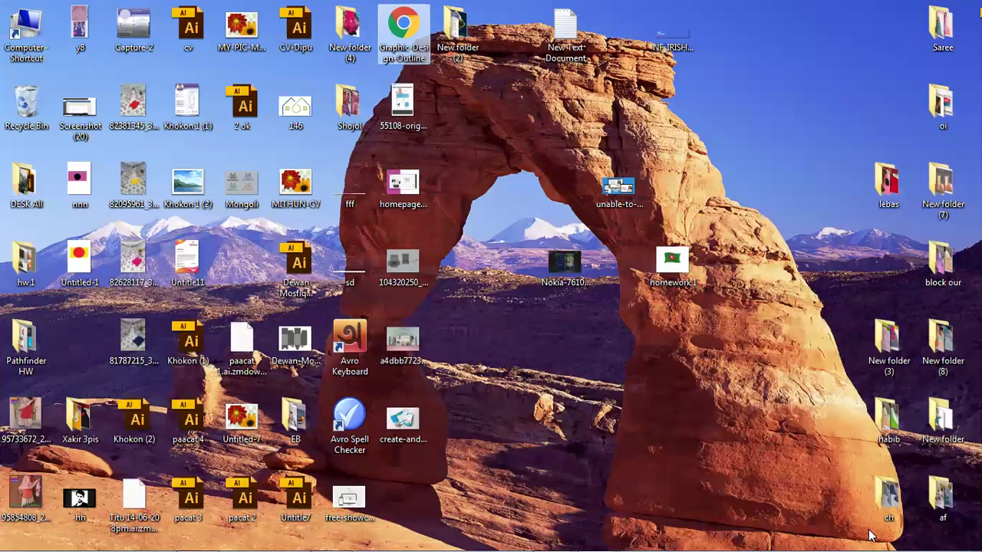
mouse_move(859, 510)
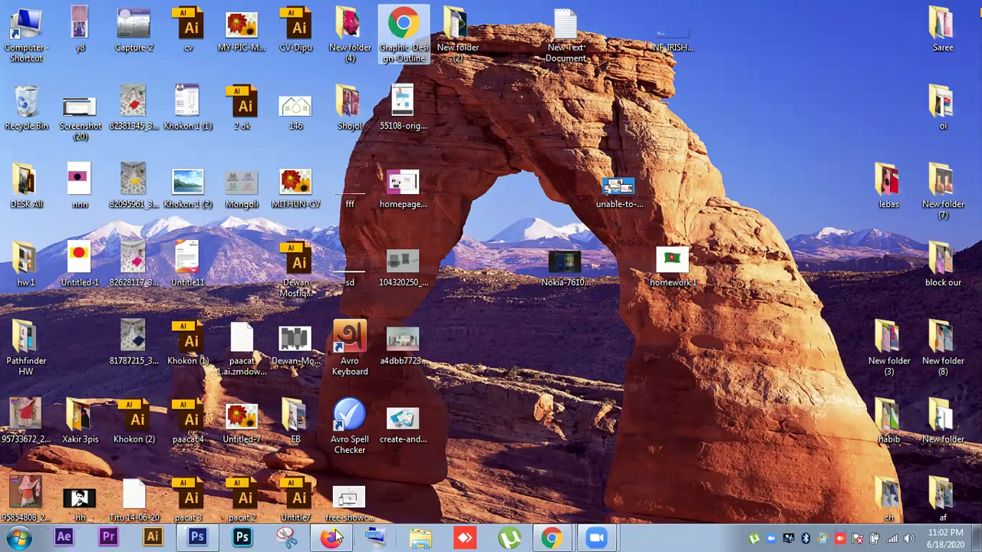
click(332, 537)
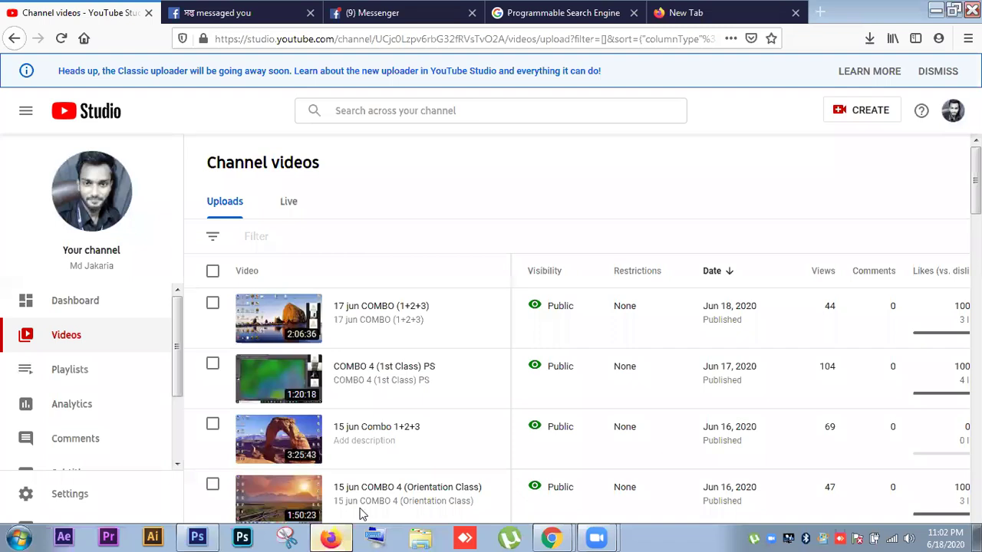
click(936, 11)
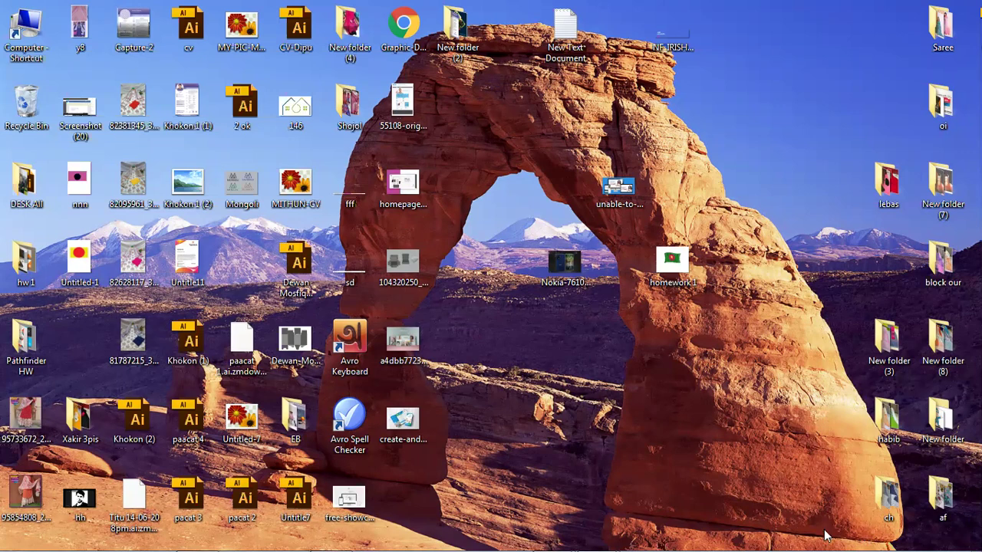
mouse_move(827, 541)
mouse_move(398, 496)
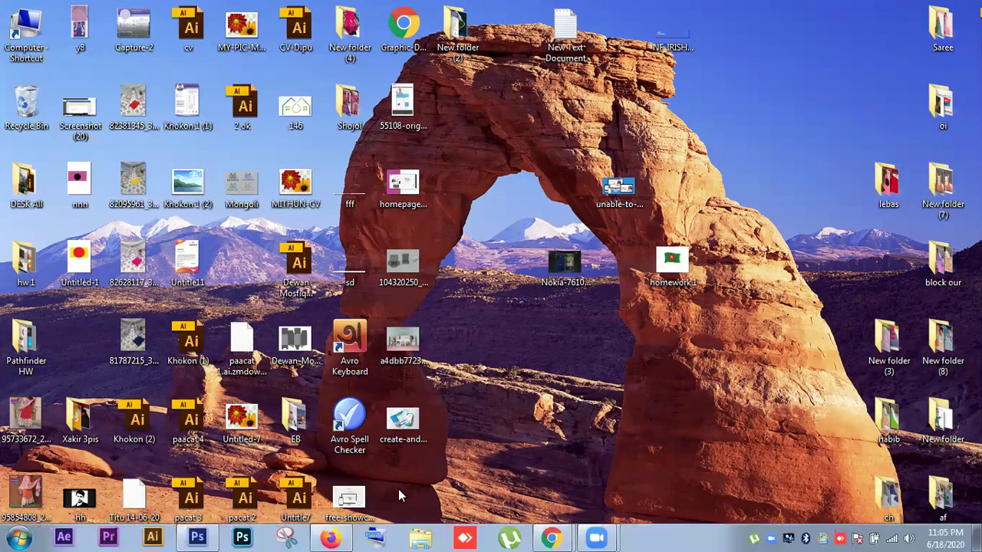